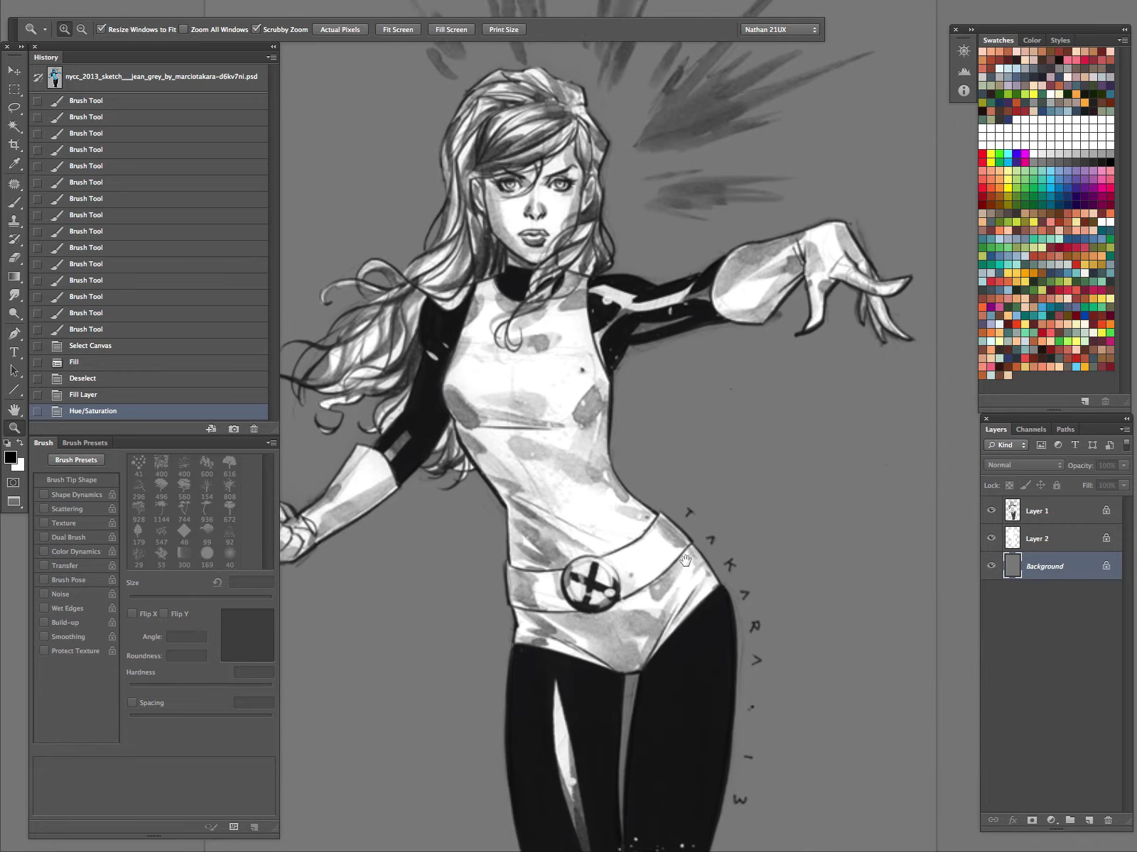
- Fill the Background layer with solid white
{"action": "left_click", "coordinate": [1041, 541]}
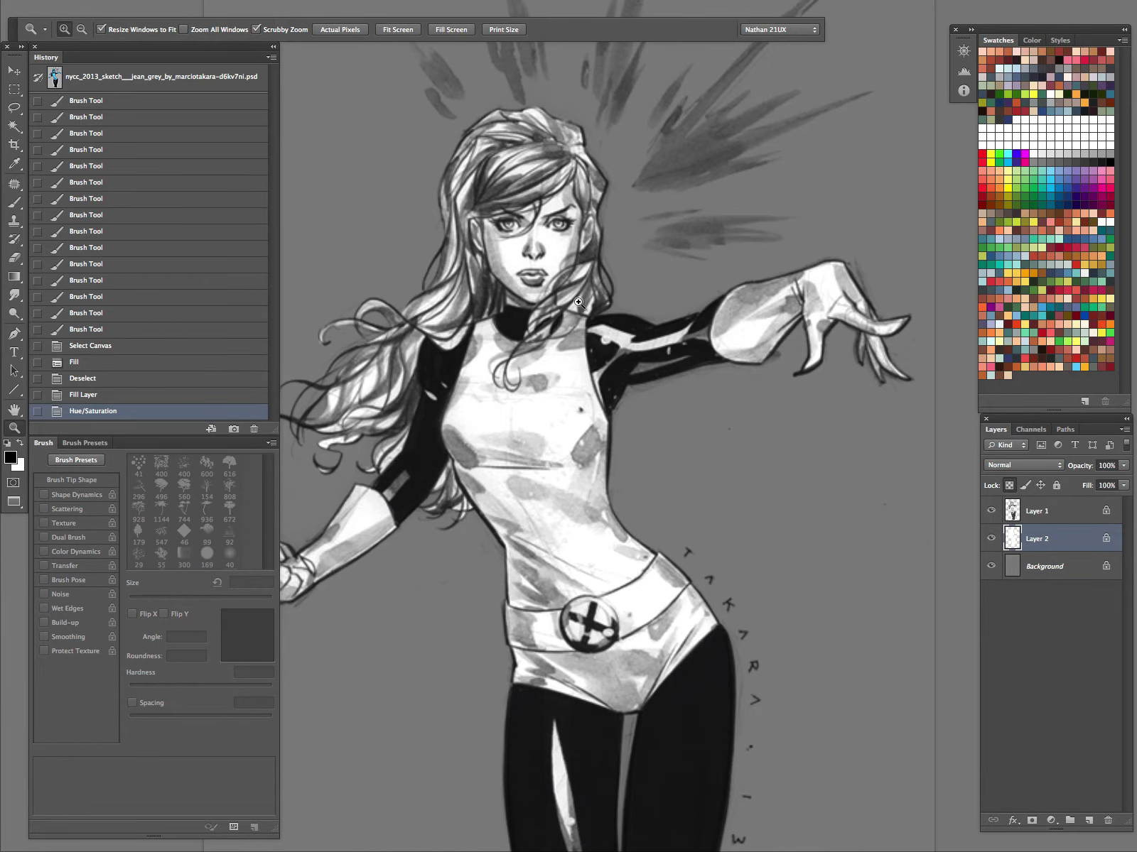
{"action": "left_click", "coordinate": [1040, 569]}
{"action": "left_click", "coordinate": [991, 566]}
{"action": "left_click", "coordinate": [991, 566]}
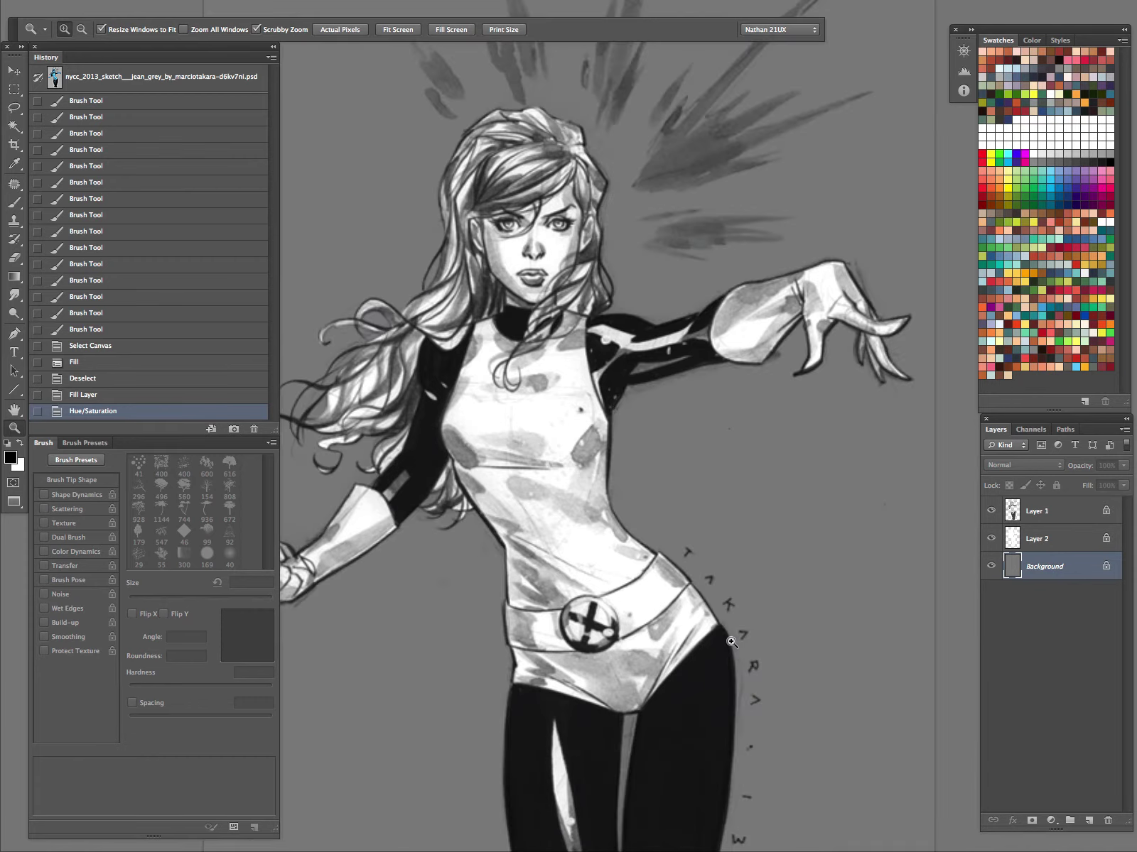
{"action": "key", "text": "ctrl+BackSpace"}
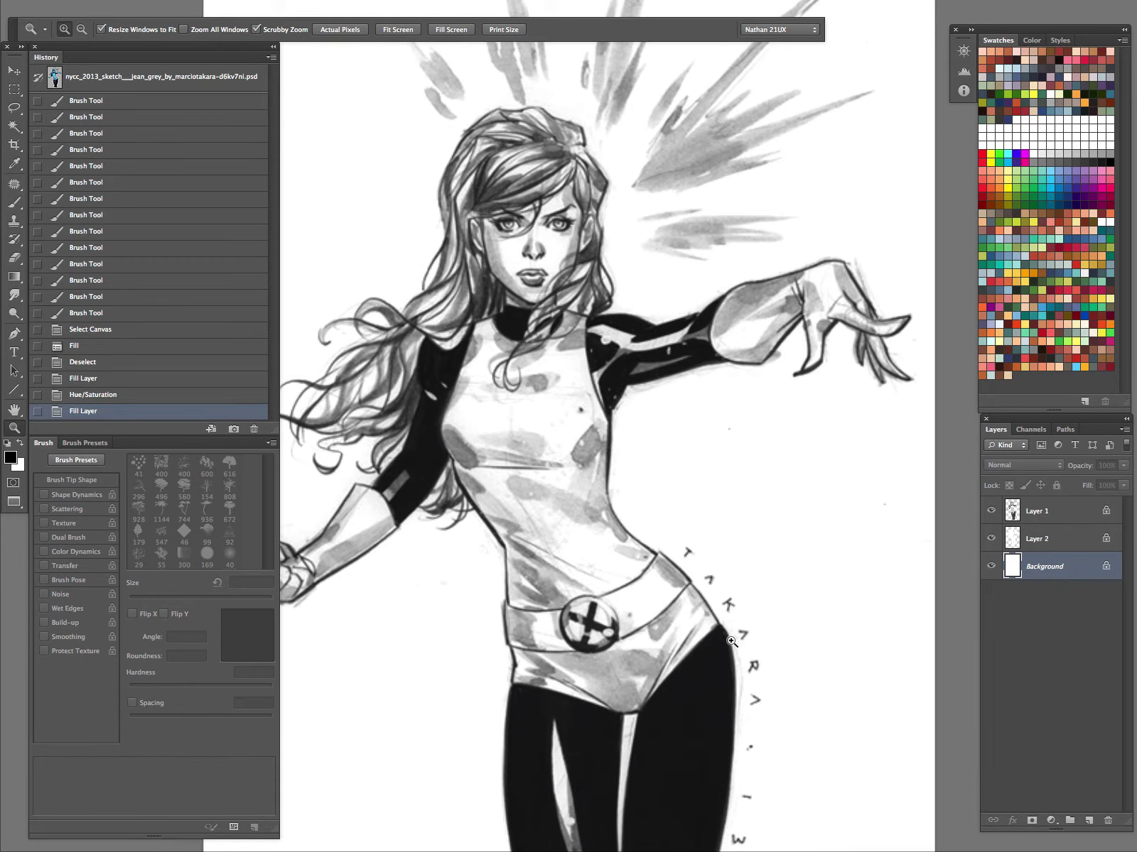
- Select Layer 2 and choose a light pink skin swatch as the painting color
{"action": "left_click", "coordinate": [1028, 541]}
{"action": "left_click", "coordinate": [648, 305]}
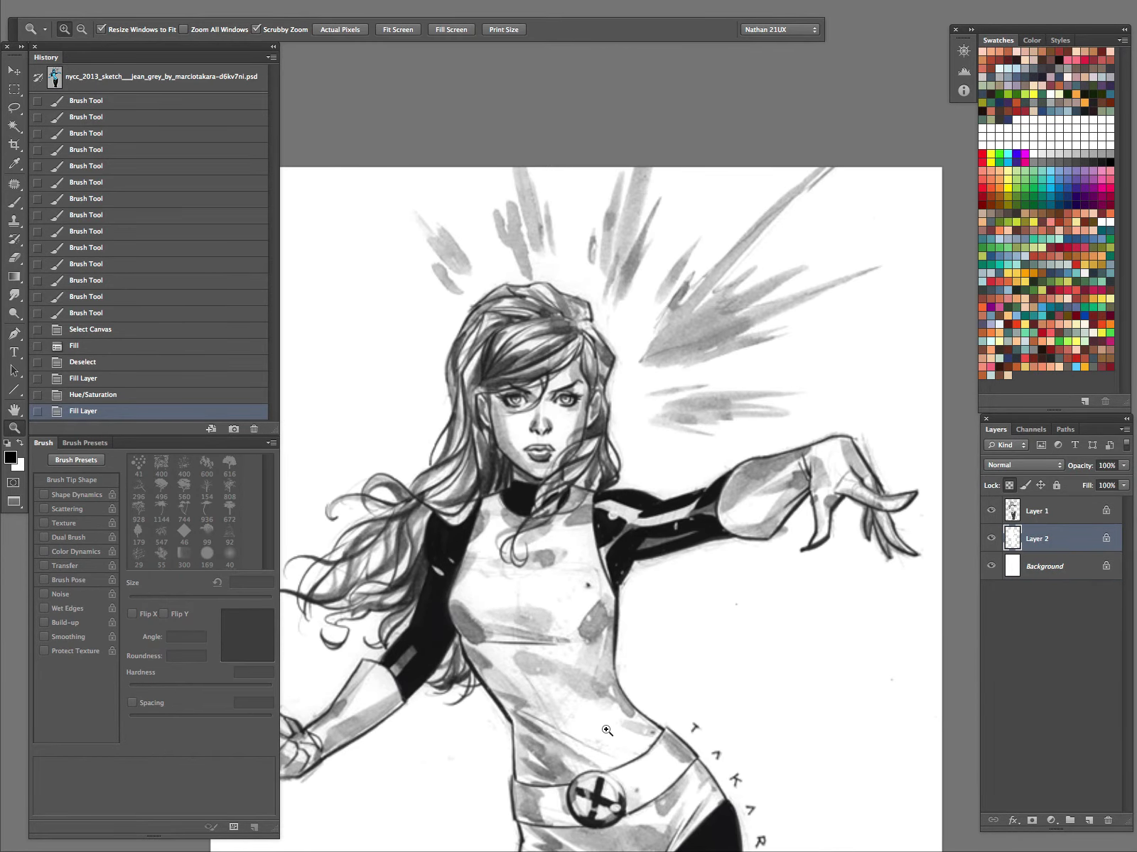
{"action": "left_click", "coordinate": [634, 428]}
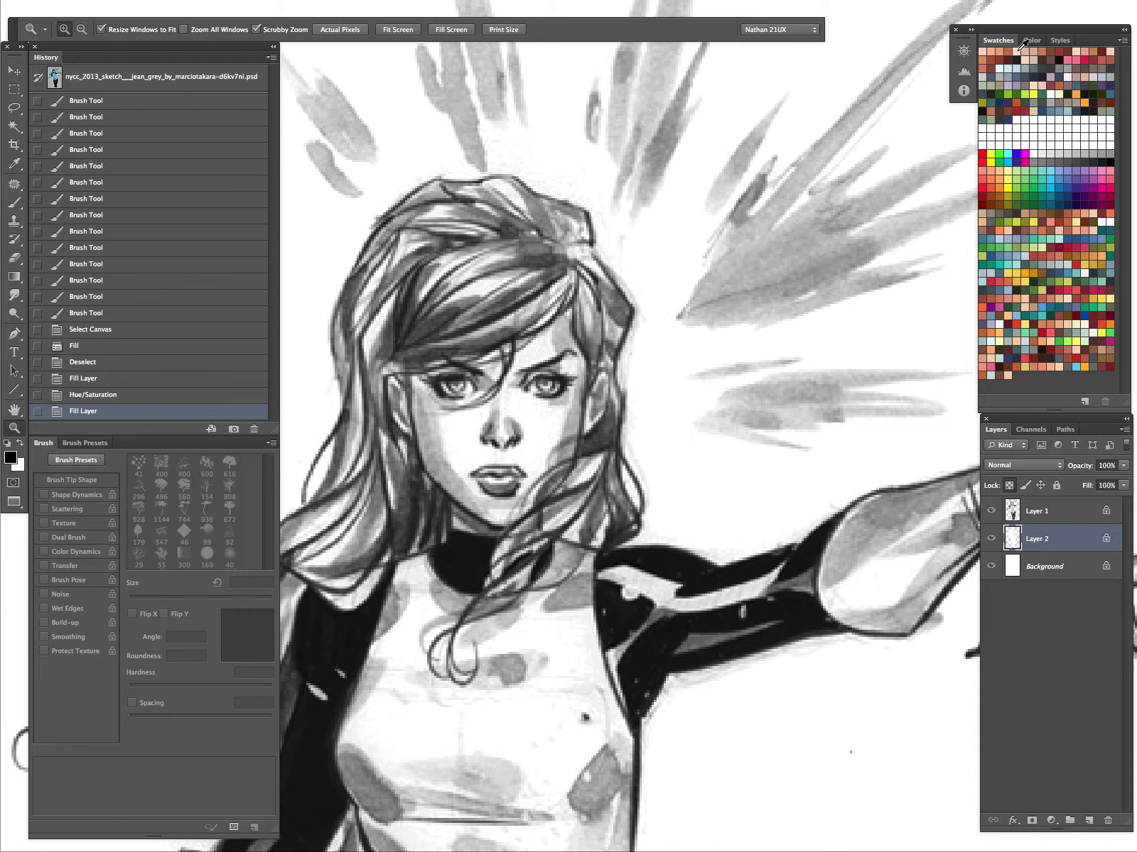
{"action": "left_click", "coordinate": [991, 49]}
{"action": "key", "text": "b"}
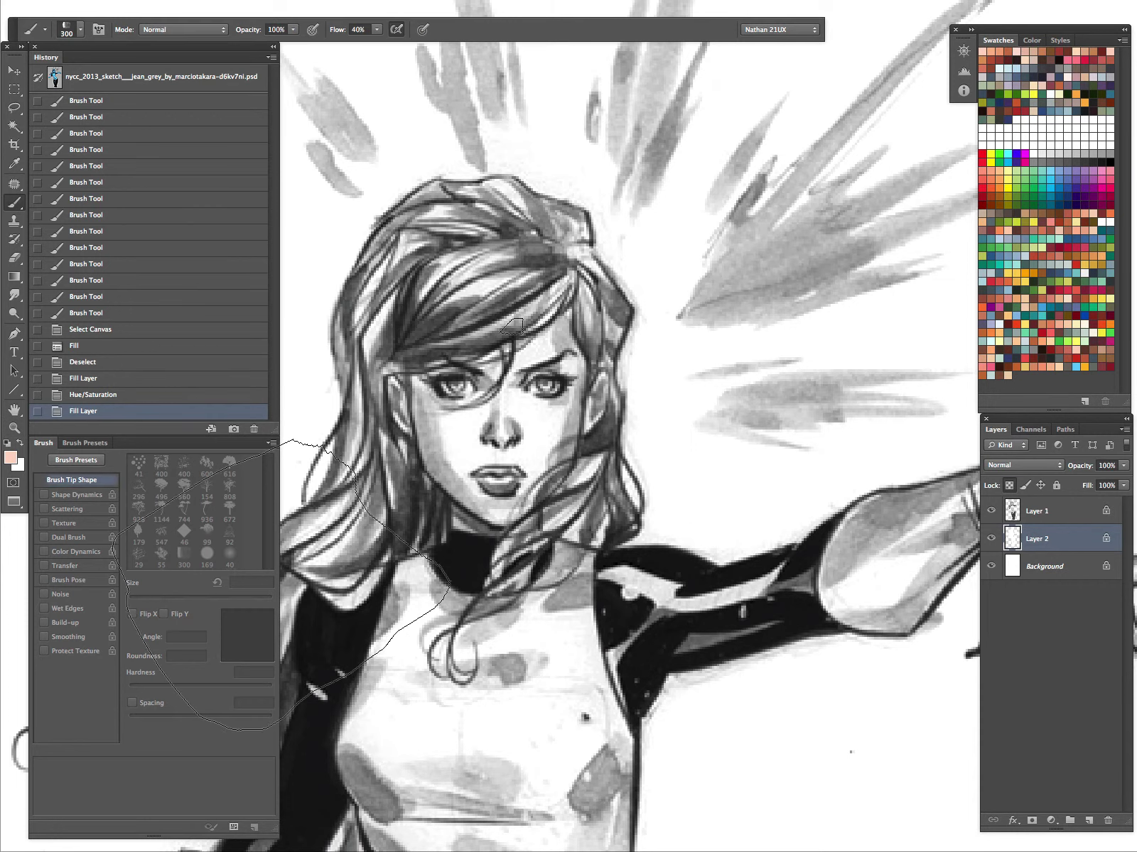
{"action": "key", "text": "p"}
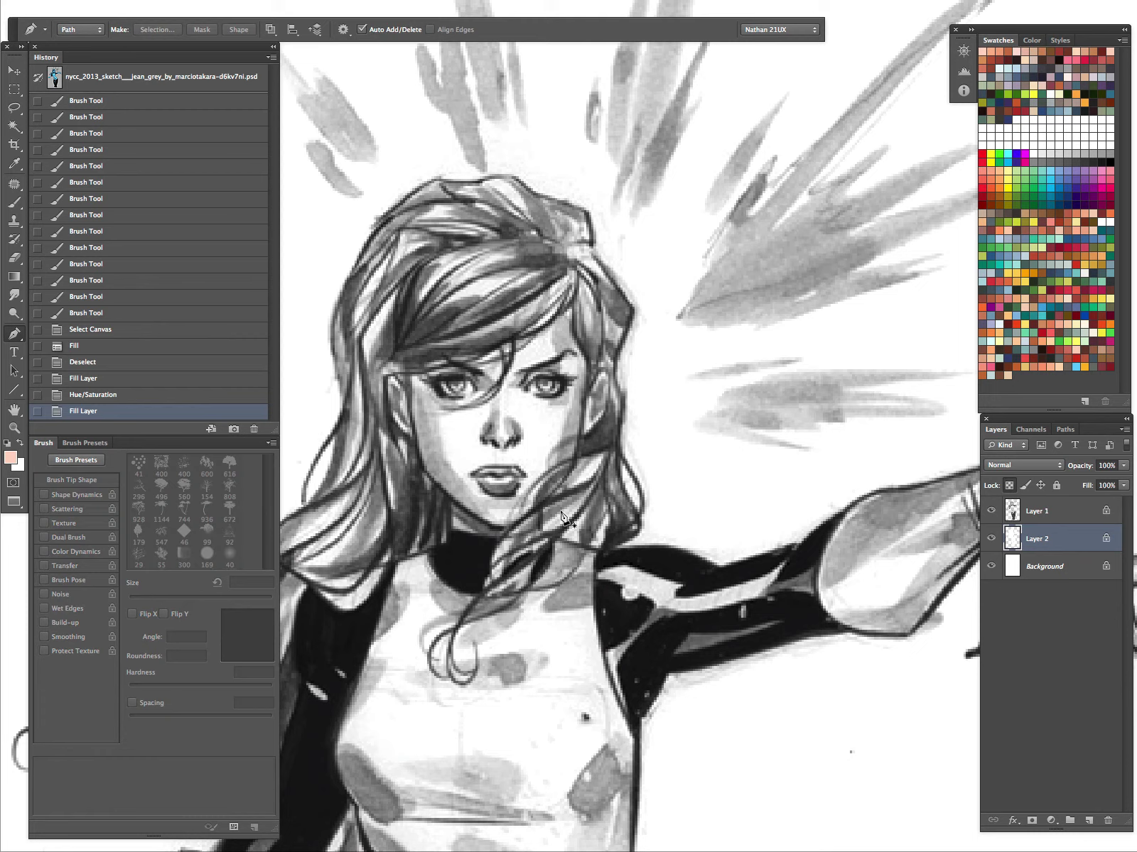
{"action": "key", "text": "z"}
{"action": "left_click_drag", "start_coordinate": [644, 507], "coordinate": [565, 513]}
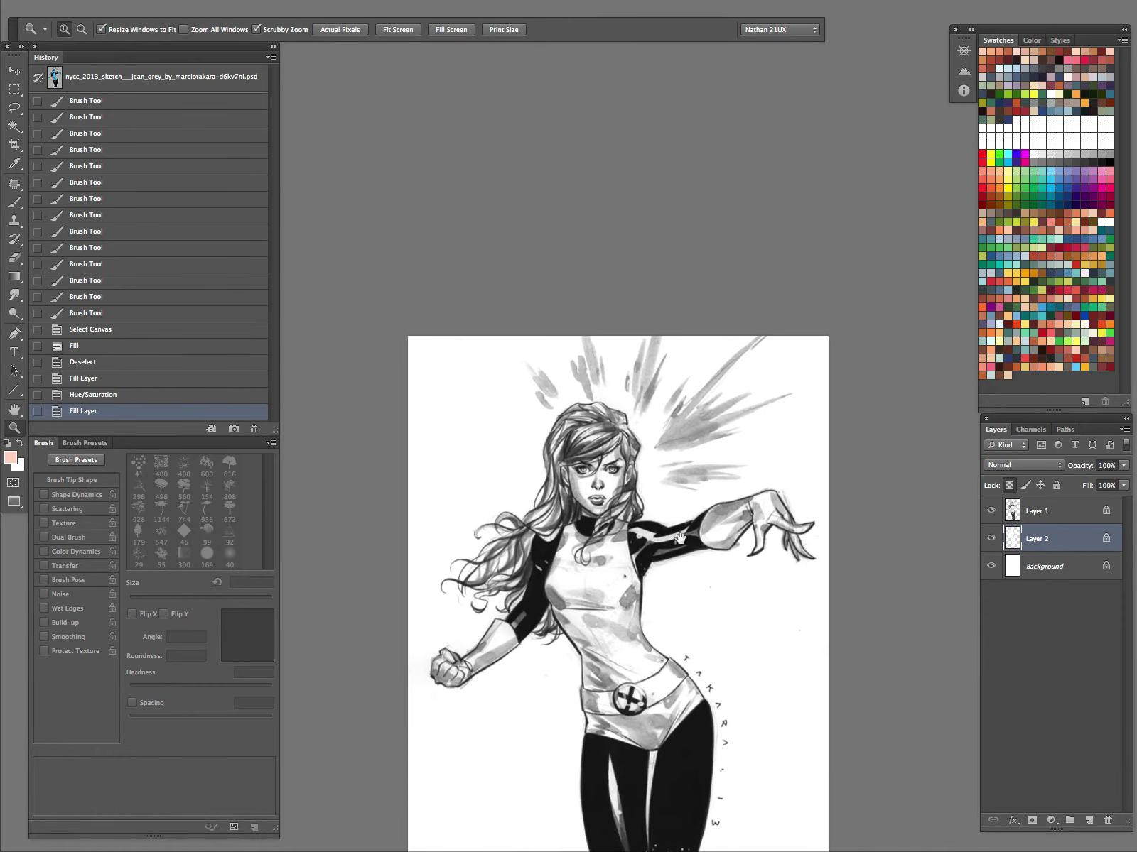
{"action": "left_click_drag", "start_coordinate": [690, 580], "coordinate": [543, 449]}
- Try broad light pink strokes on the blank area beside the figure's legs with a 100 px brush
{"action": "key", "text": "b"}
{"action": "key", "text": "bracketleft"}
{"action": "key", "text": "bracketleft"}
{"action": "key", "text": "bracketleft"}
{"action": "key", "text": "bracketleft"}
{"action": "key", "text": "bracketleft"}
{"action": "key", "text": "bracketleft"}
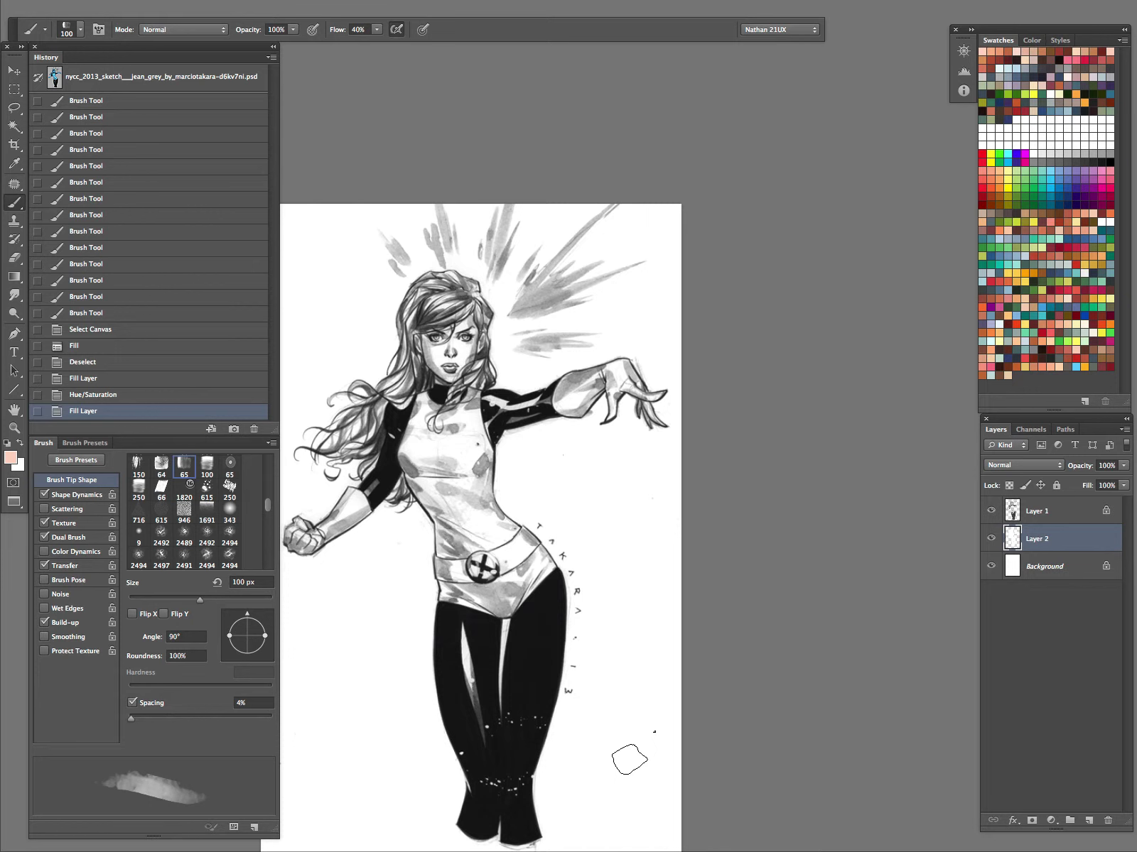
{"action": "left_click_drag", "start_coordinate": [602, 483], "coordinate": [617, 718]}
{"action": "key", "text": "ctrl+z"}
{"action": "mouse_move", "coordinate": [604, 451]}
{"action": "left_mouse_down"}
{"action": "mouse_move", "coordinate": [634, 558]}
{"action": "mouse_move", "coordinate": [622, 764]}
{"action": "left_mouse_up"}
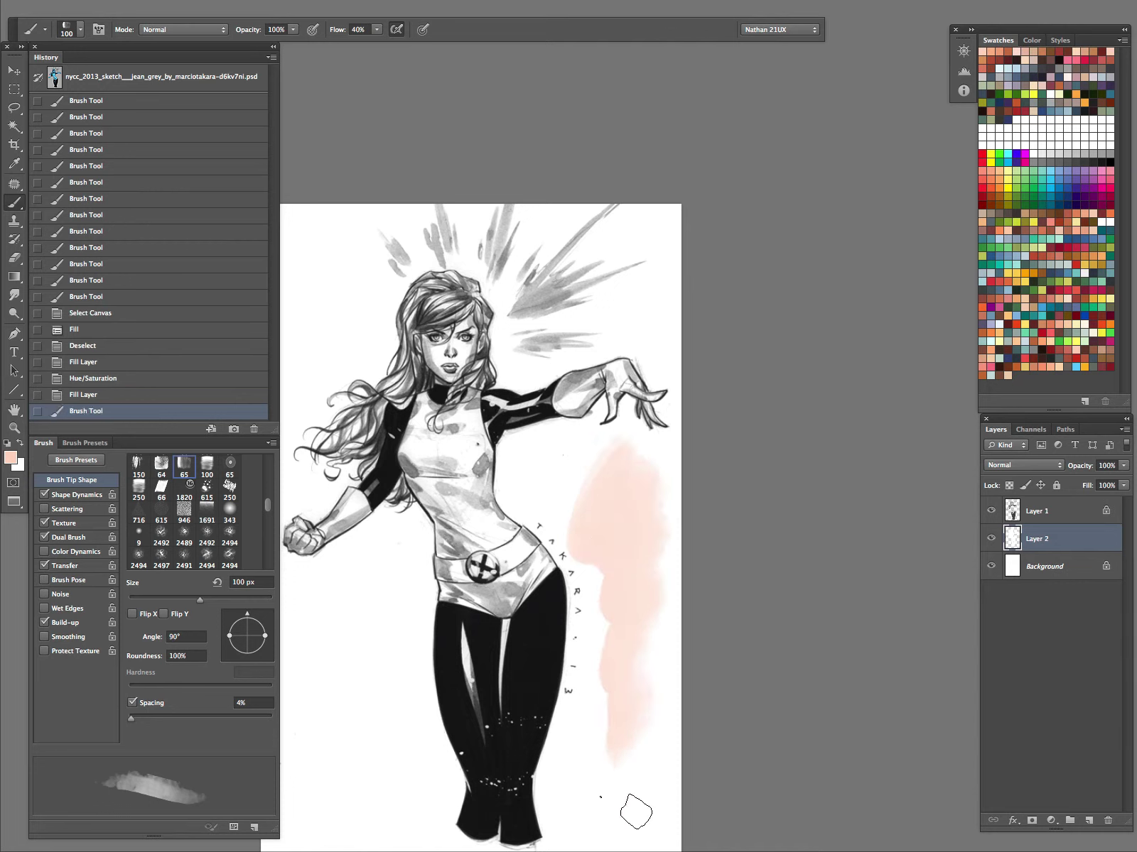
{"action": "key", "text": "ctrl+z"}
{"action": "left_click_drag", "start_coordinate": [603, 444], "coordinate": [627, 724]}
{"action": "key", "text": "ctrl+z"}
{"action": "left_click_drag", "start_coordinate": [607, 448], "coordinate": [601, 690]}
{"action": "key", "text": "ctrl+z"}
{"action": "mouse_move", "coordinate": [573, 508]}
{"action": "left_mouse_down"}
{"action": "mouse_move", "coordinate": [609, 649]}
{"action": "mouse_move", "coordinate": [611, 764]}
{"action": "left_mouse_up"}
{"action": "left_click_drag", "start_coordinate": [624, 489], "coordinate": [623, 682]}
{"action": "key", "text": "ctrl+z"}
{"action": "key", "text": "ctrl+z"}
- Reselect Layer 2 and lock its transparent pixels
{"action": "key", "text": "z"}
{"action": "left_click", "coordinate": [468, 362]}
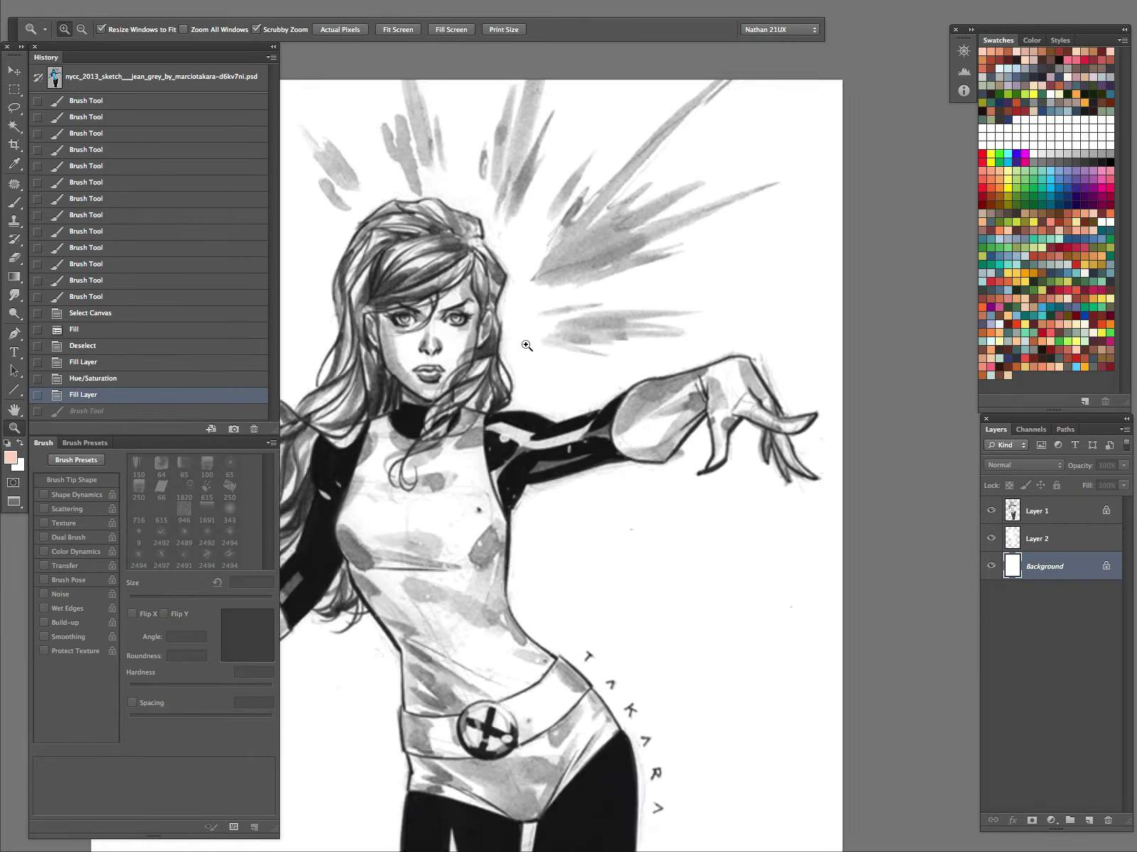
{"action": "left_click", "coordinate": [1010, 483]}
{"action": "left_click_drag", "start_coordinate": [536, 355], "coordinate": [655, 497]}
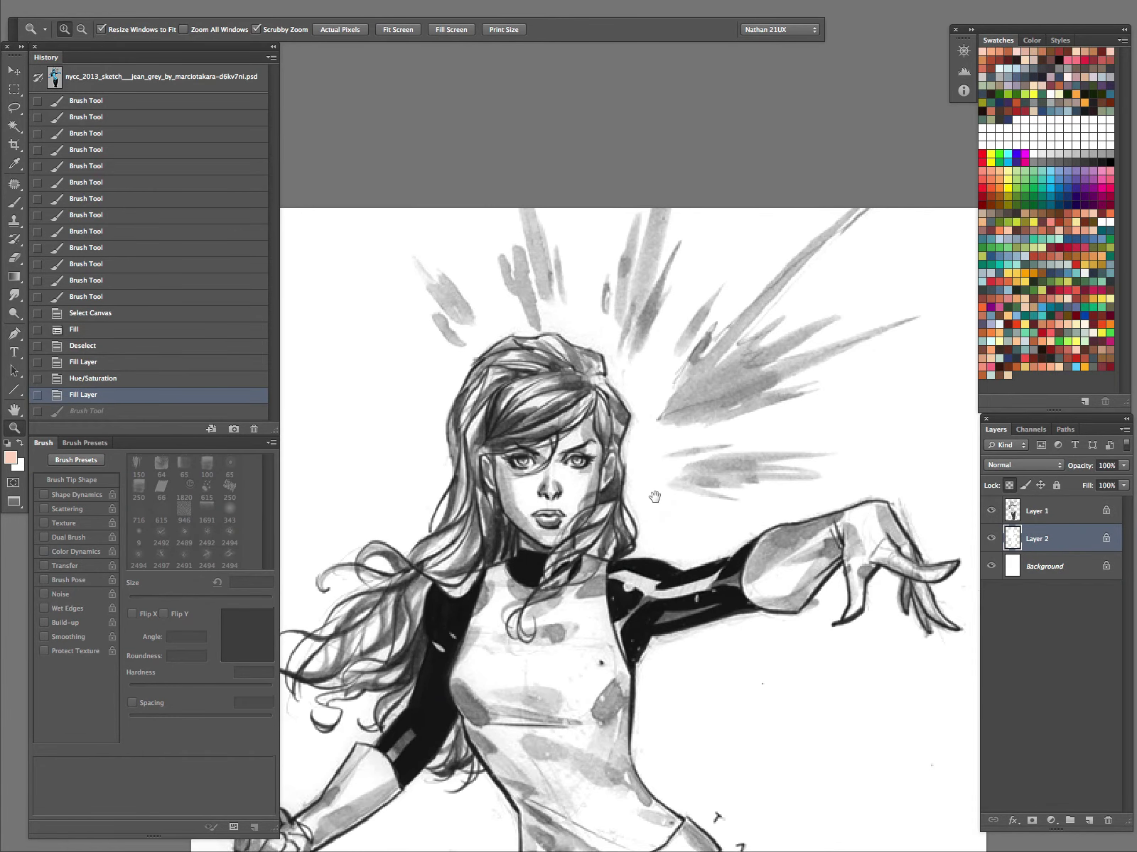
{"action": "left_click_drag", "start_coordinate": [543, 487], "coordinate": [521, 667]}
{"action": "left_click_drag", "start_coordinate": [632, 557], "coordinate": [529, 655]}
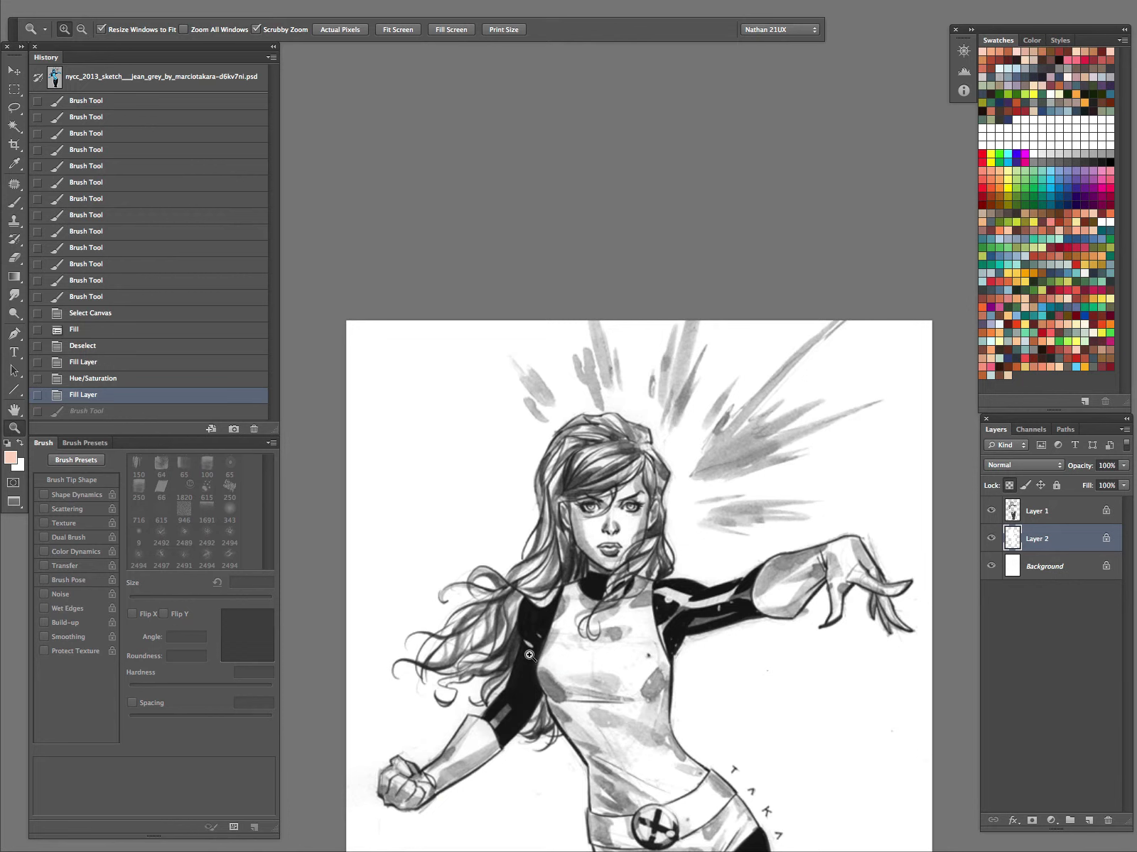
- Start laying the light pink skin tone on the forehead and the shadowed side of the face with a much smaller brush
{"action": "key", "text": "b"}
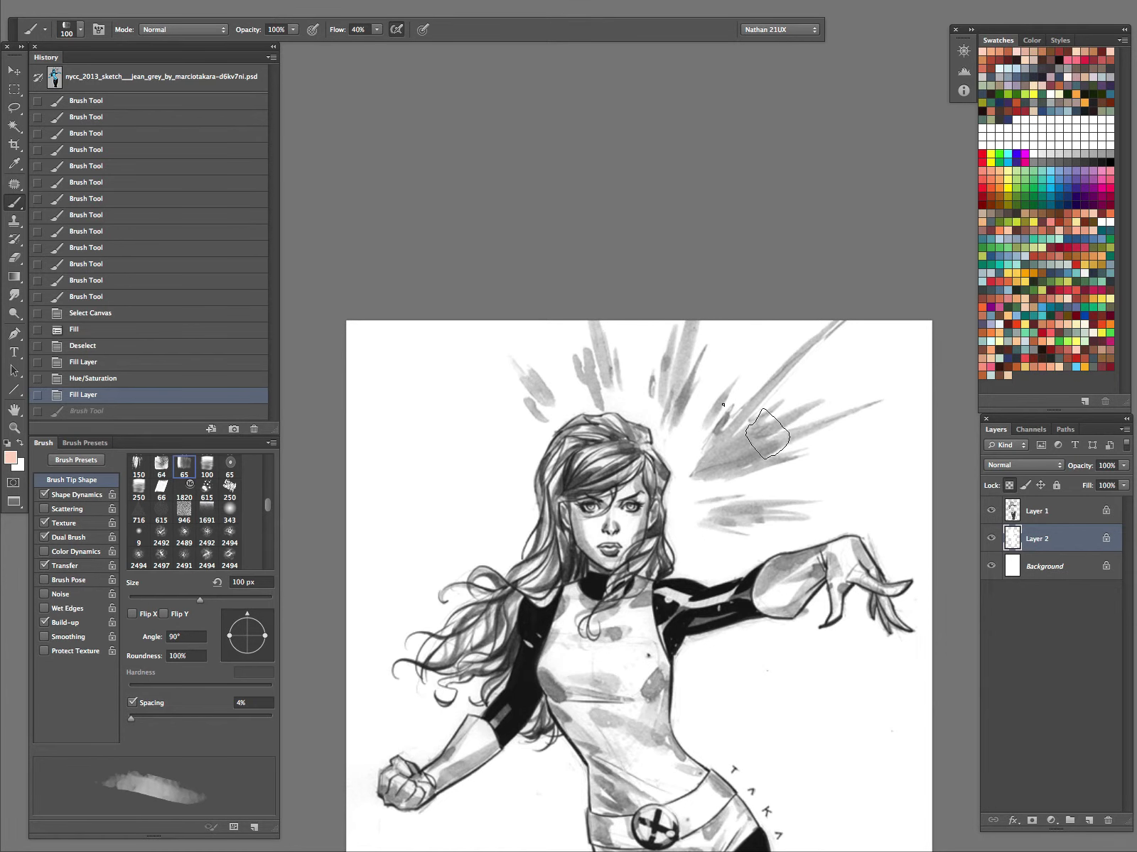
{"action": "mouse_move", "coordinate": [788, 394]}
{"action": "left_mouse_down"}
{"action": "mouse_move", "coordinate": [711, 494]}
{"action": "mouse_move", "coordinate": [705, 463]}
{"action": "mouse_move", "coordinate": [739, 466]}
{"action": "left_mouse_up"}
{"action": "key", "text": "super+space"}
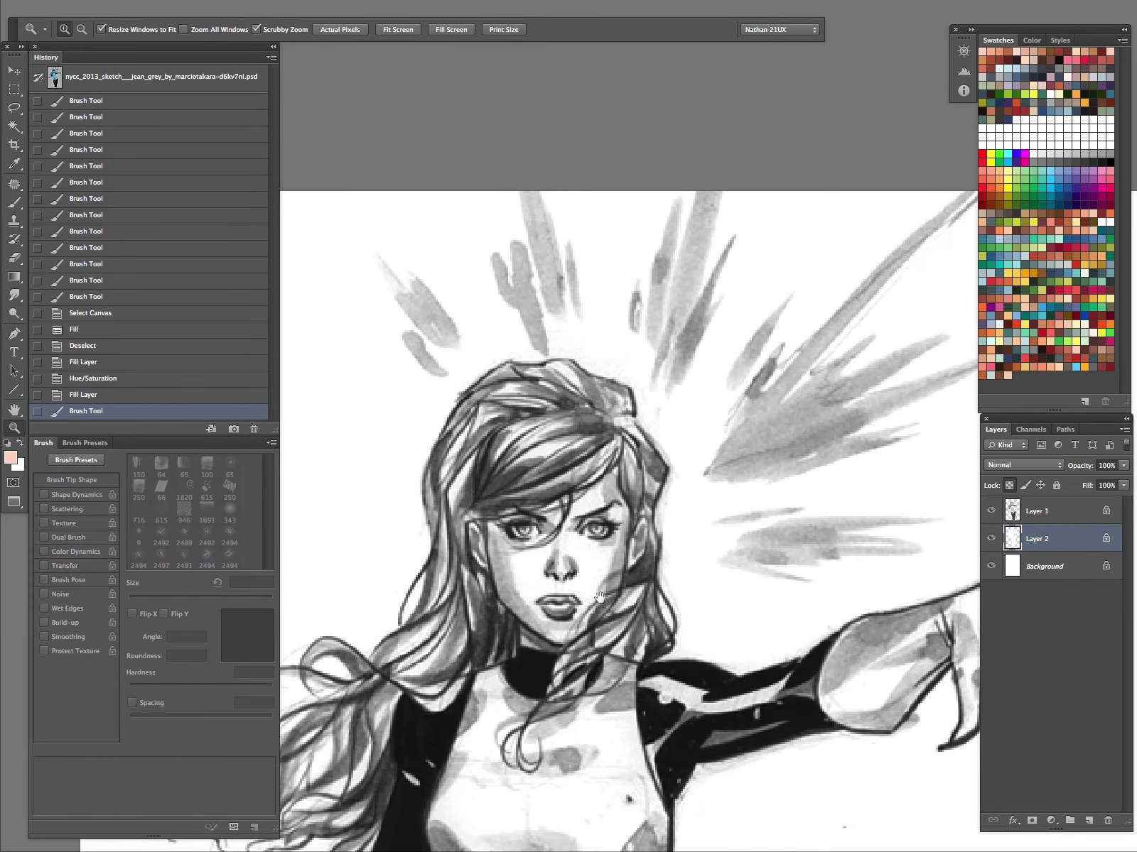
{"action": "left_click_drag", "start_coordinate": [598, 598], "coordinate": [625, 536]}
{"action": "key", "text": "bracketleft"}
{"action": "key", "text": "bracketleft"}
{"action": "key", "text": "bracketleft"}
{"action": "key", "text": "bracketleft"}
{"action": "key", "text": "bracketleft"}
{"action": "key", "text": "bracketleft"}
{"action": "key", "text": "bracketleft"}
{"action": "key", "text": "bracketleft"}
{"action": "mouse_move", "coordinate": [638, 437]}
{"action": "left_mouse_down"}
{"action": "mouse_move", "coordinate": [655, 427]}
{"action": "mouse_move", "coordinate": [625, 437]}
{"action": "mouse_move", "coordinate": [648, 421]}
{"action": "left_mouse_up"}
{"action": "left_click_drag", "start_coordinate": [501, 460], "coordinate": [527, 534]}
- Extend the light pink skin tone across the brow, cheeks and nose area with finer strokes
{"action": "key", "text": "bracketleft"}
{"action": "key", "text": "bracketleft"}
{"action": "mouse_move", "coordinate": [645, 413]}
{"action": "left_mouse_down"}
{"action": "mouse_move", "coordinate": [613, 483]}
{"action": "mouse_move", "coordinate": [619, 441]}
{"action": "mouse_move", "coordinate": [599, 487]}
{"action": "mouse_move", "coordinate": [575, 455]}
{"action": "mouse_move", "coordinate": [569, 489]}
{"action": "left_mouse_up"}
{"action": "mouse_move", "coordinate": [527, 481]}
{"action": "left_mouse_down"}
{"action": "mouse_move", "coordinate": [530, 506]}
{"action": "mouse_move", "coordinate": [559, 478]}
{"action": "mouse_move", "coordinate": [533, 514]}
{"action": "mouse_move", "coordinate": [540, 544]}
{"action": "mouse_move", "coordinate": [558, 554]}
{"action": "left_mouse_up"}
{"action": "mouse_move", "coordinate": [576, 495]}
{"action": "left_mouse_down"}
{"action": "mouse_move", "coordinate": [570, 508]}
{"action": "mouse_move", "coordinate": [645, 463]}
{"action": "mouse_move", "coordinate": [638, 490]}
{"action": "left_mouse_up"}
{"action": "left_click_drag", "start_coordinate": [548, 458], "coordinate": [563, 445]}
{"action": "mouse_move", "coordinate": [617, 557]}
{"action": "left_mouse_down"}
{"action": "mouse_move", "coordinate": [639, 523]}
{"action": "mouse_move", "coordinate": [644, 549]}
{"action": "mouse_move", "coordinate": [679, 474]}
{"action": "left_mouse_up"}
- Cover the jaw, chin and mouth area with the light pink tone using a 25 px brush, then reduce it to 20 px
{"action": "key", "text": "bracketright"}
{"action": "key", "text": "bracketright"}
{"action": "mouse_move", "coordinate": [618, 563]}
{"action": "left_mouse_down"}
{"action": "mouse_move", "coordinate": [587, 553]}
{"action": "mouse_move", "coordinate": [565, 503]}
{"action": "mouse_move", "coordinate": [580, 513]}
{"action": "mouse_move", "coordinate": [525, 498]}
{"action": "mouse_move", "coordinate": [515, 469]}
{"action": "mouse_move", "coordinate": [529, 543]}
{"action": "left_mouse_up"}
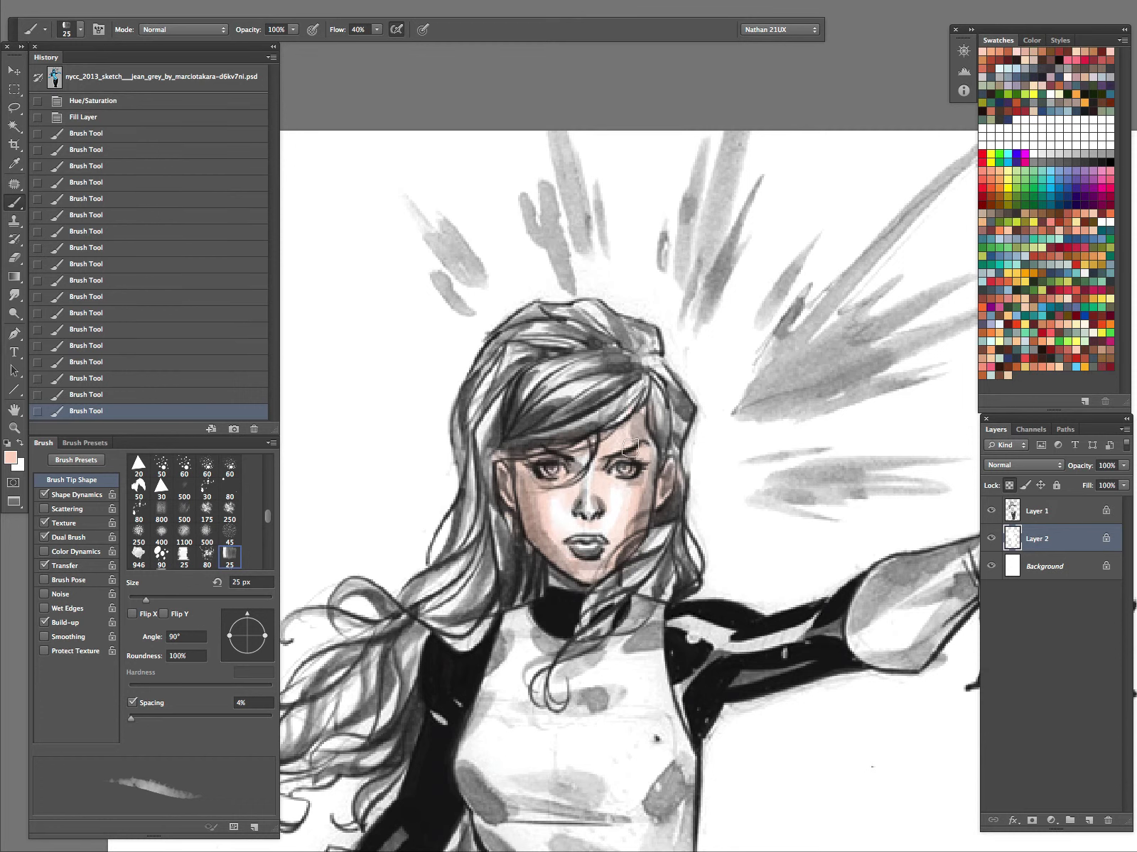
{"action": "left_click_drag", "start_coordinate": [628, 550], "coordinate": [621, 557]}
{"action": "left_click_drag", "start_coordinate": [619, 553], "coordinate": [615, 560]}
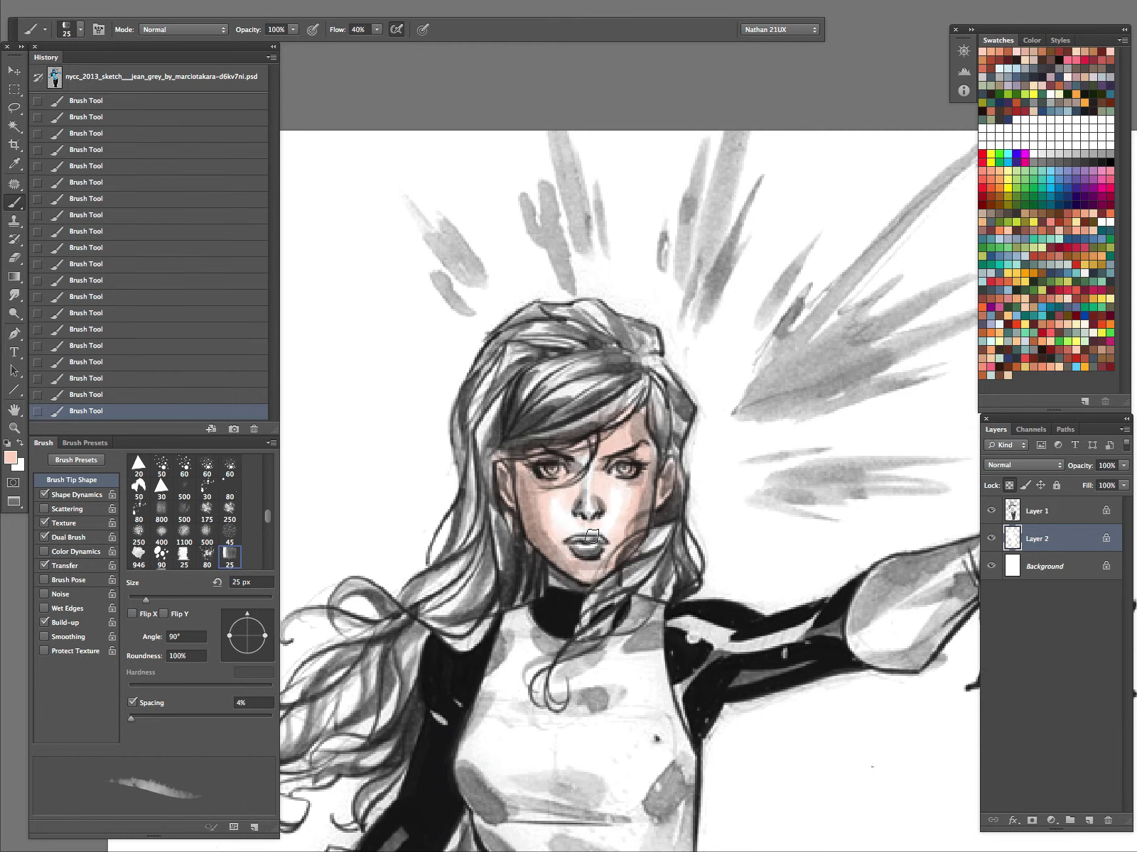
{"action": "key", "text": "["}
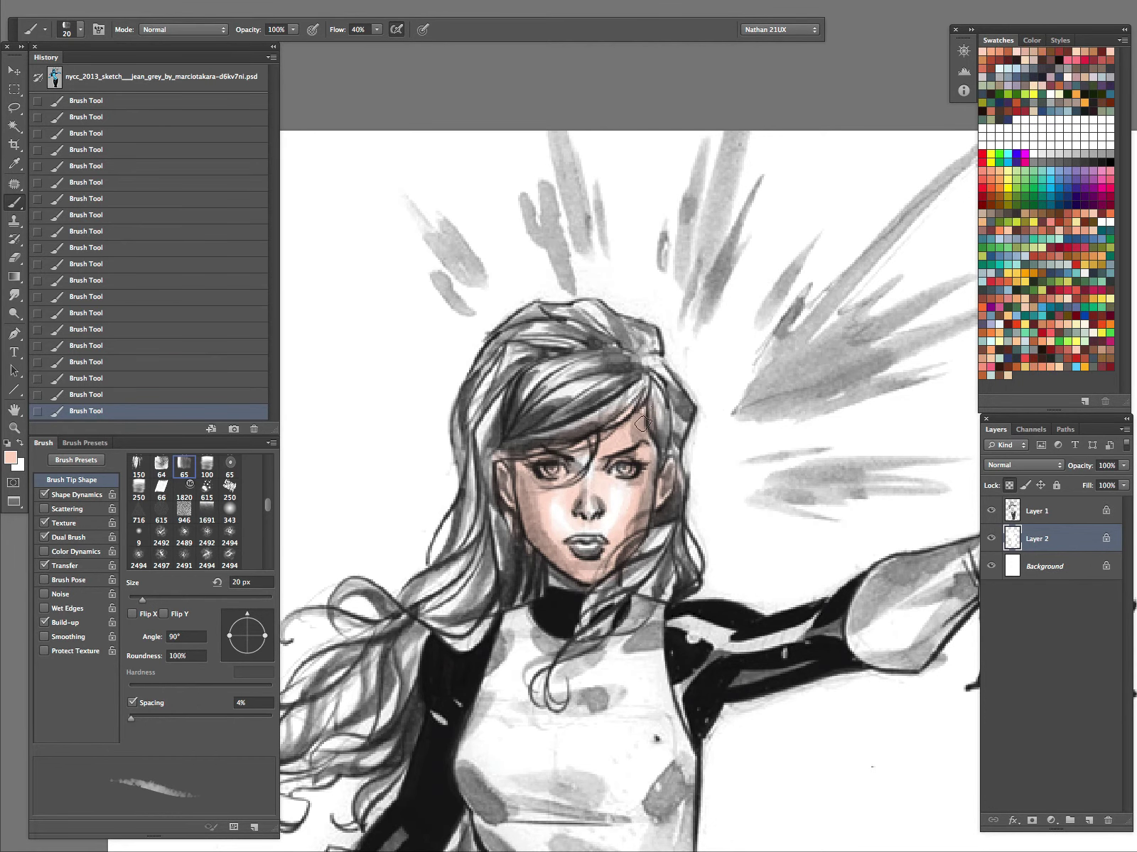
- Shade the face with a peach-orange swatch, using a 20 px brush reduced to 15 px
{"action": "key", "text": "z"}
{"action": "left_click", "coordinate": [631, 448], "text": "alt"}
{"action": "left_click", "coordinate": [638, 476]}
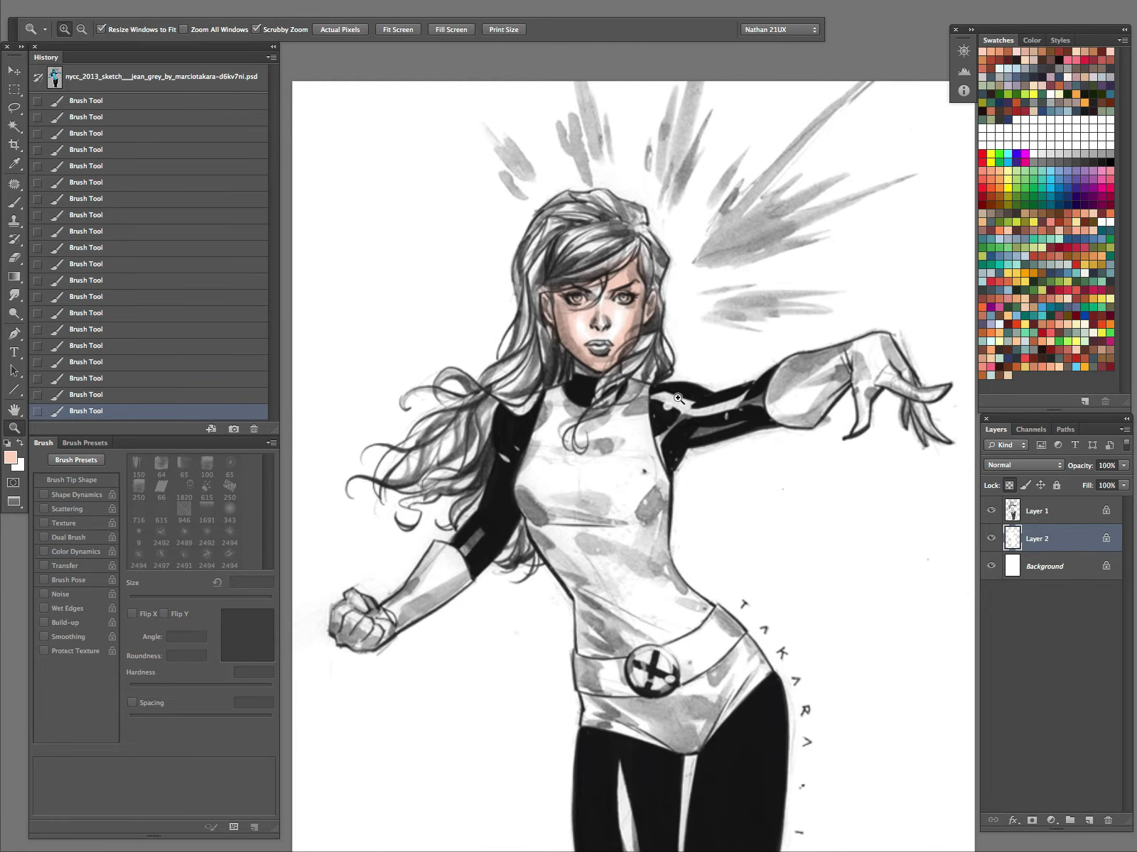
{"action": "key", "text": "b"}
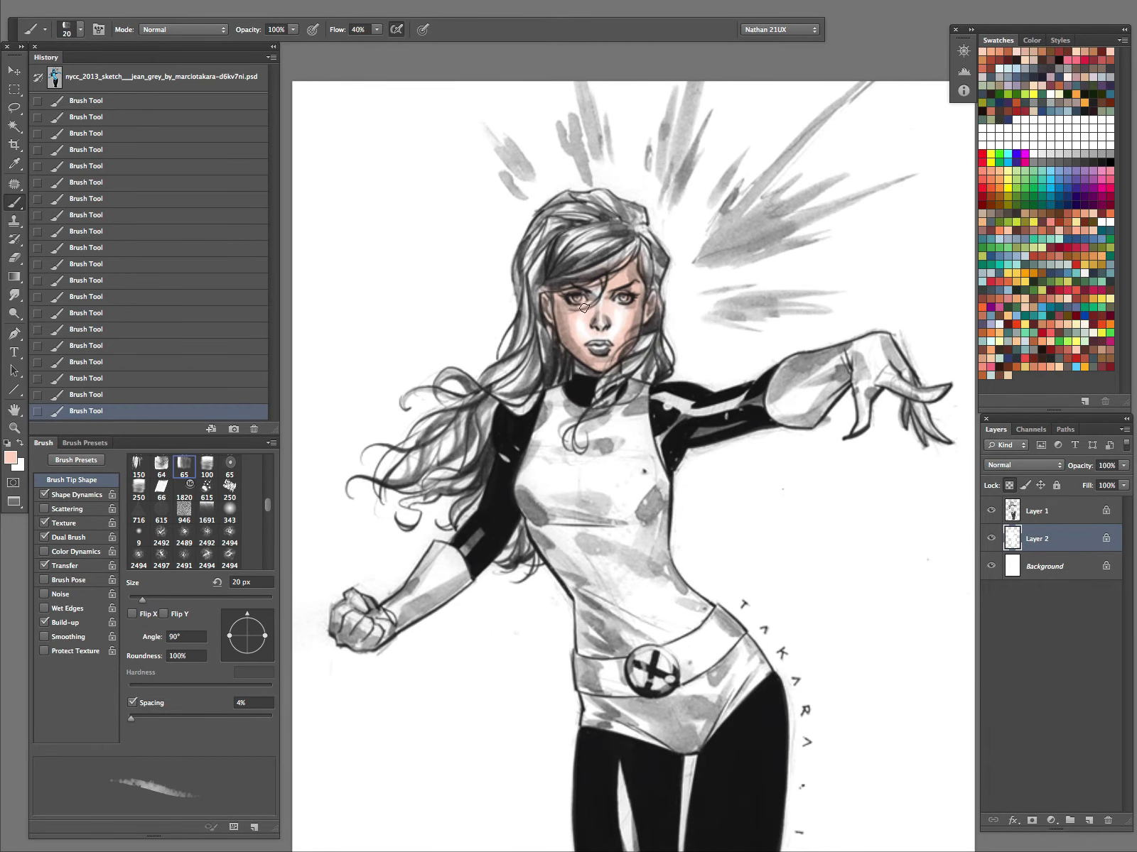
{"action": "left_click", "coordinate": [1000, 51]}
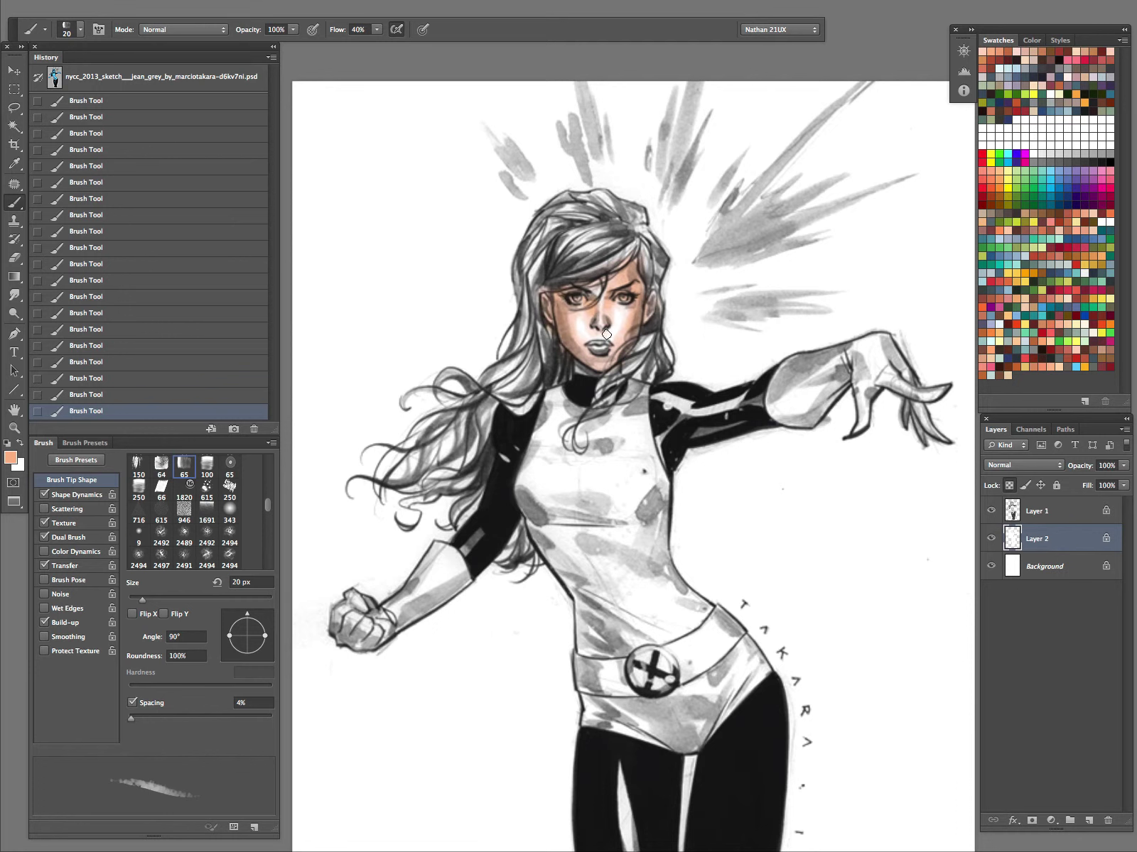
{"action": "key", "text": "bracketleft"}
{"action": "key", "text": "bracketright"}
{"action": "key", "text": "bracketright"}
{"action": "key", "text": "bracketleft"}
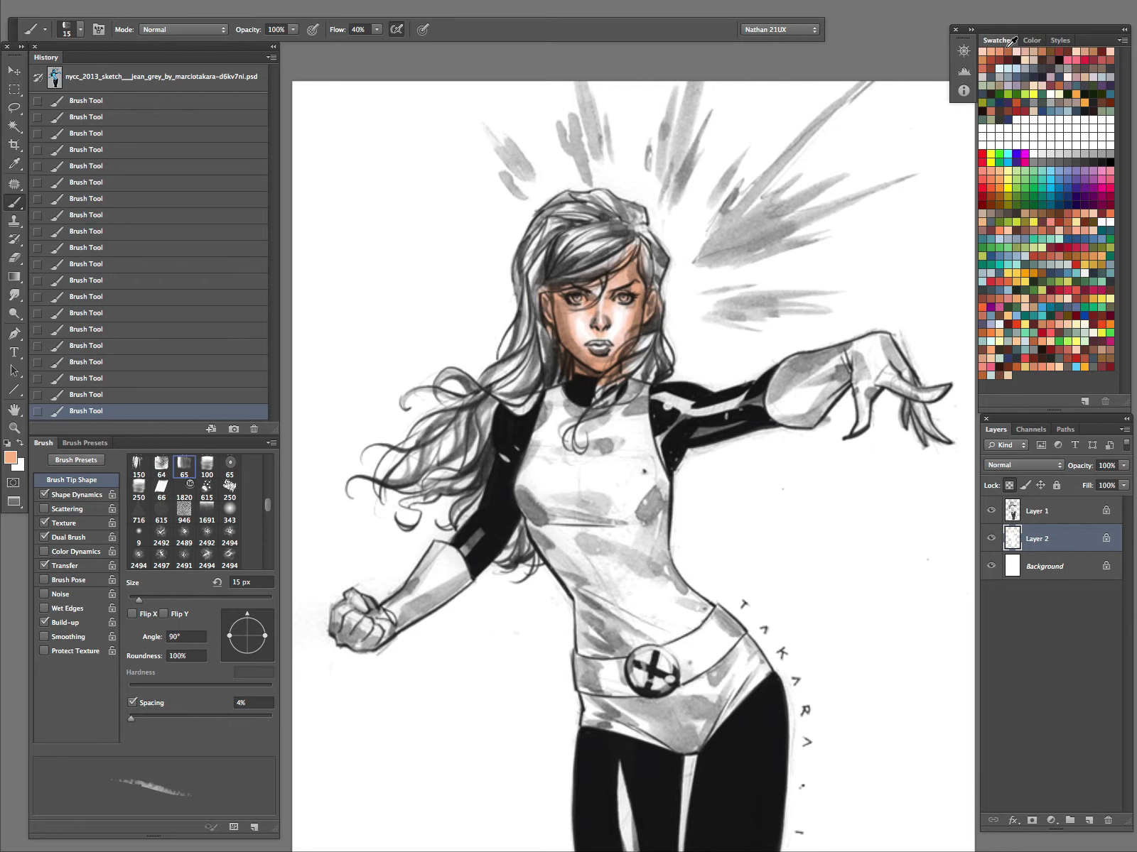
- Deepen the shadows on the forehead and the side of the face with rust orange and a 10 px brush
{"action": "left_click", "coordinate": [636, 248], "text": "alt"}
{"action": "key", "text": "bracketleft"}
{"action": "left_click_drag", "start_coordinate": [634, 257], "coordinate": [631, 283]}
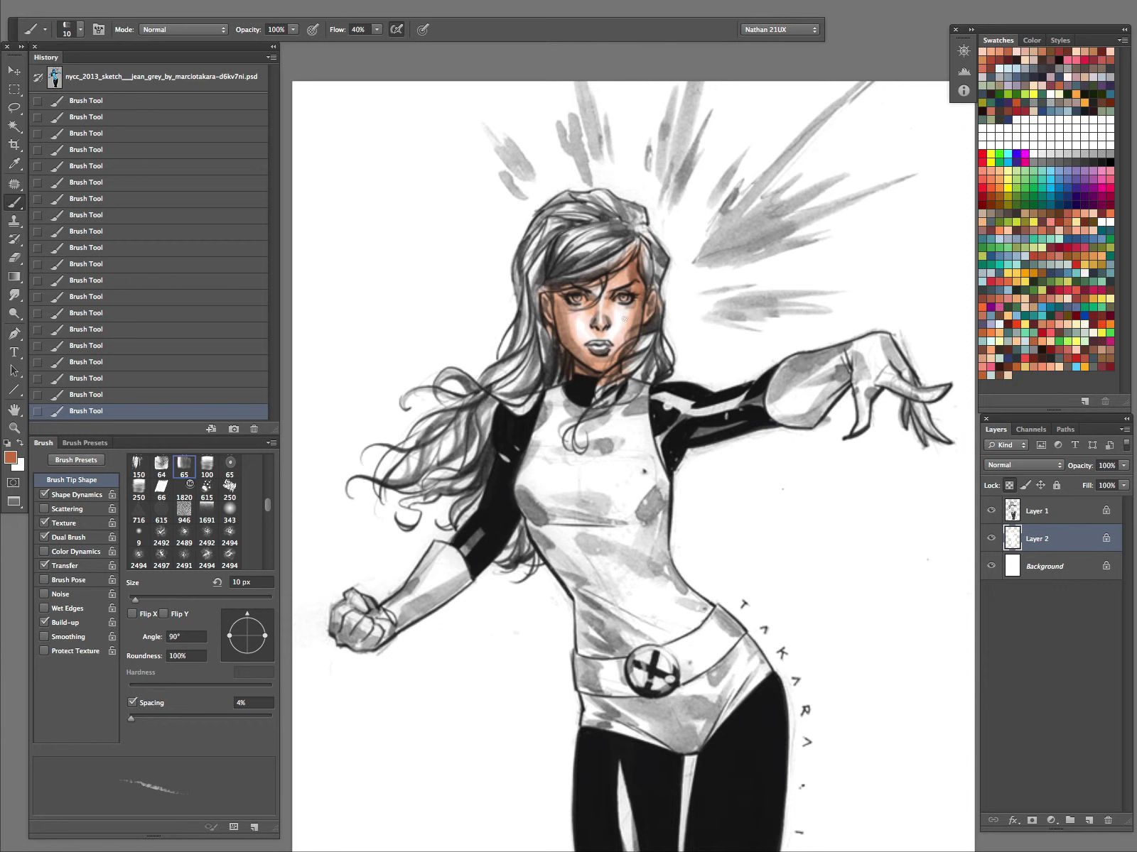
{"action": "mouse_move", "coordinate": [563, 292]}
{"action": "left_mouse_down"}
{"action": "mouse_move", "coordinate": [561, 334]}
{"action": "mouse_move", "coordinate": [549, 322]}
{"action": "left_mouse_up"}
- Darken the jaw and neck shadows with rust orange at larger brush sizes, ending at 20 px
{"action": "key", "text": "bracketright"}
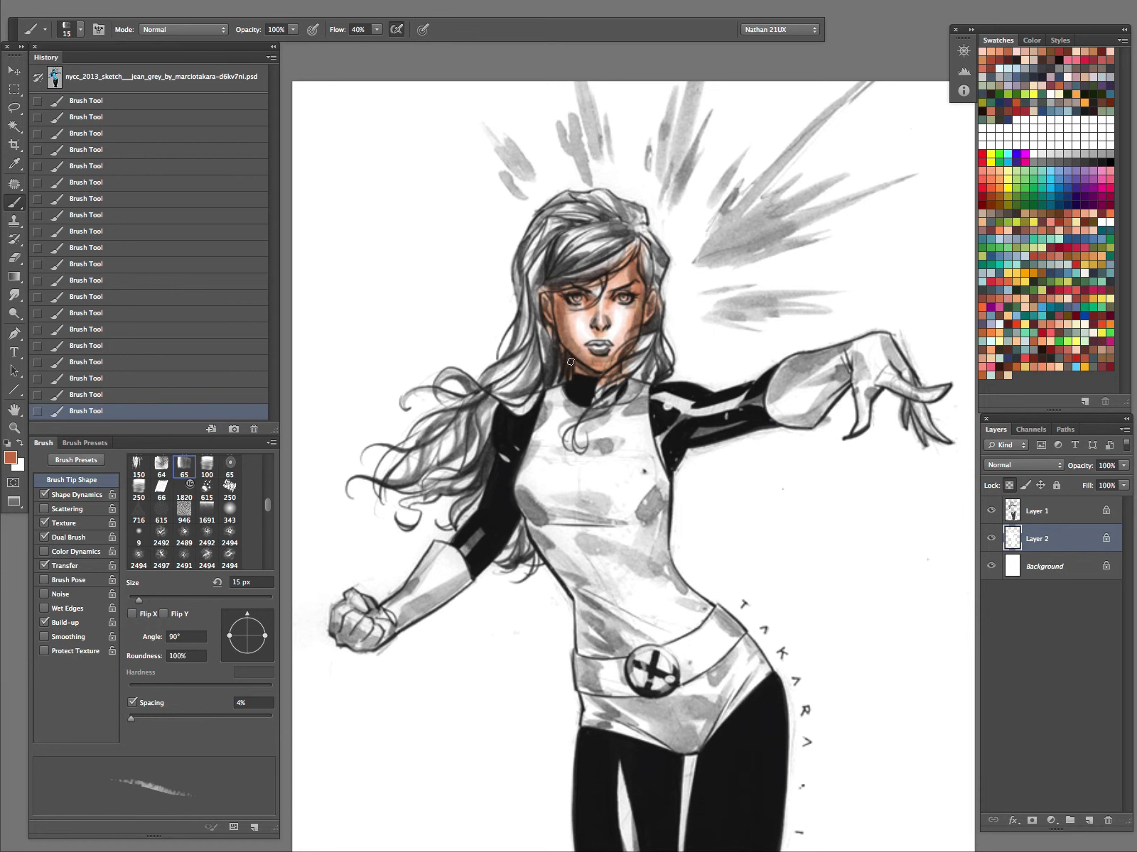
{"action": "key", "text": "bracketright"}
{"action": "key", "text": "bracketright"}
{"action": "key", "text": "bracketright"}
{"action": "mouse_move", "coordinate": [613, 363]}
{"action": "left_mouse_down"}
{"action": "mouse_move", "coordinate": [625, 341]}
{"action": "mouse_move", "coordinate": [612, 362]}
{"action": "left_mouse_up"}
{"action": "key", "text": "bracketleft"}
{"action": "key", "text": "bracketleft"}
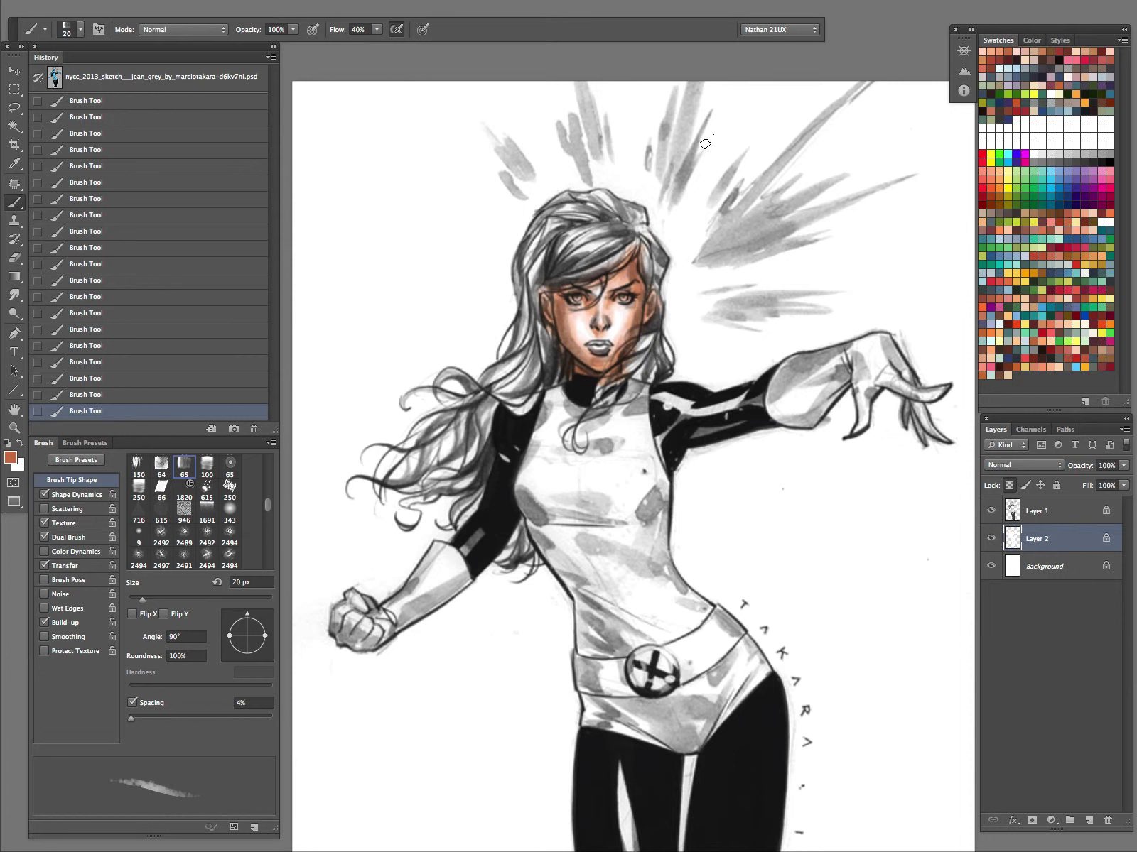
- Paint the lips with a bright red swatch and a 9 px brush
{"action": "left_click", "coordinate": [1091, 54]}
{"action": "key", "text": "bracketleft"}
{"action": "key", "text": "bracketleft"}
{"action": "key", "text": "bracketleft"}
{"action": "key", "text": "bracketleft"}
{"action": "key", "text": "bracketleft"}
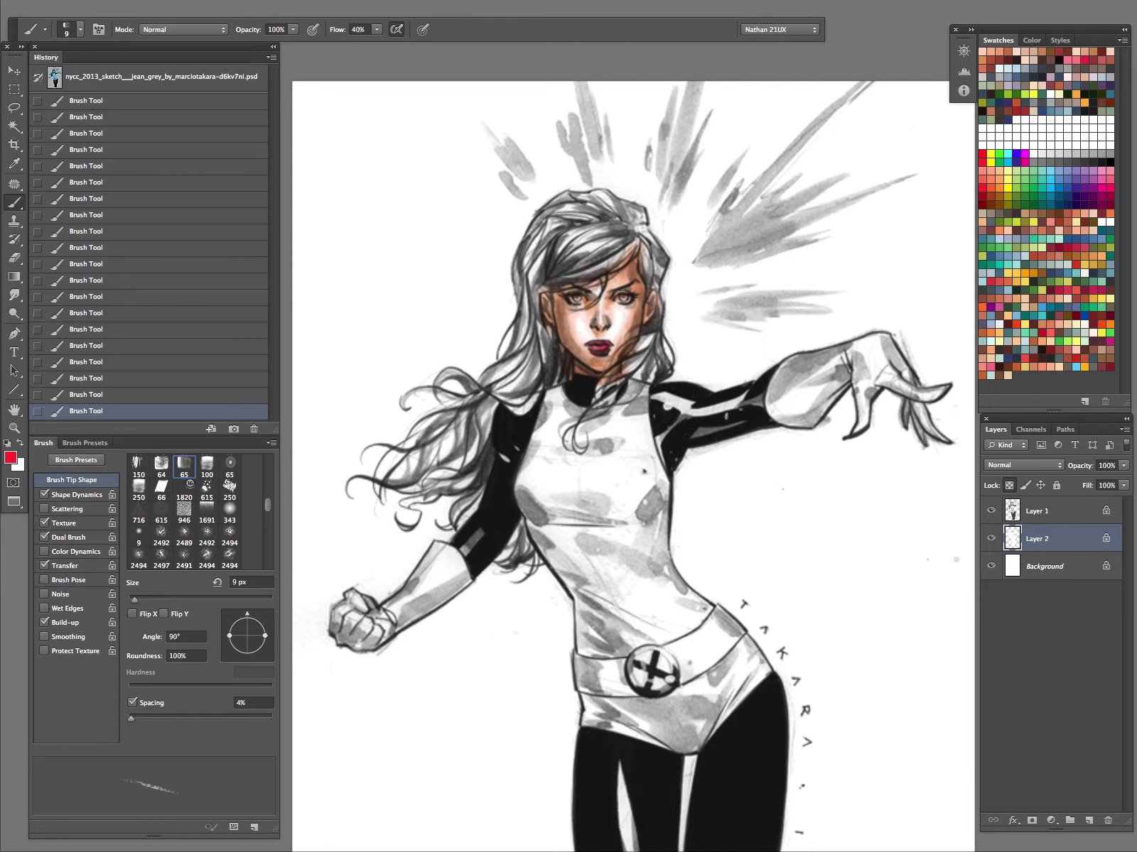
- Color the irises with green swatches and a 6 px brush, and preview the artwork on its own
{"action": "left_click", "coordinate": [1008, 69]}
{"action": "left_click", "coordinate": [1016, 118]}
{"action": "left_click", "coordinate": [985, 181]}
{"action": "left_click", "coordinate": [1064, 61]}
{"action": "left_click", "coordinate": [763, 460], "text": "alt"}
{"action": "left_click", "coordinate": [999, 197]}
{"action": "key", "text": "Tab"}
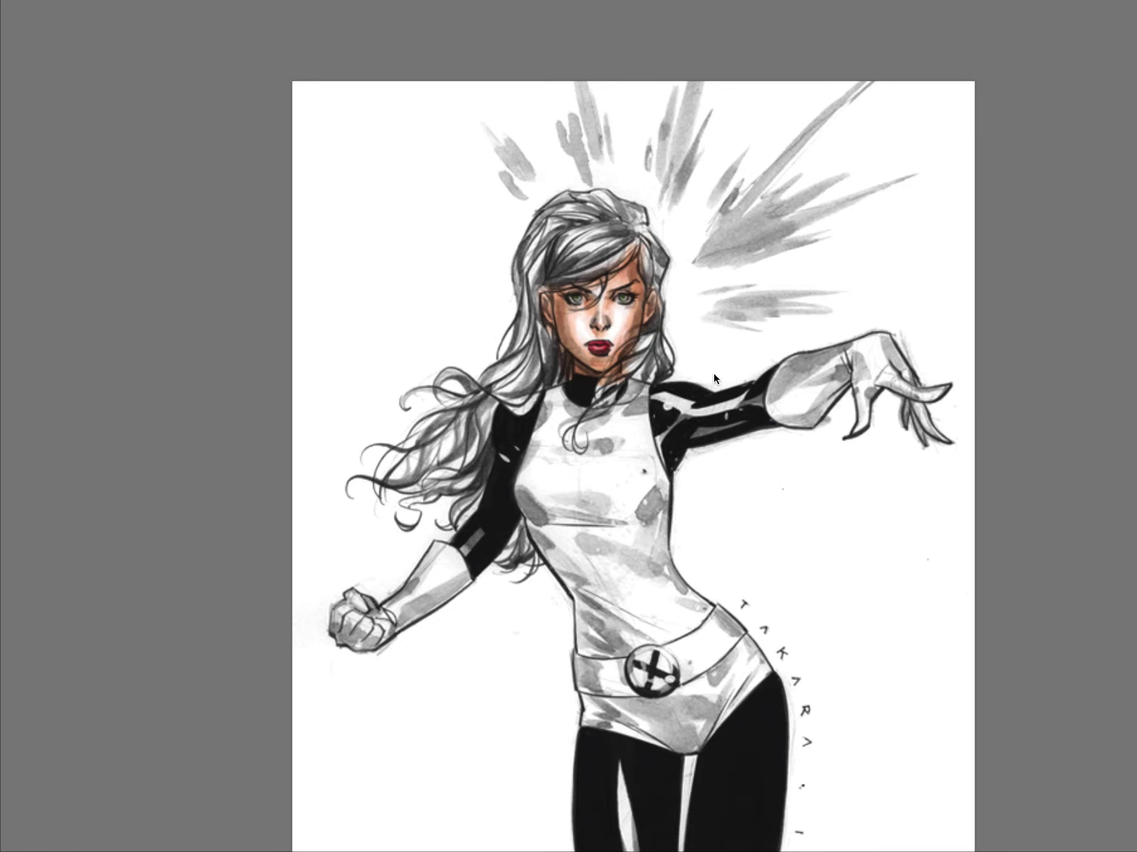
{"action": "key", "text": "Tab"}
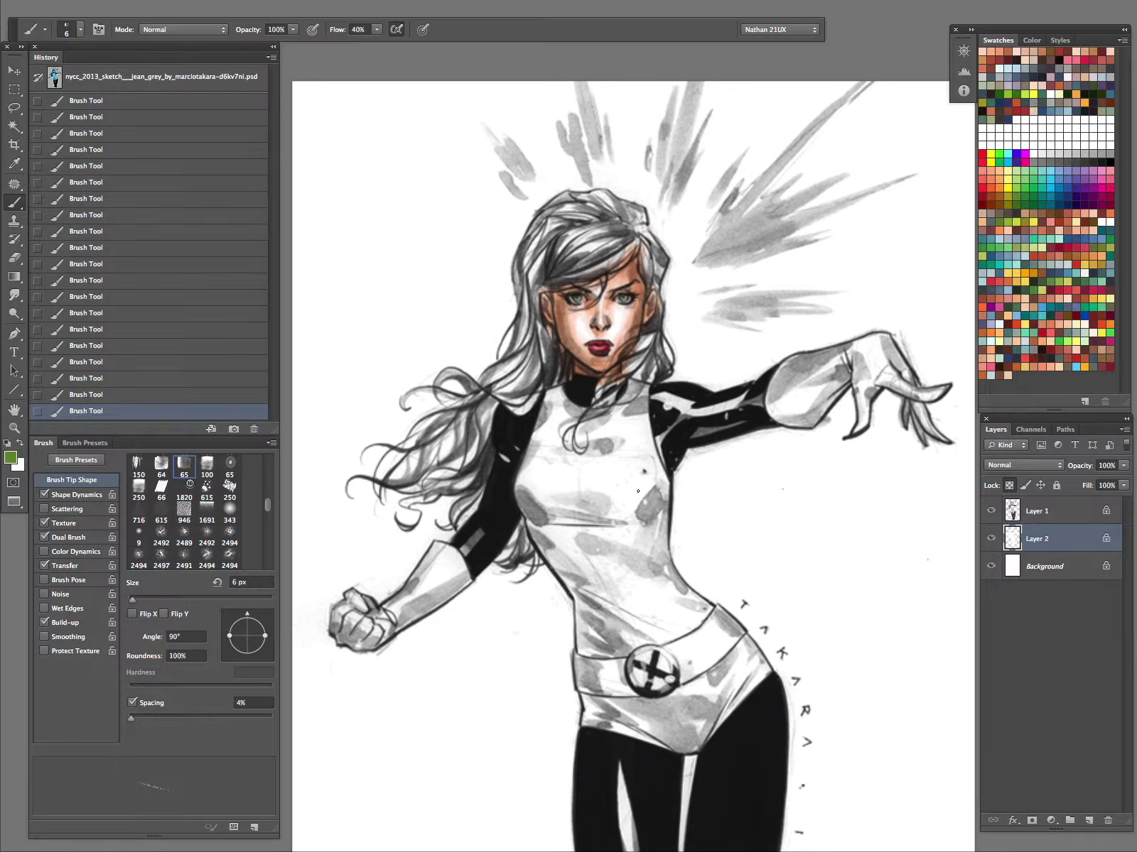
{"action": "left_click", "coordinate": [1019, 91]}
- Paint the highlights on both black sleeves with a teal-blue swatch, finishing with a 7 px brush
{"action": "left_click_drag", "start_coordinate": [725, 520], "coordinate": [706, 452]}
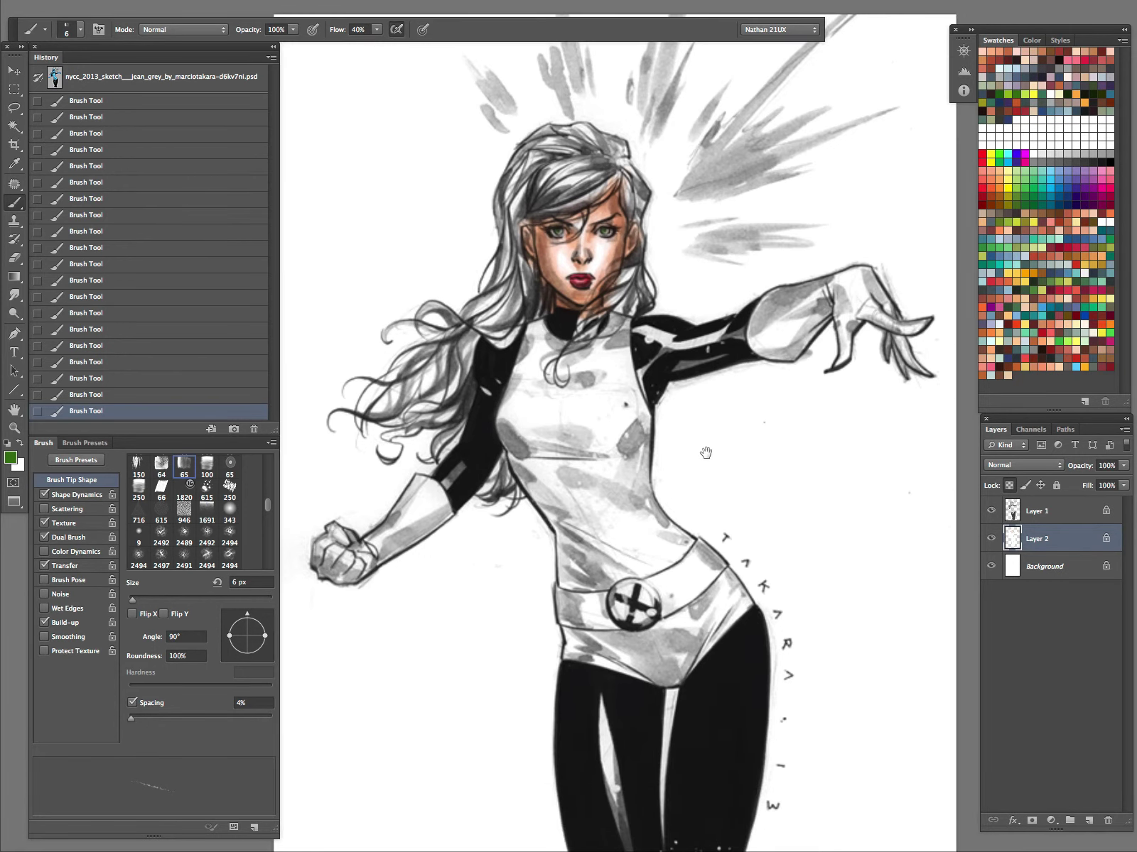
{"action": "left_click_drag", "start_coordinate": [736, 663], "coordinate": [747, 562]}
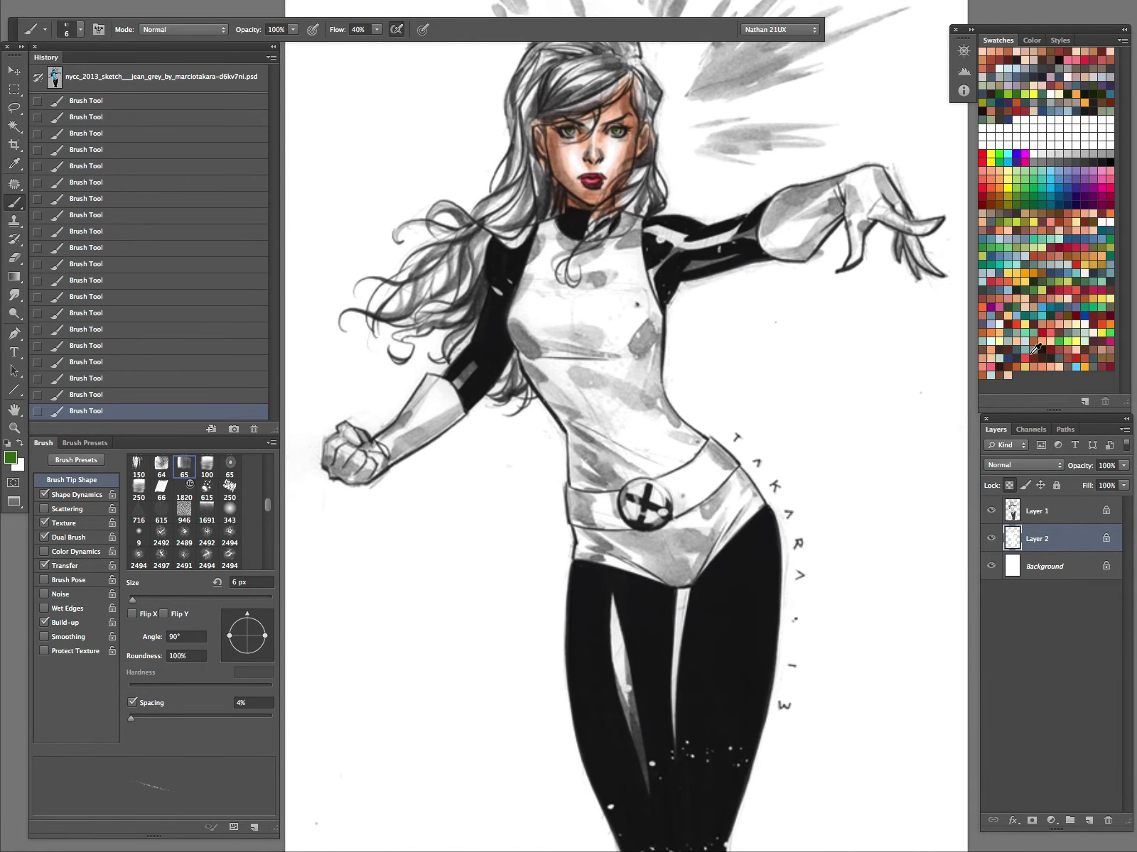
{"action": "left_click", "coordinate": [1066, 280]}
{"action": "key", "text": "bracketright"}
{"action": "key", "text": "bracketright"}
{"action": "key", "text": "bracketright"}
{"action": "key", "text": "bracketright"}
{"action": "mouse_move", "coordinate": [648, 229]}
{"action": "left_mouse_down"}
{"action": "mouse_move", "coordinate": [683, 242]}
{"action": "mouse_move", "coordinate": [743, 237]}
{"action": "mouse_move", "coordinate": [699, 271]}
{"action": "mouse_move", "coordinate": [653, 275]}
{"action": "mouse_move", "coordinate": [654, 293]}
{"action": "left_mouse_up"}
{"action": "key", "text": "bracketleft"}
{"action": "key", "text": "bracketleft"}
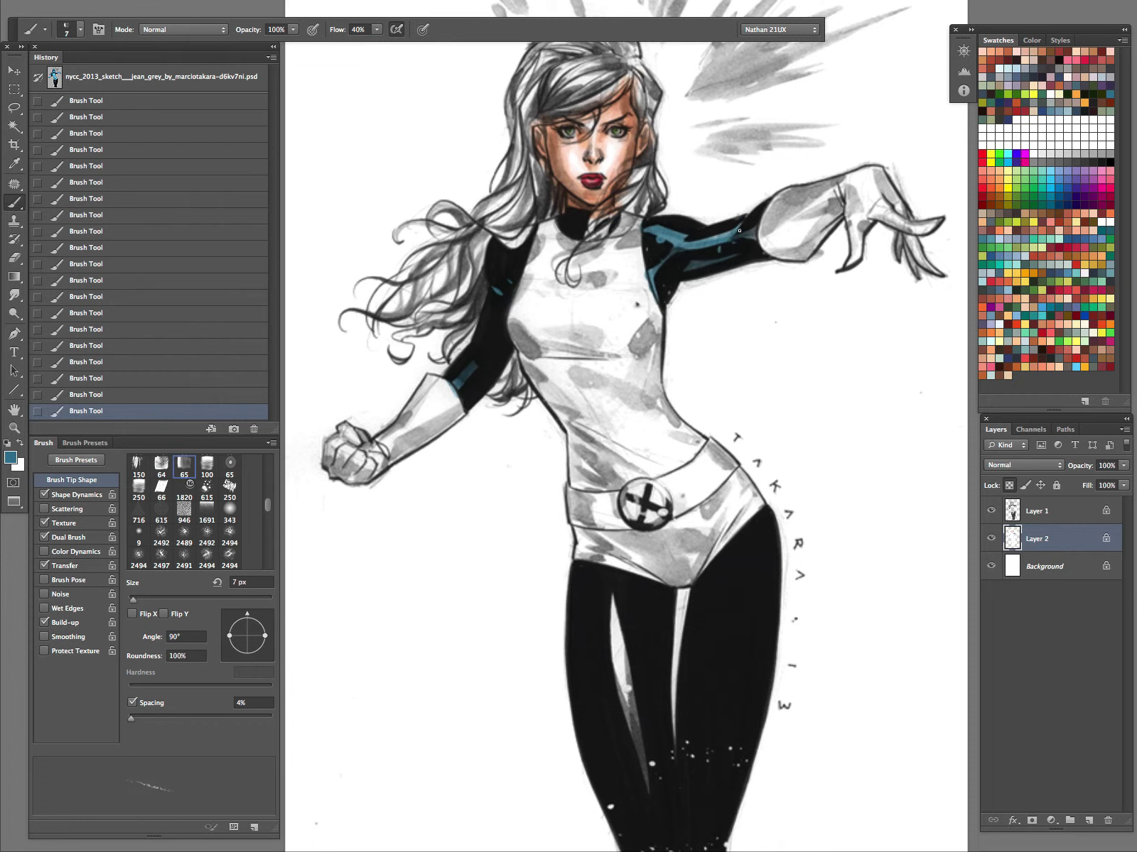
- Paint the long thigh highlight on the black leggings teal blue with a 7 to 8 px brush
{"action": "scroll", "coordinate": [772, 261], "scroll_direction": "down", "scroll_amount": 5}
{"action": "scroll", "coordinate": [772, 260], "scroll_direction": "right", "scroll_amount": 1}
{"action": "mouse_move", "coordinate": [598, 542]}
{"action": "left_mouse_down"}
{"action": "mouse_move", "coordinate": [597, 591]}
{"action": "mouse_move", "coordinate": [574, 447]}
{"action": "mouse_move", "coordinate": [576, 506]}
{"action": "mouse_move", "coordinate": [572, 483]}
{"action": "mouse_move", "coordinate": [574, 445]}
{"action": "left_mouse_up"}
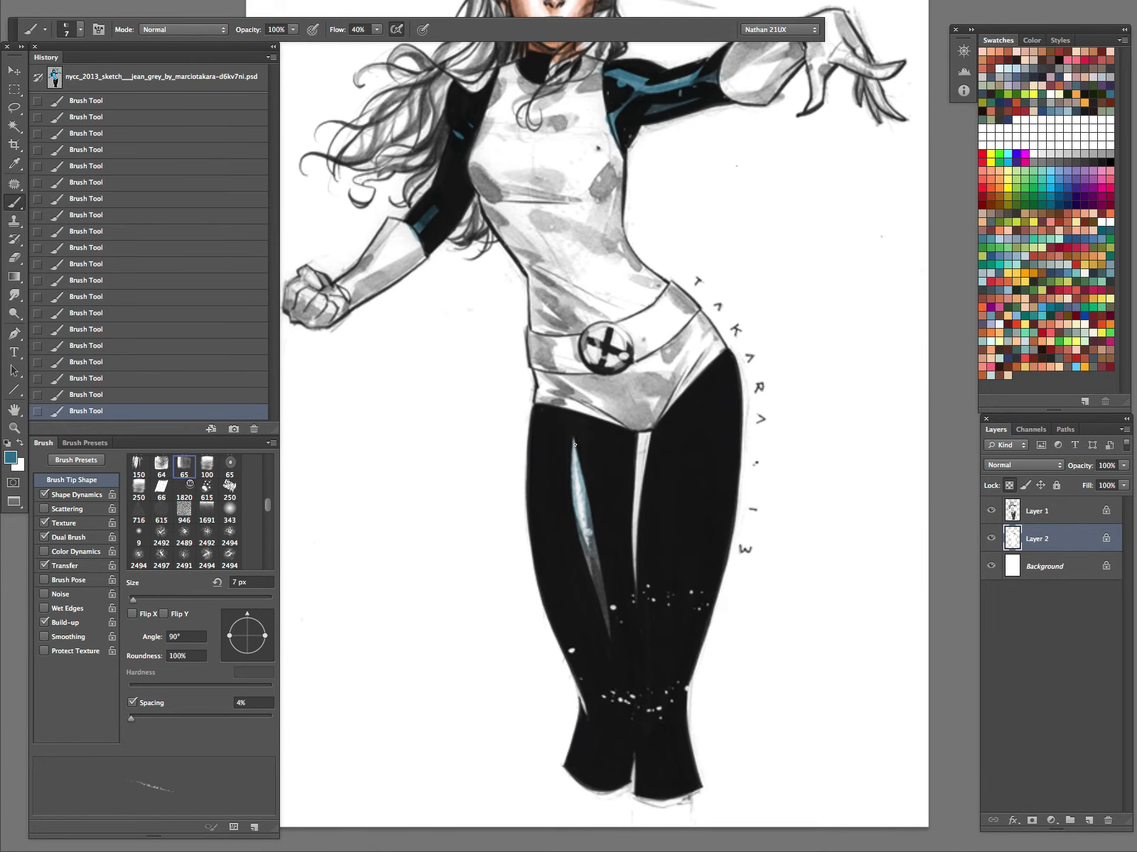
{"action": "left_click_drag", "start_coordinate": [599, 564], "coordinate": [604, 623]}
{"action": "mouse_move", "coordinate": [583, 466]}
{"action": "left_mouse_down"}
{"action": "mouse_move", "coordinate": [573, 447]}
{"action": "mouse_move", "coordinate": [573, 506]}
{"action": "left_mouse_up"}
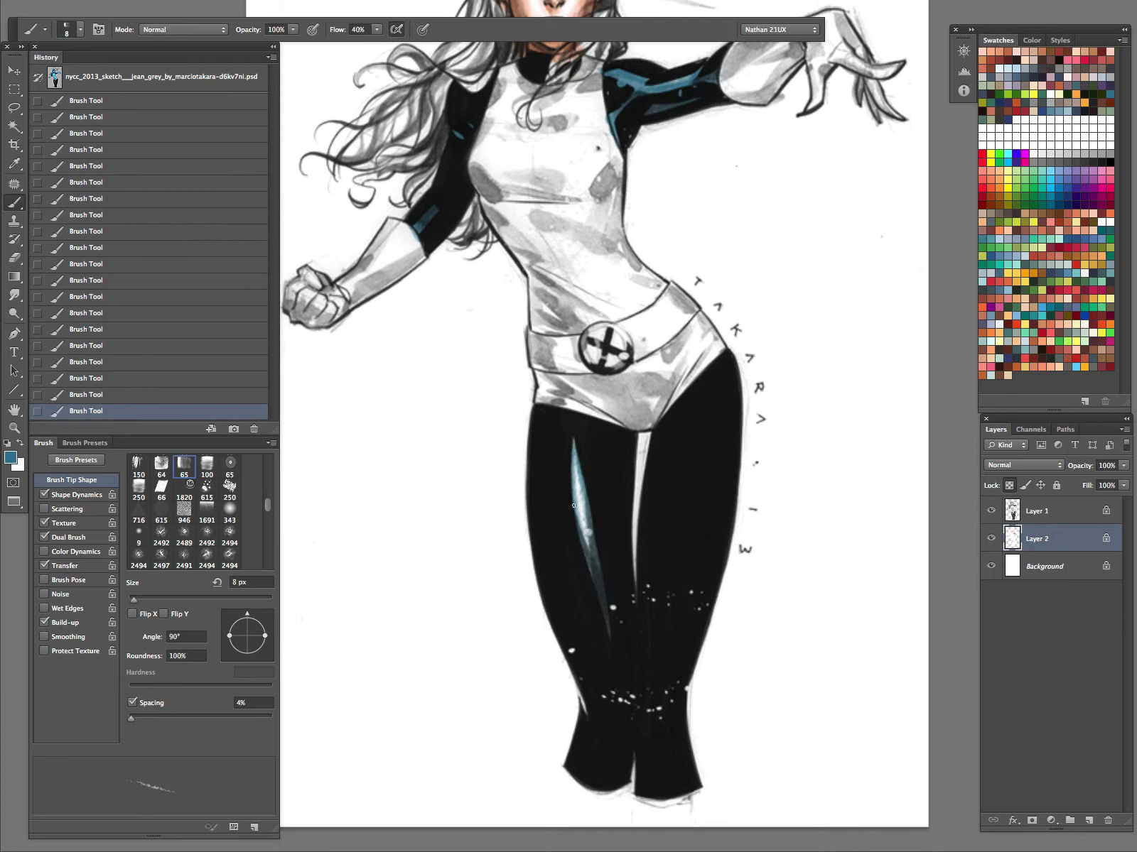
{"action": "left_click_drag", "start_coordinate": [573, 424], "coordinate": [587, 565]}
- Tint the white specks around the knees teal blue at 25 px, and reinforce the thigh highlight at 20 px
{"action": "key", "text": "bracketright"}
{"action": "key", "text": "bracketright"}
{"action": "key", "text": "bracketright"}
{"action": "key", "text": "bracketright"}
{"action": "key", "text": "bracketright"}
{"action": "mouse_move", "coordinate": [662, 566]}
{"action": "left_mouse_down"}
{"action": "mouse_move", "coordinate": [645, 618]}
{"action": "mouse_move", "coordinate": [615, 633]}
{"action": "mouse_move", "coordinate": [660, 642]}
{"action": "mouse_move", "coordinate": [704, 581]}
{"action": "mouse_move", "coordinate": [690, 657]}
{"action": "mouse_move", "coordinate": [640, 734]}
{"action": "mouse_move", "coordinate": [627, 668]}
{"action": "mouse_move", "coordinate": [602, 682]}
{"action": "mouse_move", "coordinate": [577, 631]}
{"action": "mouse_move", "coordinate": [584, 721]}
{"action": "mouse_move", "coordinate": [572, 636]}
{"action": "mouse_move", "coordinate": [663, 623]}
{"action": "mouse_move", "coordinate": [683, 633]}
{"action": "mouse_move", "coordinate": [677, 701]}
{"action": "mouse_move", "coordinate": [684, 622]}
{"action": "mouse_move", "coordinate": [667, 581]}
{"action": "mouse_move", "coordinate": [617, 677]}
{"action": "mouse_move", "coordinate": [612, 658]}
{"action": "mouse_move", "coordinate": [586, 696]}
{"action": "mouse_move", "coordinate": [585, 660]}
{"action": "mouse_move", "coordinate": [605, 721]}
{"action": "mouse_move", "coordinate": [648, 637]}
{"action": "mouse_move", "coordinate": [643, 710]}
{"action": "left_mouse_up"}
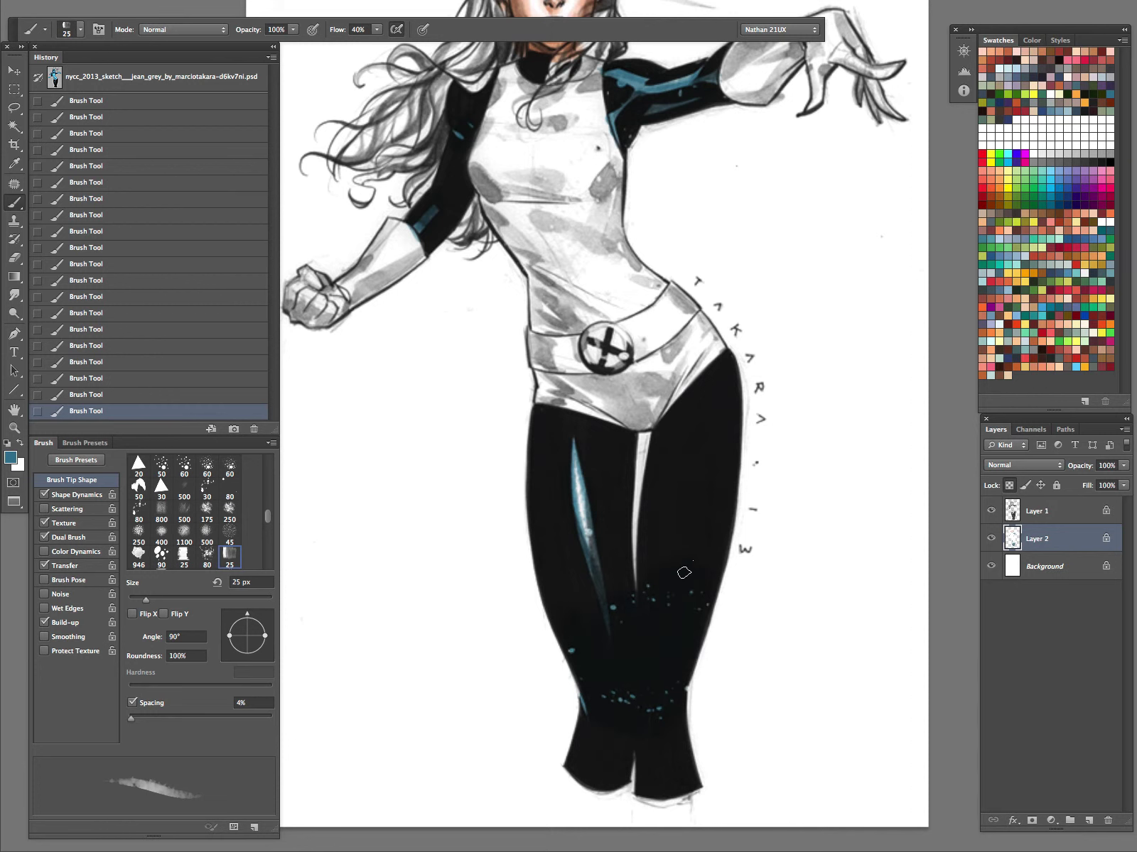
{"action": "key", "text": "bracketleft"}
{"action": "mouse_move", "coordinate": [585, 494]}
{"action": "left_mouse_down"}
{"action": "mouse_move", "coordinate": [596, 572]}
{"action": "mouse_move", "coordinate": [578, 522]}
{"action": "left_mouse_up"}
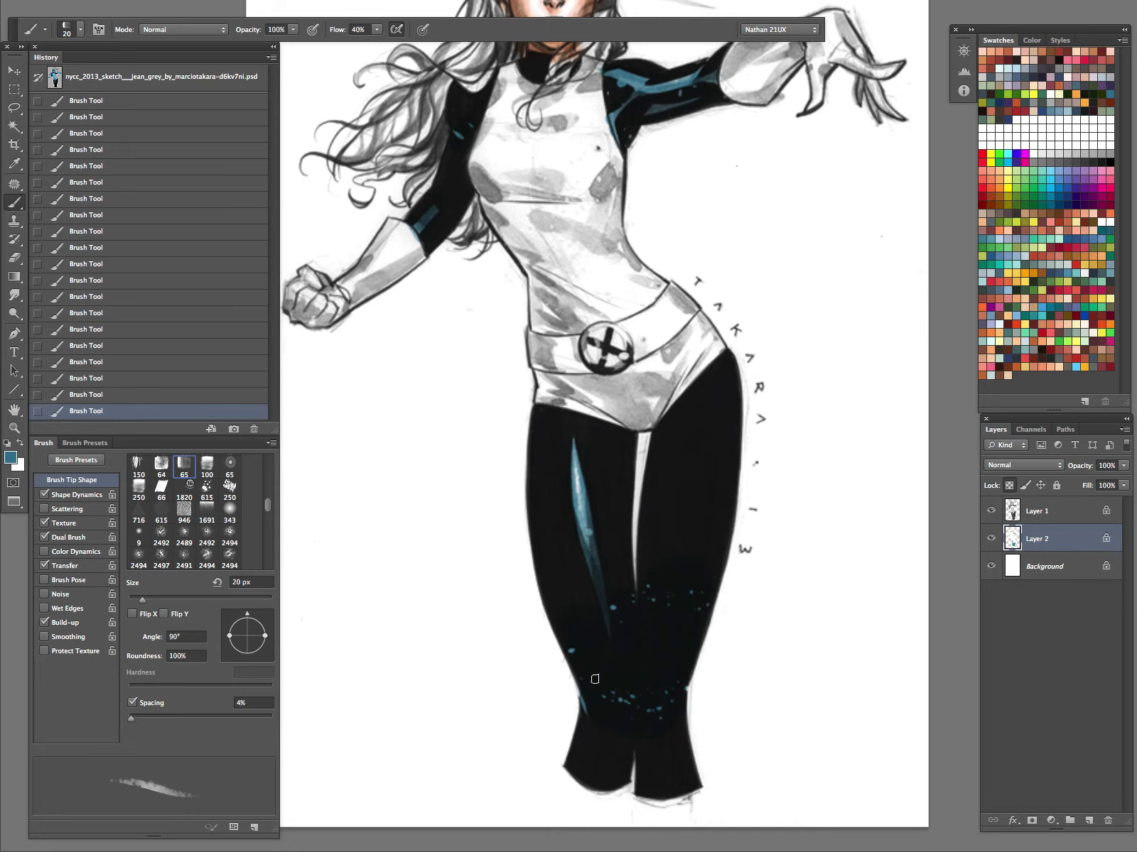
- Mix a darker teal foreground color and shade the outstretched arm's black sleeve with a 9 px brush
{"action": "left_click_drag", "start_coordinate": [724, 153], "coordinate": [775, 449]}
{"action": "left_click_drag", "start_coordinate": [676, 406], "coordinate": [663, 430]}
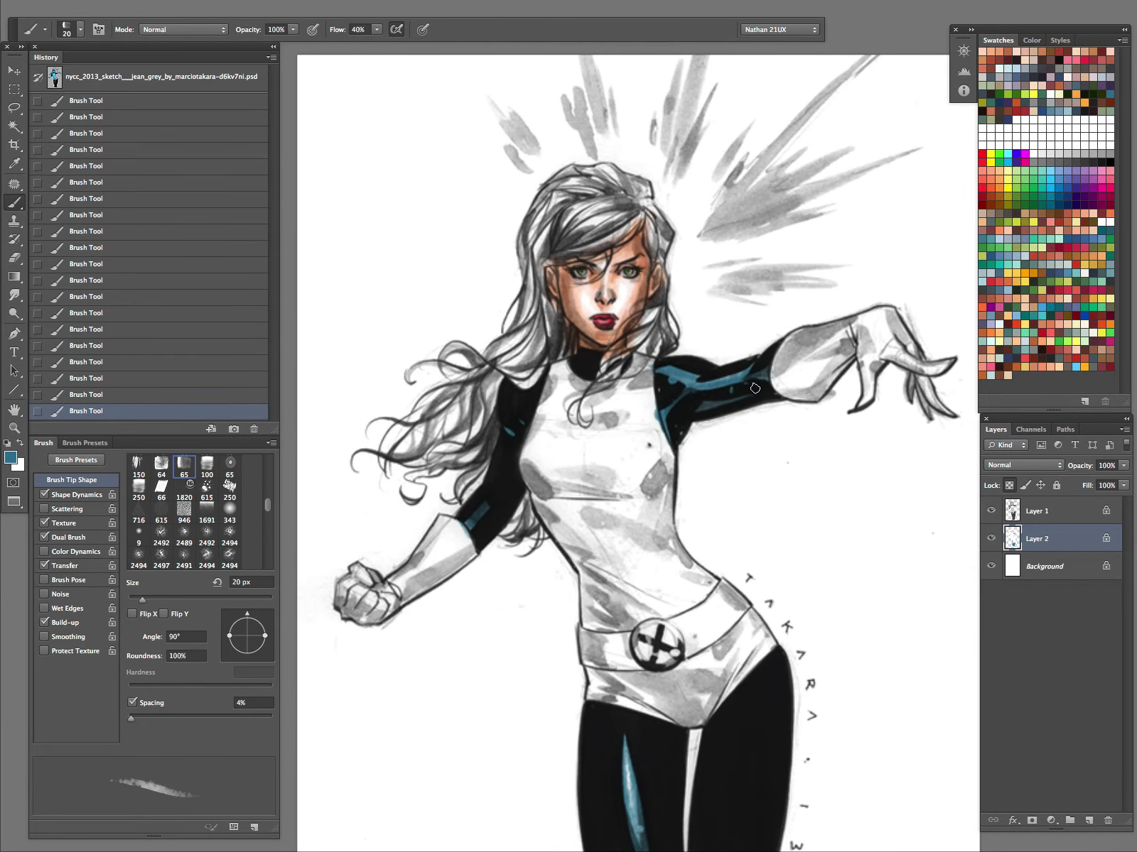
{"action": "left_click", "coordinate": [11, 458]}
{"action": "left_click_drag", "start_coordinate": [385, 505], "coordinate": [401, 522]}
{"action": "left_click", "coordinate": [399, 534]}
{"action": "left_click", "coordinate": [594, 408]}
{"action": "key", "text": "bracketleft"}
{"action": "key", "text": "bracketleft"}
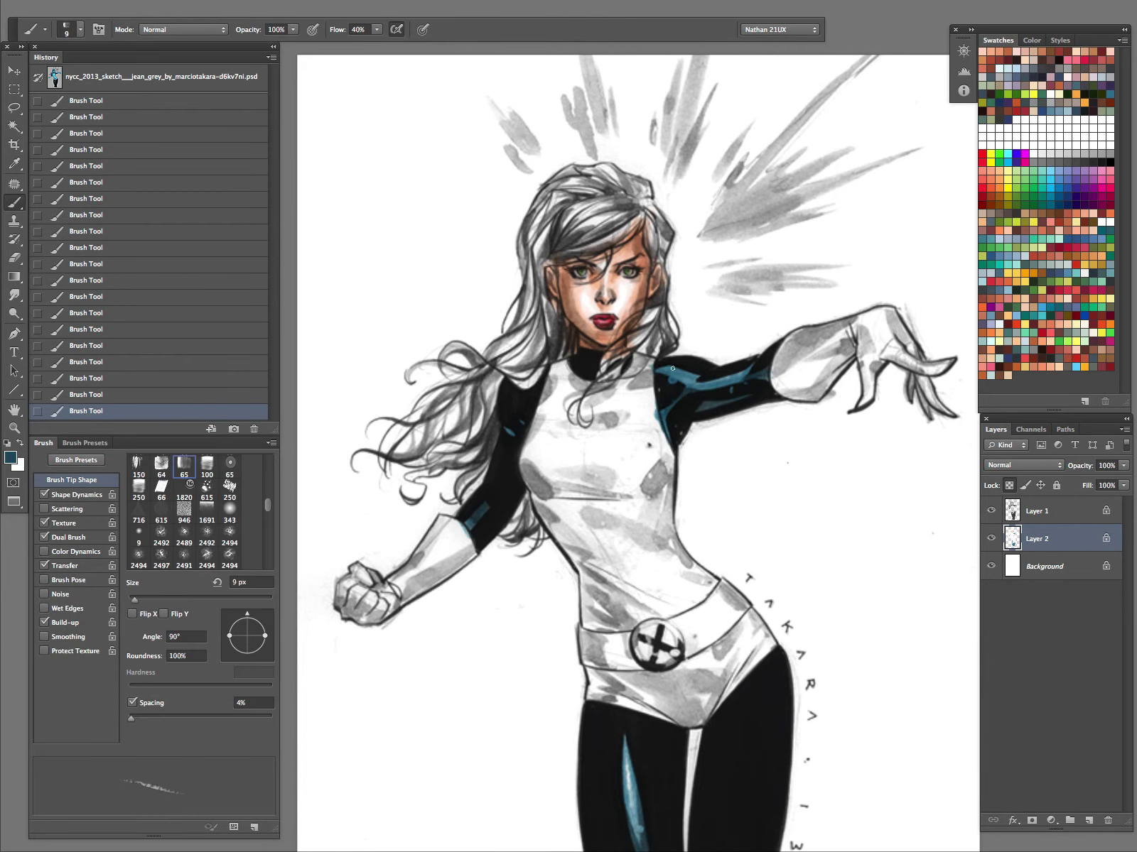
{"action": "left_click_drag", "start_coordinate": [700, 410], "coordinate": [732, 402]}
- Deepen the teal thigh highlight on the black leggings with the 9 px brush
{"action": "left_click_drag", "start_coordinate": [793, 665], "coordinate": [772, 349]}
{"action": "left_click_drag", "start_coordinate": [628, 546], "coordinate": [628, 509]}
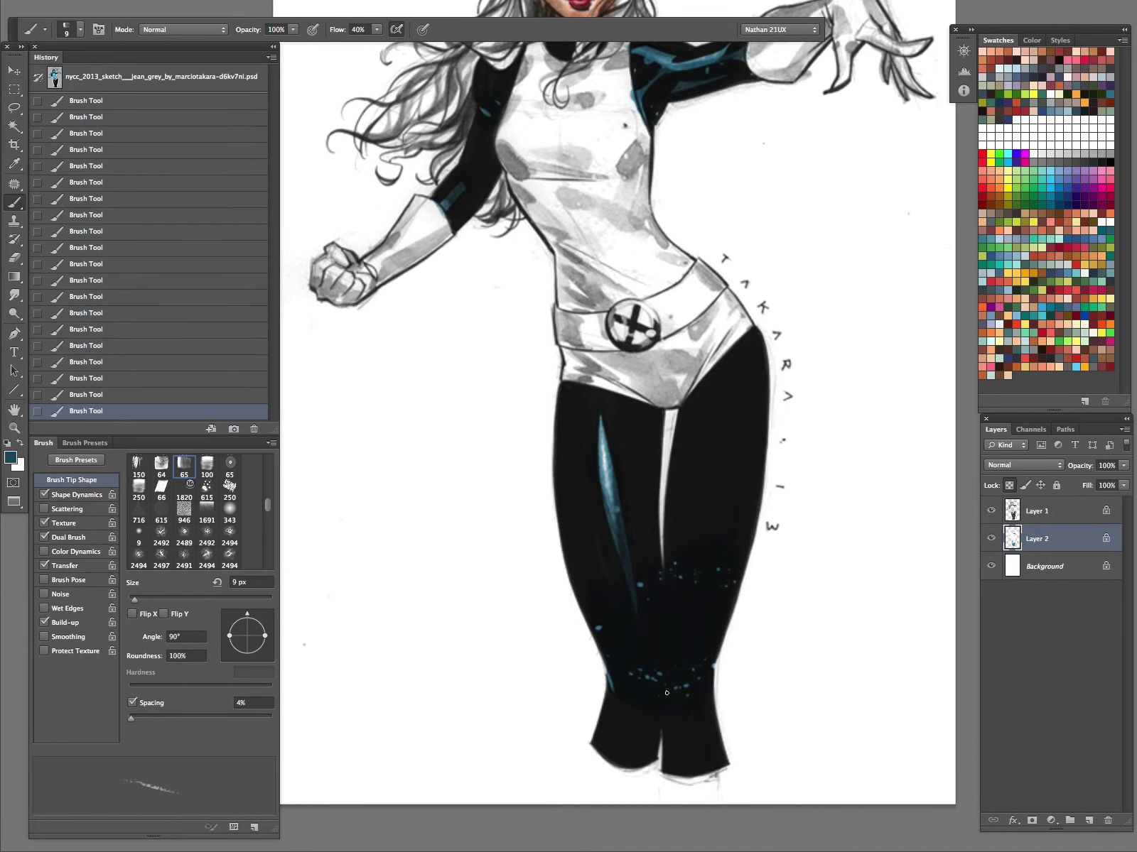
{"action": "left_click_drag", "start_coordinate": [793, 216], "coordinate": [780, 583]}
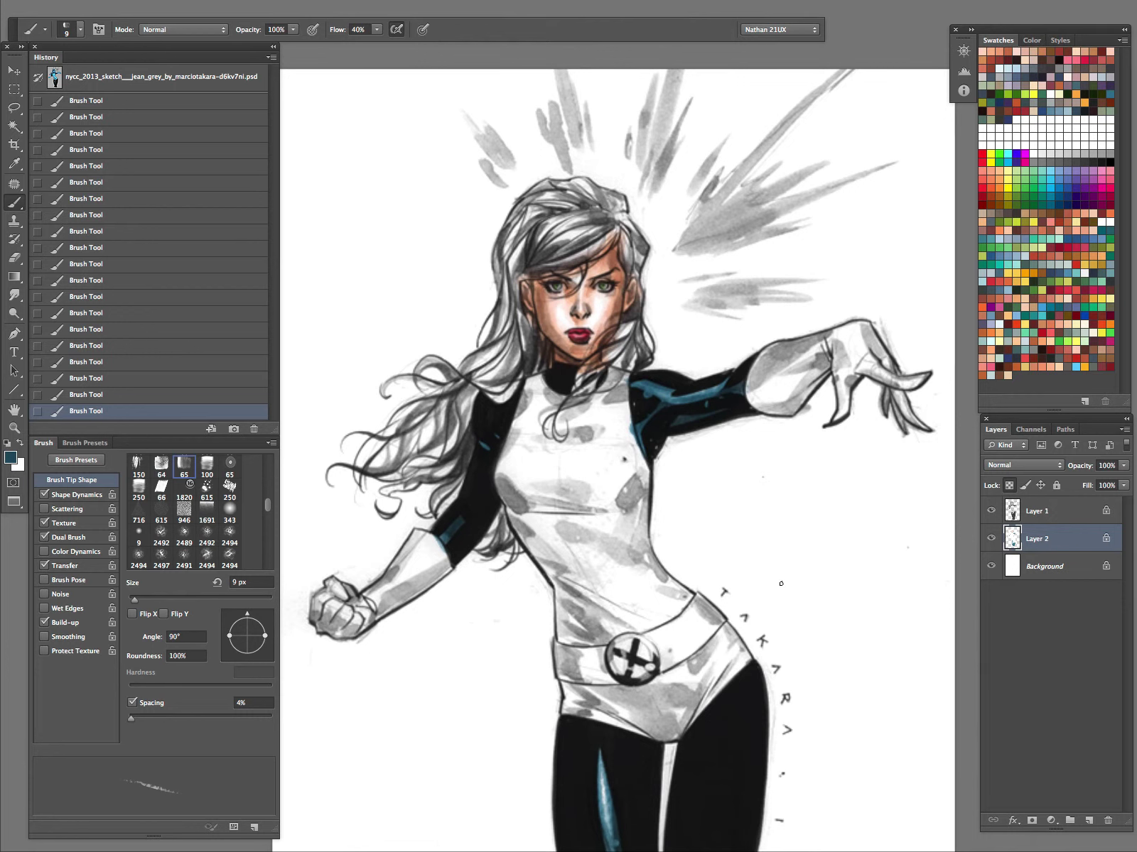
- Paint the outstretched hand's glove with a yellow swatch, using a 10 px brush for the fingers
{"action": "left_click", "coordinate": [1022, 275]}
{"action": "mouse_move", "coordinate": [753, 390]}
{"action": "left_mouse_down"}
{"action": "mouse_move", "coordinate": [834, 342]}
{"action": "mouse_move", "coordinate": [784, 398]}
{"action": "mouse_move", "coordinate": [794, 394]}
{"action": "mouse_move", "coordinate": [768, 400]}
{"action": "mouse_move", "coordinate": [833, 389]}
{"action": "mouse_move", "coordinate": [760, 385]}
{"action": "mouse_move", "coordinate": [804, 375]}
{"action": "mouse_move", "coordinate": [760, 402]}
{"action": "left_mouse_up"}
{"action": "key", "text": "bracketright"}
{"action": "key", "text": "bracketright"}
{"action": "mouse_move", "coordinate": [830, 345]}
{"action": "left_mouse_down"}
{"action": "mouse_move", "coordinate": [868, 372]}
{"action": "mouse_move", "coordinate": [862, 327]}
{"action": "mouse_move", "coordinate": [822, 337]}
{"action": "mouse_move", "coordinate": [843, 411]}
{"action": "mouse_move", "coordinate": [841, 352]}
{"action": "mouse_move", "coordinate": [771, 354]}
{"action": "mouse_move", "coordinate": [785, 387]}
{"action": "mouse_move", "coordinate": [767, 411]}
{"action": "mouse_move", "coordinate": [810, 394]}
{"action": "mouse_move", "coordinate": [793, 405]}
{"action": "left_mouse_up"}
{"action": "left_click_drag", "start_coordinate": [912, 225], "coordinate": [681, 229]}
{"action": "key", "text": "bracketleft"}
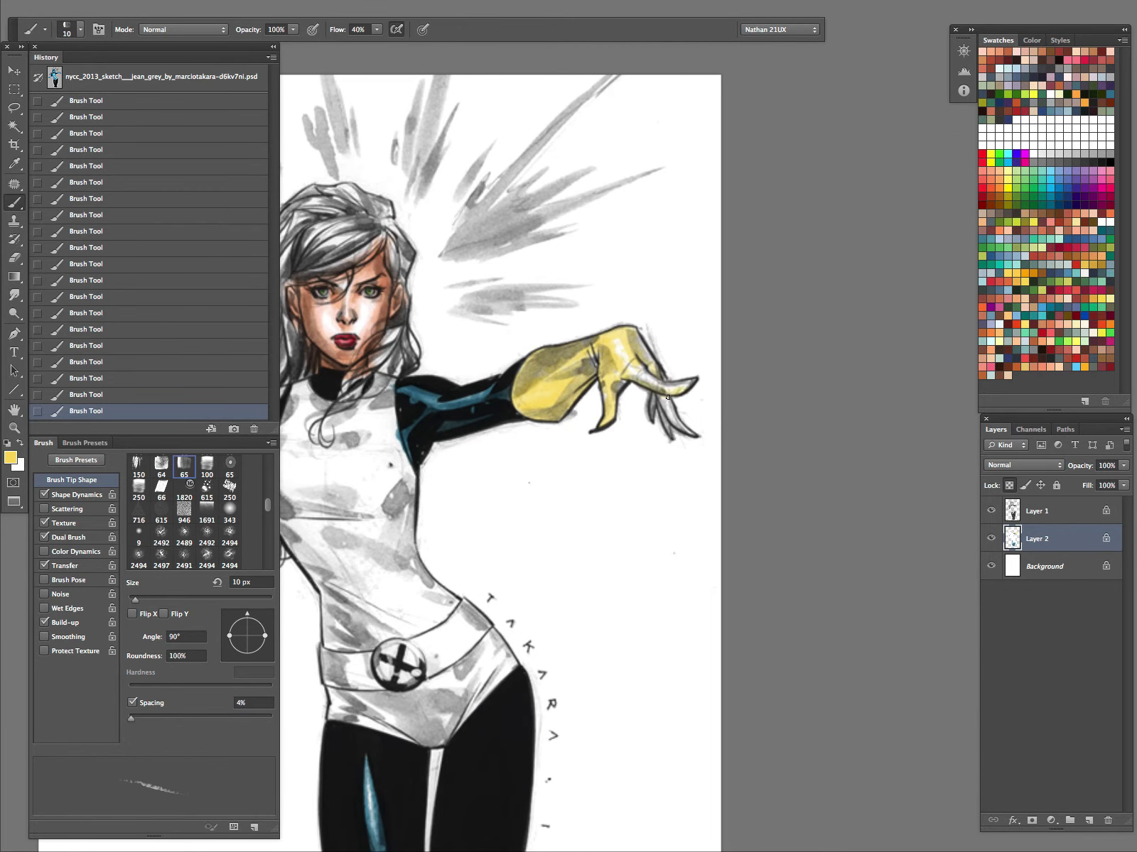
{"action": "mouse_move", "coordinate": [647, 376]}
{"action": "left_mouse_down"}
{"action": "mouse_move", "coordinate": [672, 387]}
{"action": "mouse_move", "coordinate": [649, 350]}
{"action": "left_mouse_up"}
{"action": "mouse_move", "coordinate": [653, 406]}
{"action": "left_mouse_down"}
{"action": "mouse_move", "coordinate": [693, 435]}
{"action": "mouse_move", "coordinate": [662, 398]}
{"action": "left_mouse_up"}
- Paint the clenched fist's glove yellow and enlarge the brush to 20 px
{"action": "left_click_drag", "start_coordinate": [622, 429], "coordinate": [946, 346]}
{"action": "mouse_move", "coordinate": [491, 485]}
{"action": "left_mouse_down"}
{"action": "mouse_move", "coordinate": [520, 453]}
{"action": "mouse_move", "coordinate": [475, 501]}
{"action": "mouse_move", "coordinate": [534, 476]}
{"action": "mouse_move", "coordinate": [483, 526]}
{"action": "mouse_move", "coordinate": [524, 496]}
{"action": "mouse_move", "coordinate": [511, 455]}
{"action": "mouse_move", "coordinate": [421, 546]}
{"action": "mouse_move", "coordinate": [437, 500]}
{"action": "mouse_move", "coordinate": [412, 535]}
{"action": "mouse_move", "coordinate": [481, 520]}
{"action": "mouse_move", "coordinate": [443, 564]}
{"action": "mouse_move", "coordinate": [543, 492]}
{"action": "left_mouse_up"}
{"action": "key", "text": "bracketright"}
{"action": "key", "text": "bracketright"}
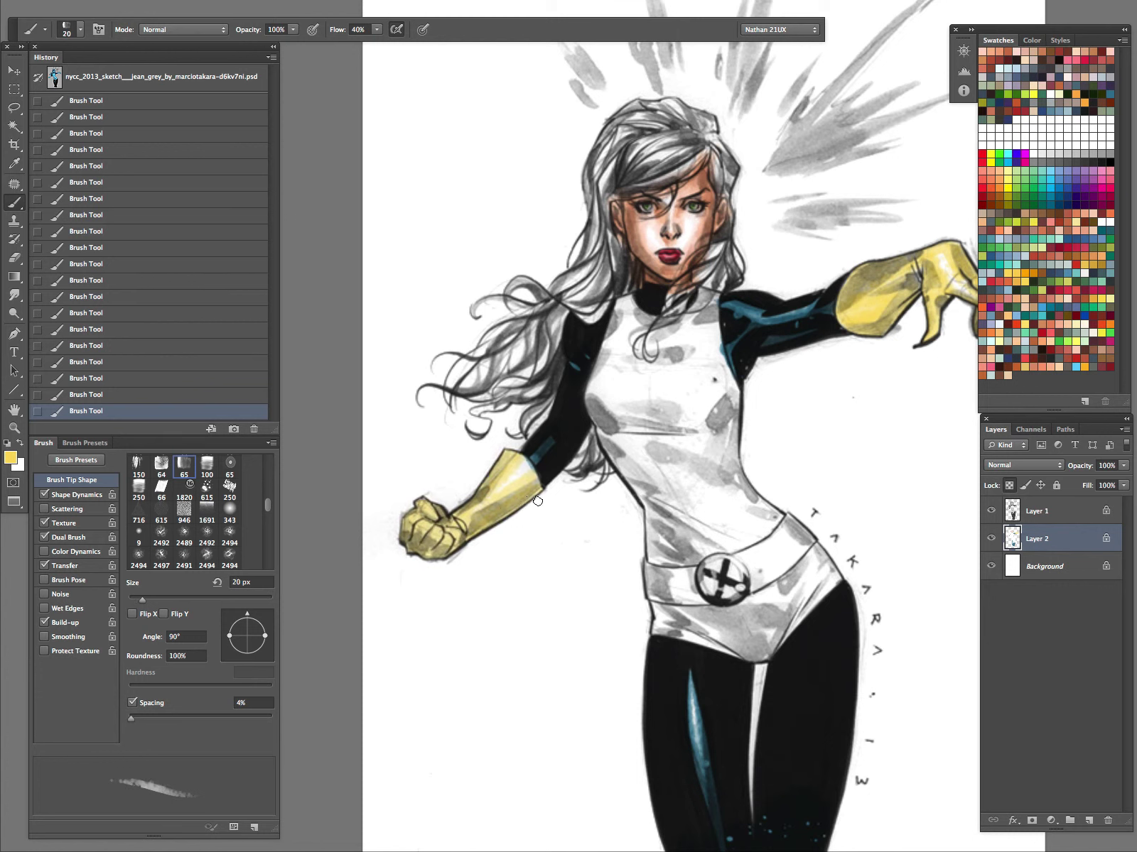
- Paint the costume briefs below the belt yellow, enlarging the alternate brush tip to 25 px
{"action": "left_click_drag", "start_coordinate": [792, 368], "coordinate": [705, 186]}
{"action": "key", "text": "bracketright"}
{"action": "key", "text": "bracketright"}
{"action": "key", "text": "bracketleft"}
{"action": "mouse_move", "coordinate": [682, 408]}
{"action": "left_mouse_down"}
{"action": "mouse_move", "coordinate": [649, 427]}
{"action": "mouse_move", "coordinate": [717, 437]}
{"action": "mouse_move", "coordinate": [697, 427]}
{"action": "mouse_move", "coordinate": [716, 429]}
{"action": "mouse_move", "coordinate": [730, 394]}
{"action": "mouse_move", "coordinate": [694, 457]}
{"action": "mouse_move", "coordinate": [776, 381]}
{"action": "mouse_move", "coordinate": [746, 400]}
{"action": "mouse_move", "coordinate": [721, 390]}
{"action": "mouse_move", "coordinate": [707, 408]}
{"action": "mouse_move", "coordinate": [706, 393]}
{"action": "mouse_move", "coordinate": [750, 404]}
{"action": "mouse_move", "coordinate": [683, 421]}
{"action": "left_mouse_up"}
{"action": "key", "text": "period"}
{"action": "key", "text": "bracketleft"}
{"action": "key", "text": "bracketleft"}
{"action": "key", "text": "bracketleft"}
{"action": "mouse_move", "coordinate": [606, 440]}
{"action": "left_mouse_down"}
{"action": "mouse_move", "coordinate": [699, 406]}
{"action": "mouse_move", "coordinate": [588, 430]}
{"action": "mouse_move", "coordinate": [652, 476]}
{"action": "mouse_move", "coordinate": [613, 441]}
{"action": "mouse_move", "coordinate": [615, 417]}
{"action": "mouse_move", "coordinate": [649, 420]}
{"action": "mouse_move", "coordinate": [635, 465]}
{"action": "mouse_move", "coordinate": [681, 435]}
{"action": "mouse_move", "coordinate": [665, 475]}
{"action": "mouse_move", "coordinate": [696, 456]}
{"action": "left_mouse_up"}
{"action": "key", "text": "bracketright"}
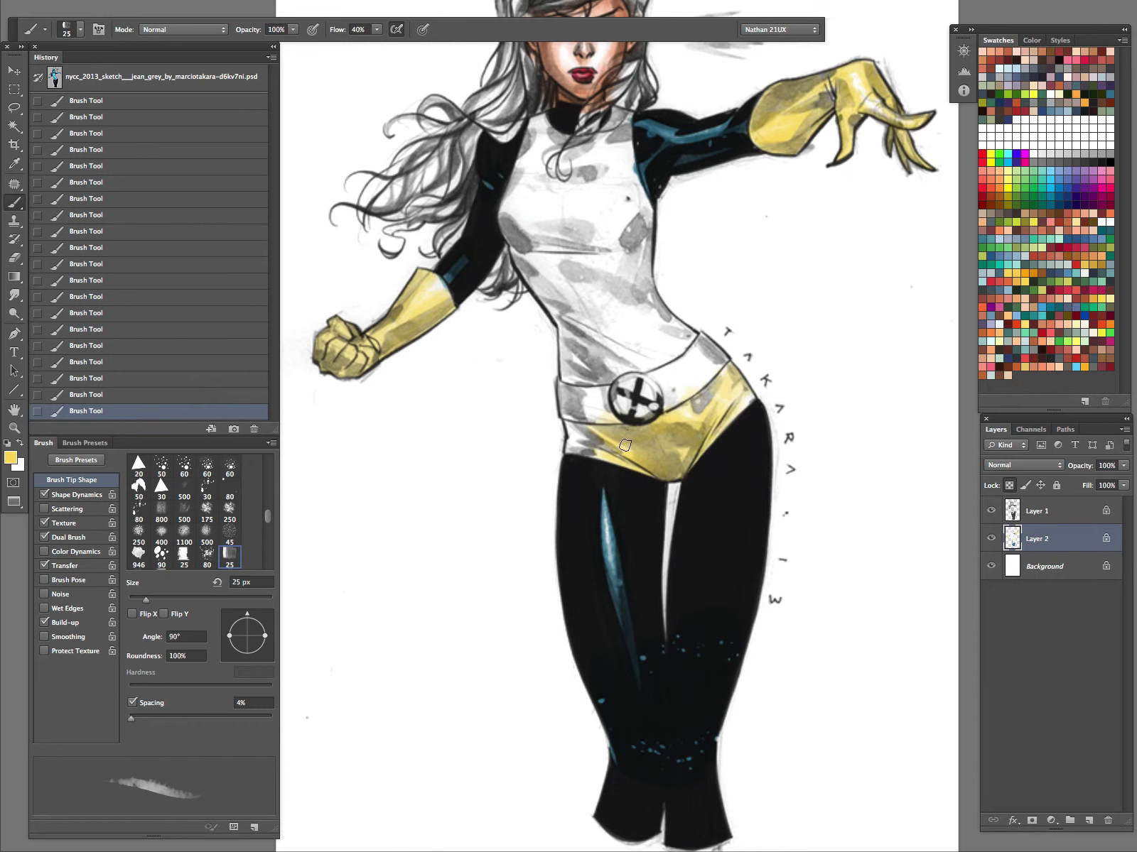
- Paint the shaded side of the waist and the near edge of the briefs yellow with a 15 px brush
{"action": "key", "text": "period"}
{"action": "mouse_move", "coordinate": [586, 377]}
{"action": "left_mouse_down"}
{"action": "mouse_move", "coordinate": [557, 335]}
{"action": "mouse_move", "coordinate": [591, 354]}
{"action": "mouse_move", "coordinate": [536, 297]}
{"action": "mouse_move", "coordinate": [561, 289]}
{"action": "mouse_move", "coordinate": [531, 283]}
{"action": "mouse_move", "coordinate": [507, 246]}
{"action": "left_mouse_up"}
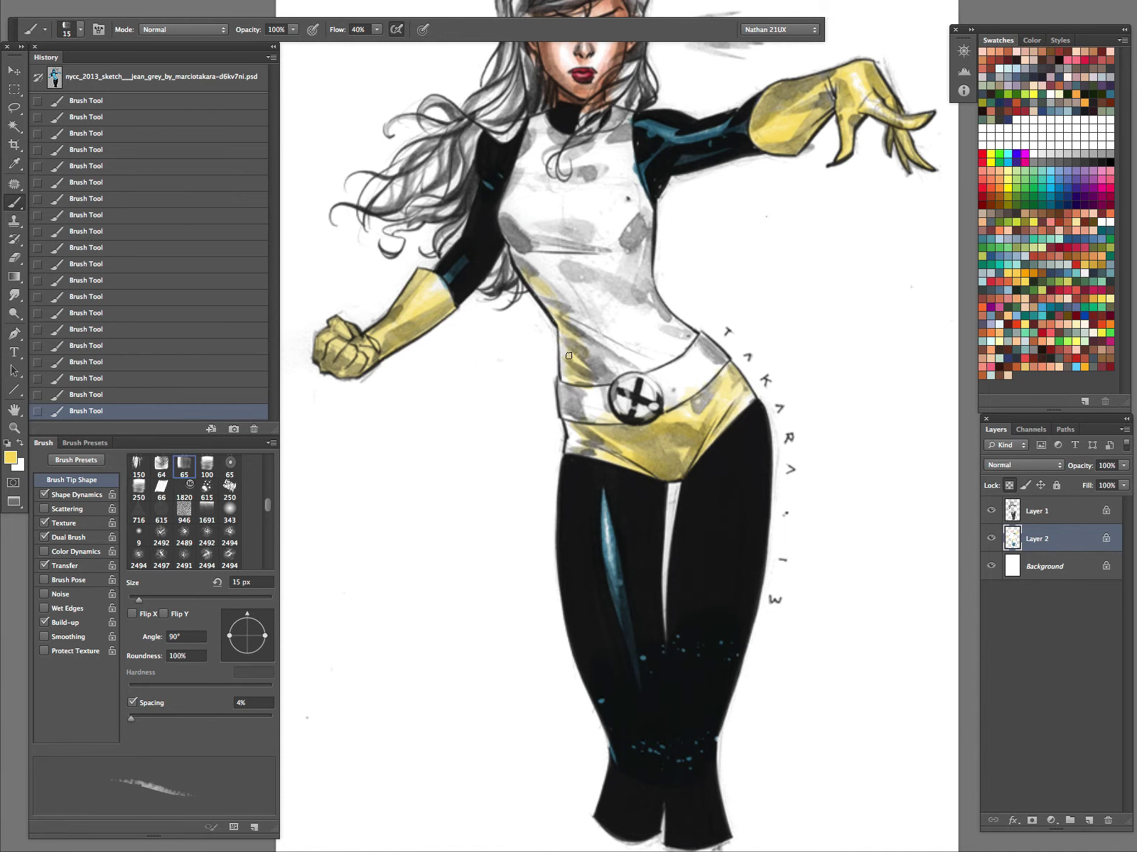
{"action": "left_click_drag", "start_coordinate": [575, 433], "coordinate": [579, 445]}
- Paint the upper chest below the collar yellow, finishing with the brush at 20 px
{"action": "key", "text": "bracketright"}
{"action": "key", "text": "bracketright"}
{"action": "key", "text": "bracketright"}
{"action": "left_click_drag", "start_coordinate": [714, 300], "coordinate": [766, 510]}
{"action": "mouse_move", "coordinate": [609, 347]}
{"action": "left_mouse_down"}
{"action": "mouse_move", "coordinate": [632, 360]}
{"action": "mouse_move", "coordinate": [670, 339]}
{"action": "mouse_move", "coordinate": [674, 360]}
{"action": "mouse_move", "coordinate": [575, 384]}
{"action": "mouse_move", "coordinate": [667, 378]}
{"action": "mouse_move", "coordinate": [594, 369]}
{"action": "mouse_move", "coordinate": [579, 380]}
{"action": "mouse_move", "coordinate": [686, 382]}
{"action": "mouse_move", "coordinate": [663, 375]}
{"action": "mouse_move", "coordinate": [677, 348]}
{"action": "left_mouse_up"}
{"action": "key", "text": "bracketleft"}
{"action": "key", "text": "bracketleft"}
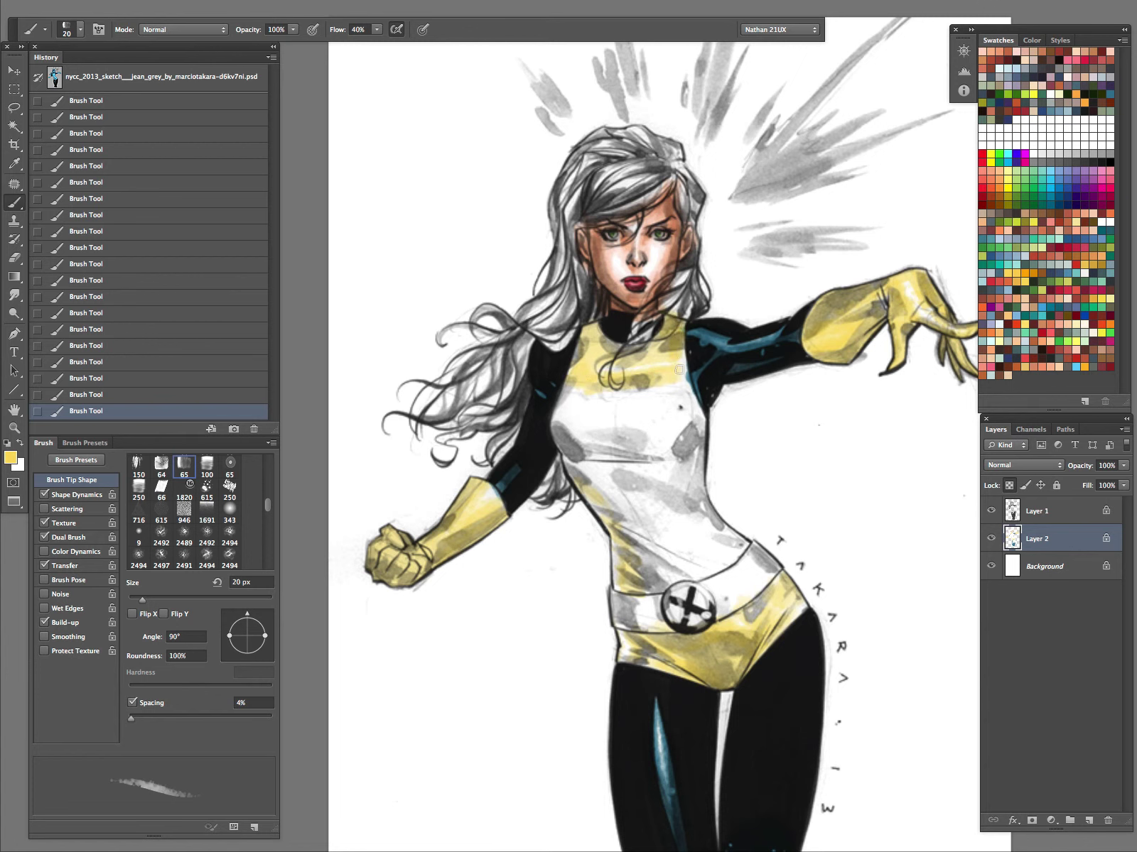
- Paint the bust and abdomen yellow with 30 to 15 px brushes, leaving the white highlight streaks uncovered
{"action": "key", "text": "bracketright"}
{"action": "mouse_move", "coordinate": [572, 427]}
{"action": "left_mouse_down"}
{"action": "mouse_move", "coordinate": [677, 451]}
{"action": "mouse_move", "coordinate": [644, 426]}
{"action": "mouse_move", "coordinate": [686, 417]}
{"action": "mouse_move", "coordinate": [608, 418]}
{"action": "mouse_move", "coordinate": [678, 438]}
{"action": "mouse_move", "coordinate": [684, 466]}
{"action": "mouse_move", "coordinate": [699, 433]}
{"action": "left_mouse_up"}
{"action": "key", "text": "bracketleft"}
{"action": "mouse_move", "coordinate": [639, 473]}
{"action": "left_mouse_down"}
{"action": "mouse_move", "coordinate": [691, 503]}
{"action": "mouse_move", "coordinate": [679, 474]}
{"action": "mouse_move", "coordinate": [694, 463]}
{"action": "left_mouse_up"}
{"action": "key", "text": "comma"}
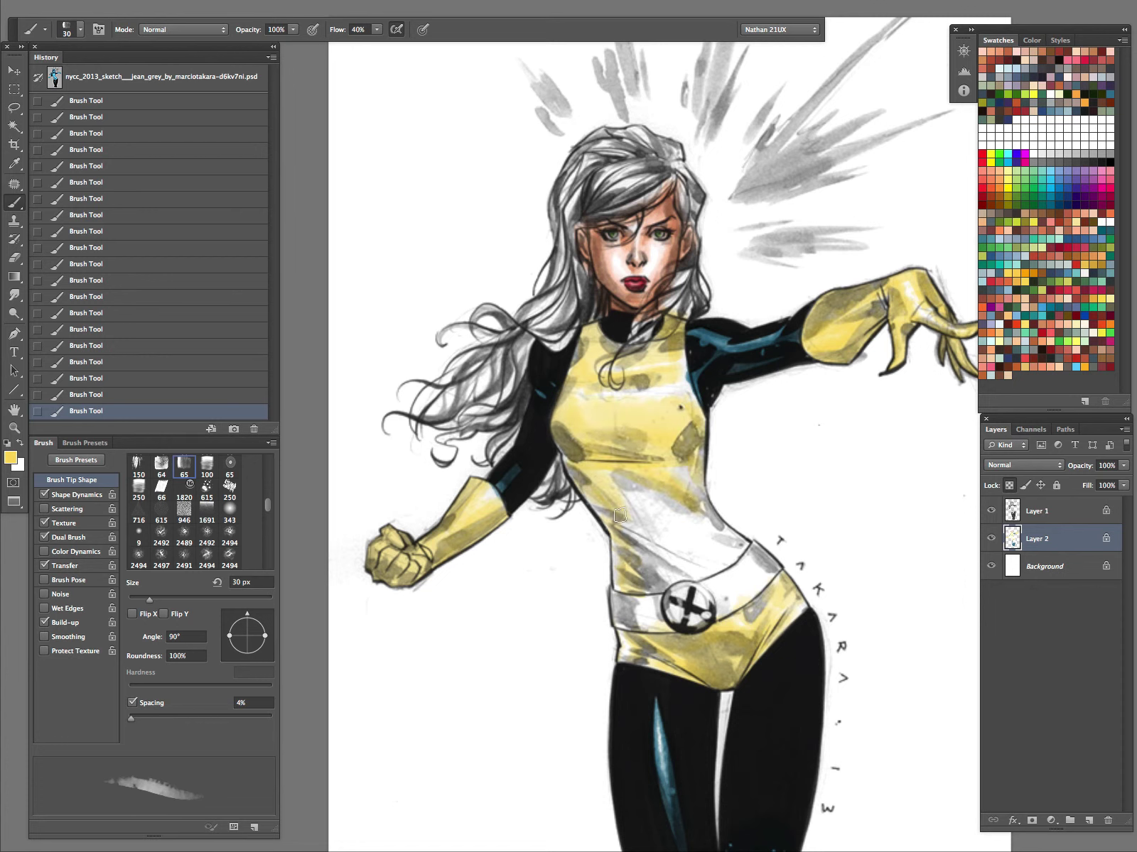
{"action": "key", "text": "bracketleft"}
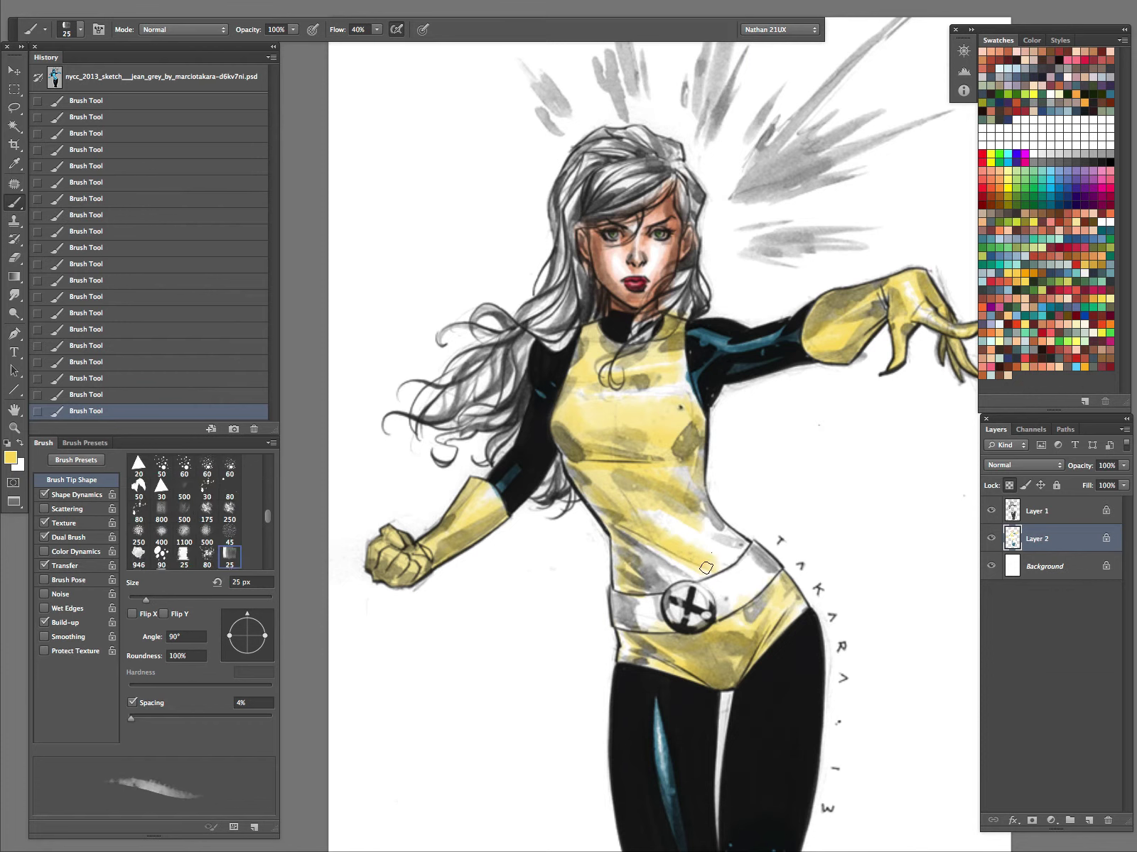
{"action": "key", "text": "bracketleft"}
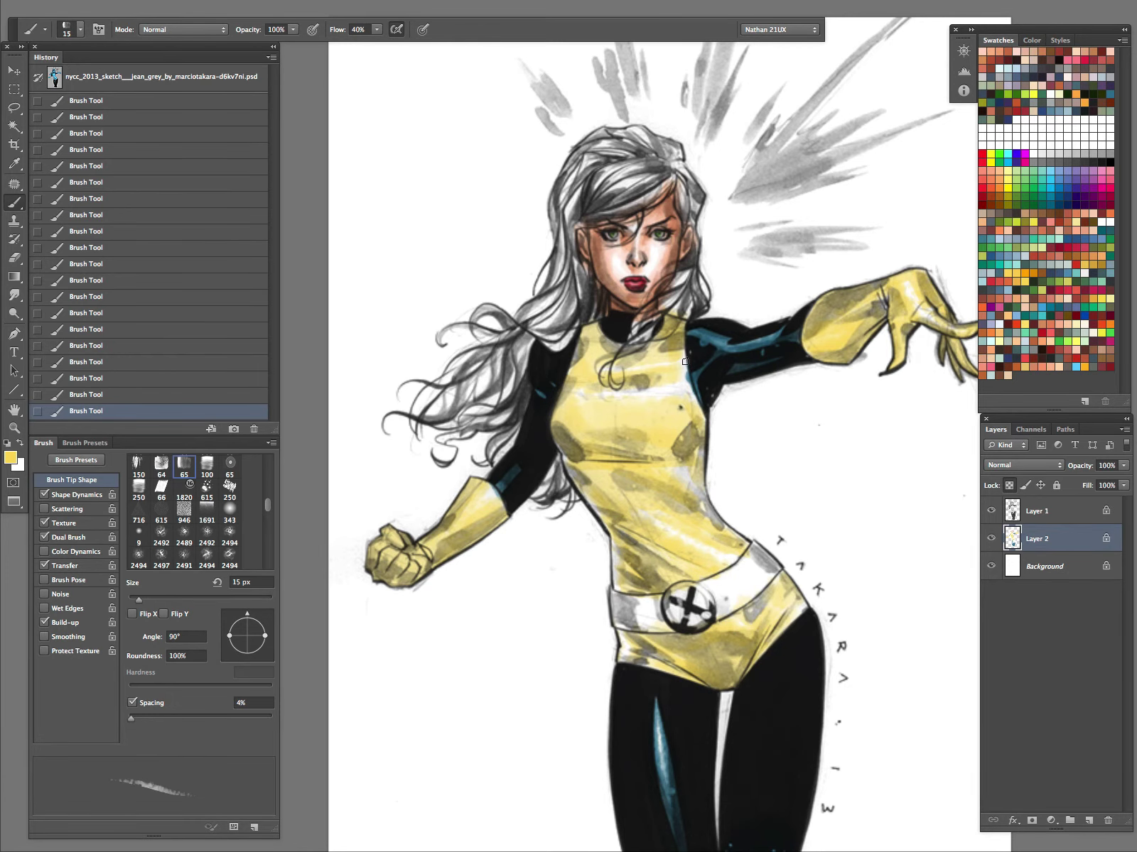
- Inspect the torso up close and fill its remaining unpainted gaps with yellow at 15 px
{"action": "key", "text": "z"}
{"action": "left_click_drag", "start_coordinate": [691, 374], "coordinate": [752, 327]}
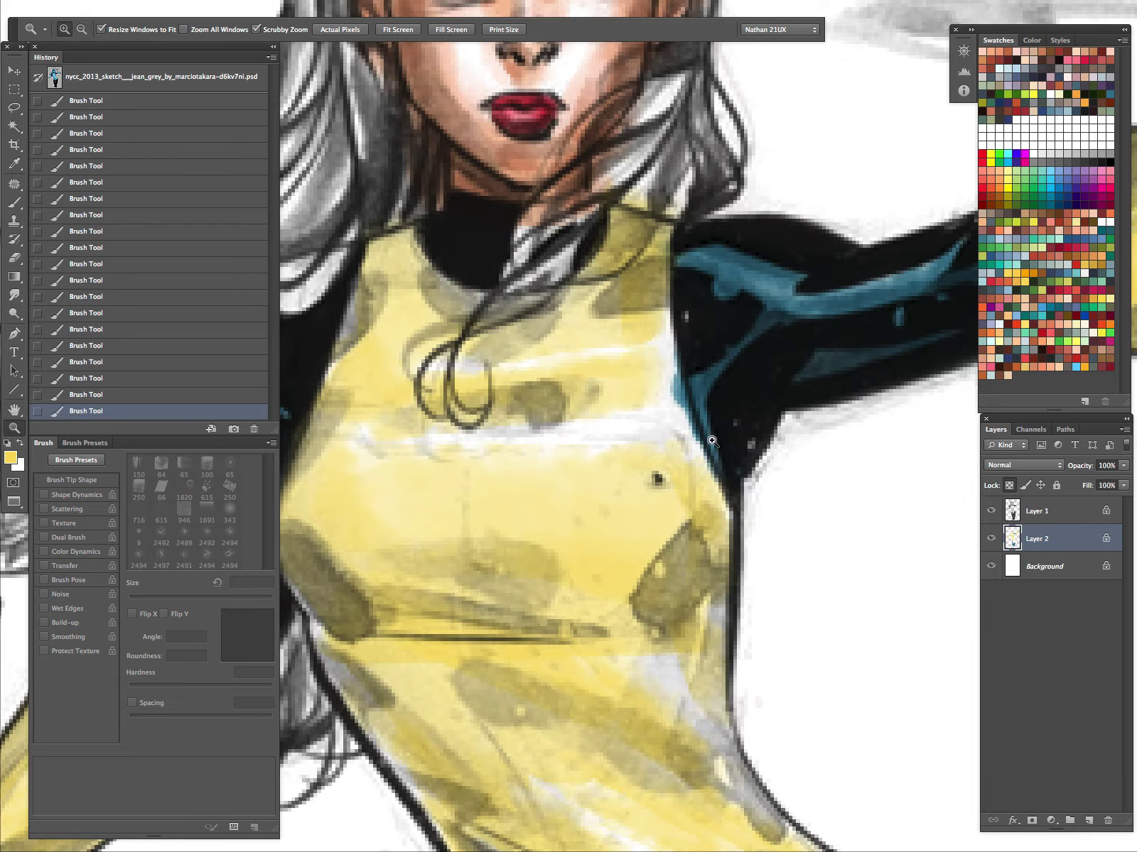
{"action": "left_click_drag", "start_coordinate": [776, 376], "coordinate": [798, 482]}
{"action": "left_click_drag", "start_coordinate": [853, 629], "coordinate": [801, 452]}
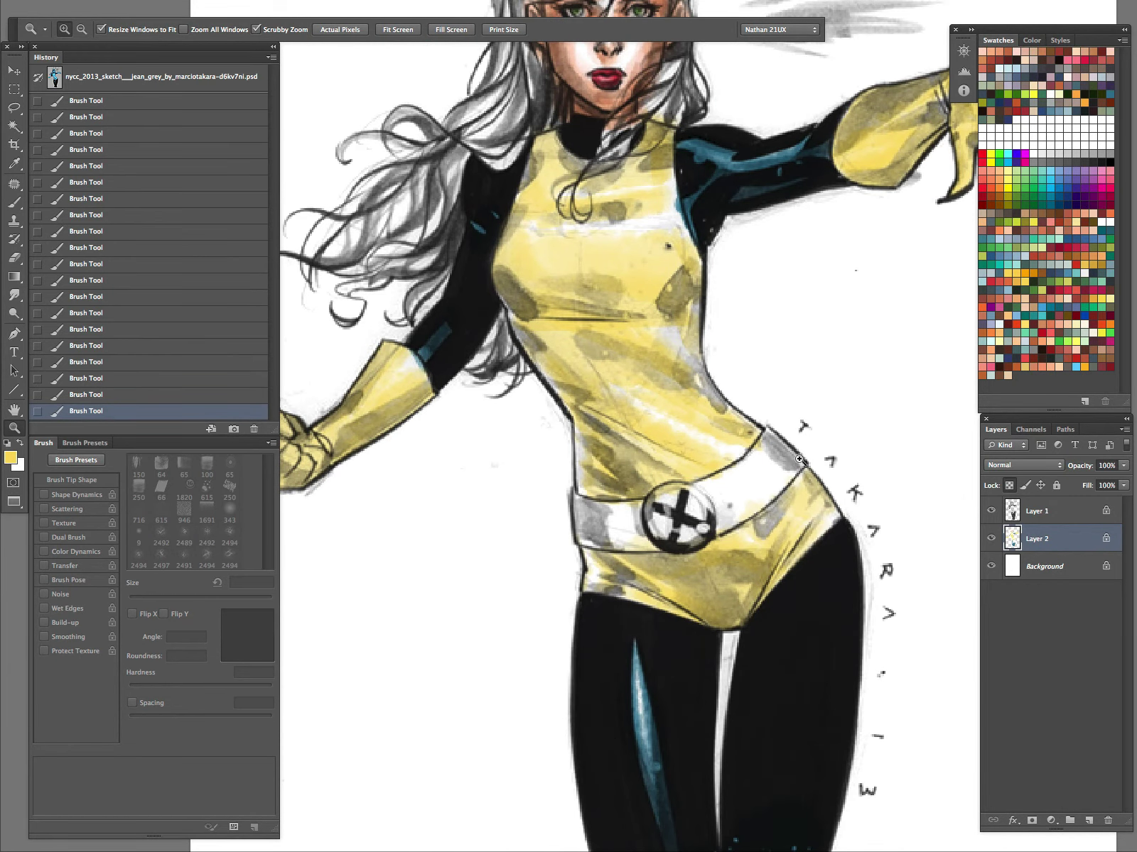
{"action": "key", "text": "b"}
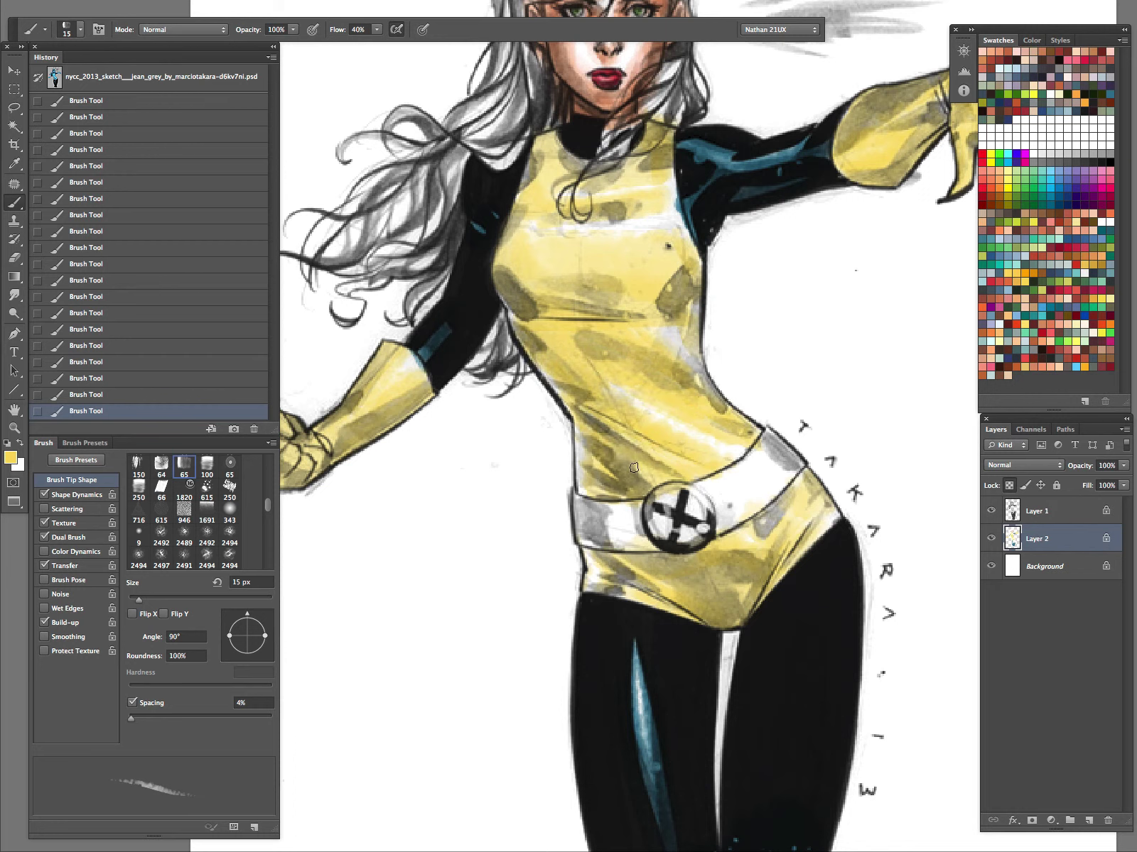
{"action": "left_click_drag", "start_coordinate": [686, 428], "coordinate": [746, 448]}
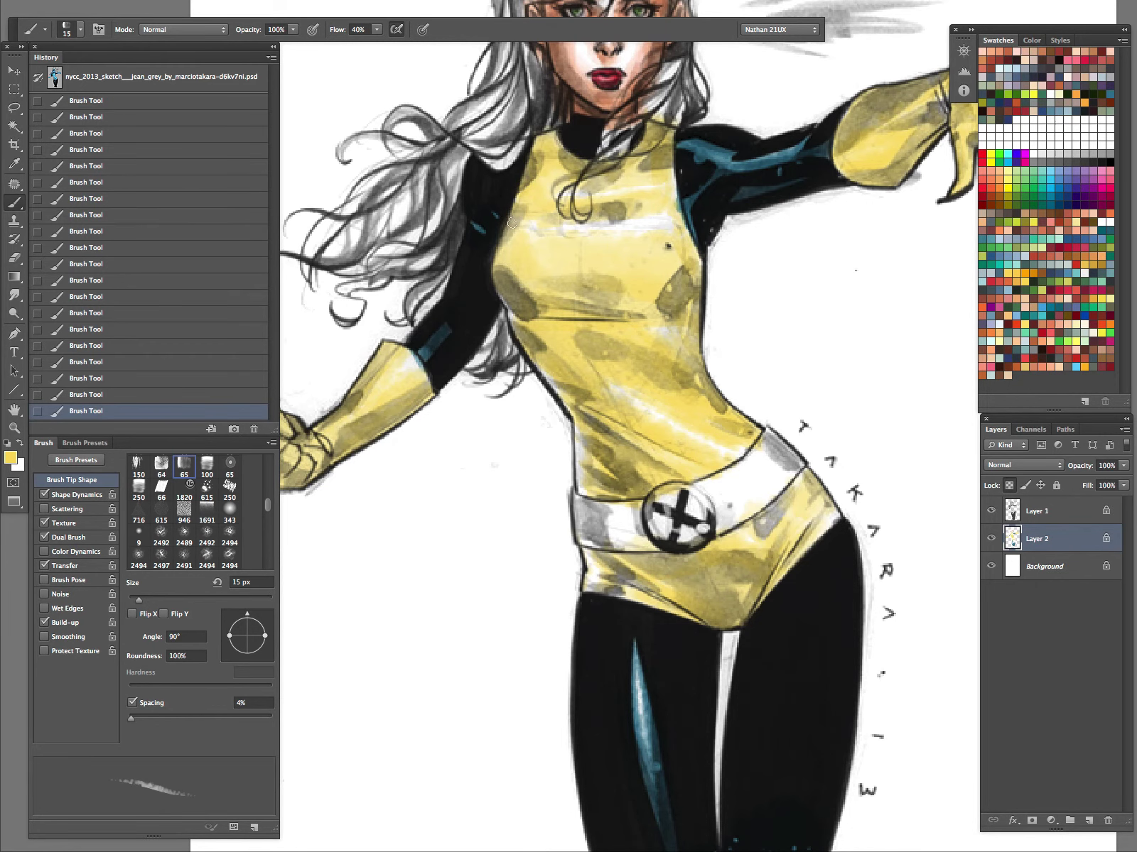
- Hide Layer 1 to sample teal from the sleeve paint, show it again, and tint the collar beside the hair strand
{"action": "left_click", "coordinate": [991, 512]}
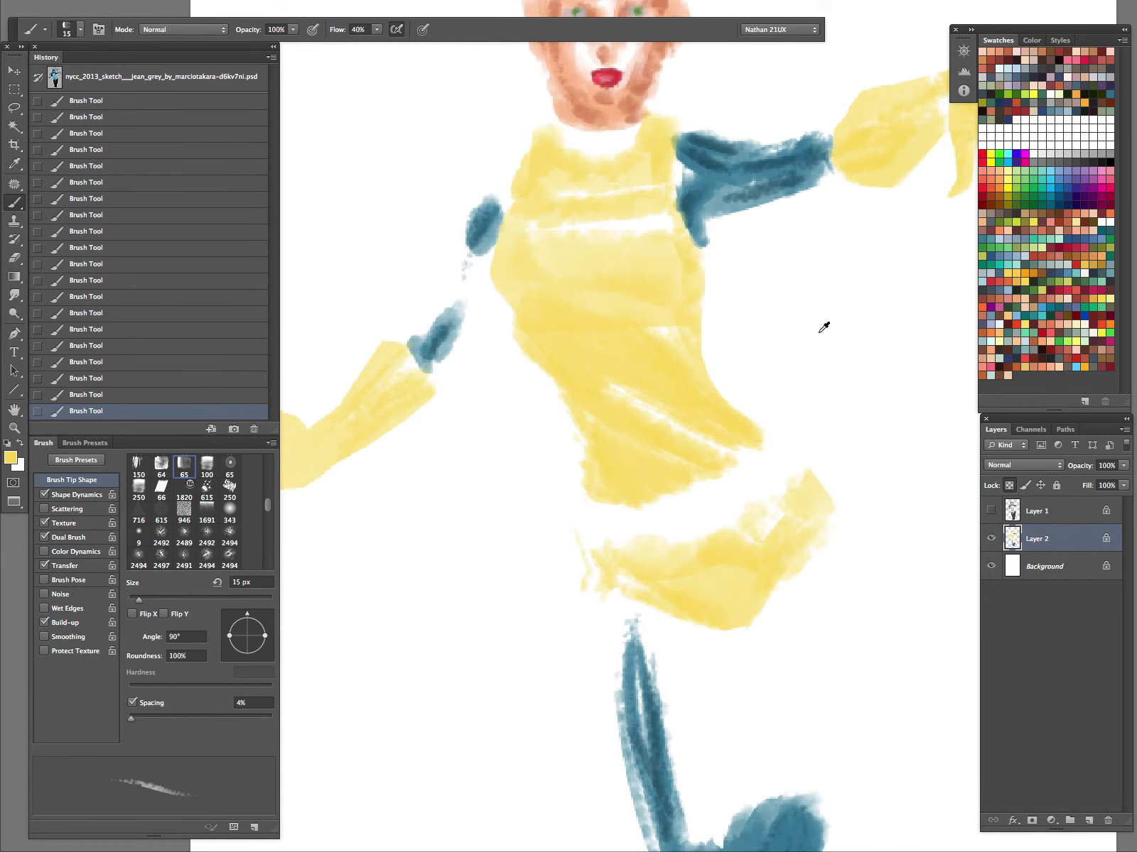
{"action": "left_click", "coordinate": [707, 161], "text": "alt"}
{"action": "left_click", "coordinate": [994, 515]}
{"action": "mouse_move", "coordinate": [633, 141]}
{"action": "left_mouse_down"}
{"action": "mouse_move", "coordinate": [612, 131]}
{"action": "mouse_move", "coordinate": [615, 154]}
{"action": "left_mouse_up"}
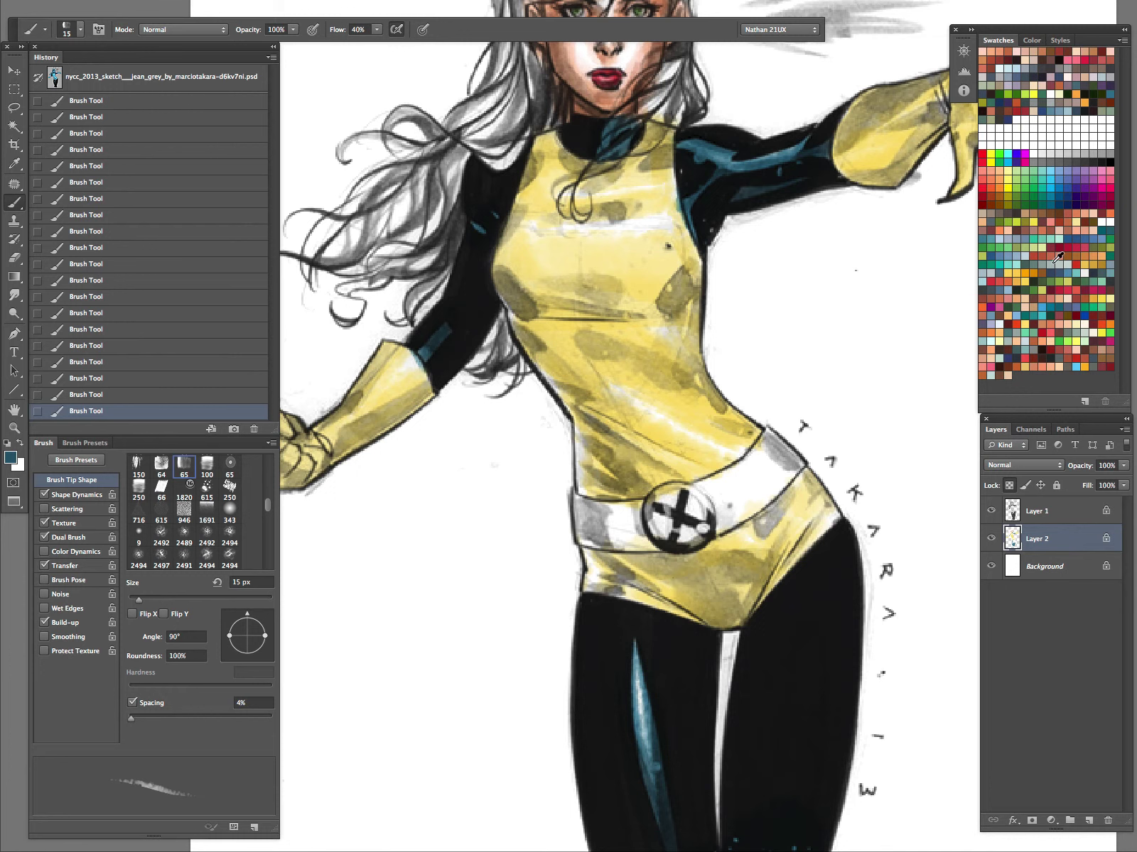
- Shade the fist's glove with an orange swatch, starting at 15 px and finishing the fingers at 10 px
{"action": "left_click", "coordinate": [1027, 272]}
{"action": "mouse_move", "coordinate": [417, 401]}
{"action": "left_mouse_down"}
{"action": "mouse_move", "coordinate": [355, 440]}
{"action": "mouse_move", "coordinate": [426, 394]}
{"action": "mouse_move", "coordinate": [349, 433]}
{"action": "mouse_move", "coordinate": [399, 419]}
{"action": "mouse_move", "coordinate": [393, 428]}
{"action": "left_mouse_up"}
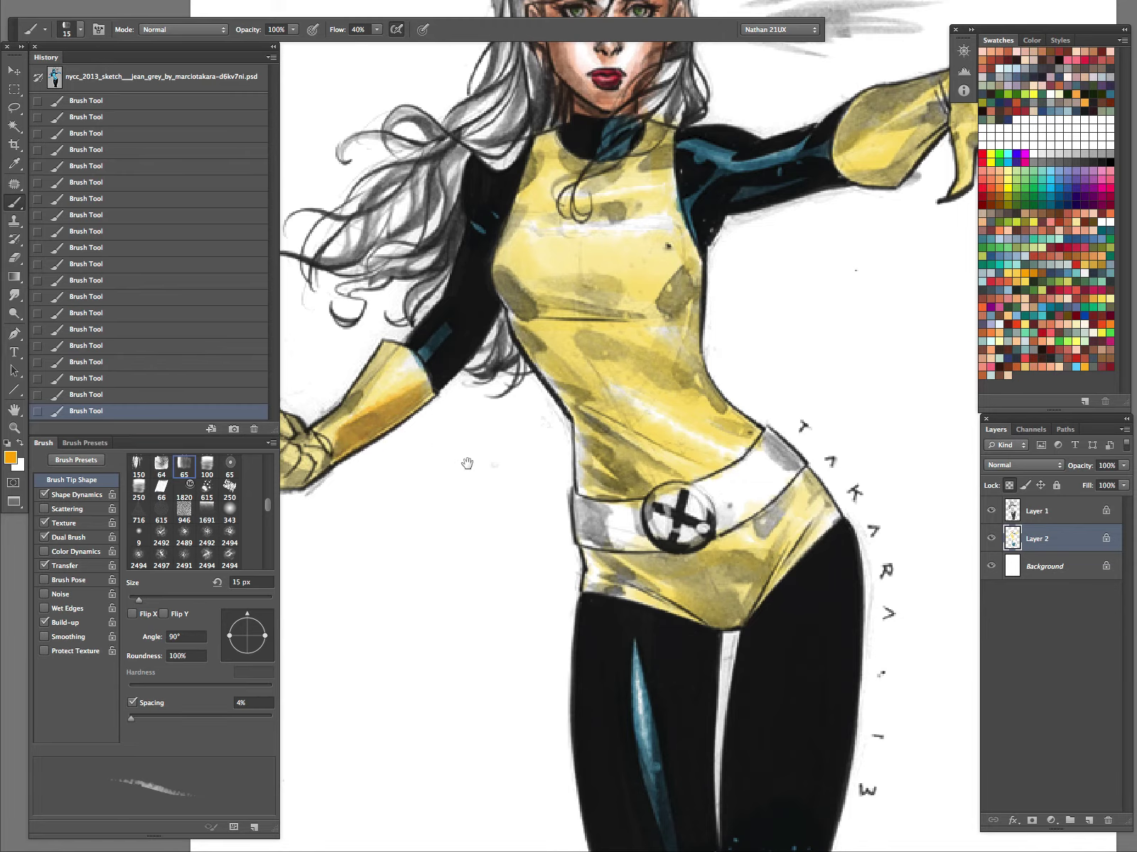
{"action": "left_click_drag", "start_coordinate": [468, 463], "coordinate": [777, 476]}
{"action": "mouse_move", "coordinate": [689, 367]}
{"action": "left_mouse_down"}
{"action": "mouse_move", "coordinate": [667, 399]}
{"action": "mouse_move", "coordinate": [709, 369]}
{"action": "left_mouse_up"}
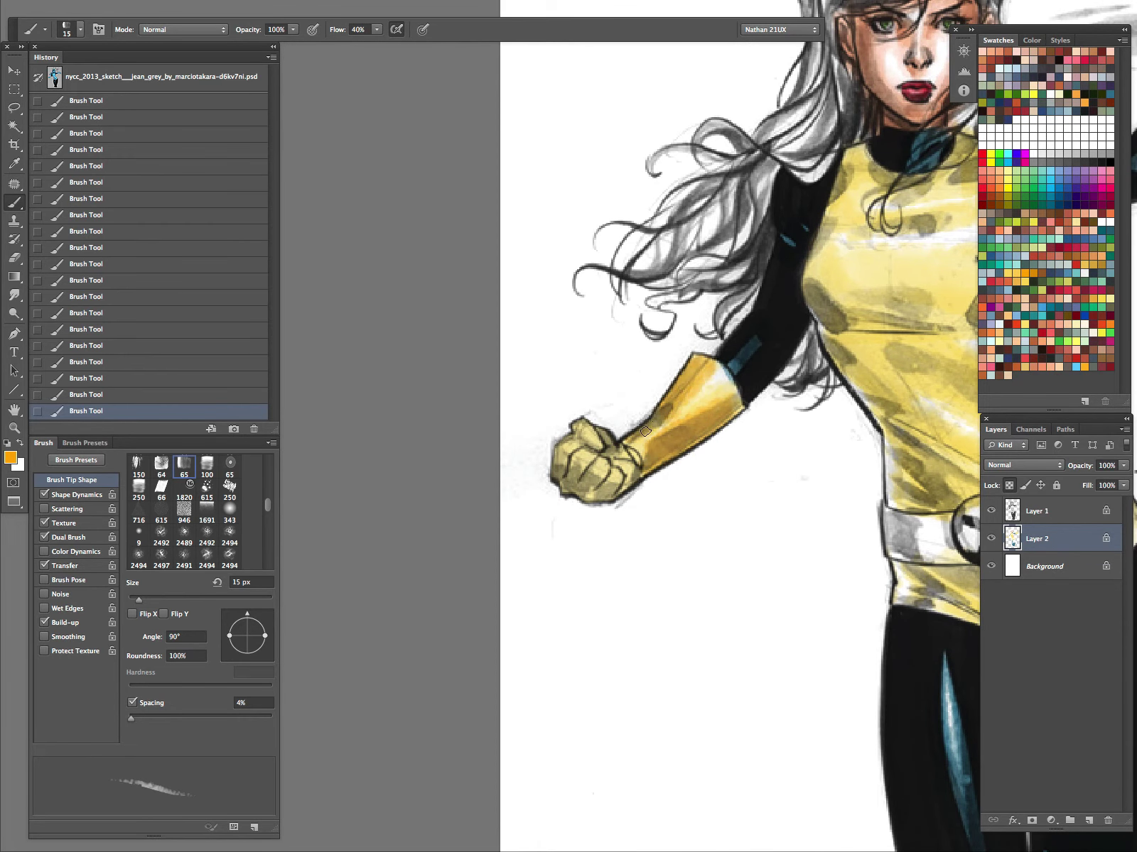
{"action": "mouse_move", "coordinate": [572, 459]}
{"action": "left_mouse_down"}
{"action": "mouse_move", "coordinate": [562, 481]}
{"action": "mouse_move", "coordinate": [562, 464]}
{"action": "mouse_move", "coordinate": [575, 474]}
{"action": "mouse_move", "coordinate": [596, 464]}
{"action": "mouse_move", "coordinate": [608, 503]}
{"action": "left_mouse_up"}
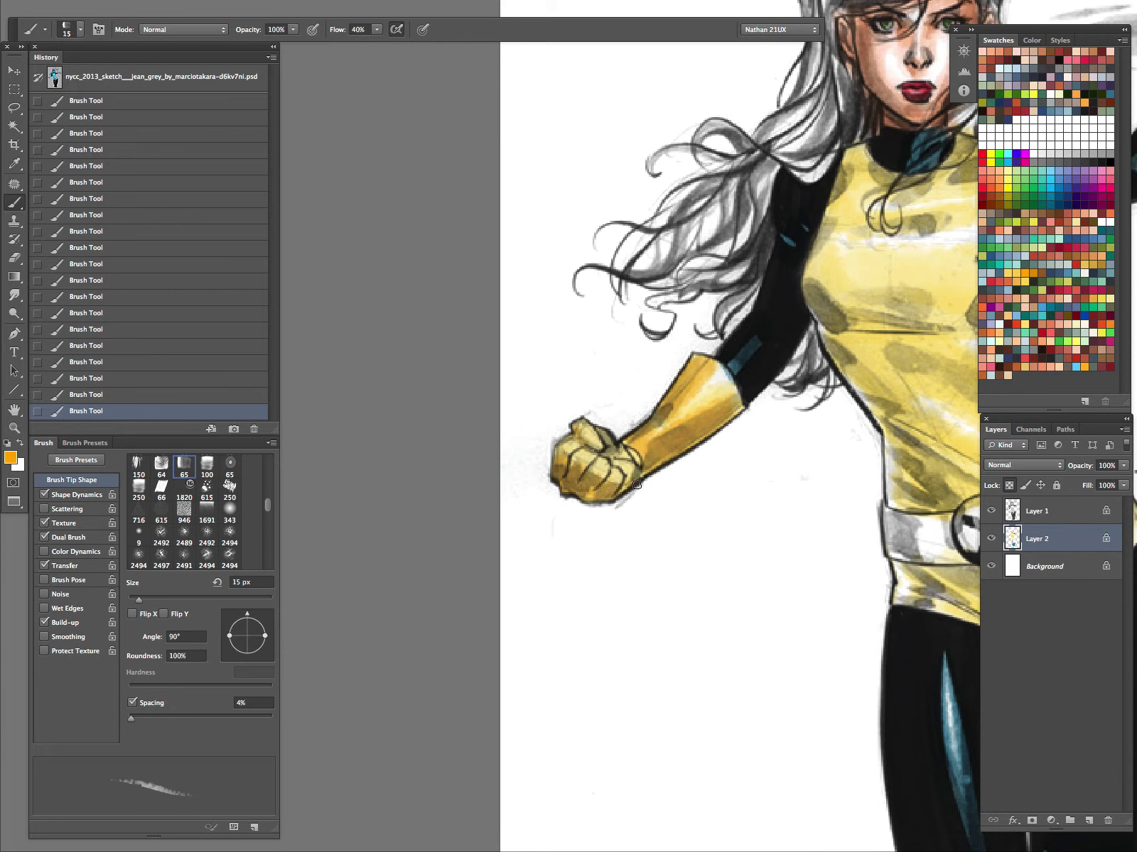
{"action": "key", "text": "bracketleft"}
{"action": "key", "text": "bracketleft"}
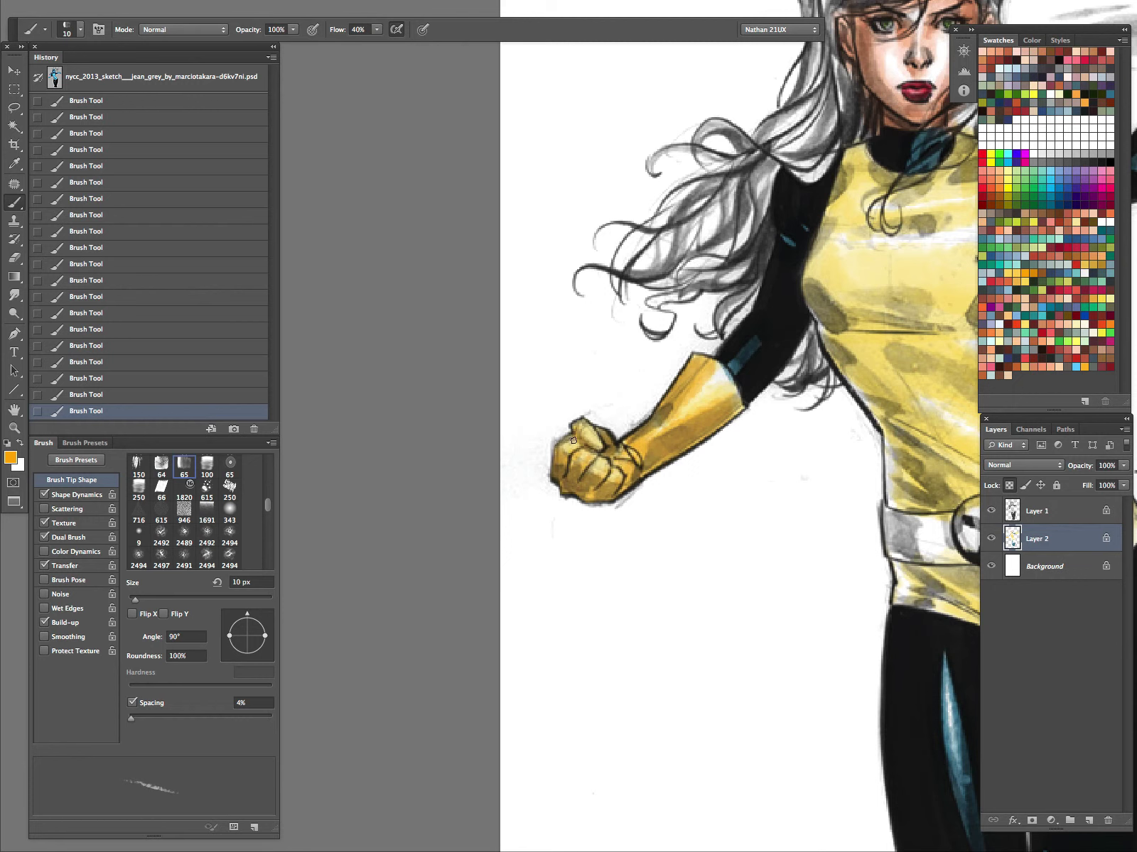
- Shade the outstretched glove orange, starting with a 20 px brush and finishing the fingers at 10 px
{"action": "scroll", "coordinate": [700, 512], "scroll_direction": "right", "scroll_amount": 10}
{"action": "key", "text": "bracketright"}
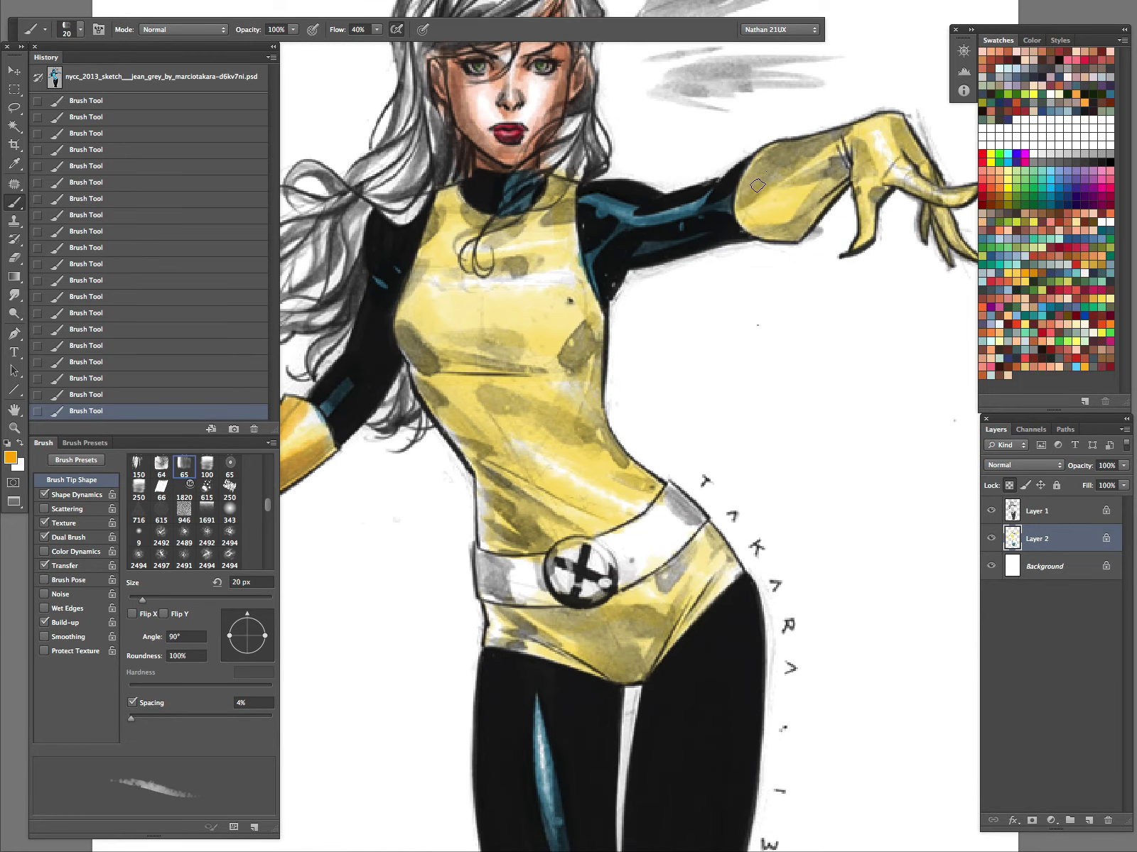
{"action": "left_click_drag", "start_coordinate": [755, 196], "coordinate": [766, 170]}
{"action": "mouse_move", "coordinate": [840, 169]}
{"action": "left_mouse_down"}
{"action": "mouse_move", "coordinate": [807, 228]}
{"action": "mouse_move", "coordinate": [821, 206]}
{"action": "mouse_move", "coordinate": [761, 229]}
{"action": "left_mouse_up"}
{"action": "mouse_move", "coordinate": [844, 178]}
{"action": "left_mouse_down"}
{"action": "mouse_move", "coordinate": [821, 158]}
{"action": "mouse_move", "coordinate": [799, 166]}
{"action": "left_mouse_up"}
{"action": "left_click_drag", "start_coordinate": [766, 379], "coordinate": [559, 499]}
{"action": "key", "text": "bracketright"}
{"action": "mouse_move", "coordinate": [664, 265]}
{"action": "left_mouse_down"}
{"action": "mouse_move", "coordinate": [659, 383]}
{"action": "mouse_move", "coordinate": [685, 295]}
{"action": "mouse_move", "coordinate": [687, 317]}
{"action": "mouse_move", "coordinate": [744, 296]}
{"action": "mouse_move", "coordinate": [673, 245]}
{"action": "mouse_move", "coordinate": [724, 286]}
{"action": "mouse_move", "coordinate": [728, 345]}
{"action": "mouse_move", "coordinate": [745, 376]}
{"action": "mouse_move", "coordinate": [735, 349]}
{"action": "left_mouse_up"}
{"action": "key", "text": "bracketleft"}
{"action": "key", "text": "bracketleft"}
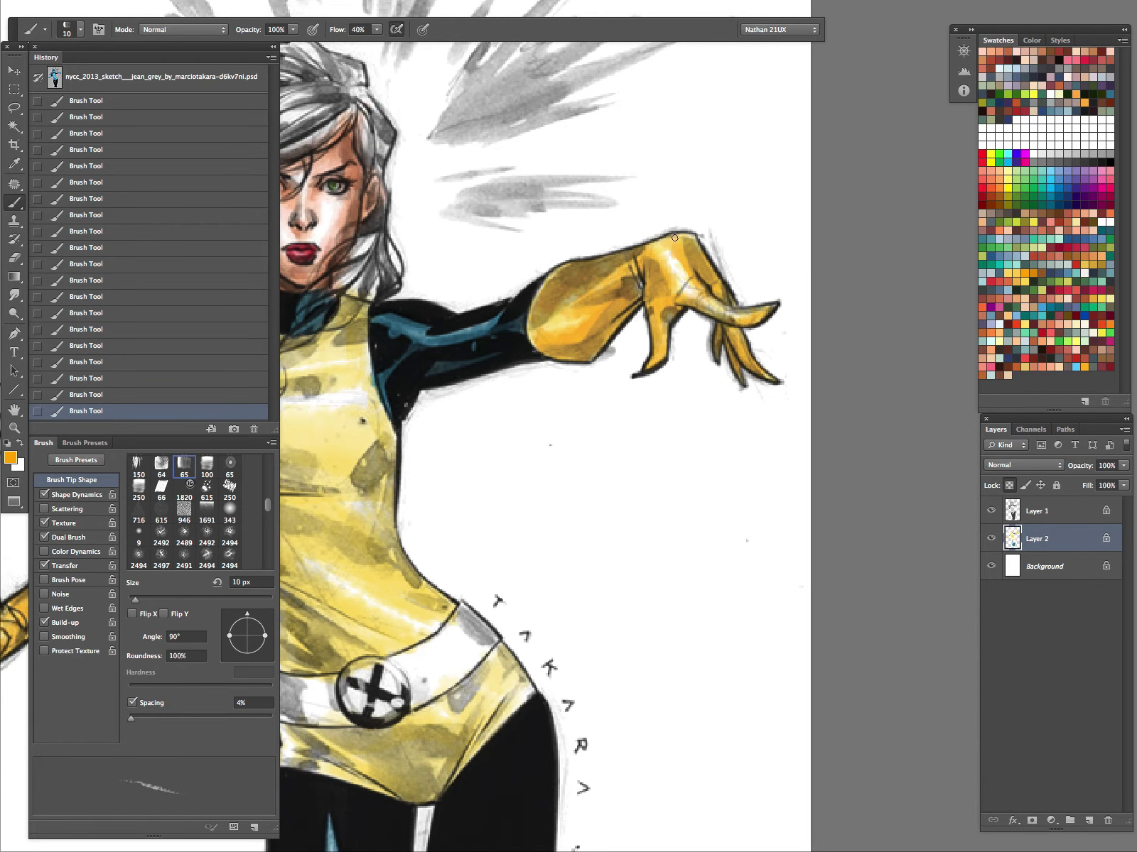
- Shade the yellow briefs with orange, enlarging the brush from 10 to 20 px
{"action": "left_click_drag", "start_coordinate": [688, 457], "coordinate": [965, 264]}
{"action": "left_click_drag", "start_coordinate": [699, 548], "coordinate": [734, 475]}
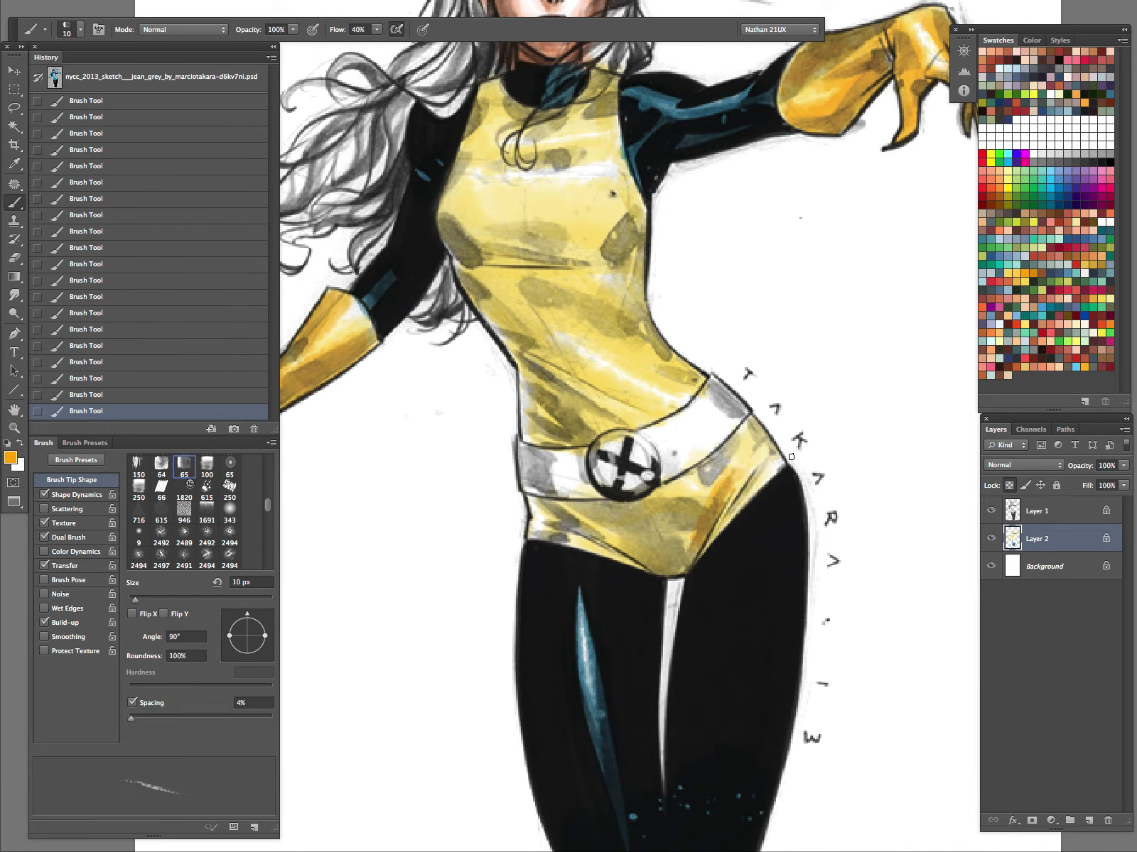
{"action": "mouse_move", "coordinate": [708, 547]}
{"action": "left_mouse_down"}
{"action": "mouse_move", "coordinate": [766, 474]}
{"action": "mouse_move", "coordinate": [748, 470]}
{"action": "mouse_move", "coordinate": [763, 419]}
{"action": "mouse_move", "coordinate": [760, 440]}
{"action": "mouse_move", "coordinate": [774, 452]}
{"action": "mouse_move", "coordinate": [729, 439]}
{"action": "mouse_move", "coordinate": [709, 470]}
{"action": "left_mouse_up"}
{"action": "key", "text": "bracketright"}
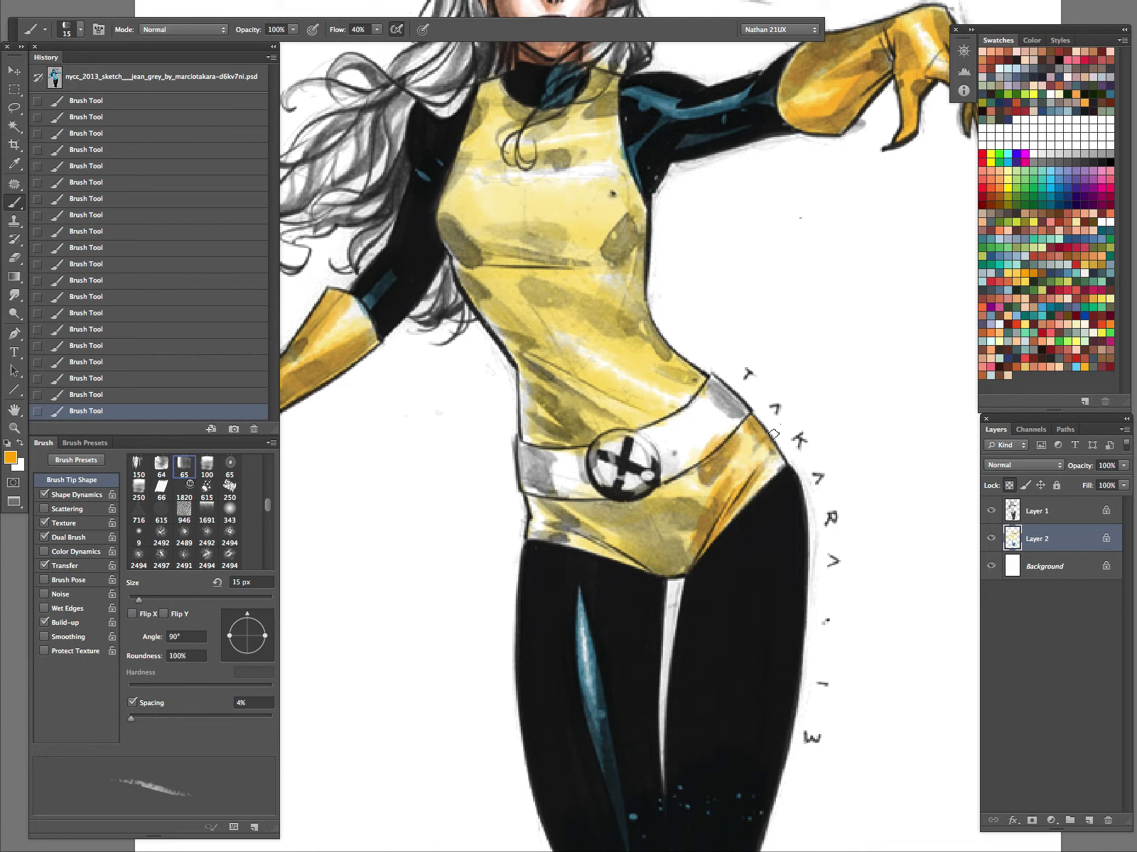
{"action": "key", "text": "bracketright"}
{"action": "mouse_move", "coordinate": [638, 511]}
{"action": "left_mouse_down"}
{"action": "mouse_move", "coordinate": [583, 511]}
{"action": "mouse_move", "coordinate": [688, 520]}
{"action": "left_mouse_up"}
{"action": "mouse_move", "coordinate": [588, 538]}
{"action": "left_mouse_down"}
{"action": "mouse_move", "coordinate": [667, 577]}
{"action": "mouse_move", "coordinate": [652, 543]}
{"action": "mouse_move", "coordinate": [663, 560]}
{"action": "mouse_move", "coordinate": [575, 521]}
{"action": "mouse_move", "coordinate": [553, 517]}
{"action": "mouse_move", "coordinate": [615, 554]}
{"action": "mouse_move", "coordinate": [550, 534]}
{"action": "mouse_move", "coordinate": [578, 530]}
{"action": "left_mouse_up"}
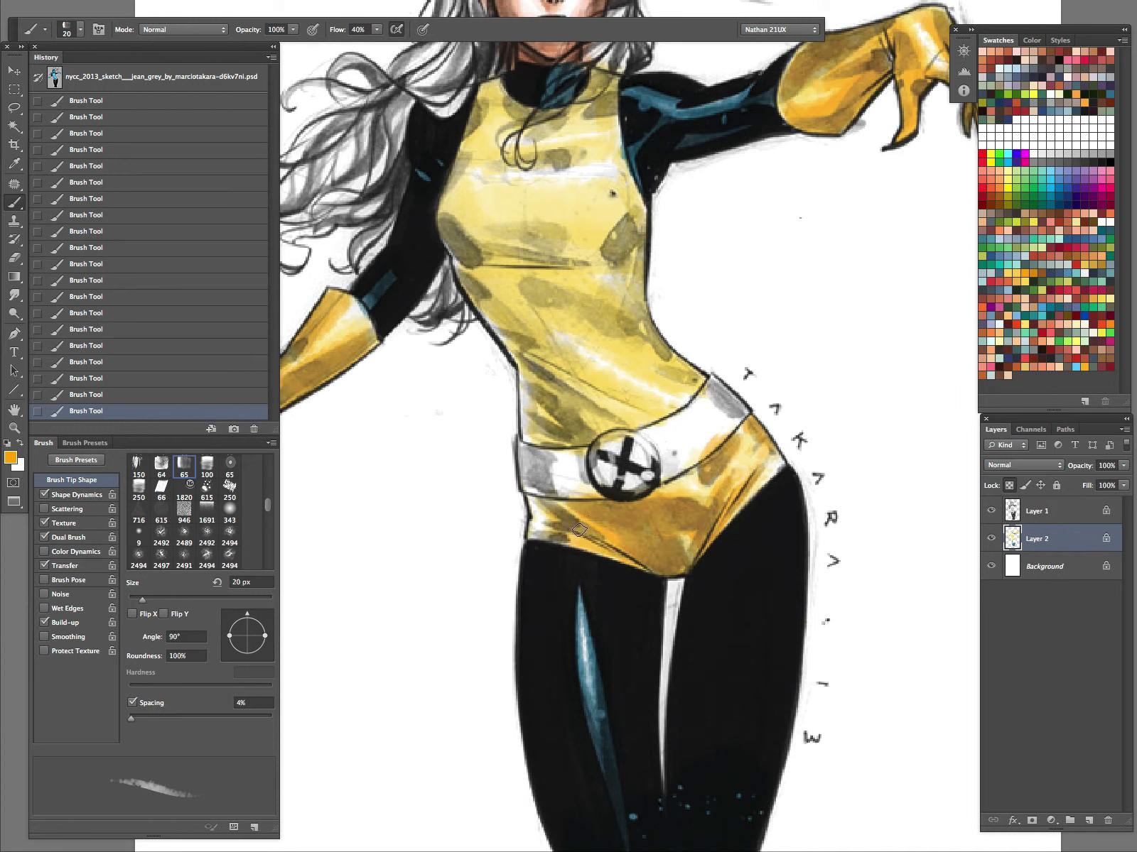
- Shade the yellow torso with orange from waist to collar at 20 px, keeping the pale highlight streaks
{"action": "mouse_move", "coordinate": [519, 495]}
{"action": "left_mouse_down"}
{"action": "mouse_move", "coordinate": [542, 437]}
{"action": "mouse_move", "coordinate": [584, 439]}
{"action": "mouse_move", "coordinate": [507, 363]}
{"action": "mouse_move", "coordinate": [629, 430]}
{"action": "mouse_move", "coordinate": [546, 366]}
{"action": "mouse_move", "coordinate": [622, 398]}
{"action": "mouse_move", "coordinate": [568, 398]}
{"action": "mouse_move", "coordinate": [545, 305]}
{"action": "mouse_move", "coordinate": [621, 347]}
{"action": "mouse_move", "coordinate": [590, 307]}
{"action": "mouse_move", "coordinate": [509, 280]}
{"action": "mouse_move", "coordinate": [519, 297]}
{"action": "mouse_move", "coordinate": [471, 282]}
{"action": "mouse_move", "coordinate": [547, 357]}
{"action": "mouse_move", "coordinate": [466, 243]}
{"action": "mouse_move", "coordinate": [575, 266]}
{"action": "mouse_move", "coordinate": [518, 279]}
{"action": "mouse_move", "coordinate": [542, 245]}
{"action": "mouse_move", "coordinate": [503, 245]}
{"action": "mouse_move", "coordinate": [583, 273]}
{"action": "mouse_move", "coordinate": [624, 238]}
{"action": "mouse_move", "coordinate": [610, 263]}
{"action": "mouse_move", "coordinate": [628, 244]}
{"action": "mouse_move", "coordinate": [623, 312]}
{"action": "mouse_move", "coordinate": [551, 255]}
{"action": "mouse_move", "coordinate": [581, 266]}
{"action": "left_mouse_up"}
{"action": "left_click_drag", "start_coordinate": [772, 239], "coordinate": [888, 483]}
{"action": "mouse_move", "coordinate": [716, 389]}
{"action": "left_mouse_down"}
{"action": "mouse_move", "coordinate": [637, 397]}
{"action": "mouse_move", "coordinate": [572, 430]}
{"action": "mouse_move", "coordinate": [618, 348]}
{"action": "mouse_move", "coordinate": [702, 362]}
{"action": "mouse_move", "coordinate": [666, 411]}
{"action": "left_mouse_up"}
{"action": "mouse_move", "coordinate": [736, 472]}
{"action": "left_mouse_down"}
{"action": "mouse_move", "coordinate": [684, 490]}
{"action": "mouse_move", "coordinate": [577, 474]}
{"action": "mouse_move", "coordinate": [698, 469]}
{"action": "left_mouse_up"}
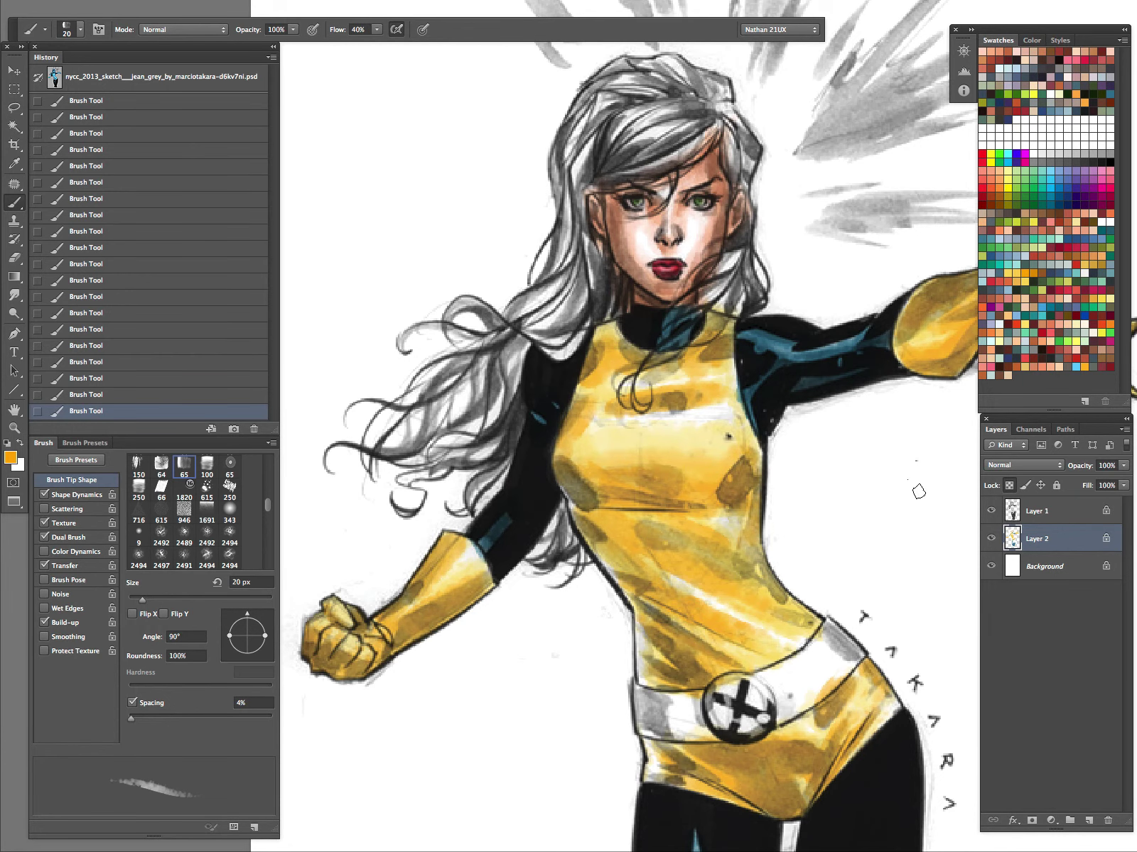
- Sample white from the chest highlight and brighten the highlights on the outstretched glove at 20 px
{"action": "key", "text": "z"}
{"action": "left_click_drag", "start_coordinate": [863, 424], "coordinate": [803, 431]}
{"action": "mouse_move", "coordinate": [893, 470]}
{"action": "left_mouse_down"}
{"action": "mouse_move", "coordinate": [731, 429]}
{"action": "mouse_move", "coordinate": [758, 430]}
{"action": "mouse_move", "coordinate": [757, 466]}
{"action": "left_mouse_up"}
{"action": "key", "text": "b"}
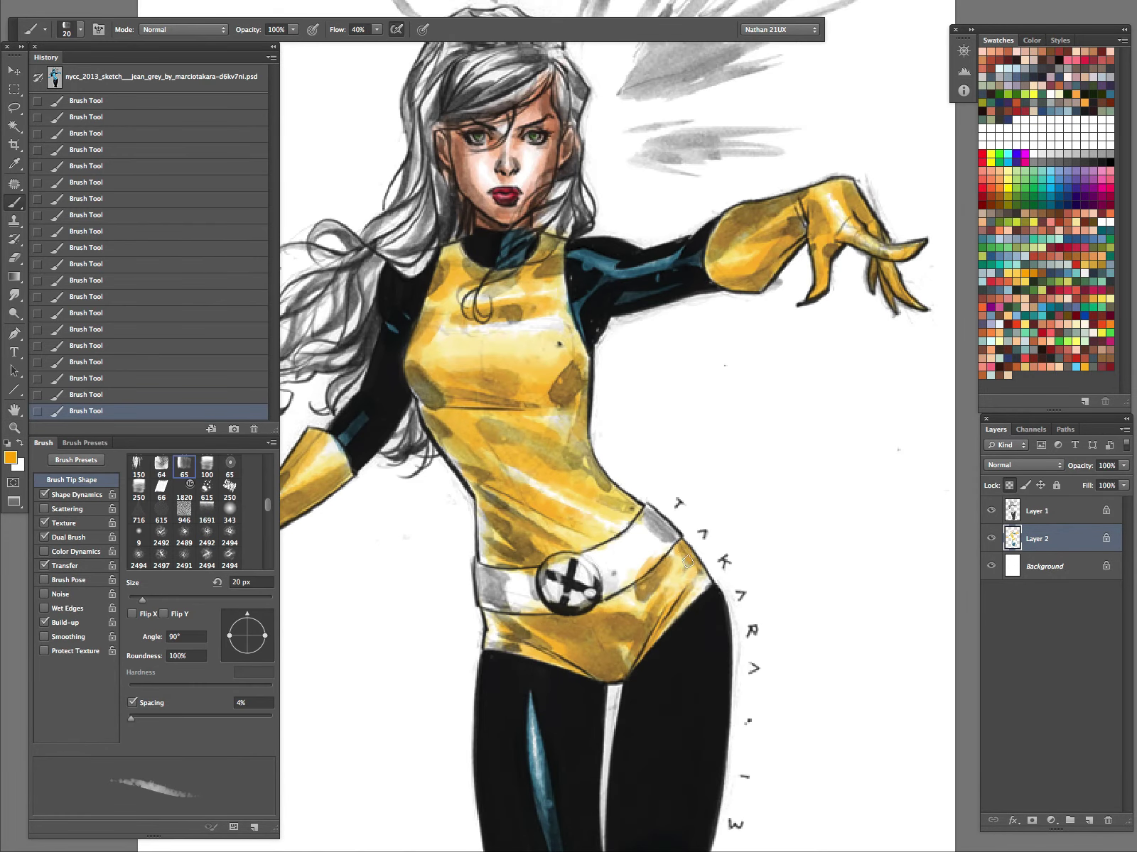
{"action": "left_click", "coordinate": [527, 326], "text": "alt"}
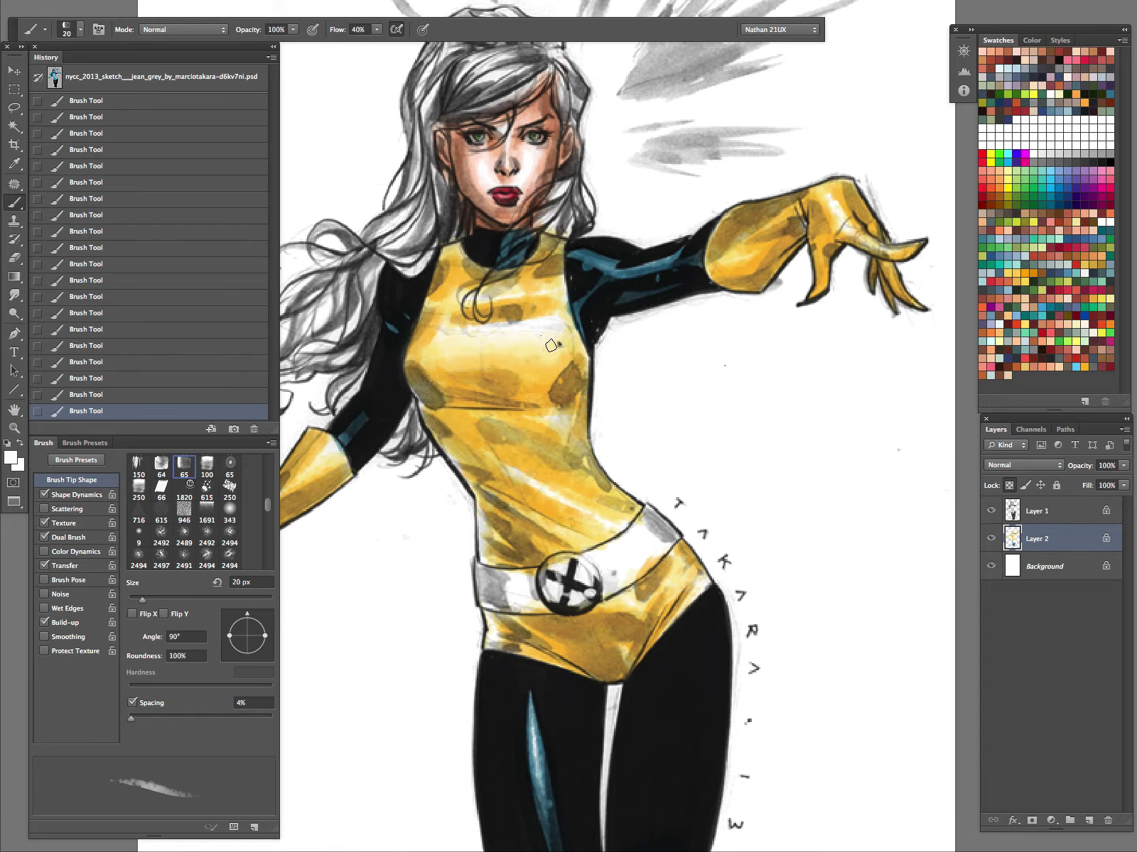
{"action": "left_click_drag", "start_coordinate": [680, 391], "coordinate": [760, 444]}
{"action": "left_click_drag", "start_coordinate": [834, 252], "coordinate": [838, 286]}
{"action": "left_click_drag", "start_coordinate": [761, 293], "coordinate": [717, 330]}
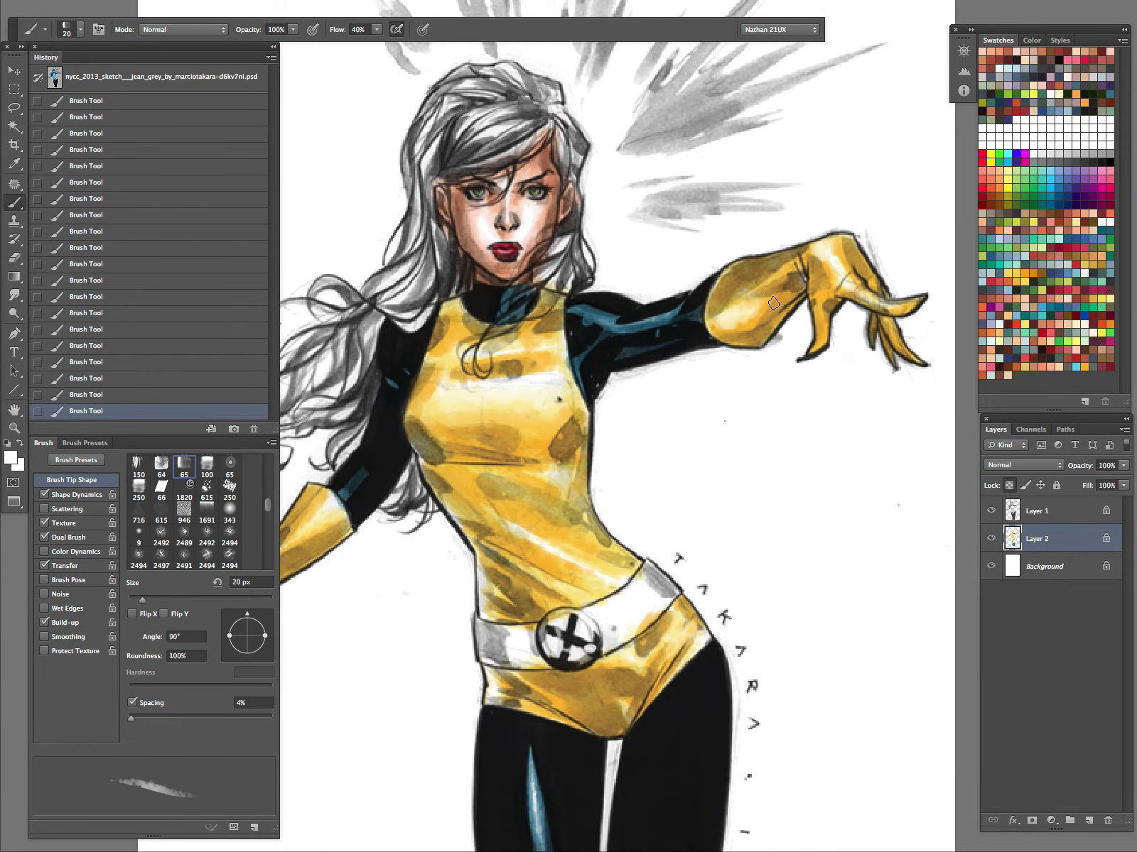
- Brighten the highlights on the briefs and the diagonal streaks across the abdomen with white at 20 px
{"action": "left_click_drag", "start_coordinate": [611, 491], "coordinate": [790, 429]}
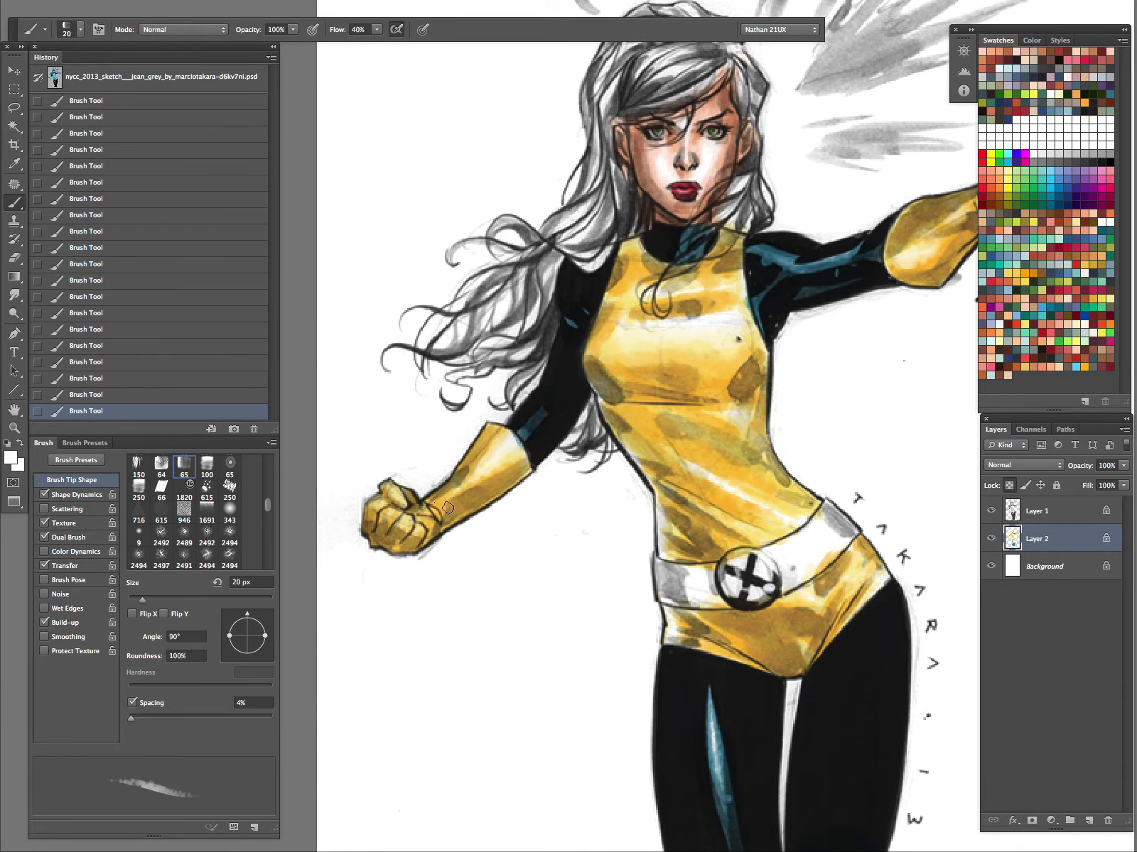
{"action": "left_click_drag", "start_coordinate": [850, 576], "coordinate": [848, 603]}
{"action": "left_click_drag", "start_coordinate": [731, 653], "coordinate": [746, 659]}
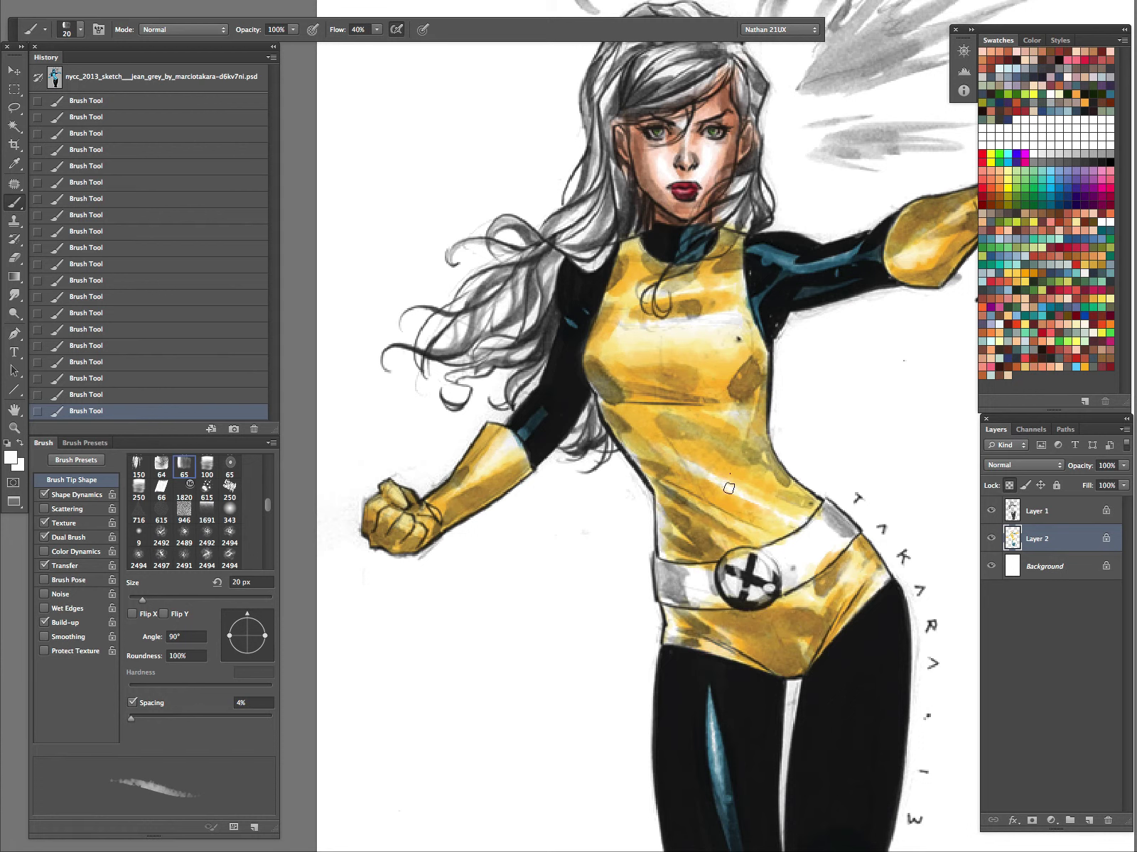
{"action": "left_click_drag", "start_coordinate": [721, 480], "coordinate": [781, 512]}
{"action": "mouse_move", "coordinate": [676, 449]}
{"action": "left_mouse_down"}
{"action": "mouse_move", "coordinate": [756, 497]}
{"action": "mouse_move", "coordinate": [758, 517]}
{"action": "mouse_move", "coordinate": [770, 508]}
{"action": "left_mouse_up"}
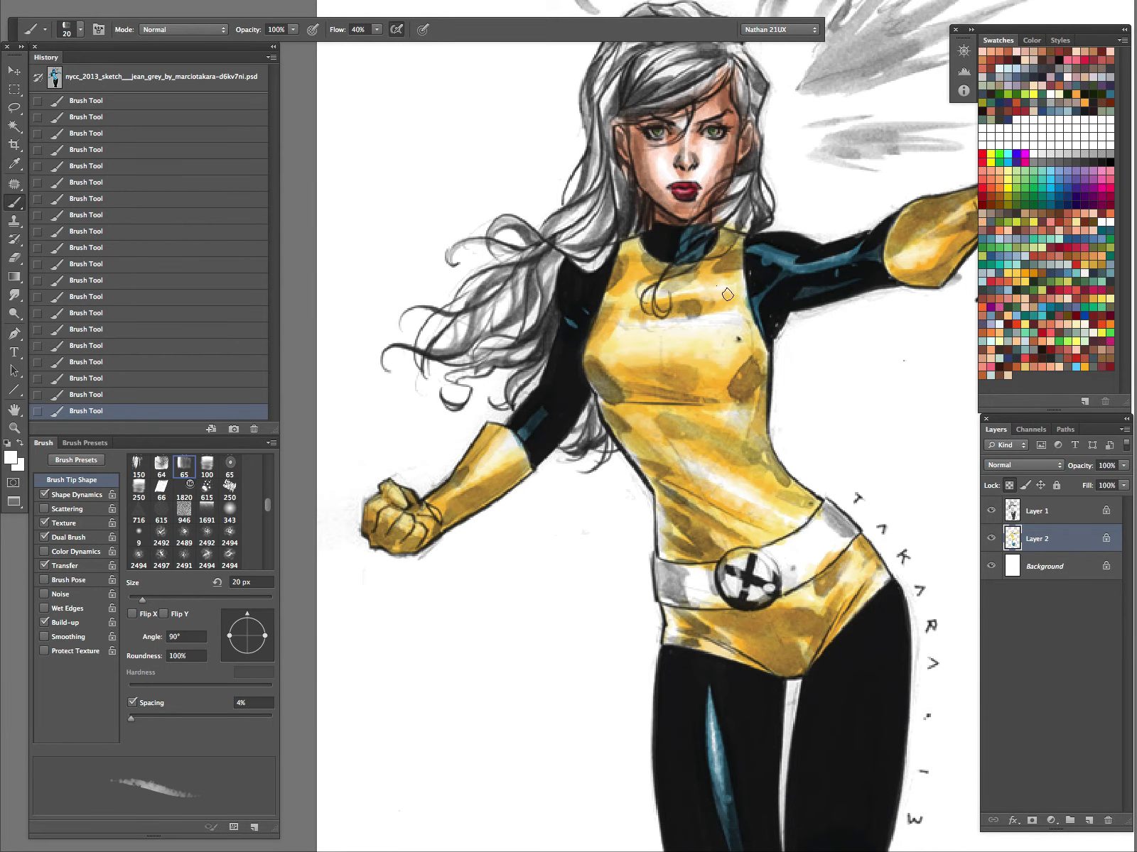
{"action": "left_click_drag", "start_coordinate": [869, 442], "coordinate": [736, 572]}
{"action": "left_click_drag", "start_coordinate": [787, 609], "coordinate": [705, 523]}
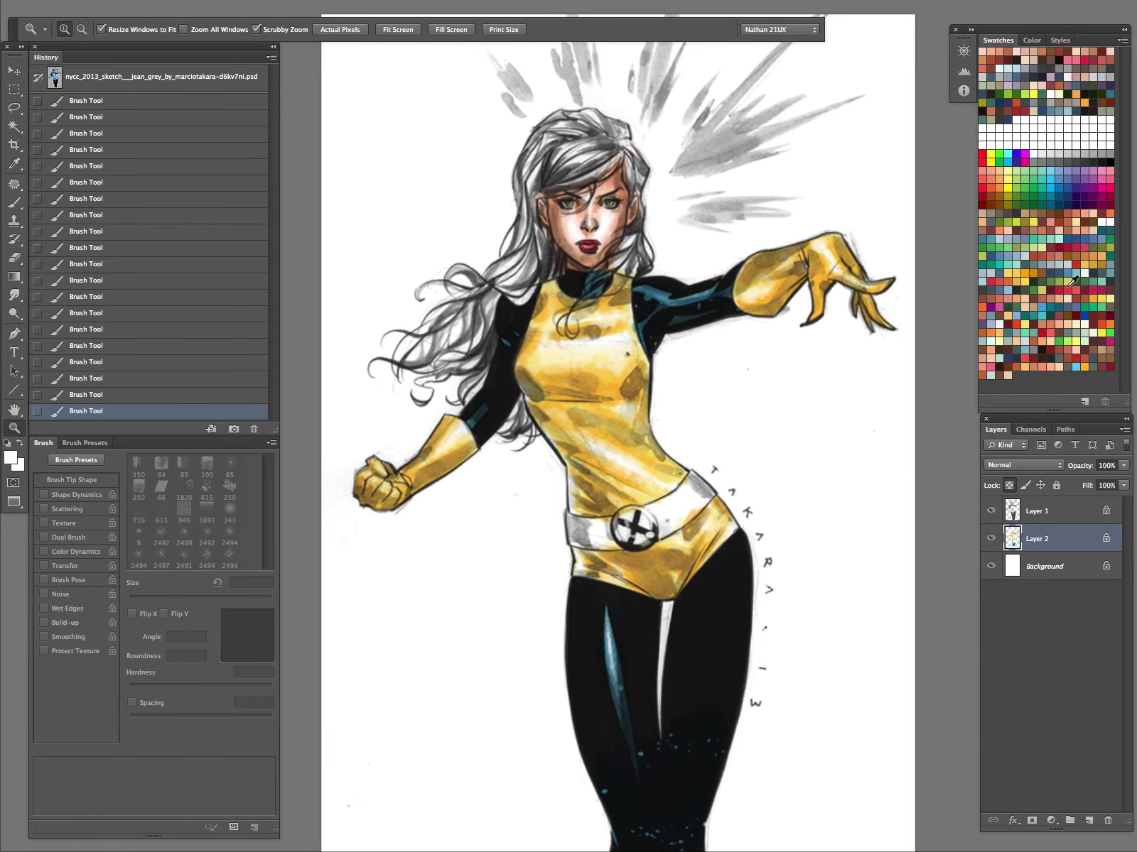
- Paint the belt and its round X buckle with a translucent red-orange base at 20 px
{"action": "left_click", "coordinate": [994, 187]}
{"action": "mouse_move", "coordinate": [689, 500]}
{"action": "left_mouse_down"}
{"action": "mouse_move", "coordinate": [666, 523]}
{"action": "mouse_move", "coordinate": [675, 507]}
{"action": "mouse_move", "coordinate": [631, 522]}
{"action": "mouse_move", "coordinate": [683, 495]}
{"action": "mouse_move", "coordinate": [672, 506]}
{"action": "mouse_move", "coordinate": [695, 478]}
{"action": "mouse_move", "coordinate": [681, 497]}
{"action": "mouse_move", "coordinate": [695, 483]}
{"action": "mouse_move", "coordinate": [693, 499]}
{"action": "mouse_move", "coordinate": [714, 490]}
{"action": "mouse_move", "coordinate": [669, 531]}
{"action": "mouse_move", "coordinate": [678, 516]}
{"action": "mouse_move", "coordinate": [670, 530]}
{"action": "mouse_move", "coordinate": [712, 506]}
{"action": "left_mouse_up"}
{"action": "key", "text": "b"}
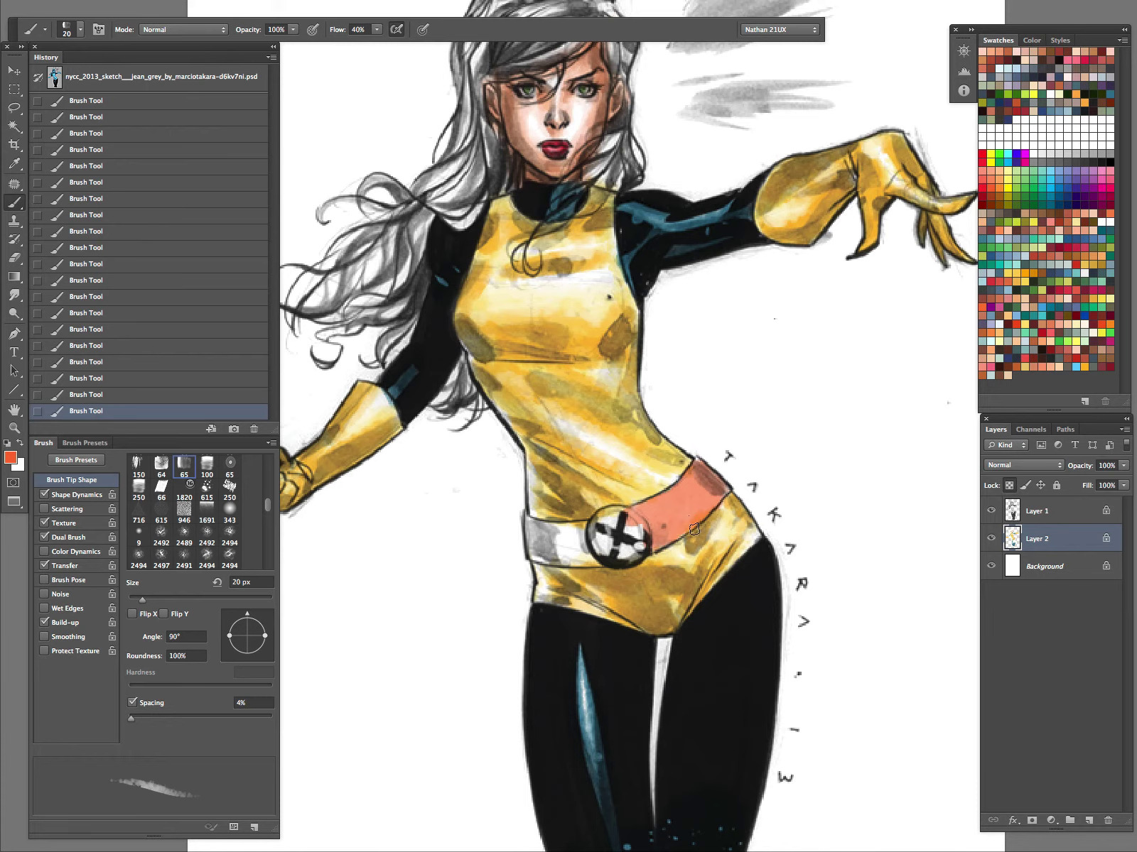
{"action": "key", "text": "z"}
{"action": "left_click", "coordinate": [695, 528]}
{"action": "key", "text": "b"}
{"action": "mouse_move", "coordinate": [430, 560]}
{"action": "left_mouse_down"}
{"action": "mouse_move", "coordinate": [394, 551]}
{"action": "mouse_move", "coordinate": [437, 571]}
{"action": "mouse_move", "coordinate": [375, 567]}
{"action": "mouse_move", "coordinate": [389, 586]}
{"action": "mouse_move", "coordinate": [380, 597]}
{"action": "mouse_move", "coordinate": [499, 600]}
{"action": "mouse_move", "coordinate": [432, 583]}
{"action": "mouse_move", "coordinate": [500, 579]}
{"action": "mouse_move", "coordinate": [456, 596]}
{"action": "mouse_move", "coordinate": [380, 582]}
{"action": "mouse_move", "coordinate": [414, 592]}
{"action": "mouse_move", "coordinate": [373, 545]}
{"action": "mouse_move", "coordinate": [403, 572]}
{"action": "mouse_move", "coordinate": [377, 601]}
{"action": "mouse_move", "coordinate": [335, 548]}
{"action": "mouse_move", "coordinate": [365, 537]}
{"action": "mouse_move", "coordinate": [470, 559]}
{"action": "mouse_move", "coordinate": [464, 573]}
{"action": "mouse_move", "coordinate": [439, 541]}
{"action": "mouse_move", "coordinate": [426, 562]}
{"action": "mouse_move", "coordinate": [431, 593]}
{"action": "left_mouse_up"}
{"action": "left_click_drag", "start_coordinate": [571, 519], "coordinate": [626, 573]}
{"action": "mouse_move", "coordinate": [694, 449]}
{"action": "left_mouse_down"}
{"action": "mouse_move", "coordinate": [717, 434]}
{"action": "mouse_move", "coordinate": [732, 464]}
{"action": "mouse_move", "coordinate": [715, 479]}
{"action": "mouse_move", "coordinate": [644, 475]}
{"action": "mouse_move", "coordinate": [625, 495]}
{"action": "mouse_move", "coordinate": [655, 549]}
{"action": "left_mouse_up"}
{"action": "mouse_move", "coordinate": [524, 534]}
{"action": "left_mouse_down"}
{"action": "mouse_move", "coordinate": [506, 562]}
{"action": "mouse_move", "coordinate": [527, 517]}
{"action": "mouse_move", "coordinate": [498, 563]}
{"action": "mouse_move", "coordinate": [570, 595]}
{"action": "mouse_move", "coordinate": [569, 547]}
{"action": "mouse_move", "coordinate": [508, 571]}
{"action": "mouse_move", "coordinate": [569, 590]}
{"action": "mouse_move", "coordinate": [471, 569]}
{"action": "mouse_move", "coordinate": [446, 588]}
{"action": "left_mouse_up"}
- Lay an even red-orange base over all the hair at 20 px, from the crown to the flowing locks and chest curl
{"action": "mouse_move", "coordinate": [673, 289]}
{"action": "left_mouse_down"}
{"action": "mouse_move", "coordinate": [719, 246]}
{"action": "mouse_move", "coordinate": [711, 472]}
{"action": "mouse_move", "coordinate": [733, 612]}
{"action": "left_mouse_up"}
{"action": "left_click_drag", "start_coordinate": [687, 412], "coordinate": [742, 411]}
{"action": "mouse_move", "coordinate": [589, 273]}
{"action": "left_mouse_down"}
{"action": "mouse_move", "coordinate": [621, 355]}
{"action": "mouse_move", "coordinate": [608, 354]}
{"action": "mouse_move", "coordinate": [620, 368]}
{"action": "mouse_move", "coordinate": [619, 409]}
{"action": "mouse_move", "coordinate": [604, 461]}
{"action": "mouse_move", "coordinate": [569, 505]}
{"action": "mouse_move", "coordinate": [615, 501]}
{"action": "mouse_move", "coordinate": [563, 520]}
{"action": "mouse_move", "coordinate": [561, 543]}
{"action": "mouse_move", "coordinate": [589, 526]}
{"action": "left_mouse_up"}
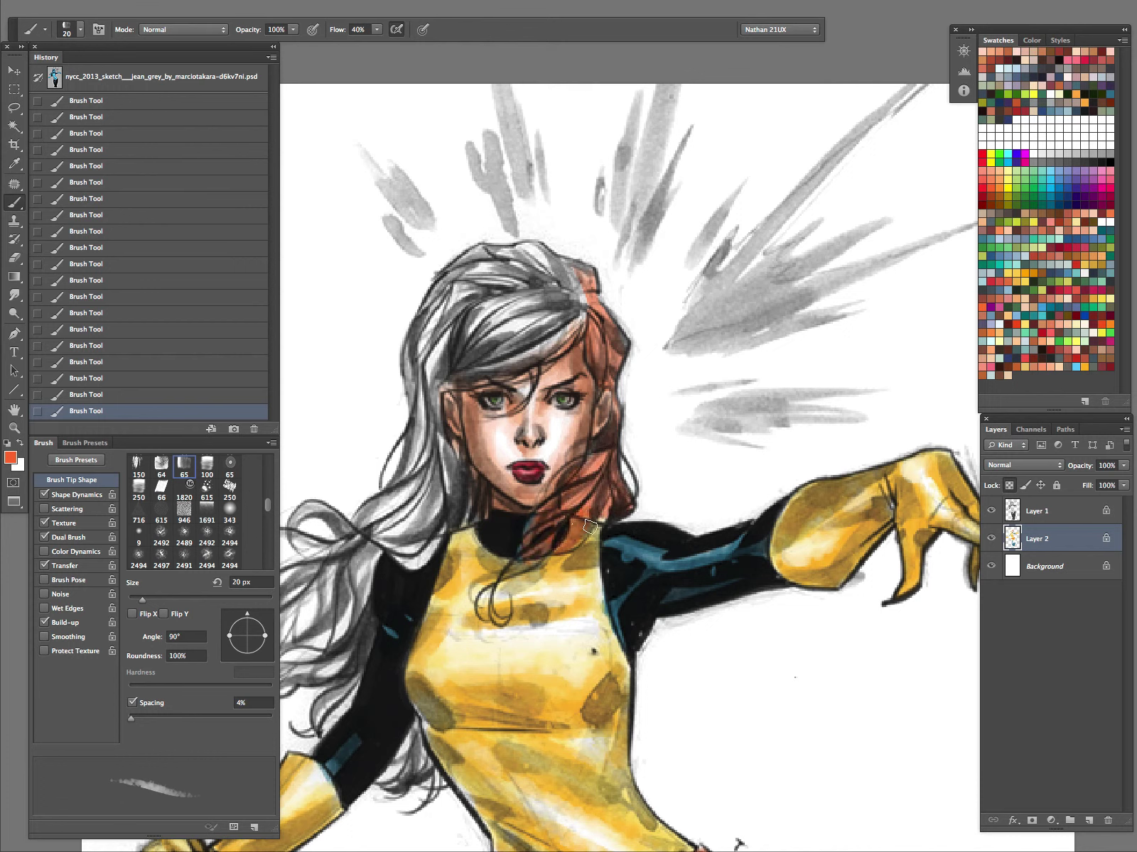
{"action": "left_click_drag", "start_coordinate": [547, 587], "coordinate": [543, 565]}
{"action": "left_click_drag", "start_coordinate": [501, 624], "coordinate": [489, 613]}
{"action": "mouse_move", "coordinate": [595, 310]}
{"action": "left_mouse_down"}
{"action": "mouse_move", "coordinate": [554, 316]}
{"action": "mouse_move", "coordinate": [512, 273]}
{"action": "mouse_move", "coordinate": [454, 260]}
{"action": "mouse_move", "coordinate": [440, 363]}
{"action": "mouse_move", "coordinate": [529, 335]}
{"action": "mouse_move", "coordinate": [414, 411]}
{"action": "mouse_move", "coordinate": [435, 419]}
{"action": "mouse_move", "coordinate": [481, 516]}
{"action": "mouse_move", "coordinate": [412, 547]}
{"action": "mouse_move", "coordinate": [359, 533]}
{"action": "left_mouse_up"}
{"action": "left_click_drag", "start_coordinate": [542, 485], "coordinate": [819, 495]}
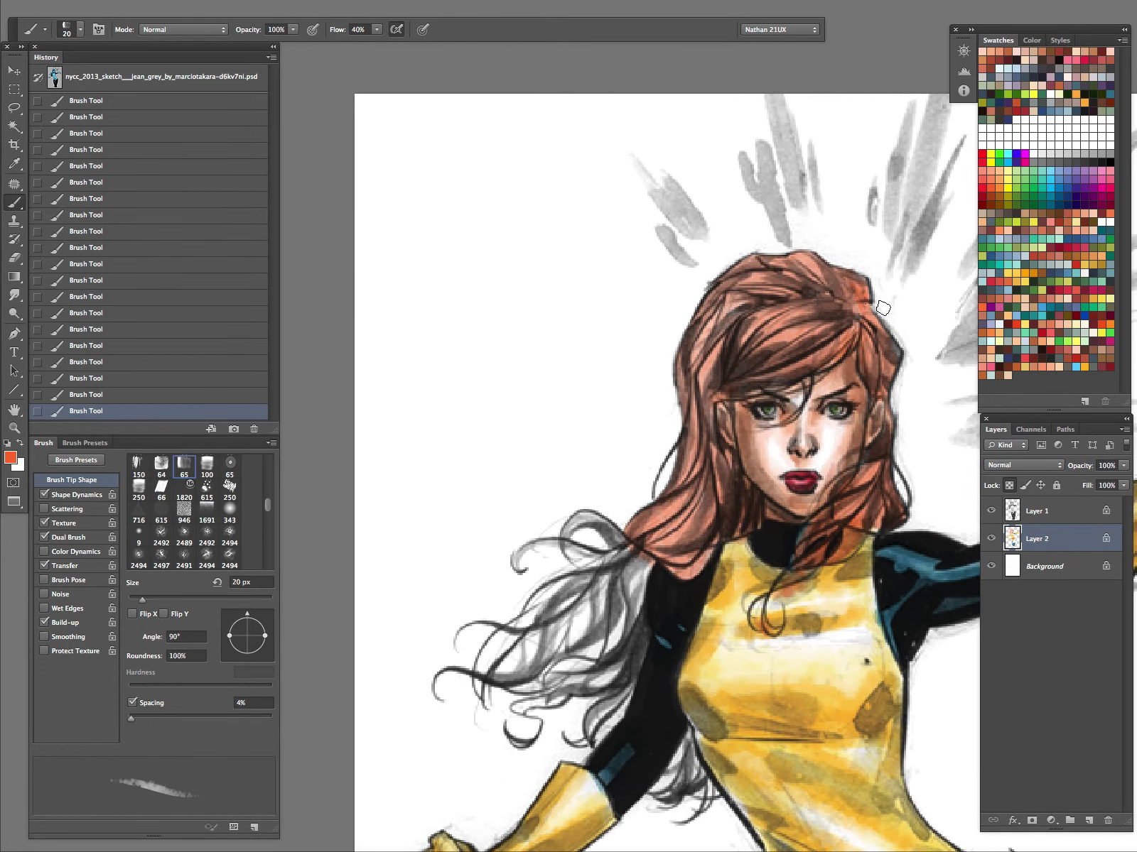
{"action": "mouse_move", "coordinate": [600, 533]}
{"action": "left_mouse_down"}
{"action": "mouse_move", "coordinate": [561, 548]}
{"action": "mouse_move", "coordinate": [569, 597]}
{"action": "mouse_move", "coordinate": [649, 591]}
{"action": "mouse_move", "coordinate": [621, 682]}
{"action": "mouse_move", "coordinate": [579, 704]}
{"action": "mouse_move", "coordinate": [518, 700]}
{"action": "mouse_move", "coordinate": [543, 611]}
{"action": "left_mouse_up"}
{"action": "mouse_move", "coordinate": [594, 705]}
{"action": "left_mouse_down"}
{"action": "mouse_move", "coordinate": [618, 711]}
{"action": "mouse_move", "coordinate": [675, 781]}
{"action": "mouse_move", "coordinate": [682, 753]}
{"action": "mouse_move", "coordinate": [695, 823]}
{"action": "left_mouse_up"}
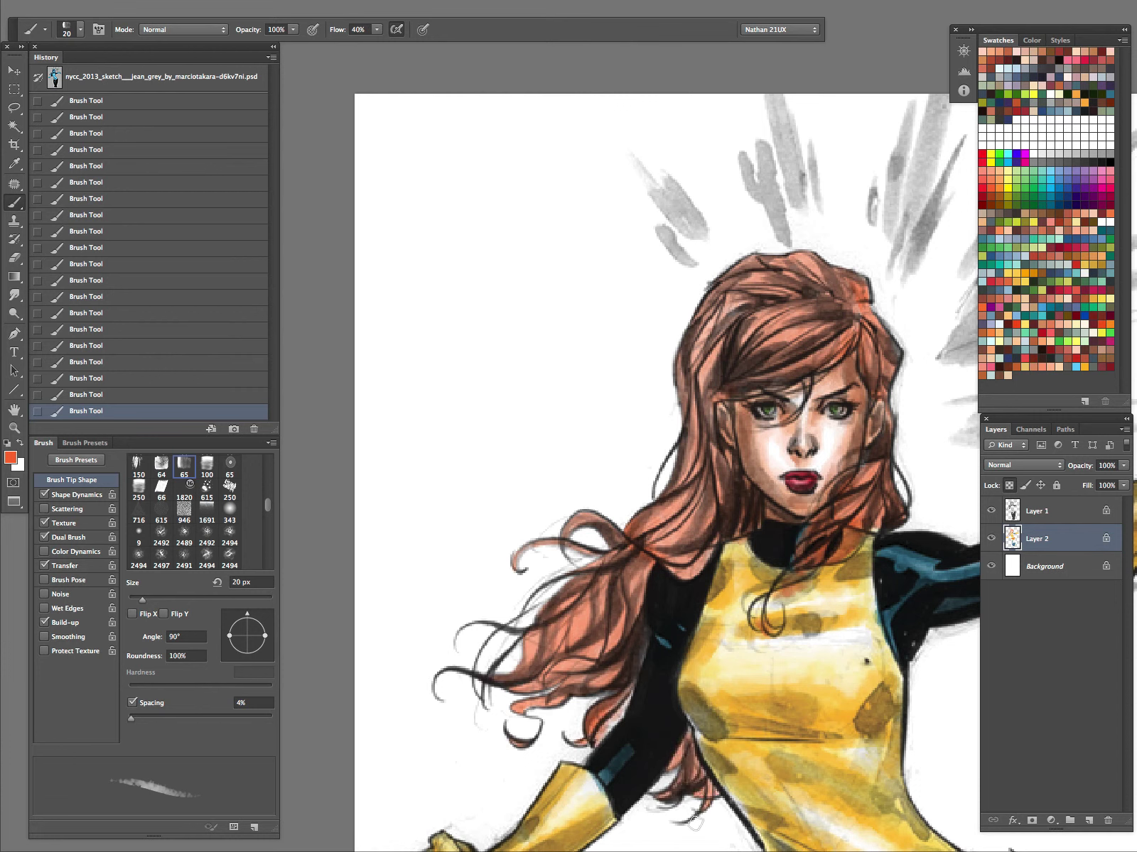
- Deepen the hair with a second red-orange pass at 20 px, working from the lower locks up to the fringe
{"action": "mouse_move", "coordinate": [680, 754]}
{"action": "left_mouse_down"}
{"action": "mouse_move", "coordinate": [700, 799]}
{"action": "mouse_move", "coordinate": [654, 809]}
{"action": "mouse_move", "coordinate": [614, 721]}
{"action": "mouse_move", "coordinate": [606, 737]}
{"action": "left_mouse_up"}
{"action": "mouse_move", "coordinate": [643, 594]}
{"action": "left_mouse_down"}
{"action": "mouse_move", "coordinate": [601, 674]}
{"action": "mouse_move", "coordinate": [554, 685]}
{"action": "mouse_move", "coordinate": [590, 589]}
{"action": "mouse_move", "coordinate": [585, 621]}
{"action": "mouse_move", "coordinate": [539, 660]}
{"action": "left_mouse_up"}
{"action": "mouse_move", "coordinate": [688, 527]}
{"action": "left_mouse_down"}
{"action": "mouse_move", "coordinate": [714, 541]}
{"action": "mouse_move", "coordinate": [675, 558]}
{"action": "mouse_move", "coordinate": [695, 522]}
{"action": "mouse_move", "coordinate": [645, 541]}
{"action": "left_mouse_up"}
{"action": "mouse_move", "coordinate": [712, 450]}
{"action": "left_mouse_down"}
{"action": "mouse_move", "coordinate": [720, 505]}
{"action": "mouse_move", "coordinate": [734, 472]}
{"action": "mouse_move", "coordinate": [692, 469]}
{"action": "mouse_move", "coordinate": [693, 412]}
{"action": "mouse_move", "coordinate": [807, 336]}
{"action": "mouse_move", "coordinate": [746, 313]}
{"action": "mouse_move", "coordinate": [719, 341]}
{"action": "mouse_move", "coordinate": [690, 419]}
{"action": "mouse_move", "coordinate": [749, 278]}
{"action": "mouse_move", "coordinate": [778, 302]}
{"action": "mouse_move", "coordinate": [817, 276]}
{"action": "mouse_move", "coordinate": [802, 301]}
{"action": "left_mouse_up"}
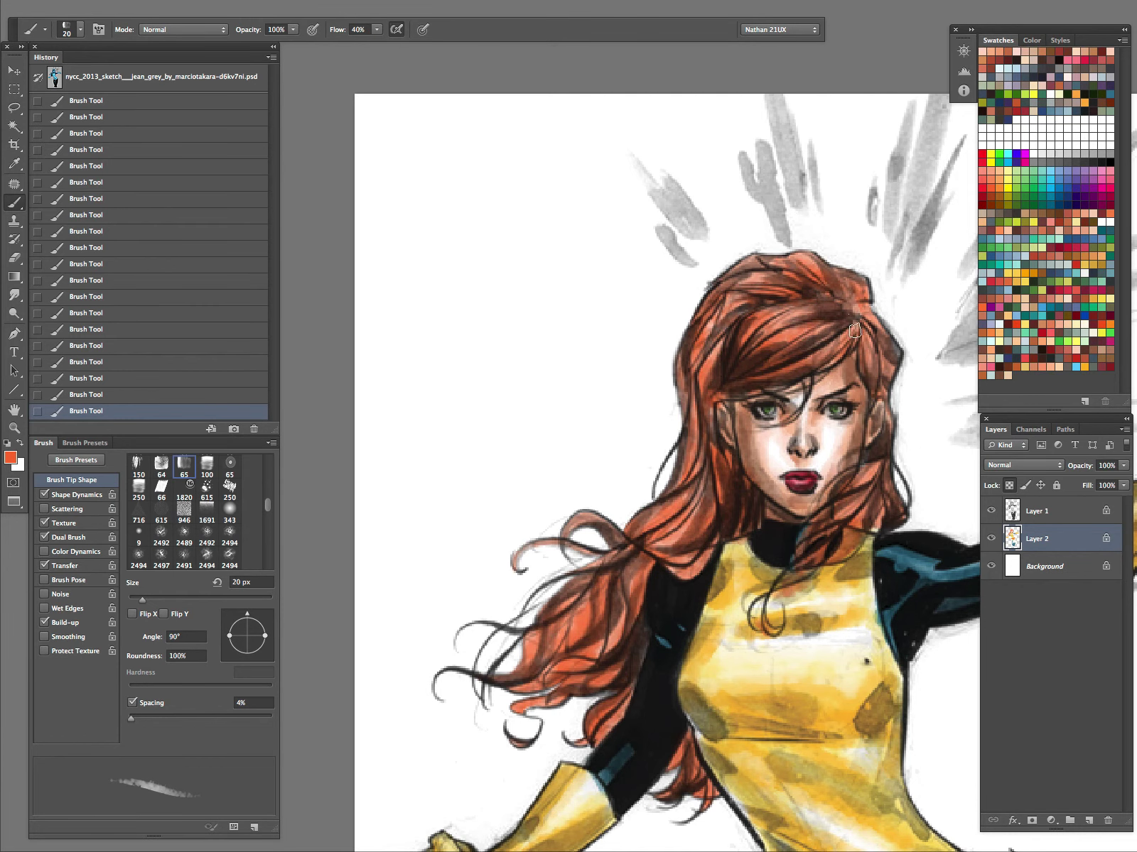
{"action": "left_click_drag", "start_coordinate": [851, 325], "coordinate": [602, 256]}
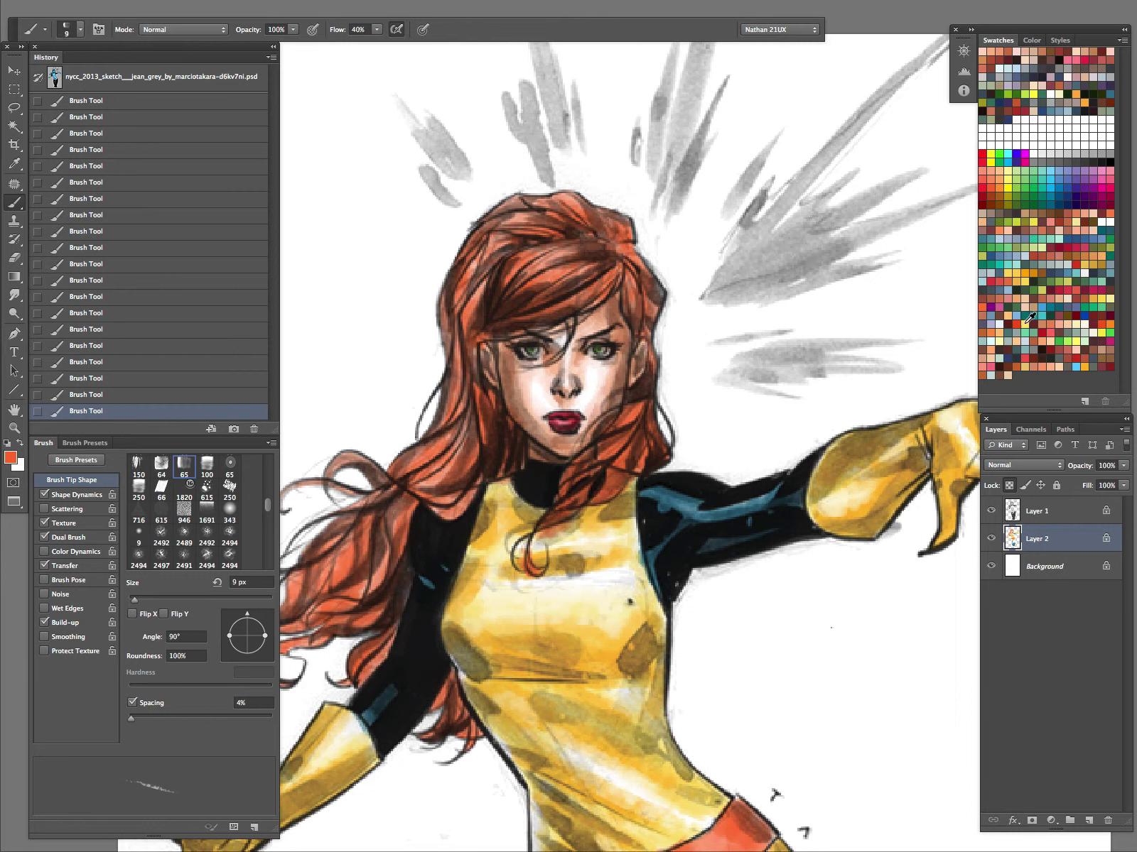
- Paint dark brown shadows between the hair strands at 10 px, across the fringe, around the face and through the locks
{"action": "left_click", "coordinate": [1016, 355]}
{"action": "mouse_move", "coordinate": [628, 294]}
{"action": "left_mouse_down"}
{"action": "mouse_move", "coordinate": [648, 328]}
{"action": "mouse_move", "coordinate": [639, 271]}
{"action": "left_mouse_up"}
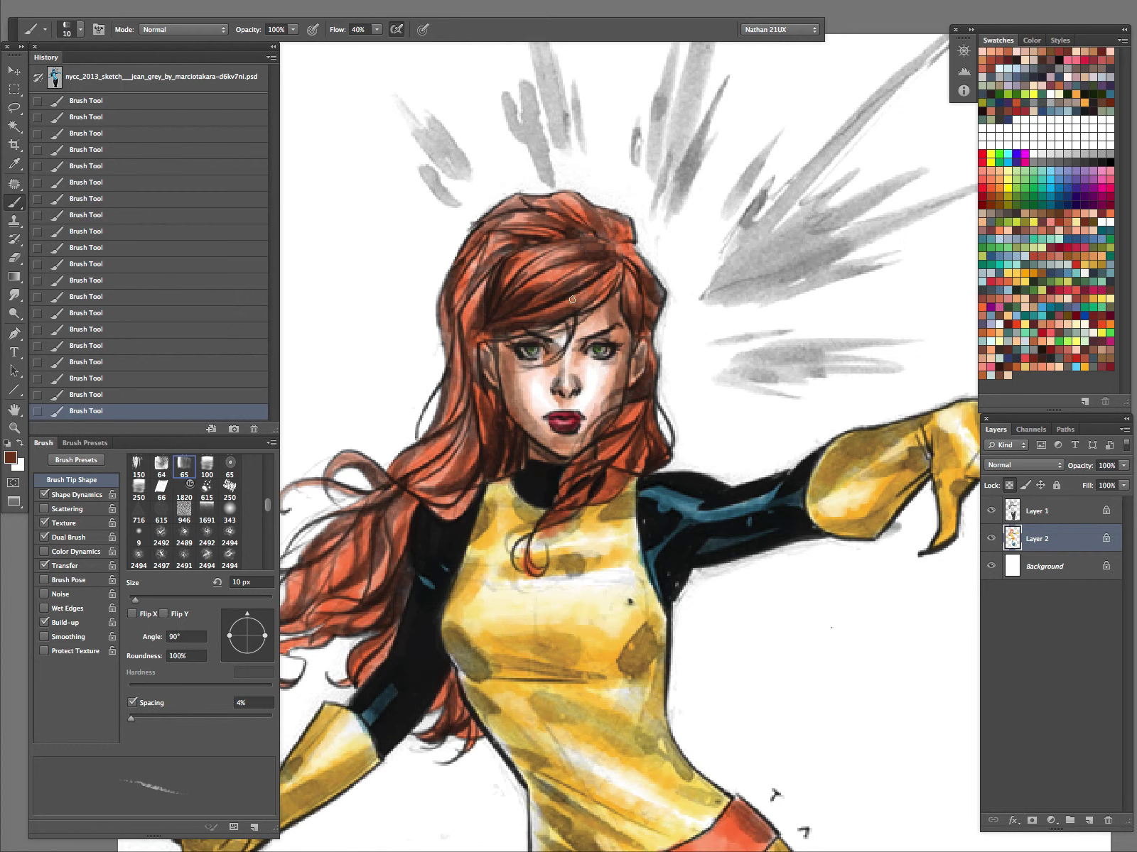
{"action": "left_click_drag", "start_coordinate": [517, 327], "coordinate": [592, 304]}
{"action": "mouse_move", "coordinate": [510, 324]}
{"action": "left_mouse_down"}
{"action": "mouse_move", "coordinate": [523, 277]}
{"action": "mouse_move", "coordinate": [498, 280]}
{"action": "mouse_move", "coordinate": [500, 301]}
{"action": "mouse_move", "coordinate": [582, 248]}
{"action": "mouse_move", "coordinate": [488, 300]}
{"action": "mouse_move", "coordinate": [606, 255]}
{"action": "mouse_move", "coordinate": [560, 255]}
{"action": "mouse_move", "coordinate": [595, 288]}
{"action": "mouse_move", "coordinate": [597, 241]}
{"action": "mouse_move", "coordinate": [551, 226]}
{"action": "mouse_move", "coordinate": [566, 236]}
{"action": "mouse_move", "coordinate": [518, 252]}
{"action": "mouse_move", "coordinate": [563, 221]}
{"action": "mouse_move", "coordinate": [505, 250]}
{"action": "mouse_move", "coordinate": [594, 229]}
{"action": "left_mouse_up"}
{"action": "mouse_move", "coordinate": [495, 420]}
{"action": "left_mouse_down"}
{"action": "mouse_move", "coordinate": [441, 483]}
{"action": "mouse_move", "coordinate": [448, 436]}
{"action": "mouse_move", "coordinate": [487, 469]}
{"action": "mouse_move", "coordinate": [449, 517]}
{"action": "left_mouse_up"}
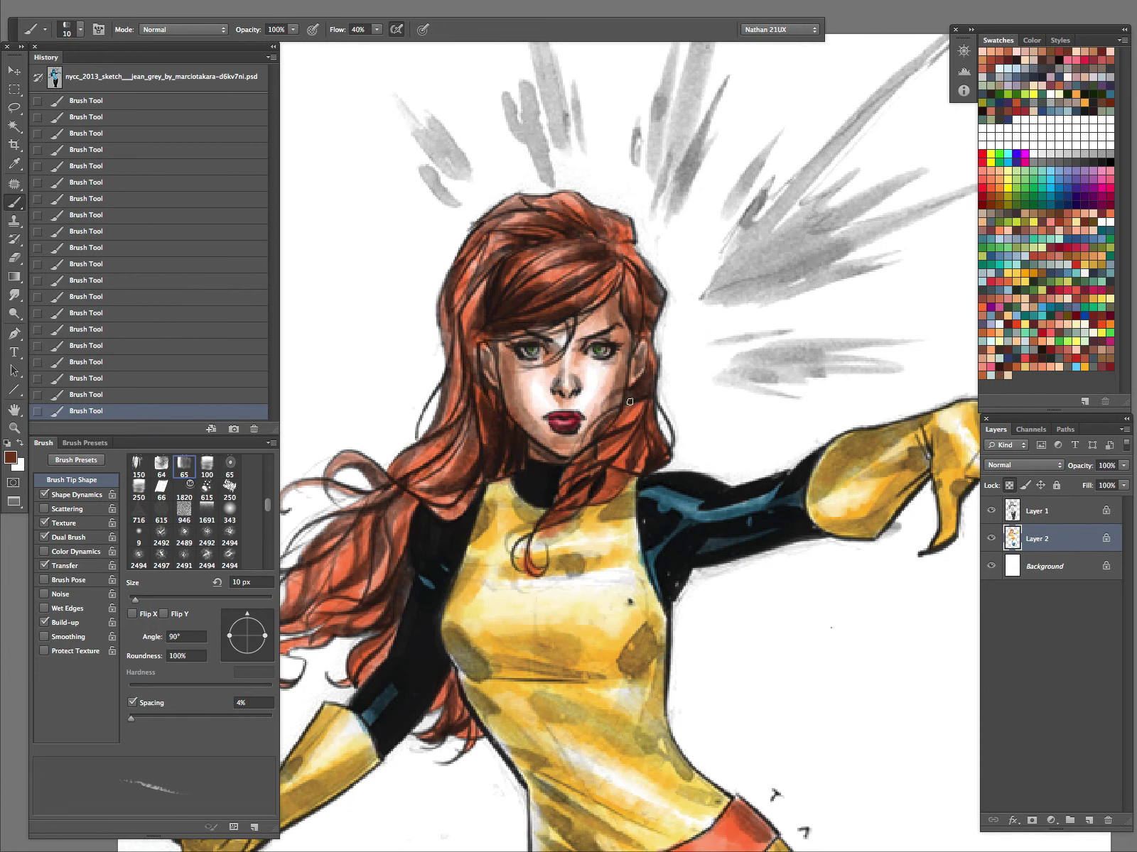
{"action": "mouse_move", "coordinate": [635, 435]}
{"action": "left_mouse_down"}
{"action": "mouse_move", "coordinate": [607, 455]}
{"action": "mouse_move", "coordinate": [637, 474]}
{"action": "left_mouse_up"}
{"action": "mouse_move", "coordinate": [414, 511]}
{"action": "left_mouse_down"}
{"action": "mouse_move", "coordinate": [588, 355]}
{"action": "mouse_move", "coordinate": [632, 330]}
{"action": "mouse_move", "coordinate": [561, 409]}
{"action": "mouse_move", "coordinate": [588, 419]}
{"action": "mouse_move", "coordinate": [605, 402]}
{"action": "mouse_move", "coordinate": [601, 480]}
{"action": "mouse_move", "coordinate": [573, 499]}
{"action": "left_mouse_up"}
{"action": "mouse_move", "coordinate": [602, 388]}
{"action": "left_mouse_down"}
{"action": "mouse_move", "coordinate": [565, 428]}
{"action": "mouse_move", "coordinate": [524, 420]}
{"action": "left_mouse_up"}
{"action": "left_click_drag", "start_coordinate": [549, 363], "coordinate": [478, 429]}
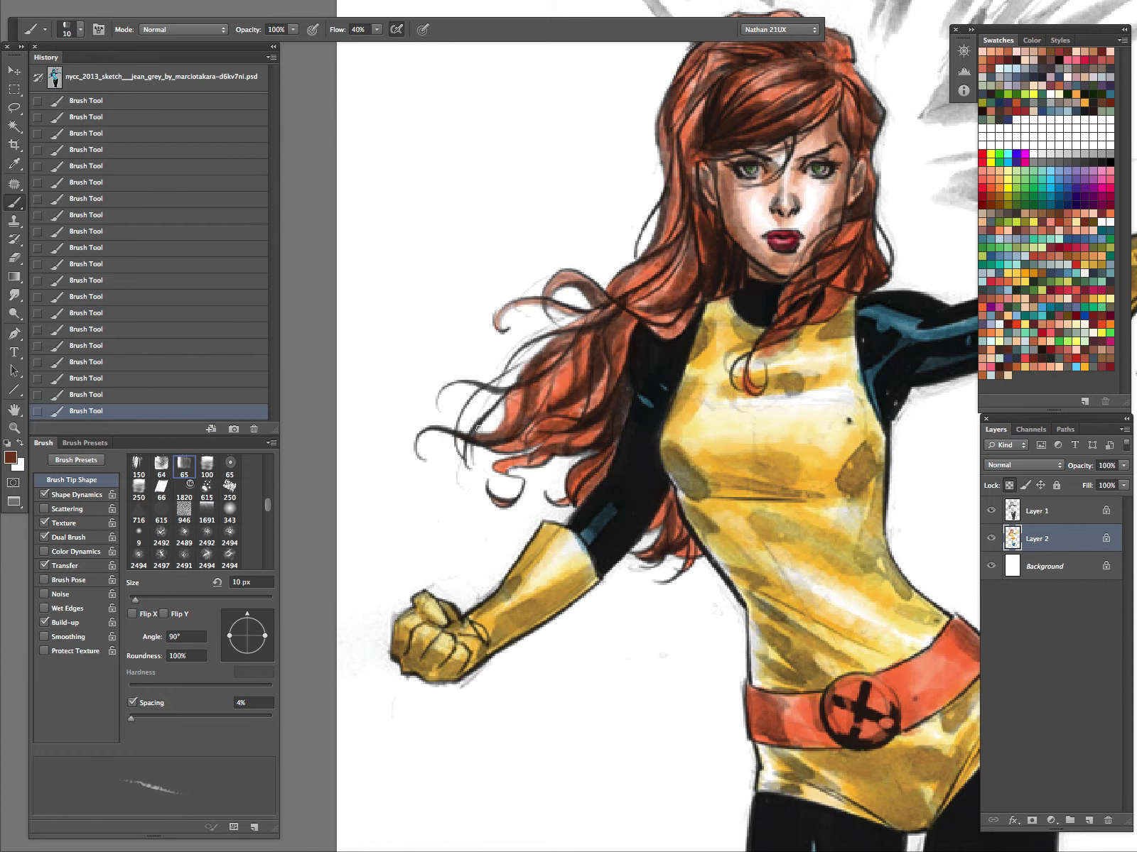
{"action": "mouse_move", "coordinate": [670, 497]}
{"action": "left_mouse_down"}
{"action": "mouse_move", "coordinate": [657, 526]}
{"action": "mouse_move", "coordinate": [671, 540]}
{"action": "left_mouse_up"}
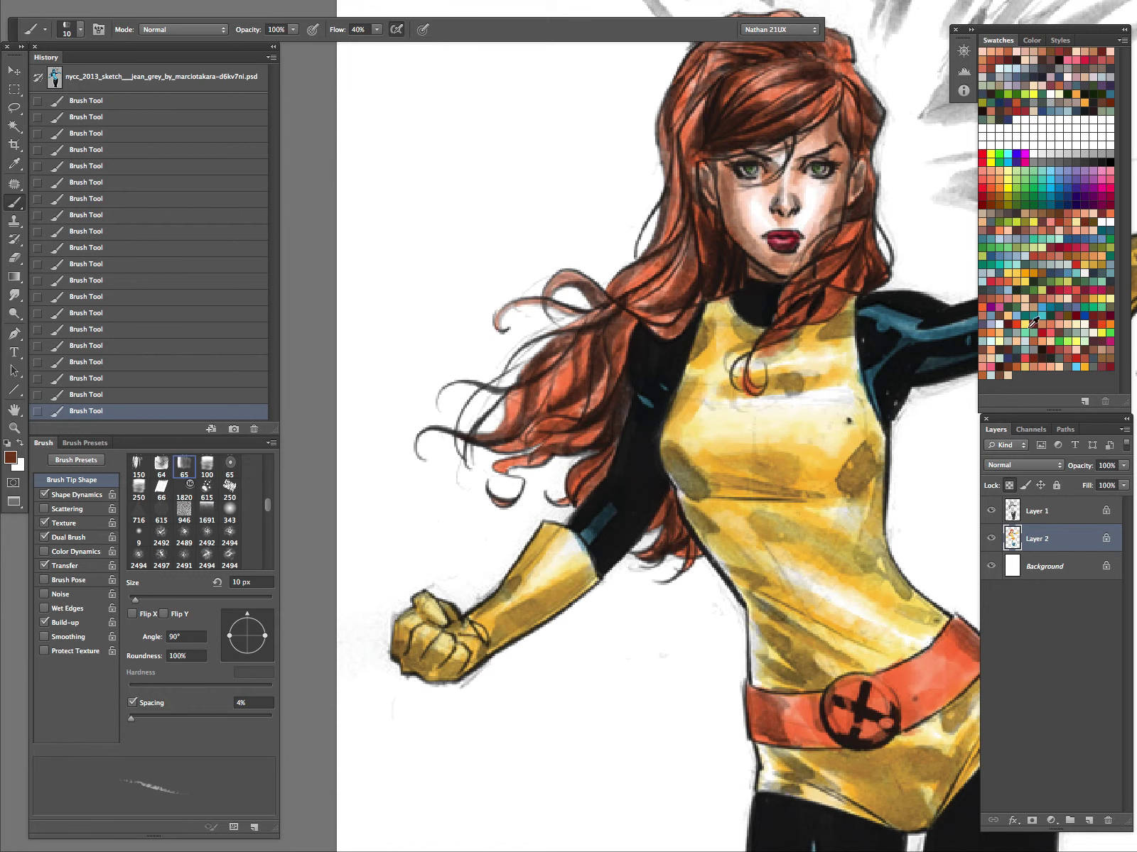
- Glaze the flowing lower locks of hair with bright red, enlarging the brush to 35 px
{"action": "left_click", "coordinate": [982, 189]}
{"action": "key", "text": "bracketright"}
{"action": "key", "text": "bracketright"}
{"action": "key", "text": "bracketright"}
{"action": "key", "text": "bracketright"}
{"action": "key", "text": "bracketright"}
{"action": "left_click_drag", "start_coordinate": [692, 242], "coordinate": [634, 321]}
{"action": "left_click_drag", "start_coordinate": [695, 273], "coordinate": [651, 334]}
{"action": "mouse_move", "coordinate": [615, 398]}
{"action": "left_mouse_down"}
{"action": "mouse_move", "coordinate": [511, 439]}
{"action": "mouse_move", "coordinate": [590, 436]}
{"action": "left_mouse_up"}
{"action": "left_click_drag", "start_coordinate": [549, 375], "coordinate": [511, 422]}
{"action": "left_click_drag", "start_coordinate": [580, 274], "coordinate": [499, 326]}
{"action": "left_click_drag", "start_coordinate": [553, 273], "coordinate": [597, 293]}
{"action": "left_click_drag", "start_coordinate": [559, 338], "coordinate": [547, 358]}
{"action": "left_click_drag", "start_coordinate": [603, 456], "coordinate": [579, 490]}
{"action": "left_click_drag", "start_coordinate": [648, 518], "coordinate": [666, 556]}
- Glaze the crown, fringe and shoulder-length hair with the same bright red at 35 px
{"action": "left_click_drag", "start_coordinate": [851, 404], "coordinate": [668, 594]}
{"action": "left_click_drag", "start_coordinate": [664, 420], "coordinate": [659, 462]}
{"action": "mouse_move", "coordinate": [668, 298]}
{"action": "left_mouse_down"}
{"action": "mouse_move", "coordinate": [573, 262]}
{"action": "mouse_move", "coordinate": [486, 423]}
{"action": "left_mouse_up"}
{"action": "mouse_move", "coordinate": [515, 341]}
{"action": "left_mouse_down"}
{"action": "mouse_move", "coordinate": [546, 306]}
{"action": "mouse_move", "coordinate": [631, 299]}
{"action": "left_mouse_up"}
{"action": "left_click_drag", "start_coordinate": [484, 433], "coordinate": [433, 490]}
{"action": "left_click_drag", "start_coordinate": [523, 453], "coordinate": [489, 522]}
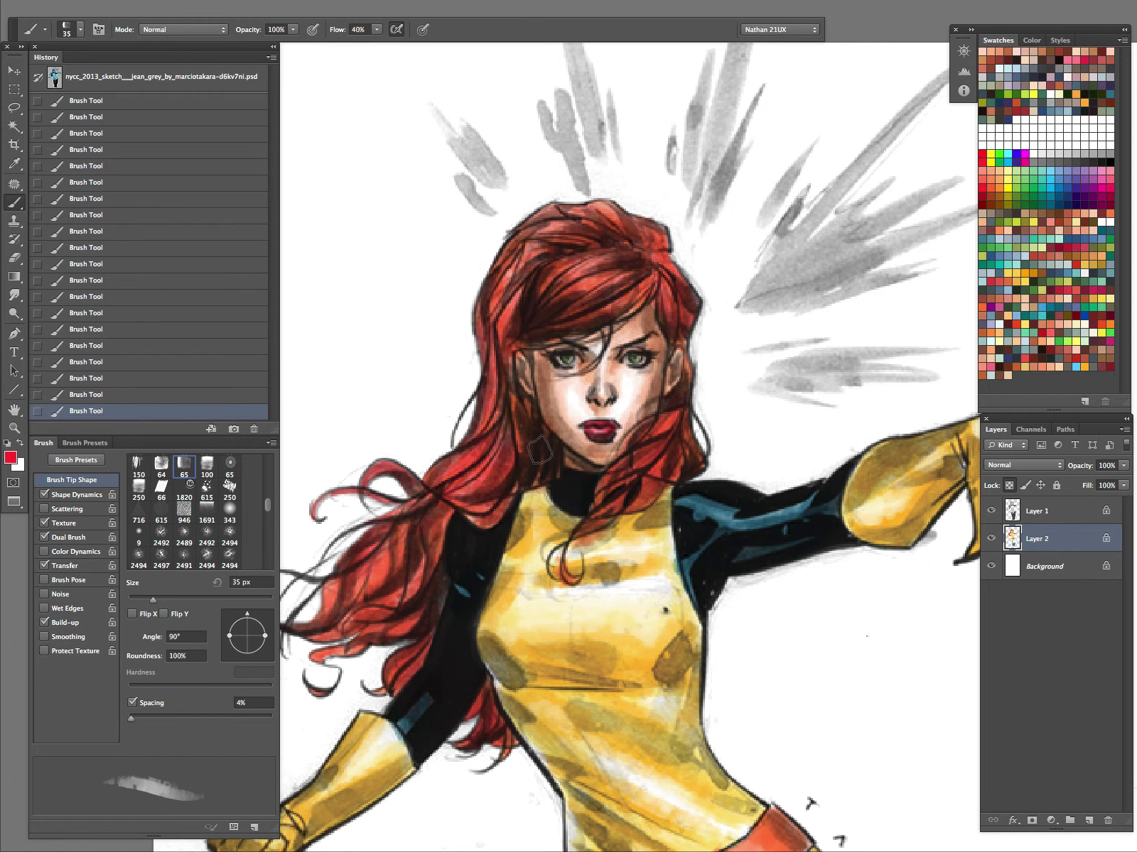
- Blush the cheeks and nose with red at 25 px and sample white from the face
{"action": "key", "text": "bracketleft"}
{"action": "key", "text": "bracketleft"}
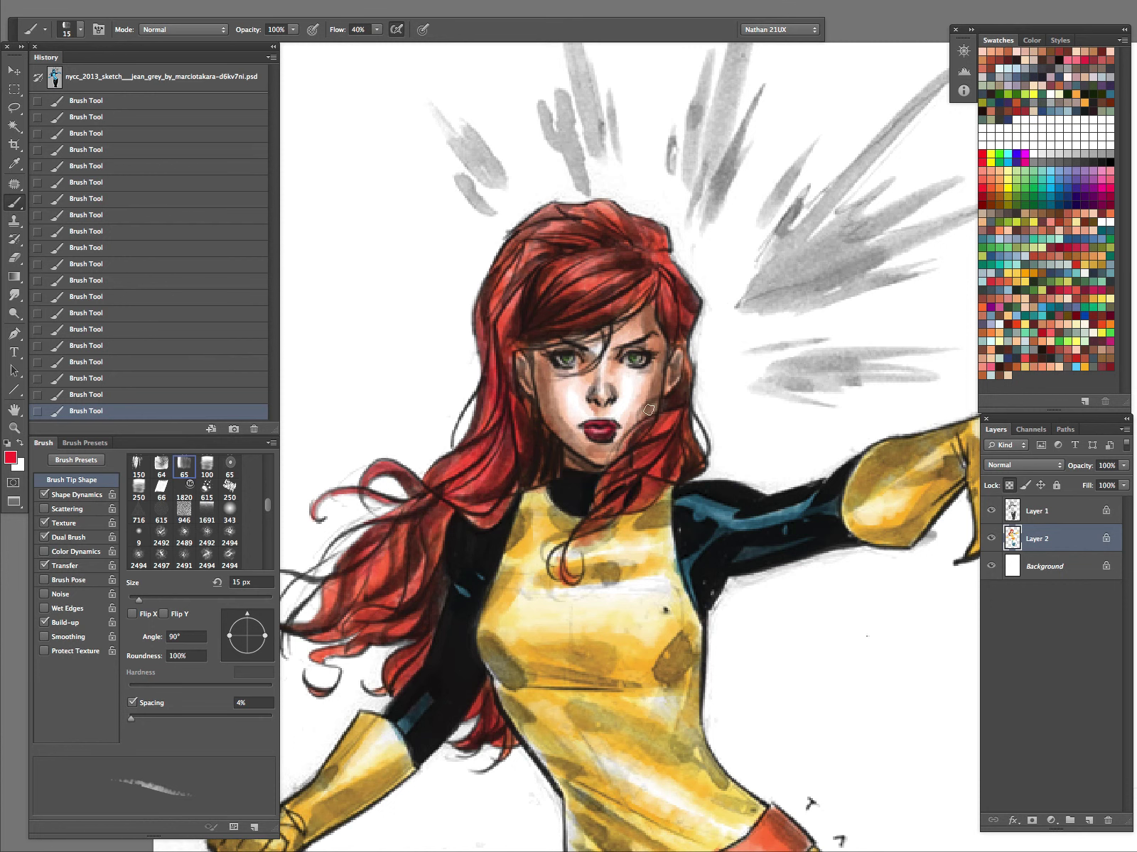
{"action": "key", "text": "shift+period"}
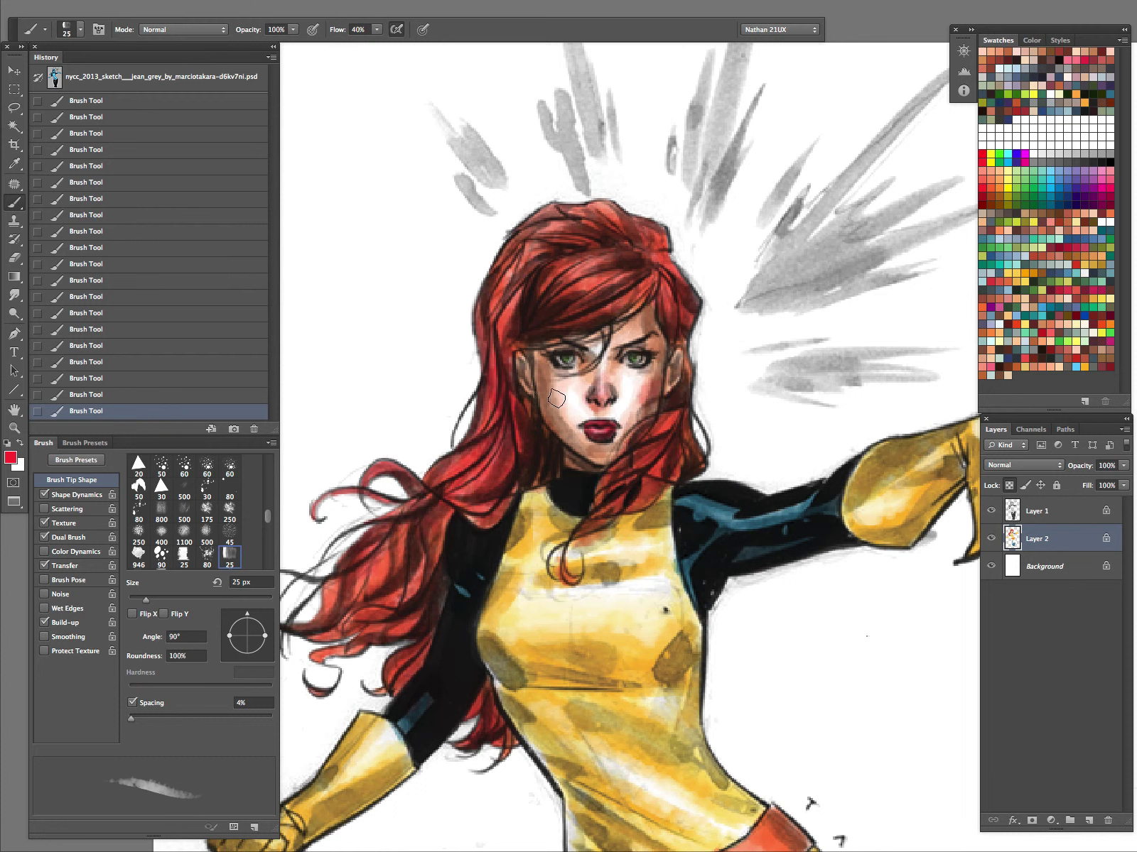
{"action": "left_click_drag", "start_coordinate": [565, 402], "coordinate": [568, 387]}
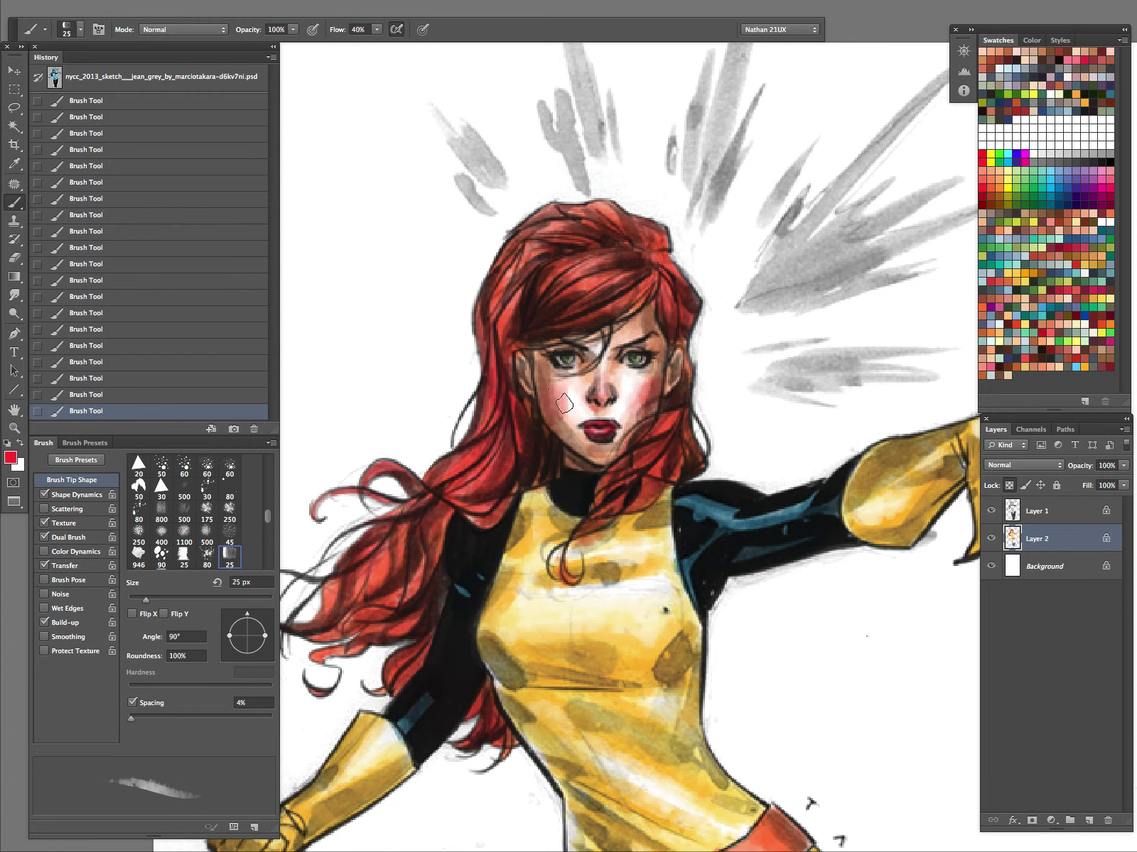
{"action": "left_click", "coordinate": [637, 382], "text": "alt"}
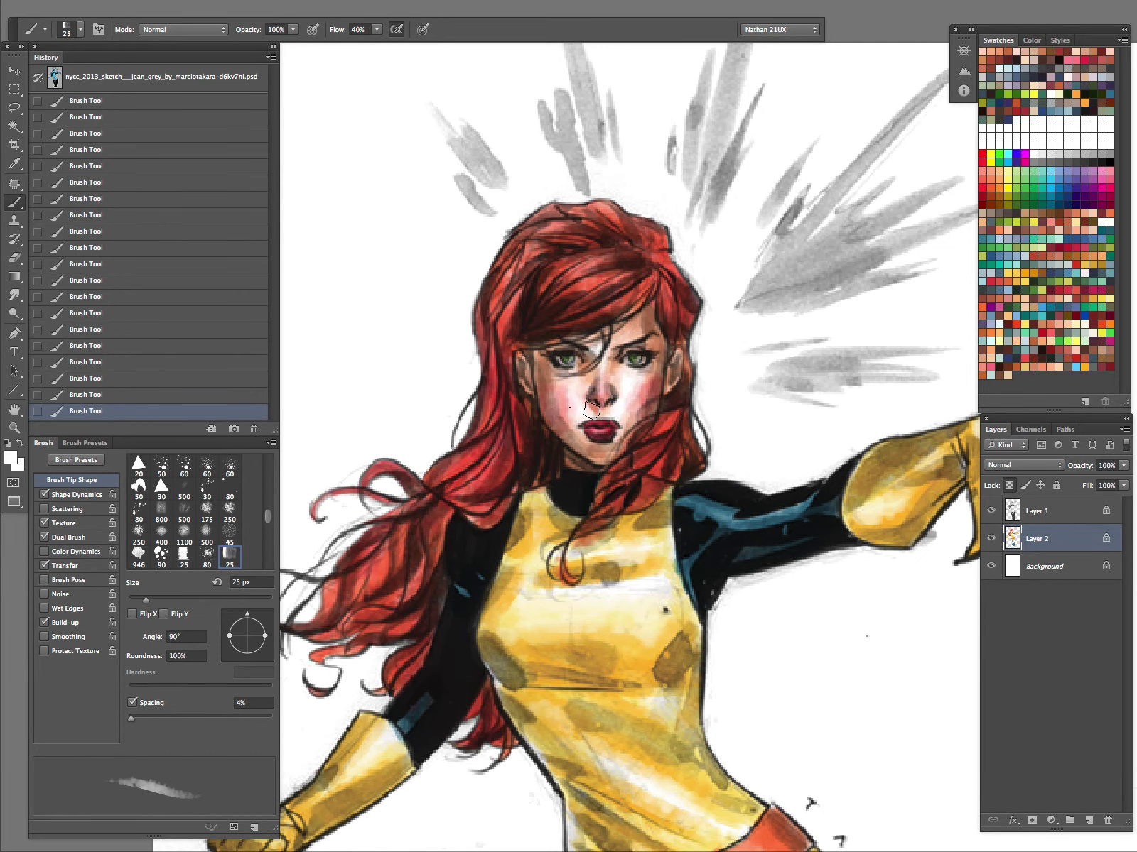
- Choose a terracotta skin swatch and reduce the brush to 10 px for retouching the face
{"action": "key", "text": "z"}
{"action": "left_click_drag", "start_coordinate": [700, 418], "coordinate": [620, 519]}
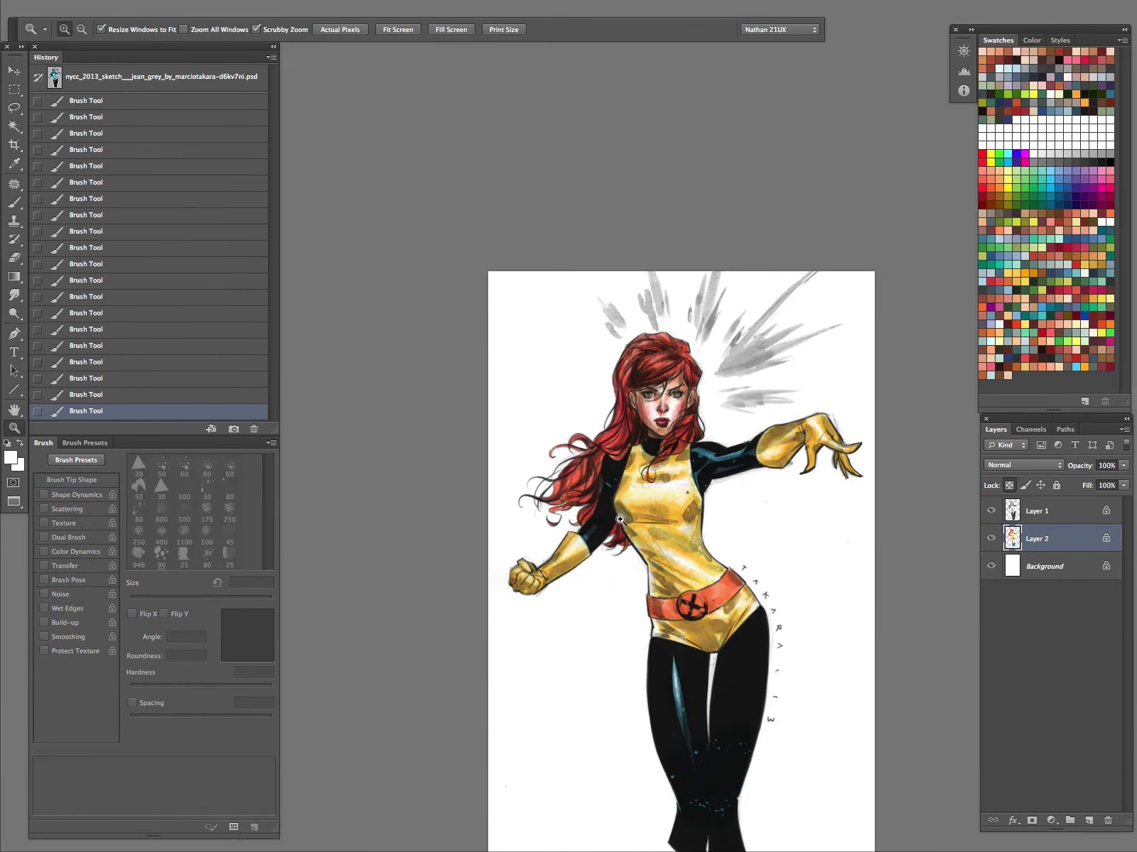
{"action": "left_click", "coordinate": [712, 410]}
{"action": "key", "text": "b"}
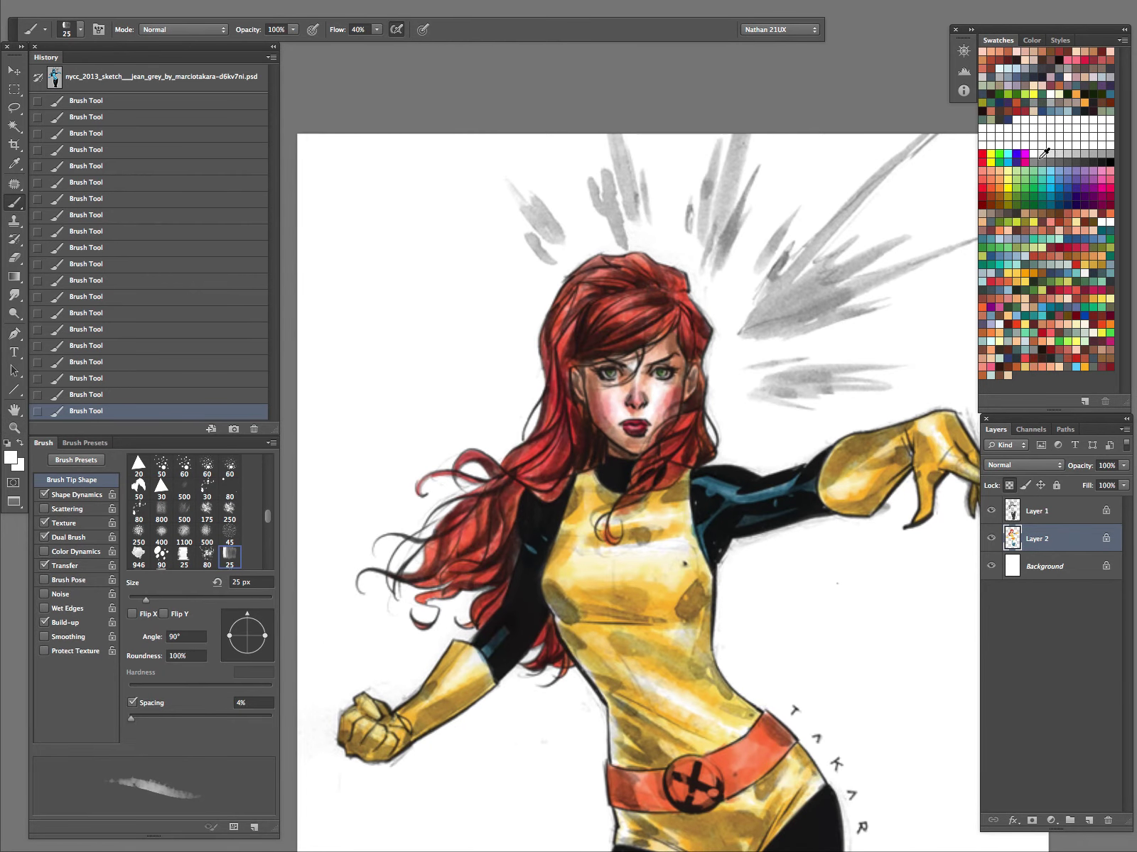
{"action": "left_click", "coordinate": [984, 51]}
{"action": "left_click", "coordinate": [1013, 51]}
{"action": "key", "text": "bracketleft"}
{"action": "key", "text": "bracketleft"}
{"action": "key", "text": "bracketleft"}
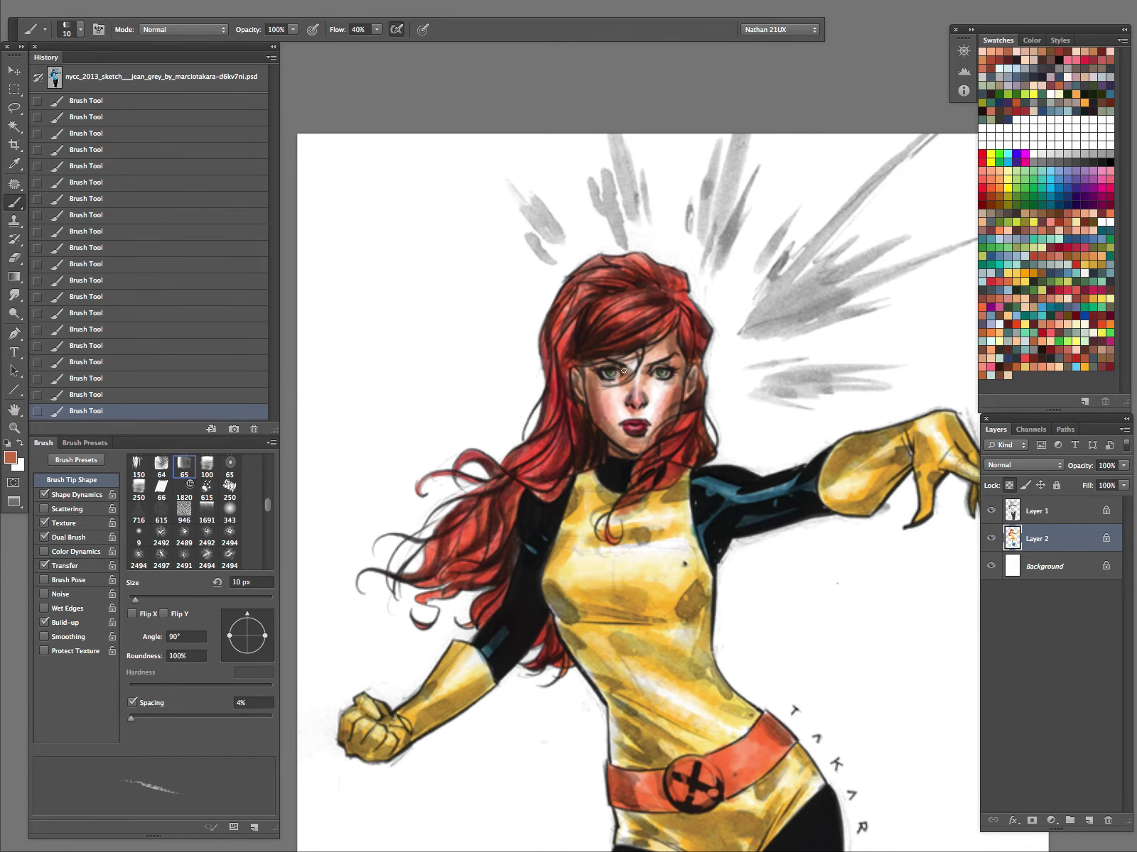
{"action": "scroll", "coordinate": [598, 364], "scroll_direction": "down", "scroll_amount": 5}
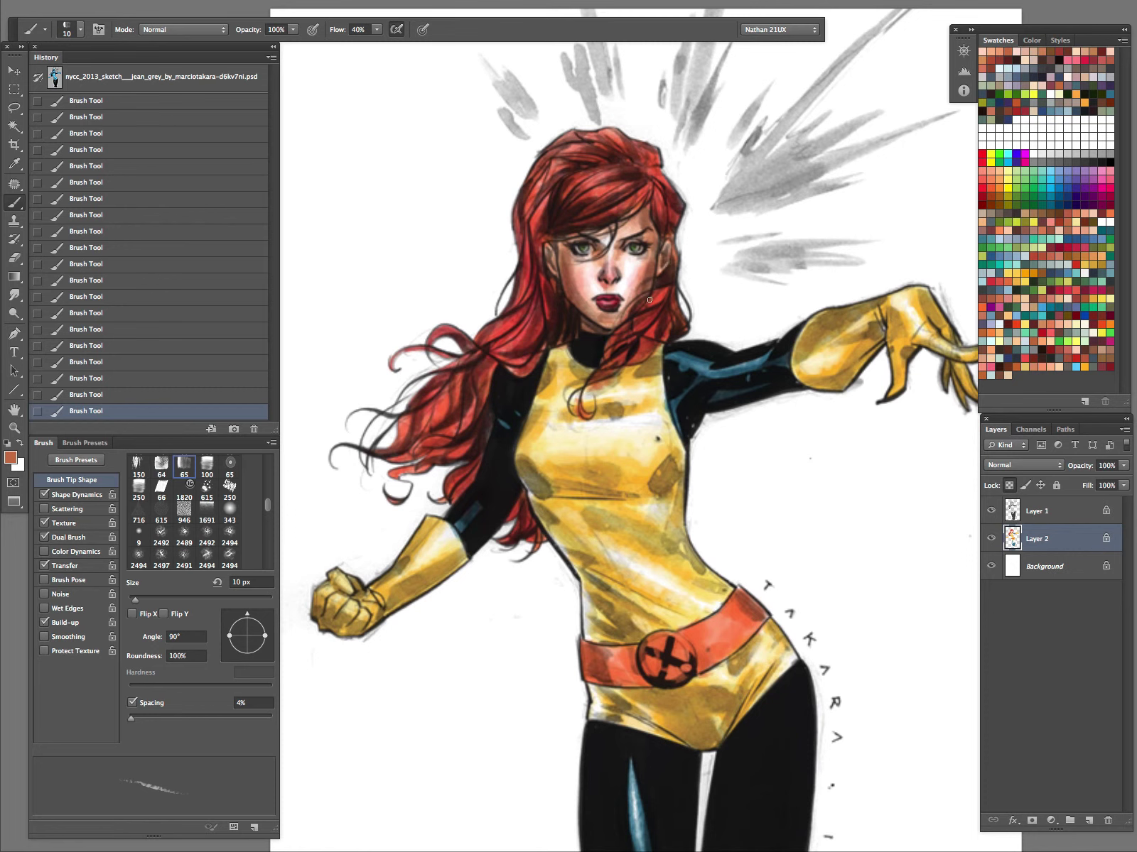
- Enrich the belt and X buckle with bright red at 20 px, leaving paler highlight patches
{"action": "left_click_drag", "start_coordinate": [780, 582], "coordinate": [758, 447]}
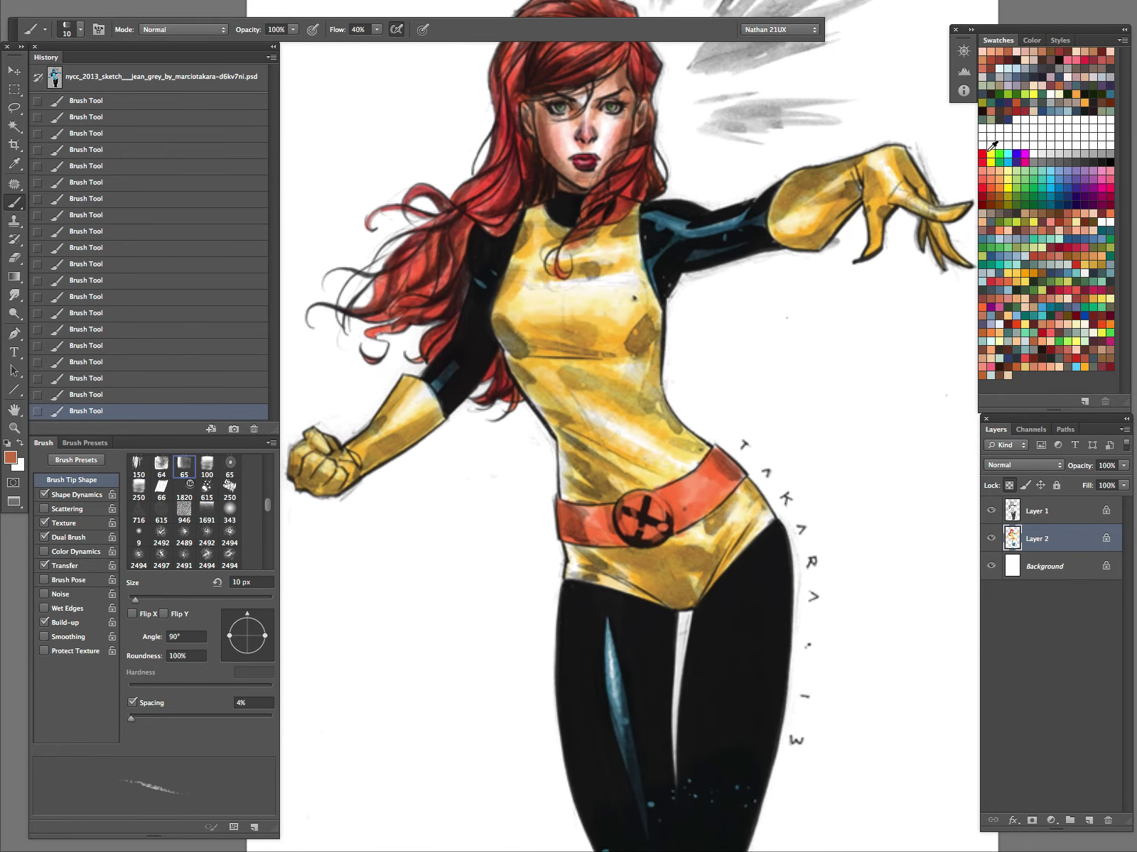
{"action": "left_click", "coordinate": [983, 195]}
{"action": "left_click", "coordinate": [983, 186]}
{"action": "key", "text": "bracketright"}
{"action": "mouse_move", "coordinate": [717, 458]}
{"action": "left_mouse_down"}
{"action": "mouse_move", "coordinate": [727, 494]}
{"action": "mouse_move", "coordinate": [663, 504]}
{"action": "mouse_move", "coordinate": [646, 527]}
{"action": "mouse_move", "coordinate": [645, 504]}
{"action": "mouse_move", "coordinate": [626, 526]}
{"action": "mouse_move", "coordinate": [655, 516]}
{"action": "mouse_move", "coordinate": [662, 535]}
{"action": "mouse_move", "coordinate": [677, 487]}
{"action": "mouse_move", "coordinate": [689, 522]}
{"action": "mouse_move", "coordinate": [711, 511]}
{"action": "mouse_move", "coordinate": [703, 476]}
{"action": "mouse_move", "coordinate": [731, 490]}
{"action": "left_mouse_up"}
{"action": "mouse_move", "coordinate": [615, 512]}
{"action": "left_mouse_down"}
{"action": "mouse_move", "coordinate": [625, 543]}
{"action": "mouse_move", "coordinate": [573, 520]}
{"action": "mouse_move", "coordinate": [579, 537]}
{"action": "mouse_move", "coordinate": [565, 517]}
{"action": "mouse_move", "coordinate": [565, 542]}
{"action": "mouse_move", "coordinate": [585, 541]}
{"action": "mouse_move", "coordinate": [581, 512]}
{"action": "mouse_move", "coordinate": [607, 517]}
{"action": "mouse_move", "coordinate": [612, 541]}
{"action": "mouse_move", "coordinate": [598, 514]}
{"action": "mouse_move", "coordinate": [666, 513]}
{"action": "left_mouse_up"}
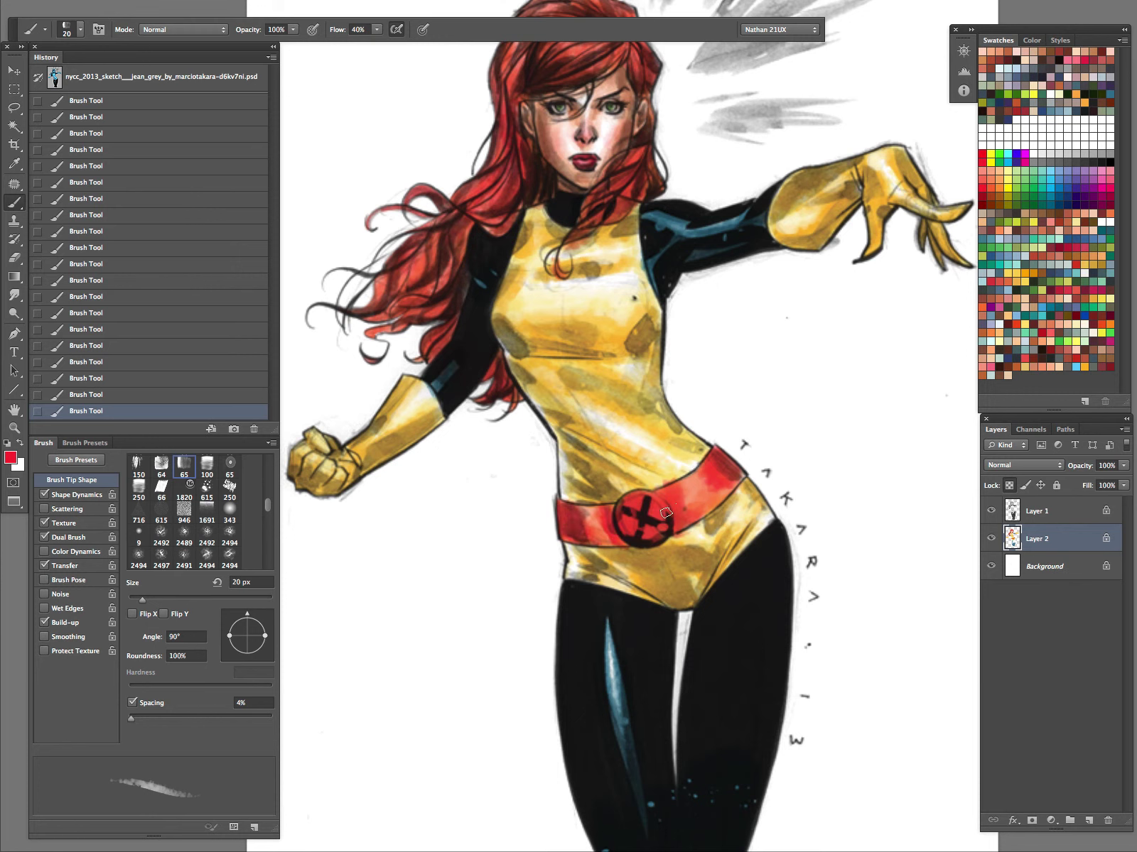
{"action": "left_click_drag", "start_coordinate": [732, 462], "coordinate": [719, 495]}
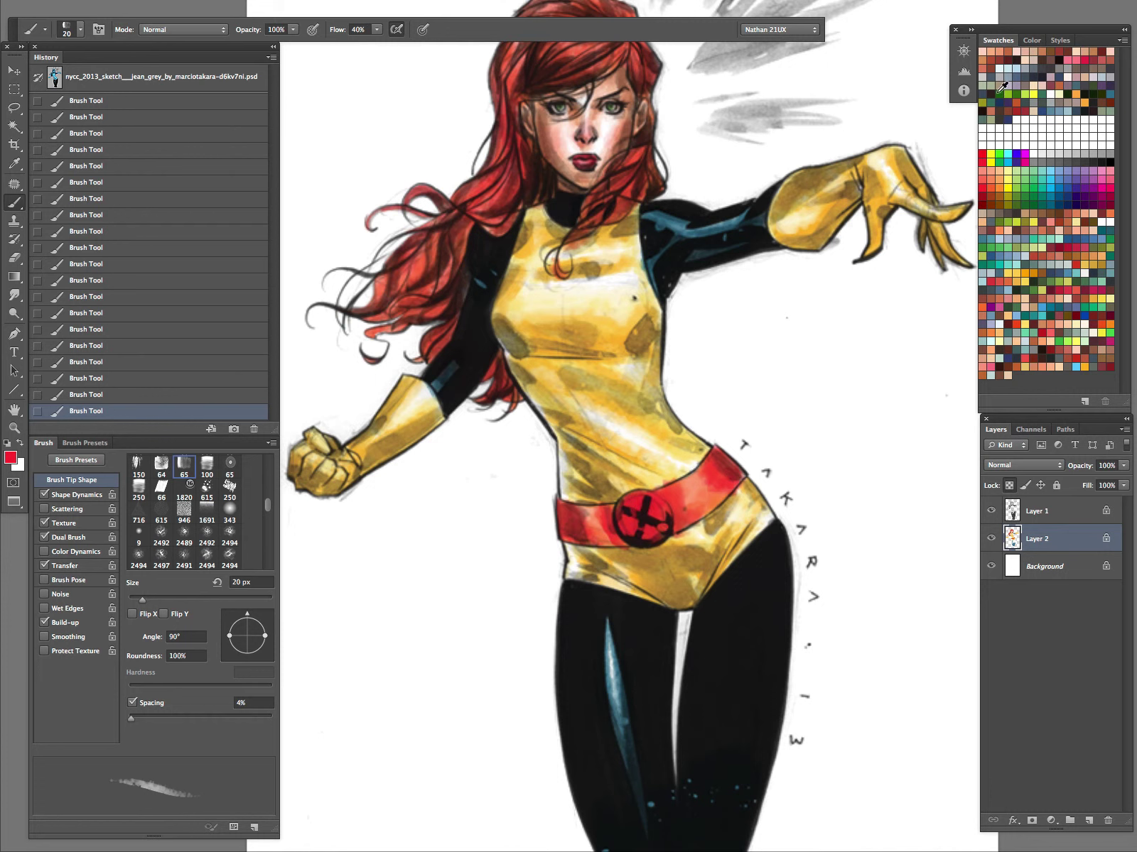
- Shade the belt's ends and the area around the buckle with dark red at 20 px
{"action": "left_click", "coordinate": [987, 179]}
{"action": "left_click_drag", "start_coordinate": [722, 463], "coordinate": [730, 478]}
{"action": "mouse_move", "coordinate": [665, 497]}
{"action": "left_mouse_down"}
{"action": "mouse_move", "coordinate": [658, 538]}
{"action": "mouse_move", "coordinate": [649, 506]}
{"action": "mouse_move", "coordinate": [643, 528]}
{"action": "mouse_move", "coordinate": [582, 510]}
{"action": "mouse_move", "coordinate": [572, 541]}
{"action": "left_mouse_up"}
{"action": "mouse_move", "coordinate": [759, 313]}
{"action": "left_mouse_down"}
{"action": "mouse_move", "coordinate": [741, 505]}
{"action": "mouse_move", "coordinate": [739, 495]}
{"action": "left_mouse_up"}
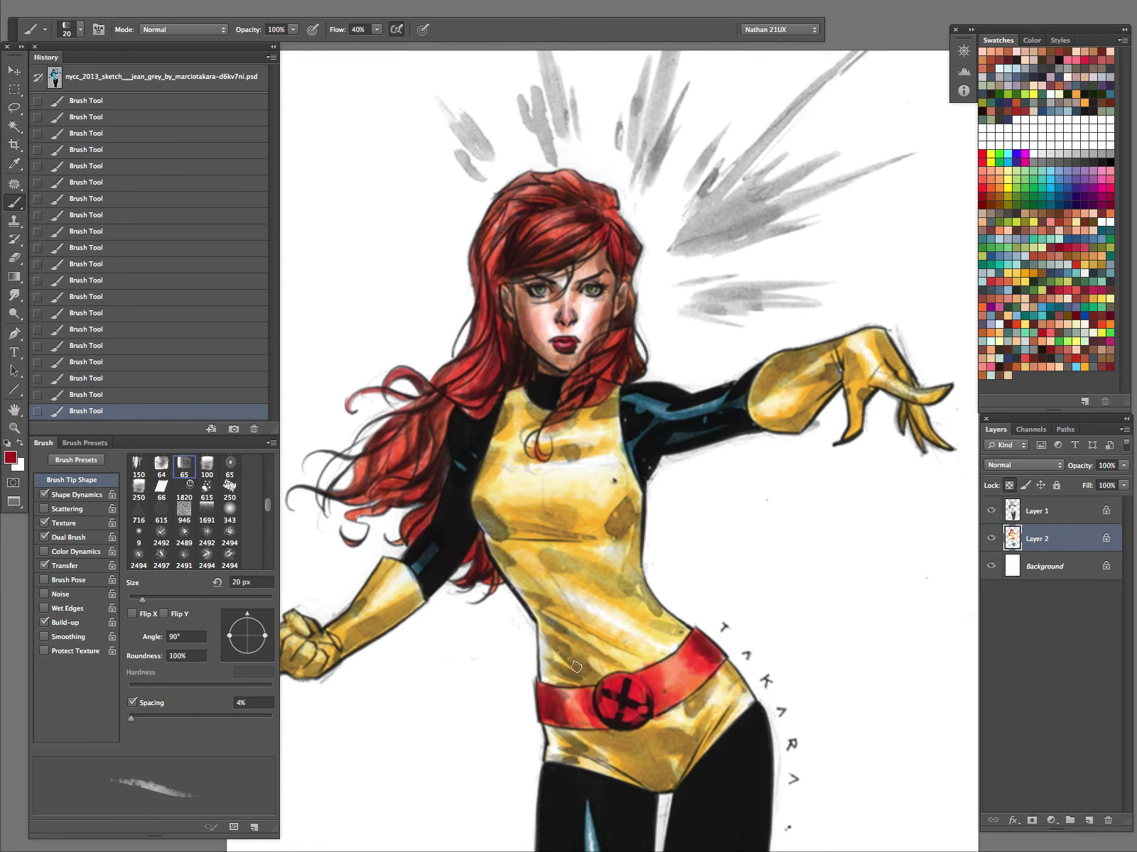
{"action": "key", "text": "super+space"}
{"action": "left_click_drag", "start_coordinate": [752, 407], "coordinate": [697, 504]}
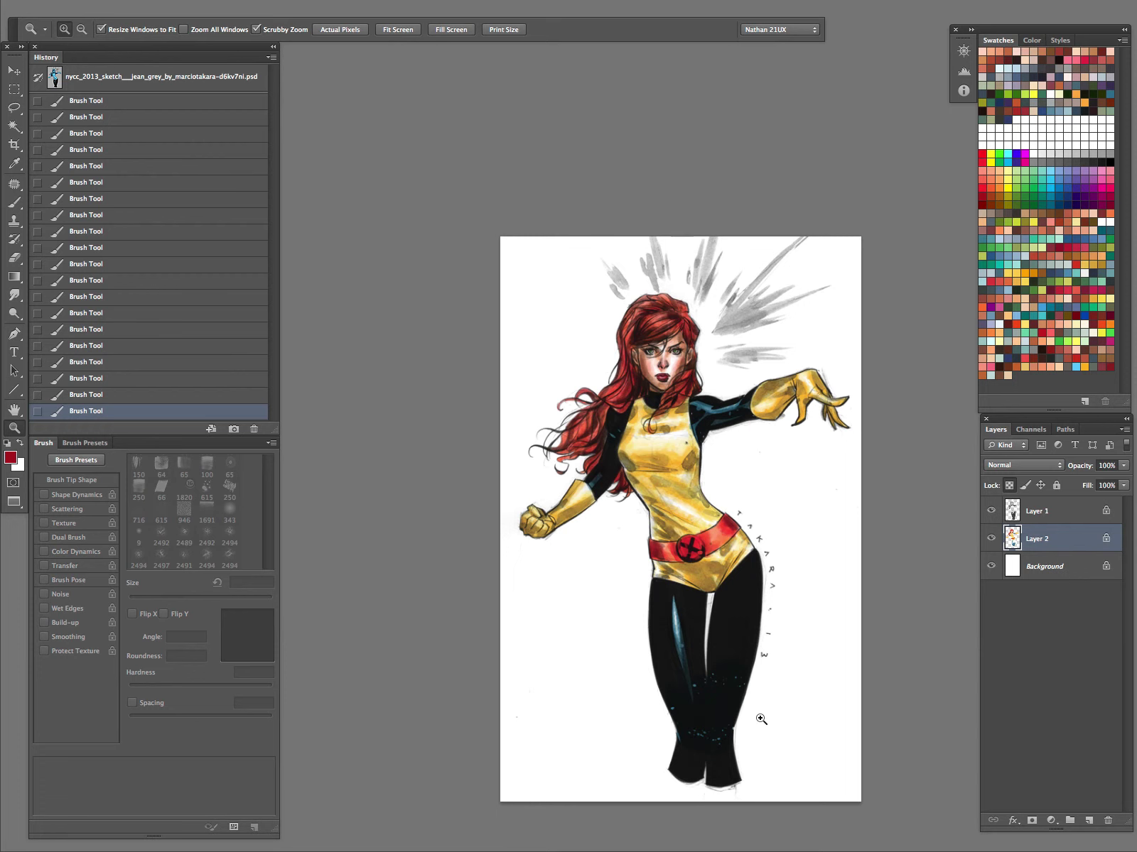
{"action": "left_click", "coordinate": [28, 26]}
{"action": "key", "text": "Escape"}
{"action": "key", "text": "b"}
{"action": "left_click", "coordinate": [29, 29]}
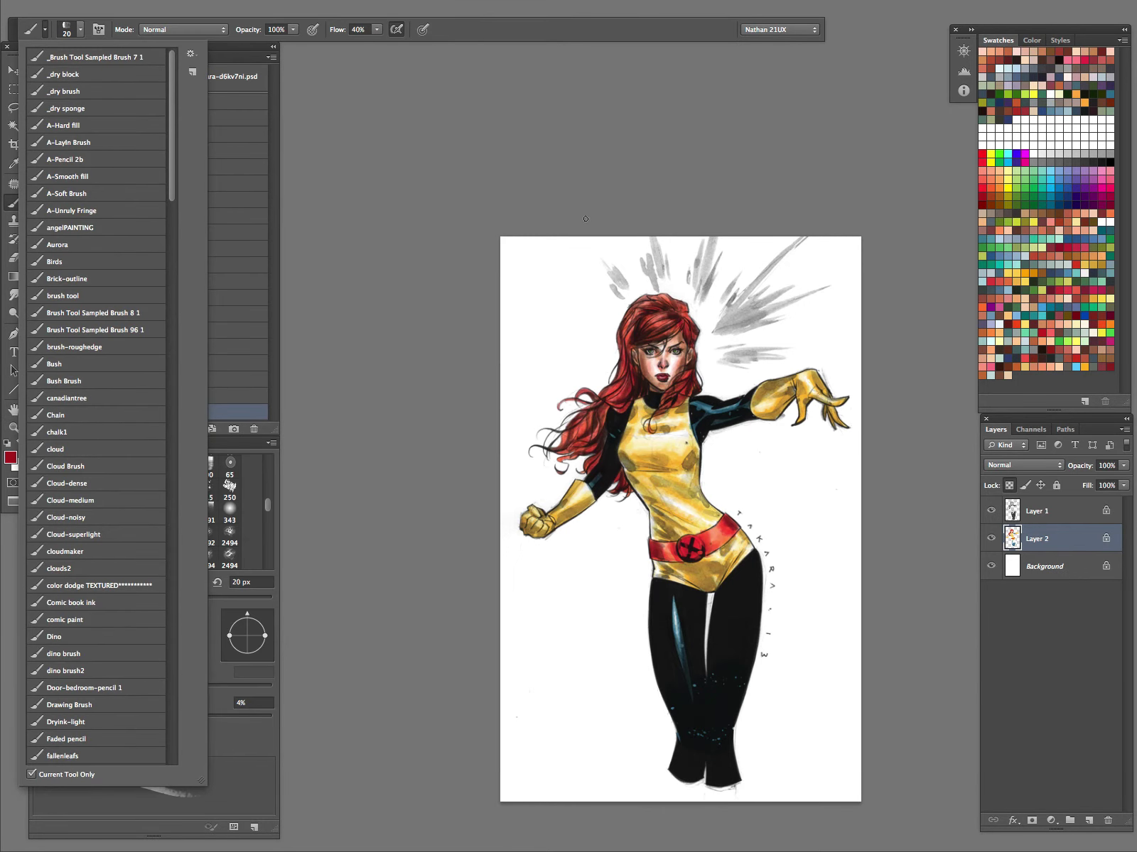
{"action": "key", "text": "Escape"}
- Enlarge the brush to 150 px and add a new layer directly above Layer 2
{"action": "key", "text": "bracketright"}
{"action": "key", "text": "bracketright"}
{"action": "key", "text": "bracketright"}
{"action": "key", "text": "bracketright"}
{"action": "key", "text": "bracketright"}
{"action": "key", "text": "bracketright"}
{"action": "key", "text": "bracketright"}
{"action": "key", "text": "bracketright"}
{"action": "key", "text": "bracketright"}
{"action": "key", "text": "bracketright"}
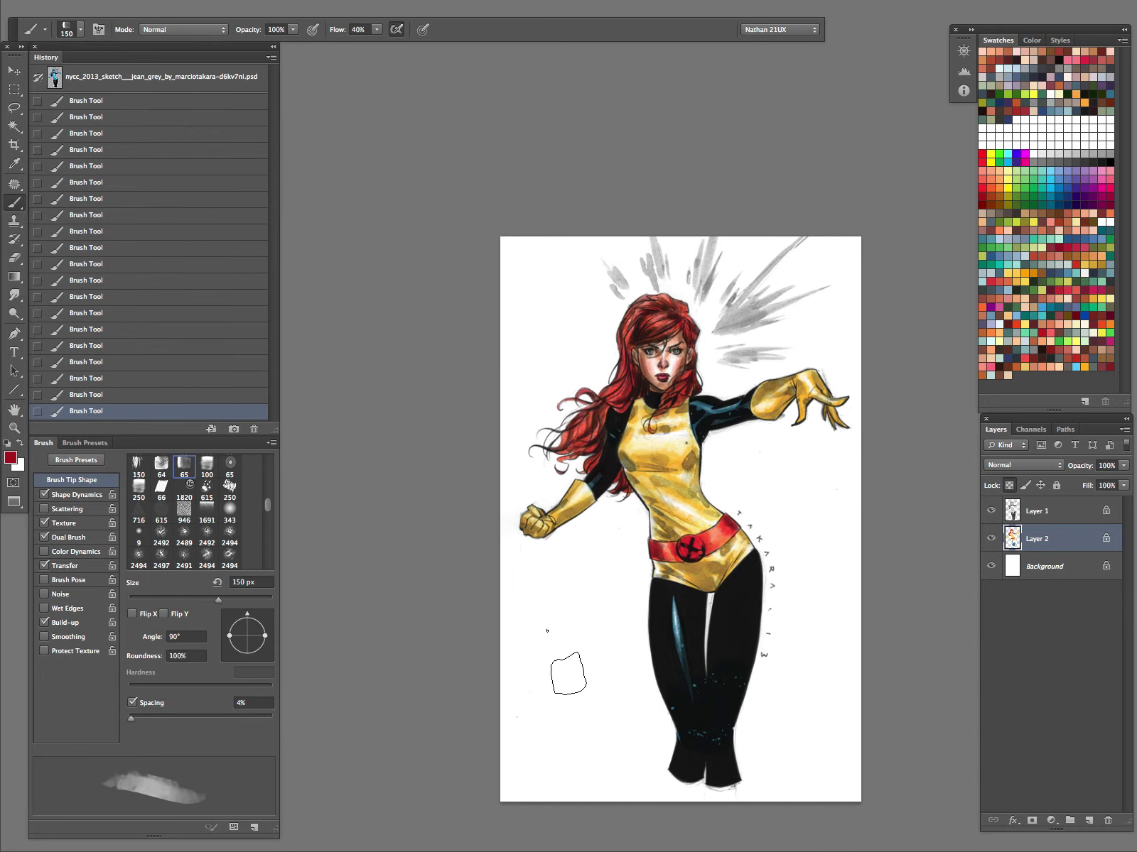
{"action": "key", "text": "ctrl+shift+n"}
{"action": "key", "text": "Return"}
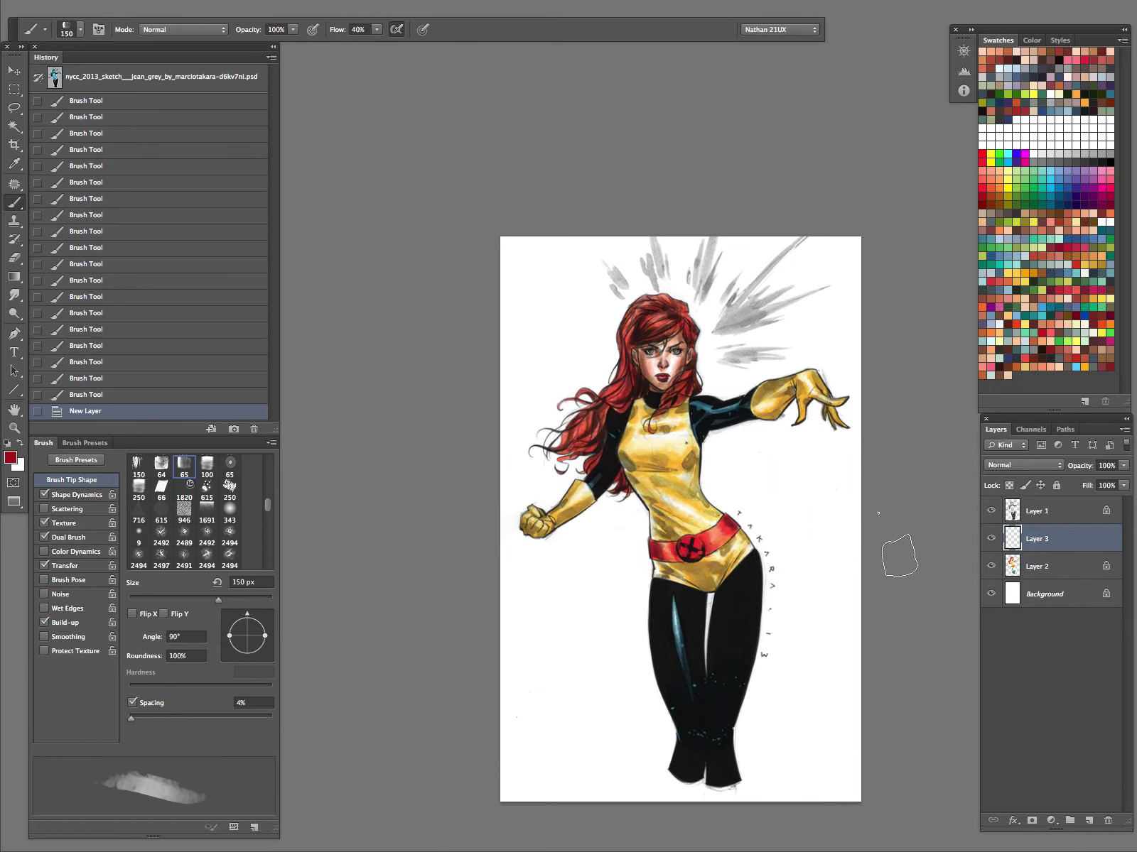
- Try broad dark red strokes on the blank area beside the legs at 150 px and clear them from the new layer
{"action": "mouse_move", "coordinate": [592, 599]}
{"action": "left_mouse_down"}
{"action": "mouse_move", "coordinate": [552, 689]}
{"action": "mouse_move", "coordinate": [604, 673]}
{"action": "mouse_move", "coordinate": [607, 755]}
{"action": "left_mouse_up"}
{"action": "mouse_move", "coordinate": [612, 567]}
{"action": "left_mouse_down"}
{"action": "mouse_move", "coordinate": [586, 583]}
{"action": "mouse_move", "coordinate": [578, 753]}
{"action": "left_mouse_up"}
{"action": "mouse_move", "coordinate": [577, 559]}
{"action": "left_mouse_down"}
{"action": "mouse_move", "coordinate": [597, 625]}
{"action": "mouse_move", "coordinate": [590, 739]}
{"action": "left_mouse_up"}
{"action": "mouse_move", "coordinate": [582, 595]}
{"action": "left_mouse_down"}
{"action": "mouse_move", "coordinate": [563, 668]}
{"action": "mouse_move", "coordinate": [584, 706]}
{"action": "mouse_move", "coordinate": [615, 601]}
{"action": "mouse_move", "coordinate": [625, 792]}
{"action": "left_mouse_up"}
{"action": "left_click_drag", "start_coordinate": [596, 611], "coordinate": [597, 788]}
{"action": "key", "text": "ctrl+a"}
{"action": "key", "text": "Delete"}
{"action": "key", "text": "ctrl+d"}
{"action": "mouse_move", "coordinate": [539, 661]}
{"action": "left_mouse_down"}
{"action": "mouse_move", "coordinate": [576, 662]}
{"action": "mouse_move", "coordinate": [571, 650]}
{"action": "mouse_move", "coordinate": [563, 643]}
{"action": "mouse_move", "coordinate": [562, 699]}
{"action": "left_mouse_up"}
{"action": "key", "text": "ctrl+z"}
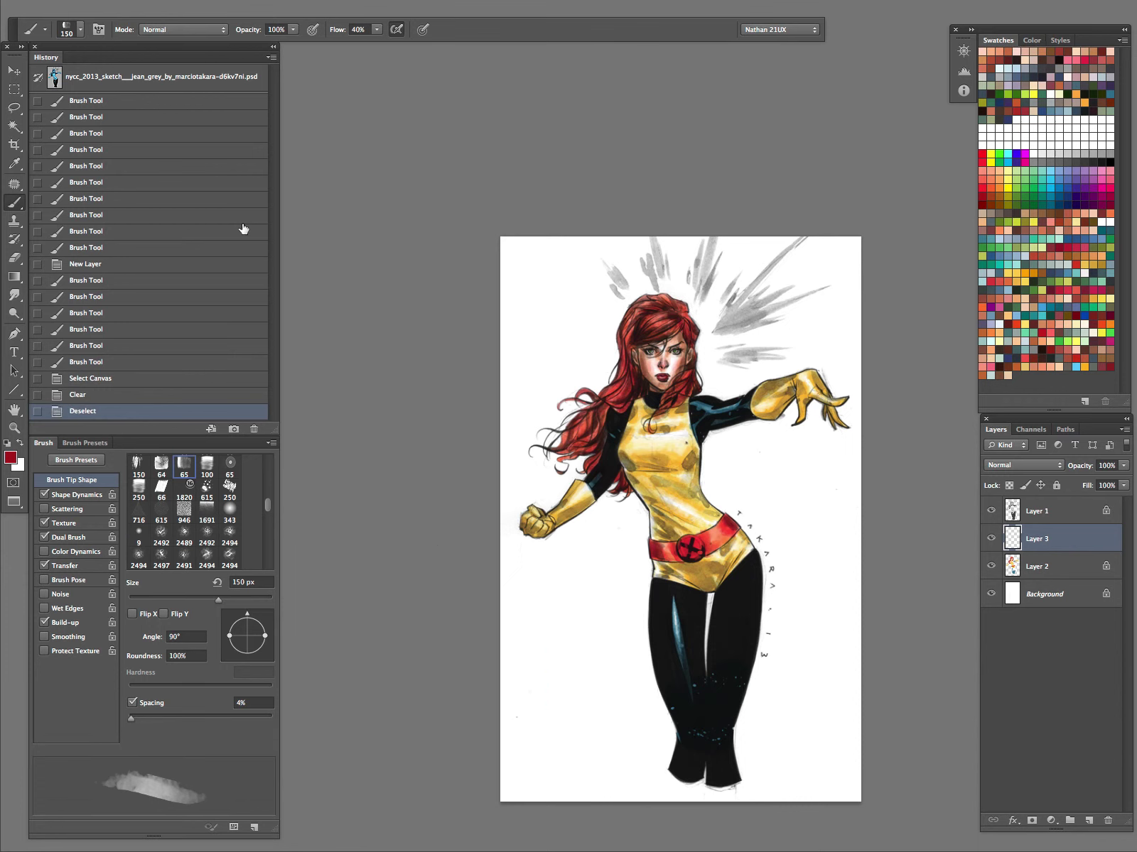
- Try the Watercolour-clio brush preset with dark red strokes beside the figure and clear them from the layer
{"action": "left_click", "coordinate": [42, 30]}
{"action": "left_click_drag", "start_coordinate": [172, 155], "coordinate": [170, 705]}
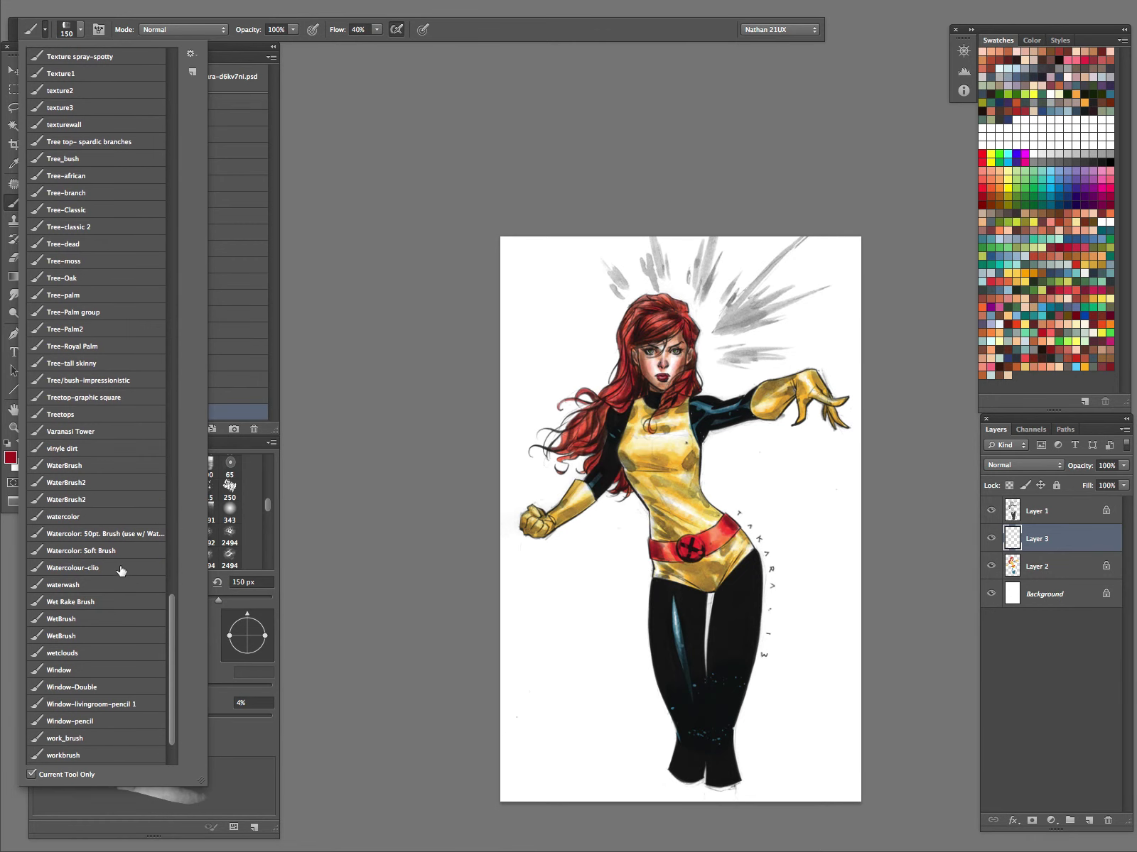
{"action": "left_click", "coordinate": [121, 570]}
{"action": "left_click", "coordinate": [523, 28]}
{"action": "mouse_move", "coordinate": [579, 573]}
{"action": "left_mouse_down"}
{"action": "mouse_move", "coordinate": [561, 675]}
{"action": "mouse_move", "coordinate": [588, 592]}
{"action": "mouse_move", "coordinate": [557, 728]}
{"action": "left_mouse_up"}
{"action": "mouse_move", "coordinate": [611, 564]}
{"action": "left_mouse_down"}
{"action": "mouse_move", "coordinate": [578, 731]}
{"action": "mouse_move", "coordinate": [605, 600]}
{"action": "mouse_move", "coordinate": [591, 711]}
{"action": "left_mouse_up"}
{"action": "left_click_drag", "start_coordinate": [622, 558], "coordinate": [592, 740]}
{"action": "key", "text": "super+space"}
{"action": "mouse_move", "coordinate": [609, 632]}
{"action": "left_mouse_down"}
{"action": "mouse_move", "coordinate": [652, 641]}
{"action": "mouse_move", "coordinate": [602, 448]}
{"action": "left_mouse_up"}
{"action": "key", "text": "b"}
{"action": "mouse_move", "coordinate": [600, 718]}
{"action": "left_mouse_down"}
{"action": "mouse_move", "coordinate": [591, 413]}
{"action": "mouse_move", "coordinate": [600, 373]}
{"action": "left_mouse_up"}
{"action": "mouse_move", "coordinate": [574, 682]}
{"action": "left_mouse_down"}
{"action": "mouse_move", "coordinate": [591, 355]}
{"action": "mouse_move", "coordinate": [555, 760]}
{"action": "left_mouse_up"}
{"action": "mouse_move", "coordinate": [546, 753]}
{"action": "left_mouse_down"}
{"action": "mouse_move", "coordinate": [561, 313]}
{"action": "mouse_move", "coordinate": [501, 753]}
{"action": "left_mouse_up"}
{"action": "left_click_drag", "start_coordinate": [487, 717], "coordinate": [490, 398]}
{"action": "left_click_drag", "start_coordinate": [416, 235], "coordinate": [325, 746]}
{"action": "left_click_drag", "start_coordinate": [333, 596], "coordinate": [357, 733]}
{"action": "key", "text": "super+a"}
{"action": "key", "text": "Delete"}
{"action": "key", "text": "super+d"}
- Make white the foreground color and paint small highlights on the bent arm's sleeve beside the glove cuff
{"action": "key", "text": "super+space"}
{"action": "left_click_drag", "start_coordinate": [652, 341], "coordinate": [638, 458]}
{"action": "left_click_drag", "start_coordinate": [638, 458], "coordinate": [522, 785]}
{"action": "left_click", "coordinate": [618, 412]}
{"action": "left_click_drag", "start_coordinate": [502, 577], "coordinate": [763, 541]}
{"action": "key", "text": "d"}
{"action": "key", "text": "x"}
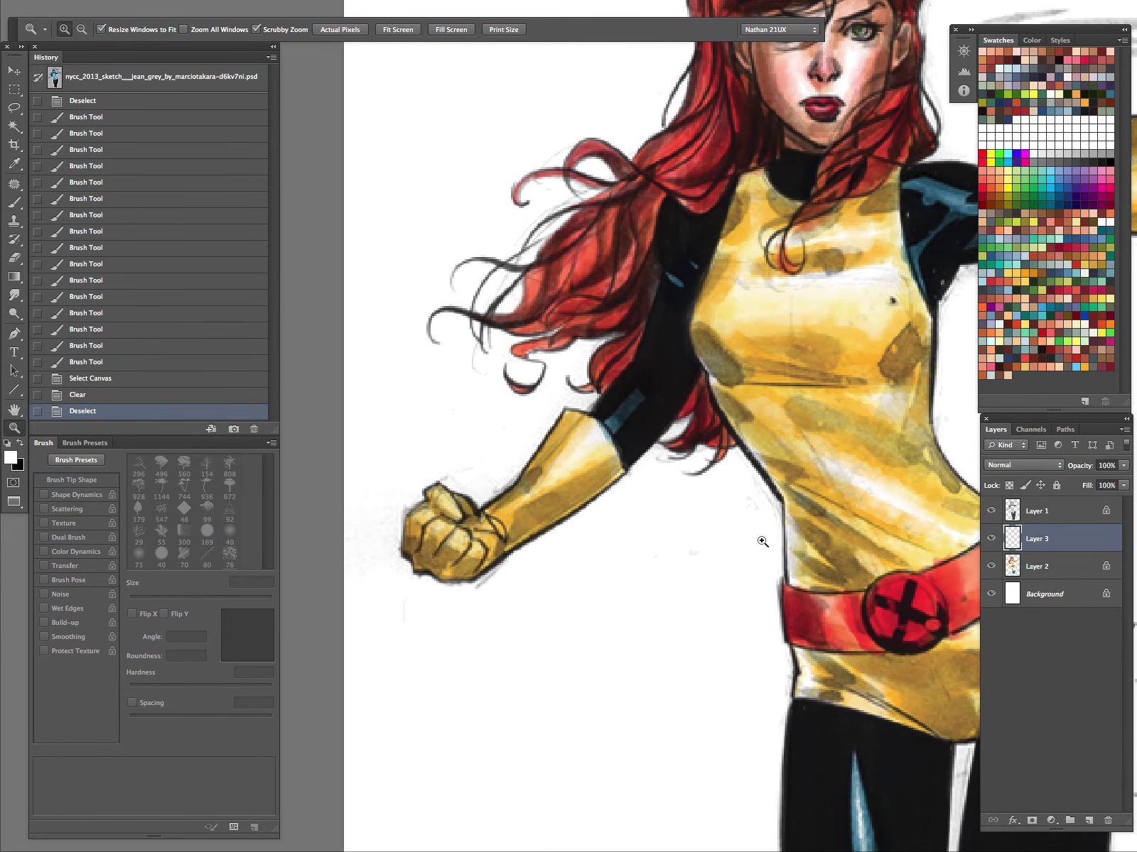
{"action": "key", "text": "b"}
{"action": "key", "text": "bracketleft"}
{"action": "key", "text": "bracketleft"}
{"action": "mouse_move", "coordinate": [612, 425]}
{"action": "left_mouse_down"}
{"action": "mouse_move", "coordinate": [630, 405]}
{"action": "mouse_move", "coordinate": [610, 426]}
{"action": "left_mouse_up"}
{"action": "left_click_drag", "start_coordinate": [618, 416], "coordinate": [604, 431]}
- Add thin white highlights along the forearm and knuckles of the clenched-fist glove
{"action": "left_click_drag", "start_coordinate": [549, 478], "coordinate": [527, 494]}
{"action": "left_click_drag", "start_coordinate": [544, 482], "coordinate": [506, 510]}
{"action": "left_click_drag", "start_coordinate": [565, 415], "coordinate": [546, 450]}
{"action": "mouse_move", "coordinate": [441, 495]}
{"action": "left_mouse_down"}
{"action": "mouse_move", "coordinate": [456, 513]}
{"action": "mouse_move", "coordinate": [422, 513]}
{"action": "mouse_move", "coordinate": [422, 537]}
{"action": "left_mouse_up"}
{"action": "left_click_drag", "start_coordinate": [446, 529], "coordinate": [439, 541]}
{"action": "left_click_drag", "start_coordinate": [505, 495], "coordinate": [491, 508]}
- Add fine white highlight strokes to the flowing hair locks with the 5 px brush
{"action": "left_click_drag", "start_coordinate": [766, 396], "coordinate": [599, 570]}
{"action": "left_click_drag", "start_coordinate": [528, 316], "coordinate": [508, 338]}
{"action": "mouse_move", "coordinate": [537, 319]}
{"action": "left_mouse_down"}
{"action": "mouse_move", "coordinate": [518, 343]}
{"action": "mouse_move", "coordinate": [485, 323]}
{"action": "mouse_move", "coordinate": [452, 326]}
{"action": "left_mouse_up"}
{"action": "left_click_drag", "start_coordinate": [402, 423], "coordinate": [373, 447]}
{"action": "left_click_drag", "start_coordinate": [376, 437], "coordinate": [359, 469]}
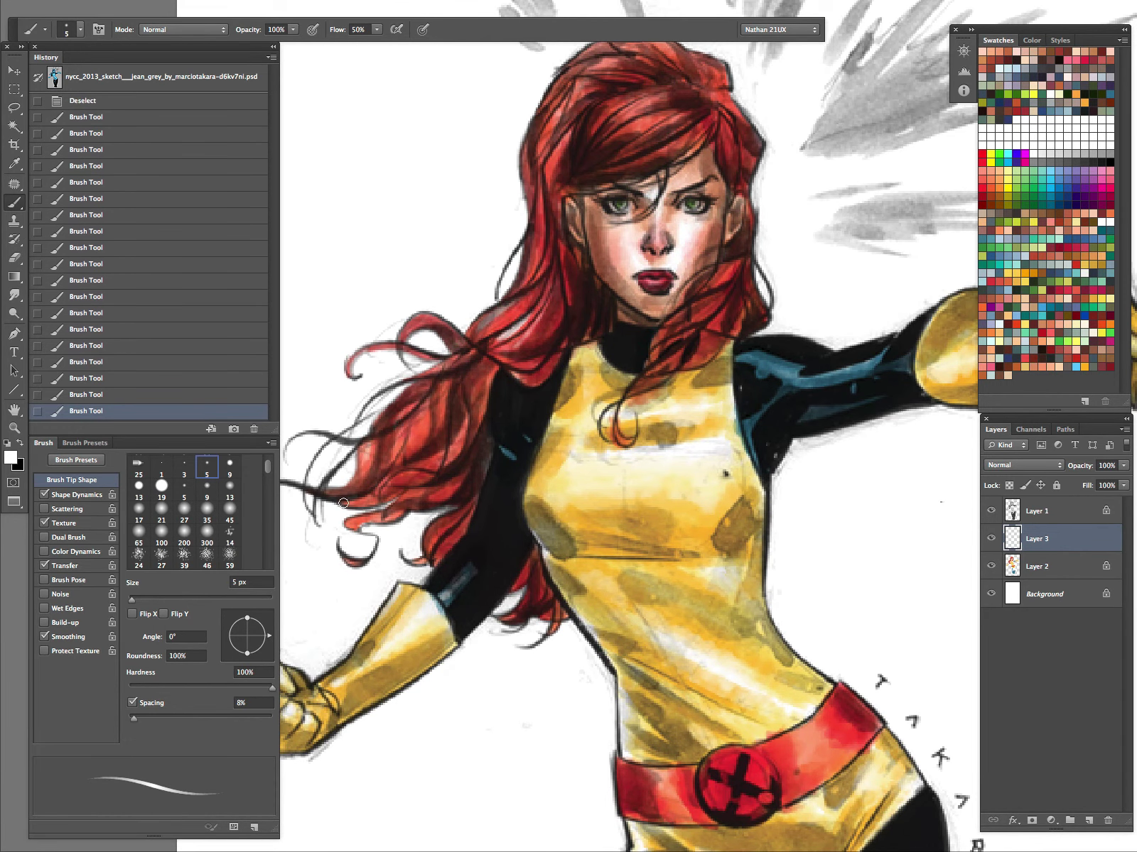
- Paint a white highlight on the side of the yellow chest with a 15 px brush
{"action": "key", "text": "bracketright"}
{"action": "key", "text": "bracketright"}
{"action": "key", "text": "bracketright"}
{"action": "key", "text": "bracketright"}
{"action": "key", "text": "bracketright"}
{"action": "key", "text": "bracketright"}
{"action": "left_click_drag", "start_coordinate": [571, 479], "coordinate": [556, 488]}
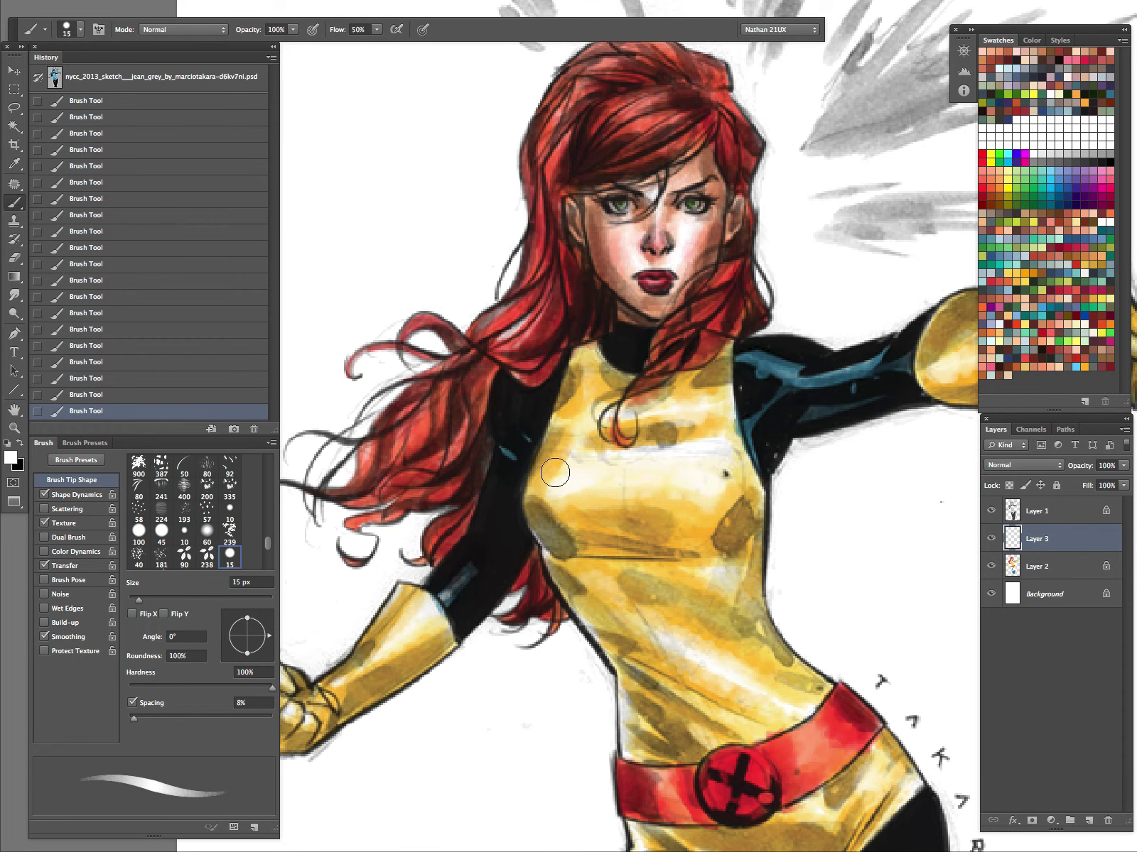
- Add white highlights along the black sleeve of the outstretched arm with a smaller brush
{"action": "key", "text": "bracketleft"}
{"action": "key", "text": "bracketleft"}
{"action": "key", "text": "bracketleft"}
{"action": "key", "text": "bracketleft"}
{"action": "key", "text": "bracketleft"}
{"action": "left_click_drag", "start_coordinate": [746, 357], "coordinate": [855, 370]}
- Add fine white highlights around the red belt and the adjoining waist with a 4 px brush
{"action": "left_click_drag", "start_coordinate": [830, 443], "coordinate": [693, 291]}
{"action": "key", "text": "bracketleft"}
{"action": "key", "text": "bracketleft"}
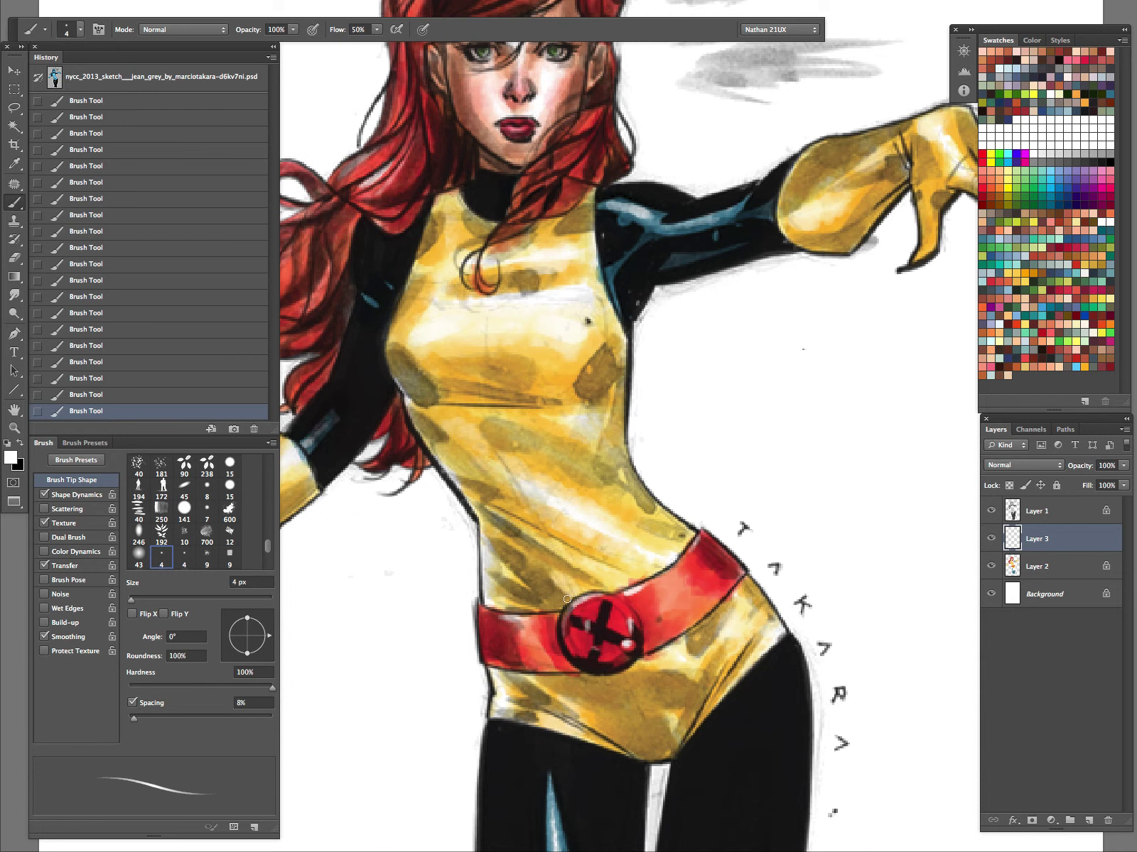
{"action": "left_click_drag", "start_coordinate": [839, 555], "coordinate": [664, 412]}
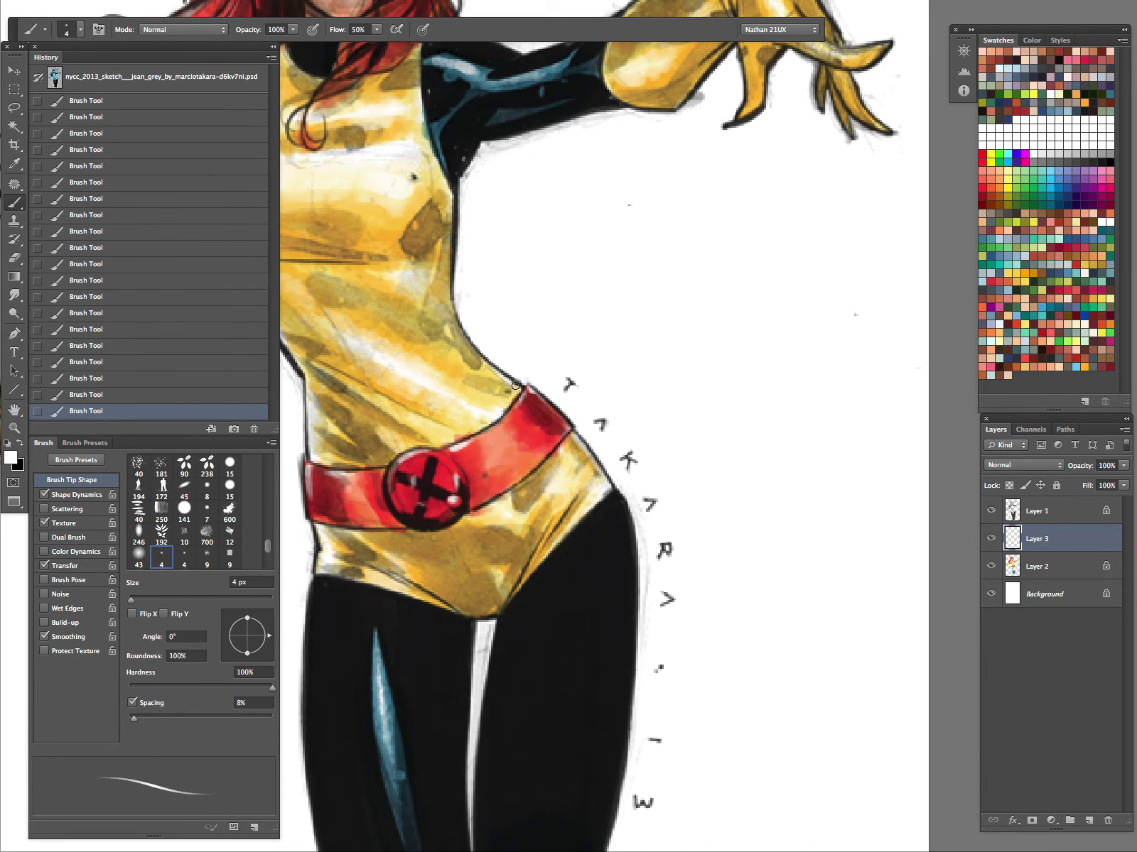
{"action": "scroll", "coordinate": [408, 309], "scroll_direction": "left", "scroll_amount": 5}
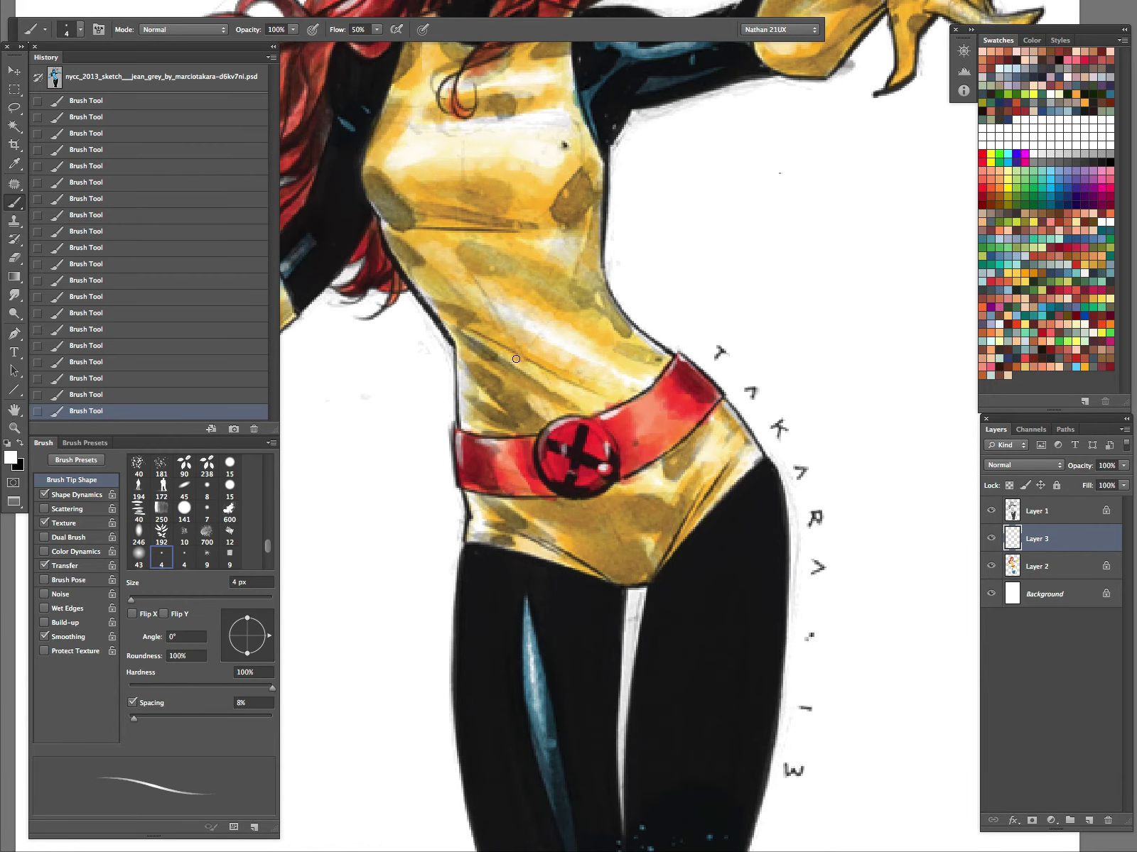
- Paint broader white highlights on the yellow torso and chest, using 7 px and 9 px brush sizes
{"action": "key", "text": "bracketright"}
{"action": "key", "text": "bracketright"}
{"action": "key", "text": "bracketright"}
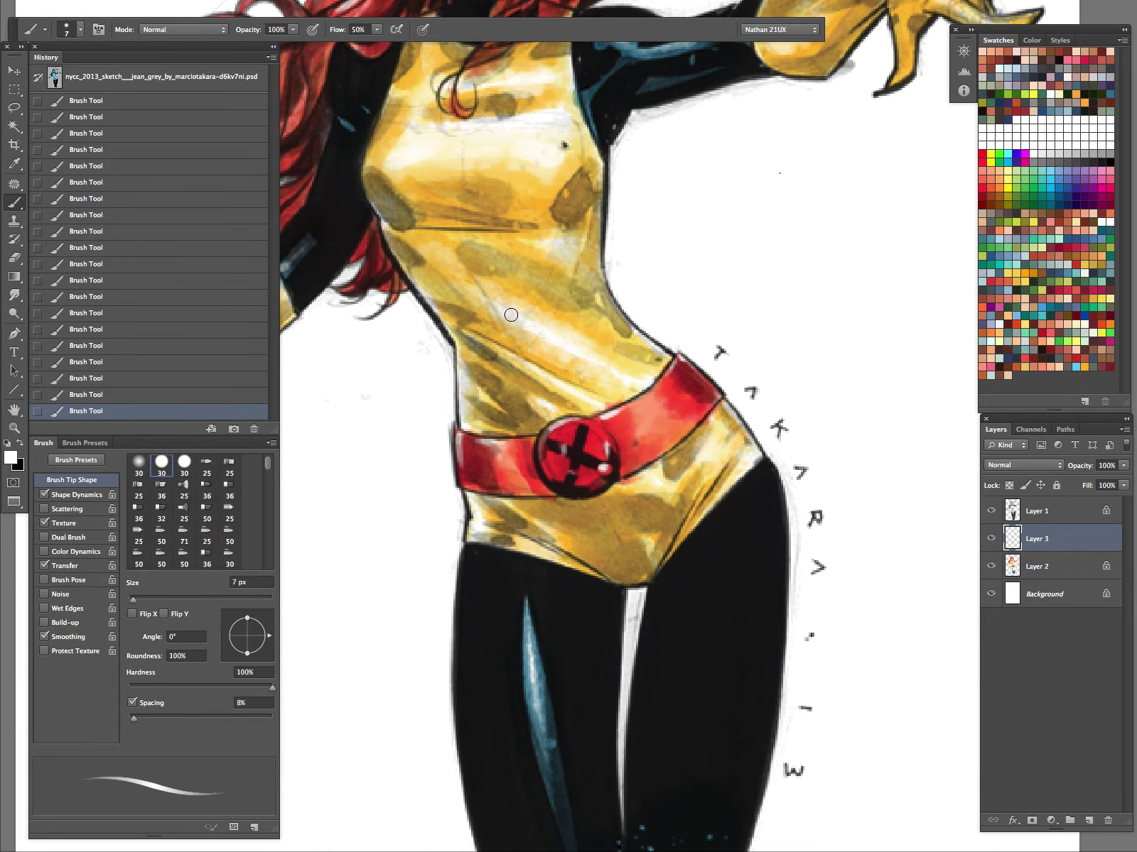
{"action": "key", "text": "bracketright"}
{"action": "key", "text": "bracketright"}
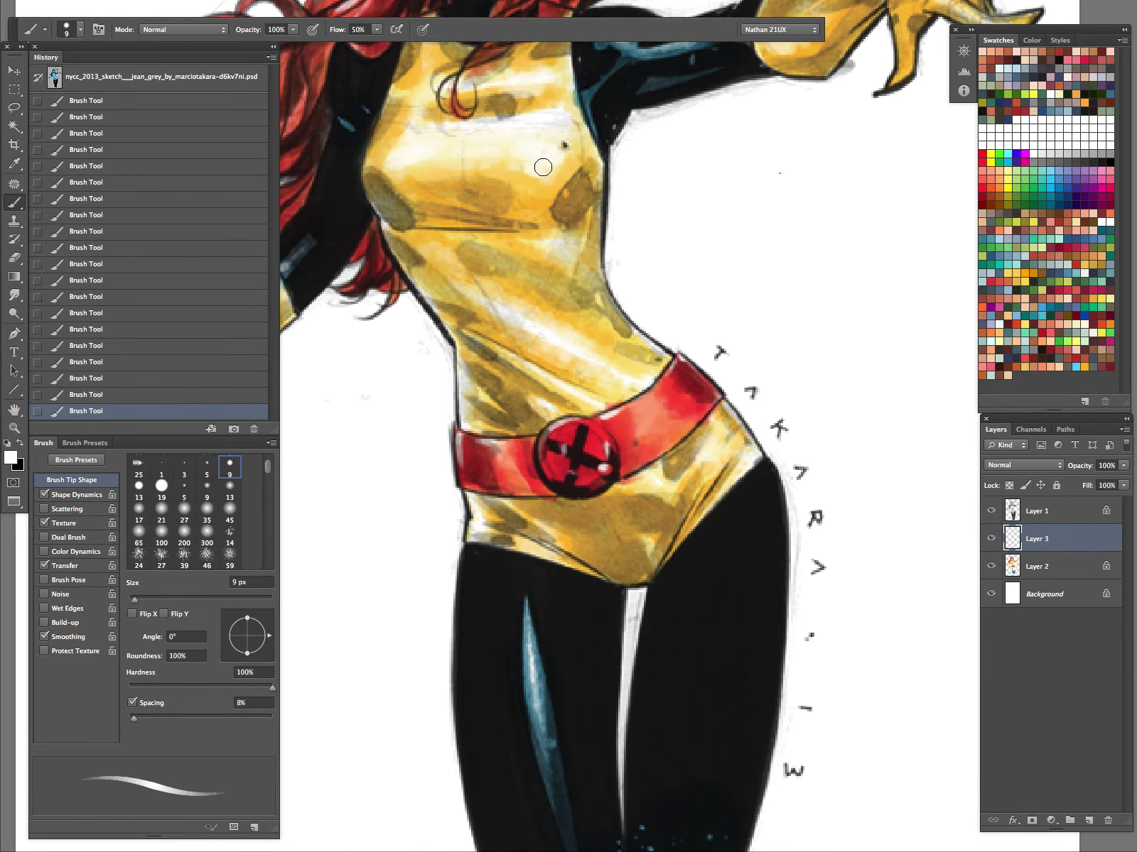
- Add small white highlights along the leg edges of the yellow costume bottom with 6 px and 4 px brushes
{"action": "key", "text": "bracketleft"}
{"action": "key", "text": "bracketleft"}
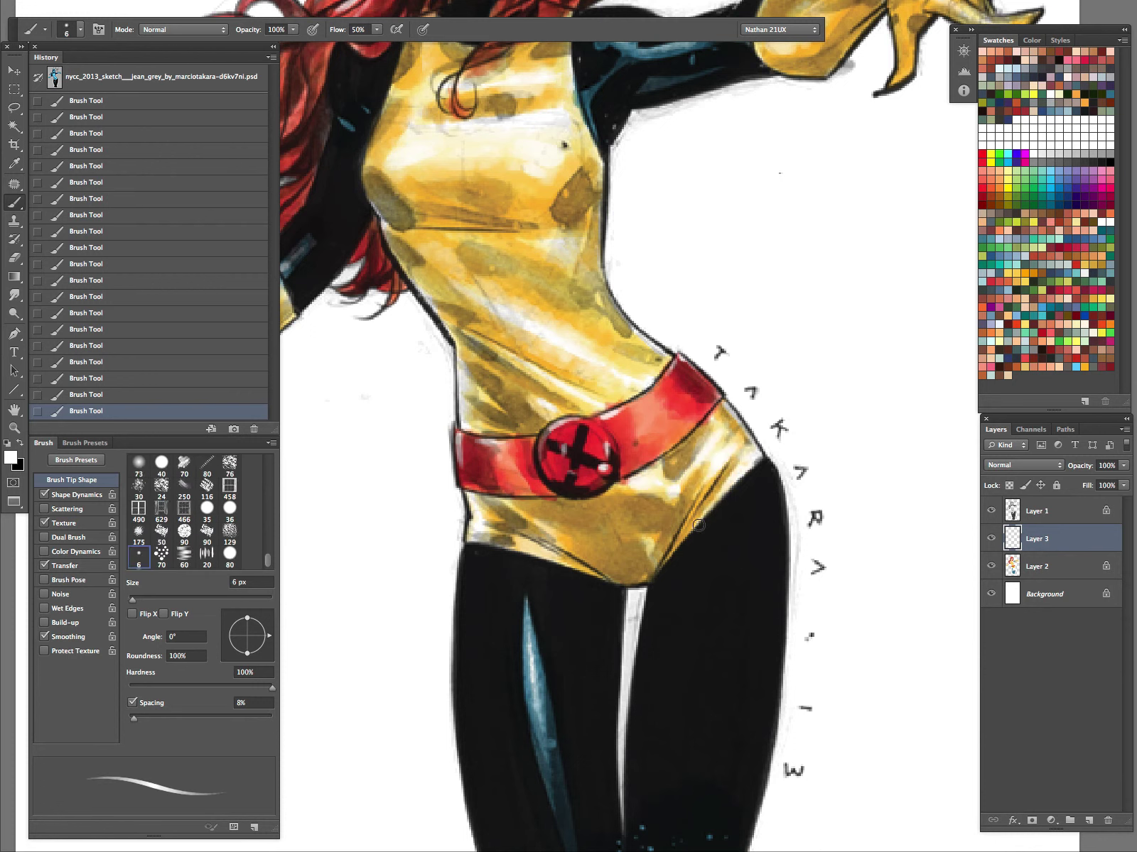
{"action": "key", "text": "bracketleft"}
{"action": "key", "text": "bracketleft"}
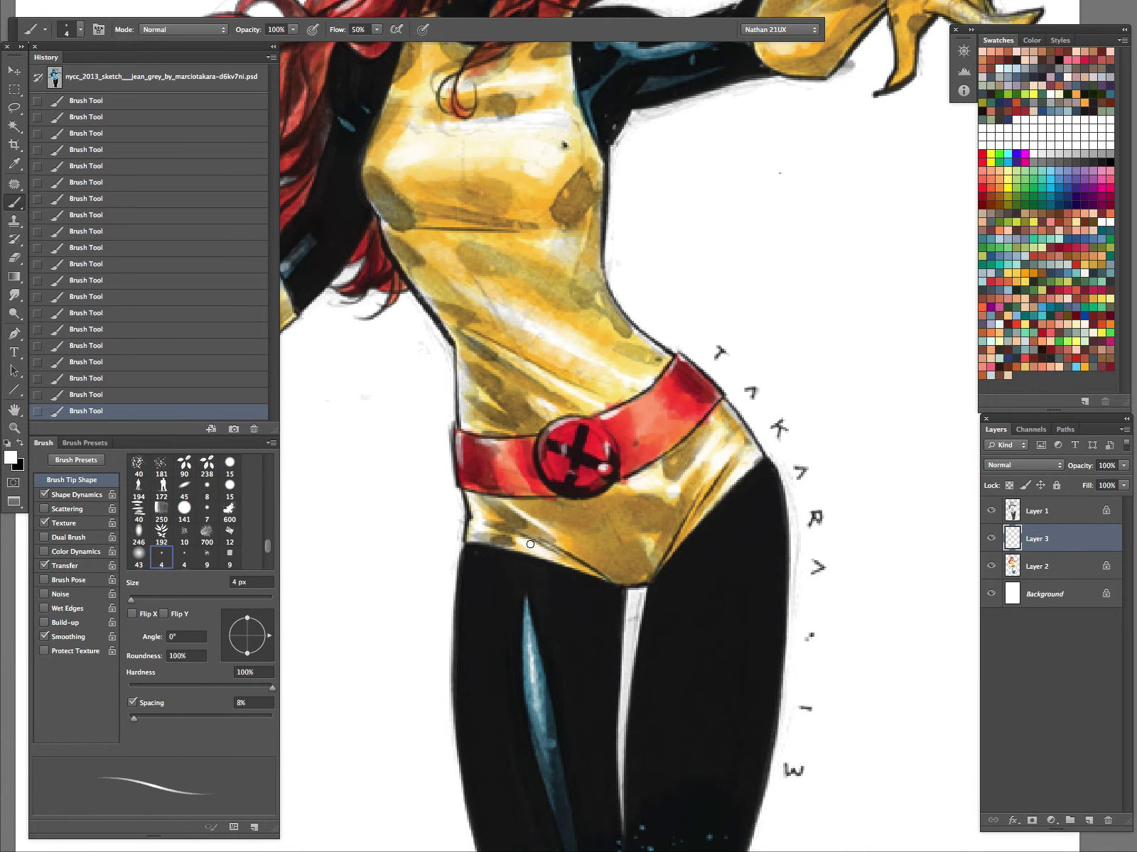
- Paint a white streak down the blue shine on the black thigh, finishing with a 6 px brush
{"action": "left_click_drag", "start_coordinate": [525, 604], "coordinate": [546, 721]}
{"action": "key", "text": "bracketright"}
{"action": "key", "text": "bracketright"}
{"action": "left_click_drag", "start_coordinate": [523, 608], "coordinate": [547, 735]}
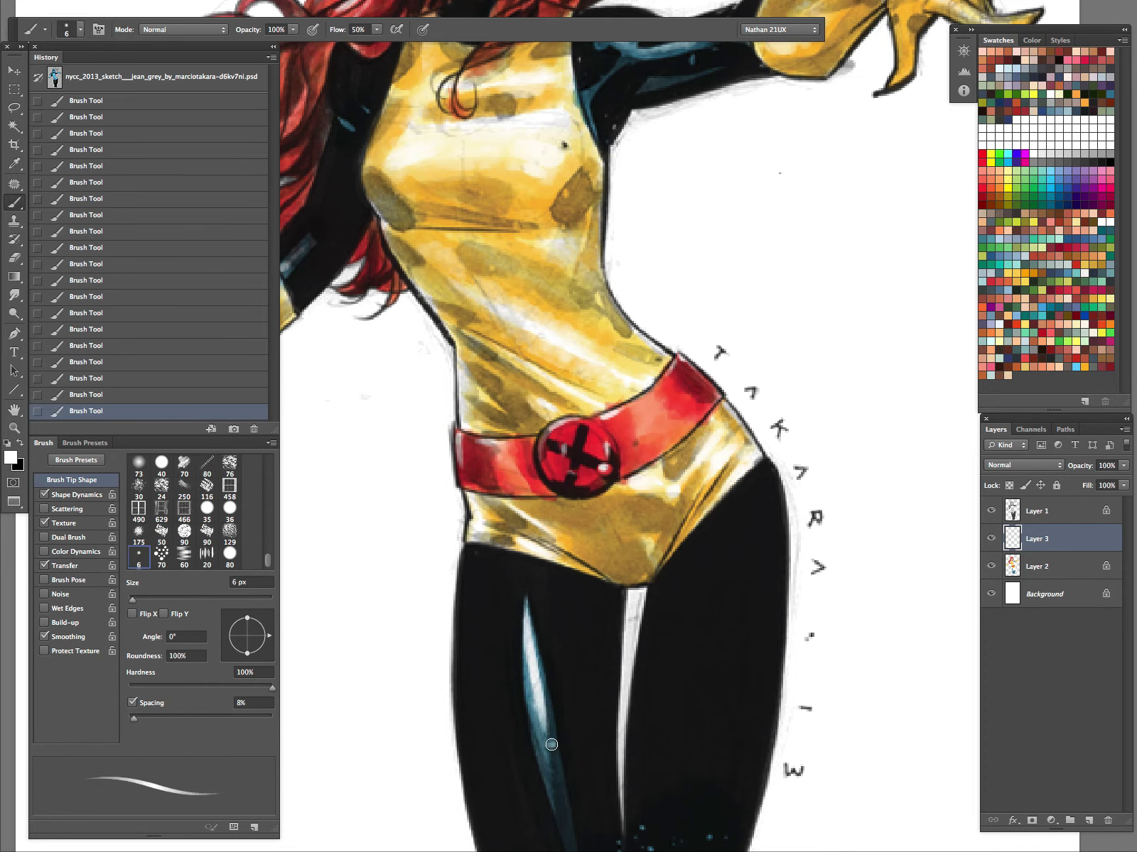
- Add thin white strokes to the blue sheen of the outstretched arm's sleeve with a 4 px brush
{"action": "left_click_drag", "start_coordinate": [739, 266], "coordinate": [760, 574]}
{"action": "key", "text": "bracketleft"}
{"action": "key", "text": "bracketleft"}
{"action": "left_click_drag", "start_coordinate": [659, 374], "coordinate": [718, 358]}
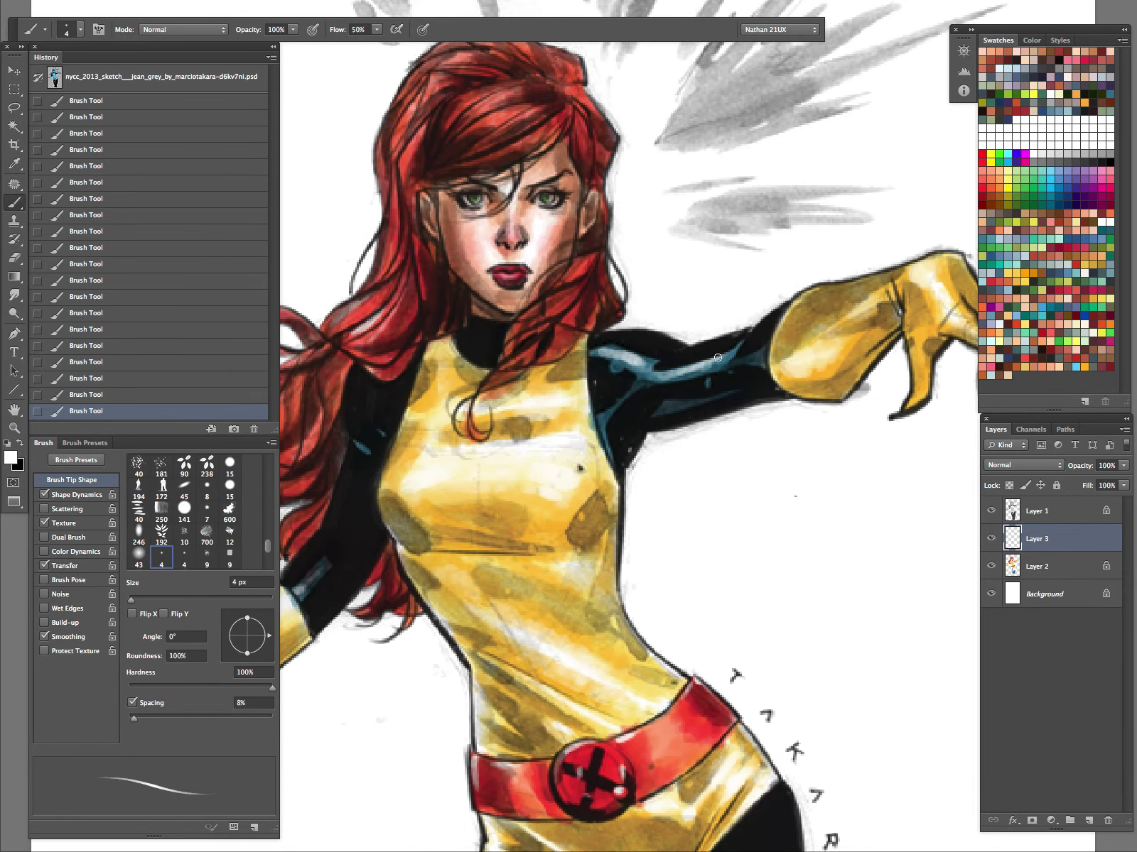
- Paint white highlights on the outstretched arm's glove, hand and fingers with a 6 px brush
{"action": "key", "text": "bracketright"}
{"action": "key", "text": "bracketright"}
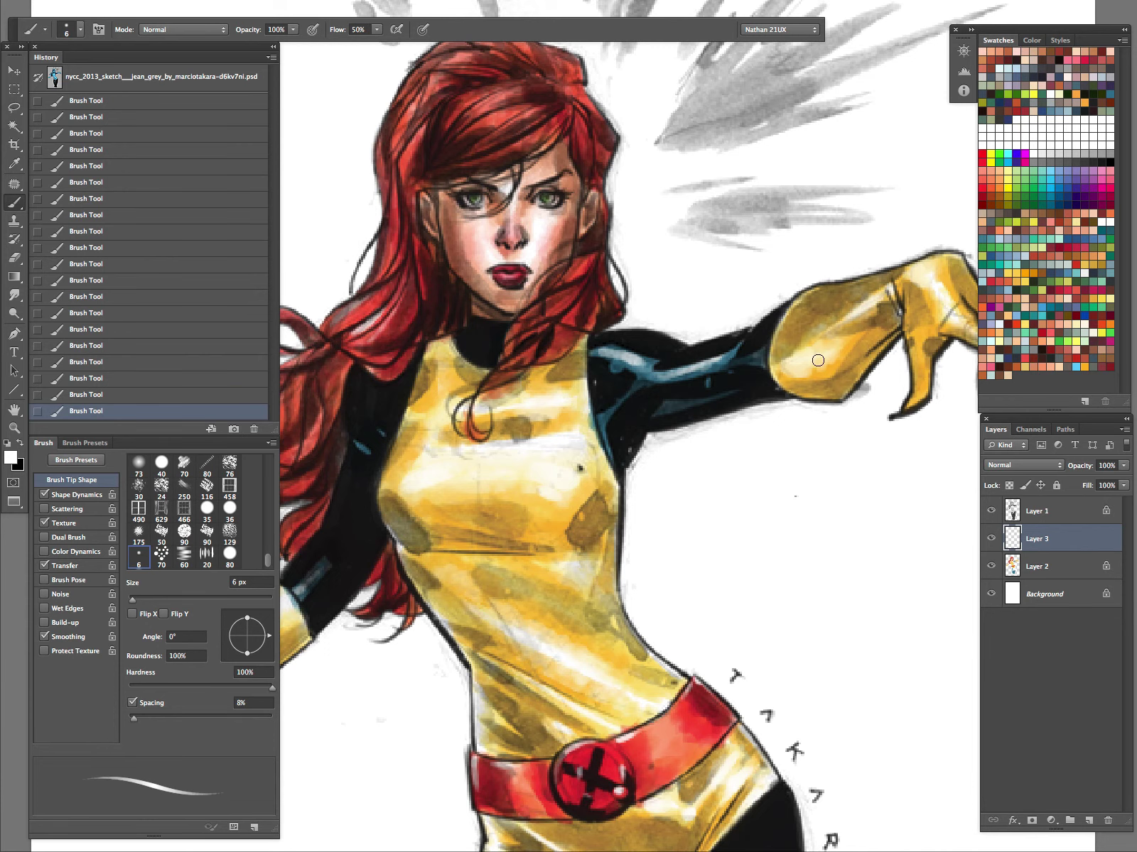
{"action": "left_click_drag", "start_coordinate": [858, 425], "coordinate": [584, 518]}
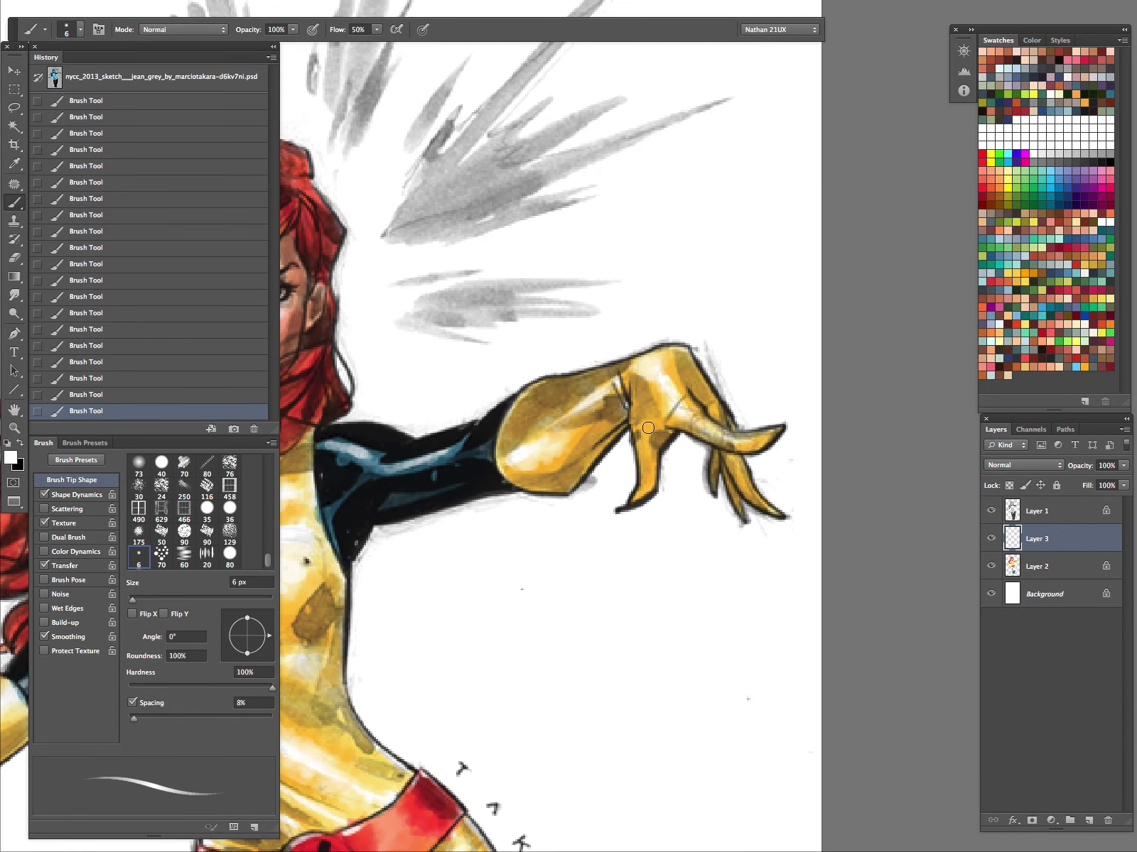
{"action": "left_click_drag", "start_coordinate": [677, 403], "coordinate": [732, 444]}
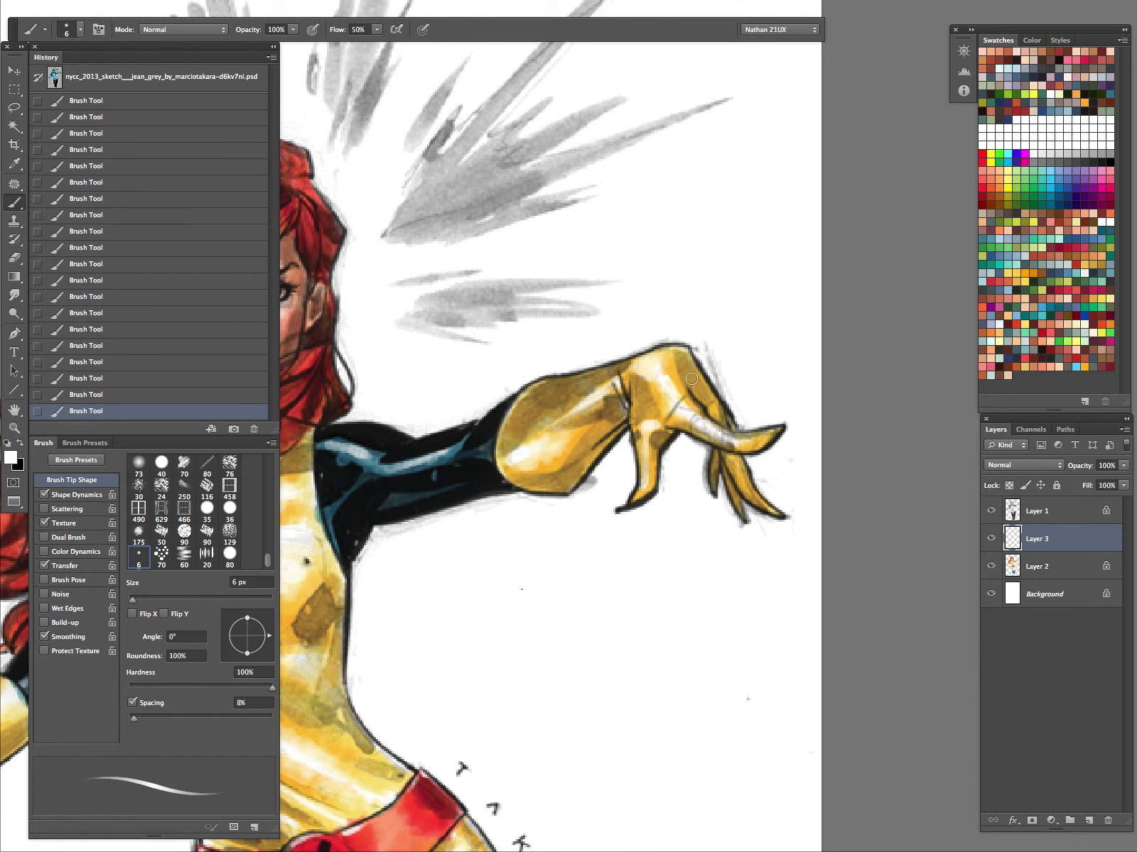
- Add tiny white highlights to the face and lips, reducing the brush to 2 px for the finest marks
{"action": "left_click_drag", "start_coordinate": [740, 386], "coordinate": [1040, 482]}
{"action": "key", "text": "bracketleft"}
{"action": "key", "text": "bracketleft"}
{"action": "key", "text": "bracketright"}
{"action": "key", "text": "bracketright"}
{"action": "key", "text": "bracketright"}
{"action": "key", "text": "bracketleft"}
{"action": "key", "text": "bracketleft"}
{"action": "key", "text": "bracketleft"}
{"action": "key", "text": "bracketleft"}
{"action": "key", "text": "bracketleft"}
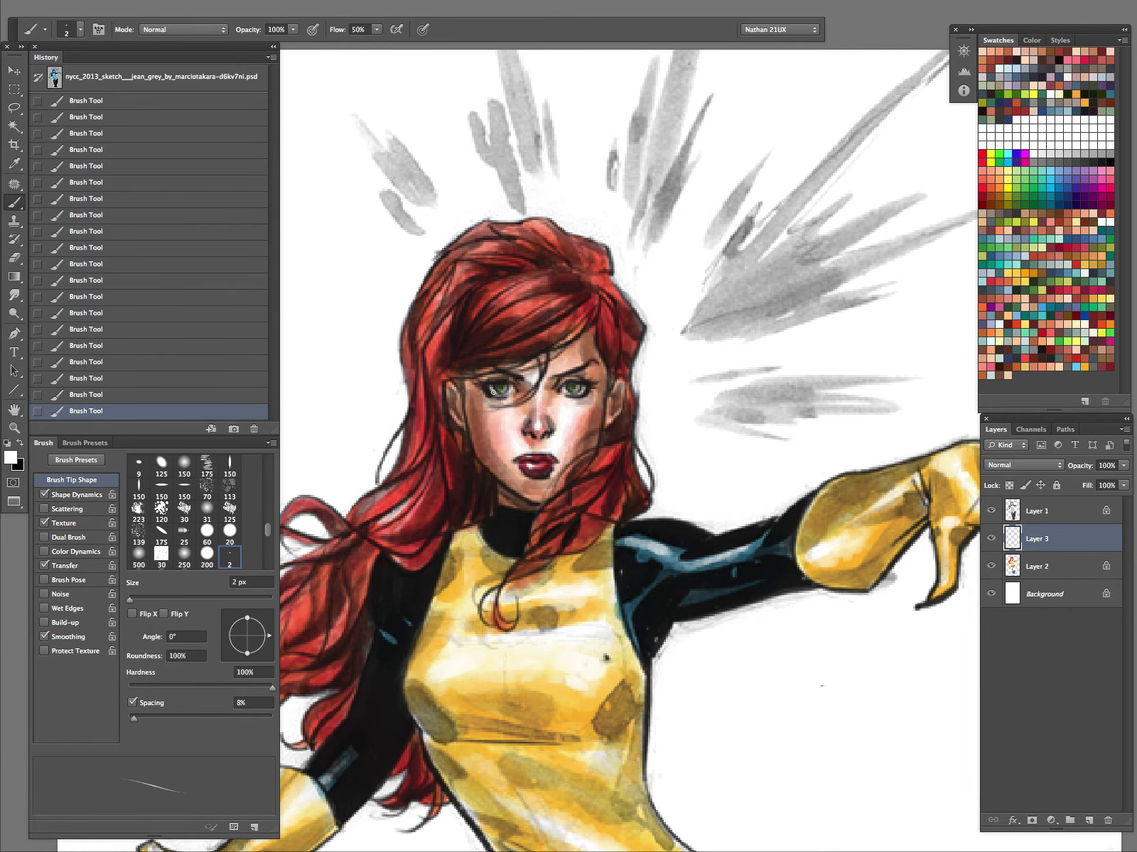
- Add white highlights to the red belt on both sides of the buckle with 7, 6 and 4 px brushes
{"action": "key", "text": "z"}
{"action": "left_click_drag", "start_coordinate": [662, 503], "coordinate": [589, 506]}
{"action": "left_click_drag", "start_coordinate": [756, 680], "coordinate": [699, 489]}
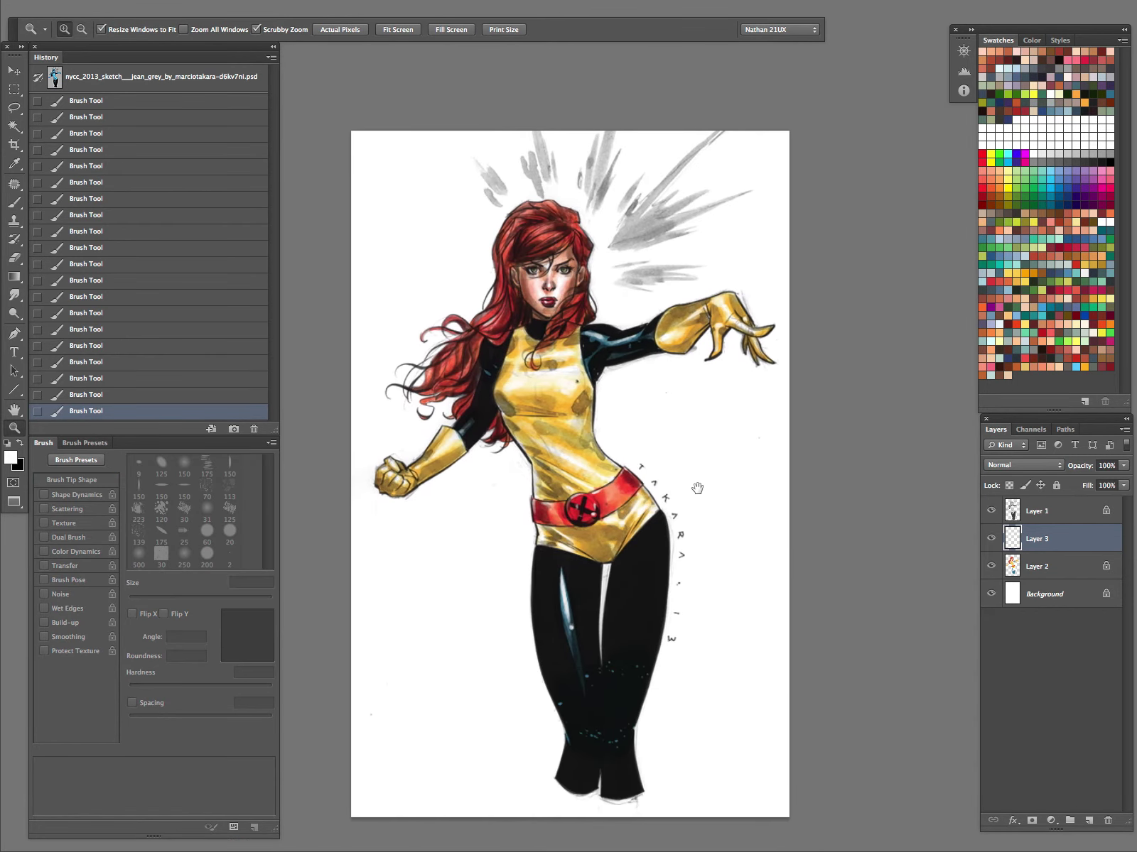
{"action": "left_click", "coordinate": [623, 513]}
{"action": "key", "text": "b"}
{"action": "key", "text": "bracketright"}
{"action": "key", "text": "bracketright"}
{"action": "key", "text": "bracketright"}
{"action": "key", "text": "bracketright"}
{"action": "key", "text": "bracketright"}
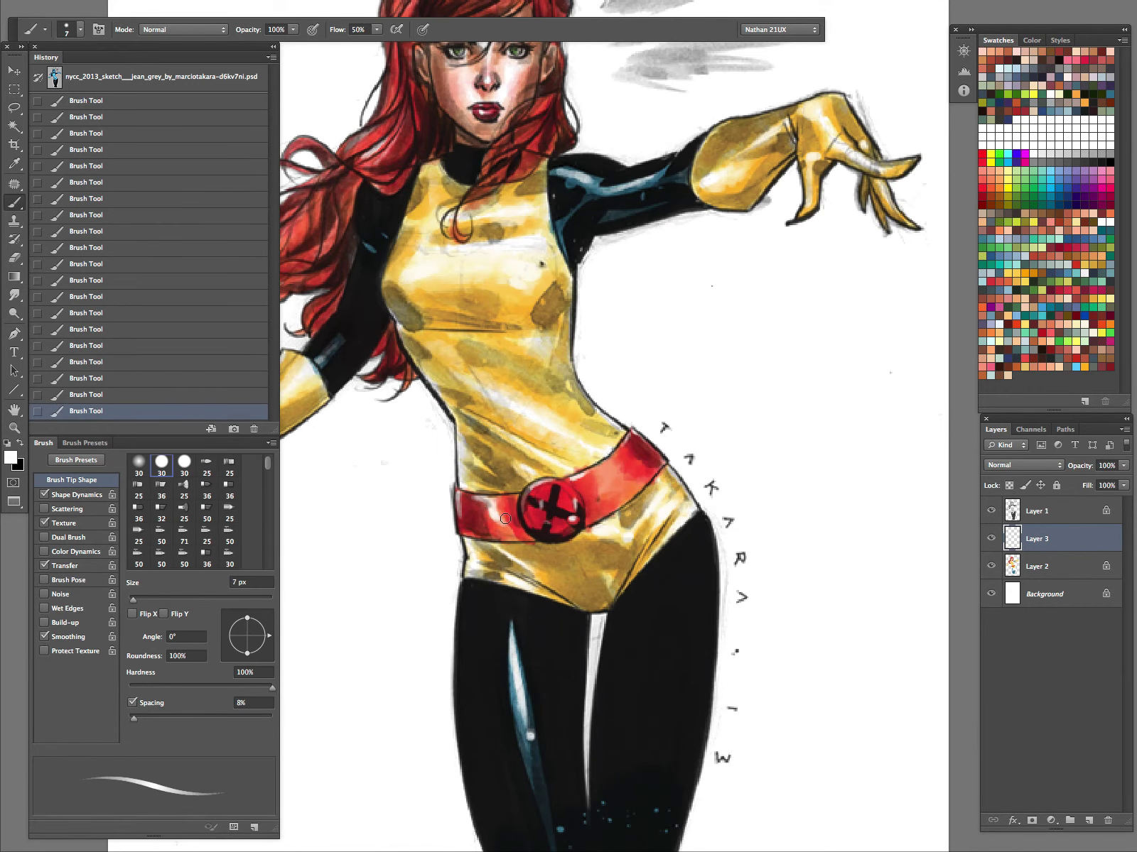
{"action": "key", "text": "bracketleft"}
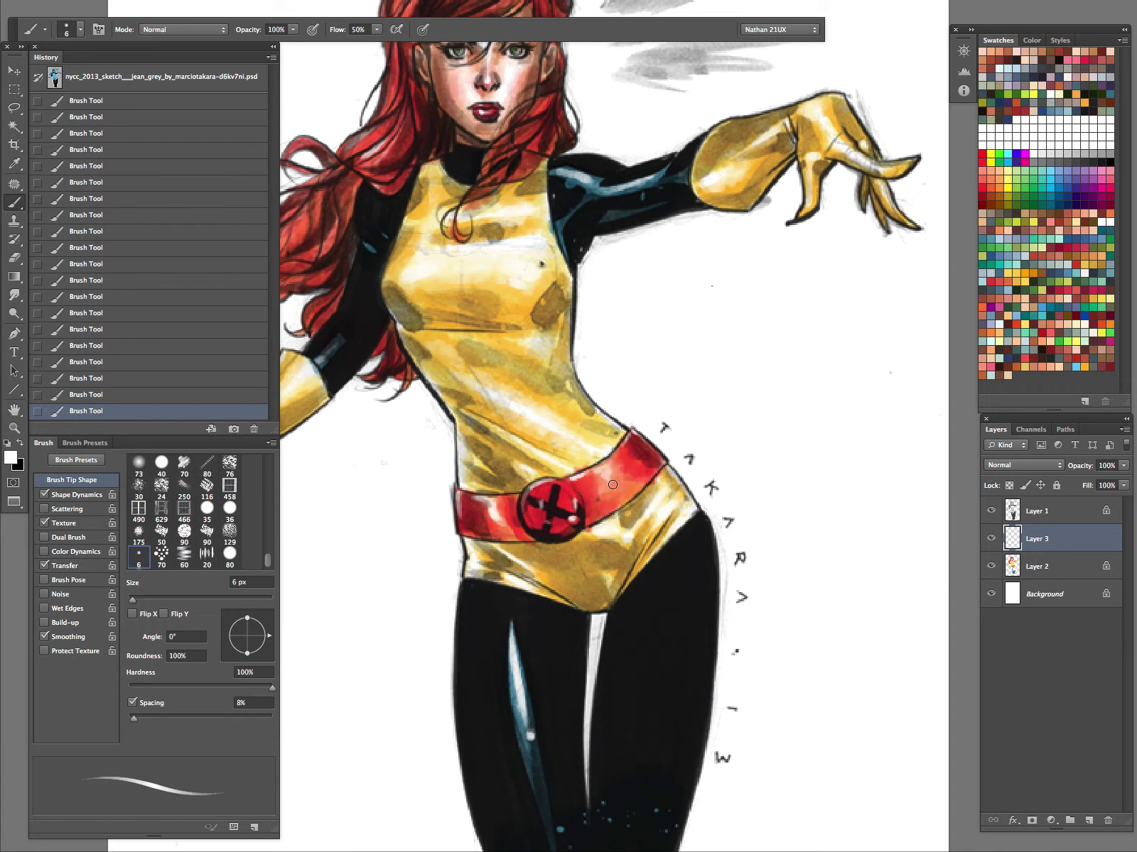
{"action": "key", "text": "comma"}
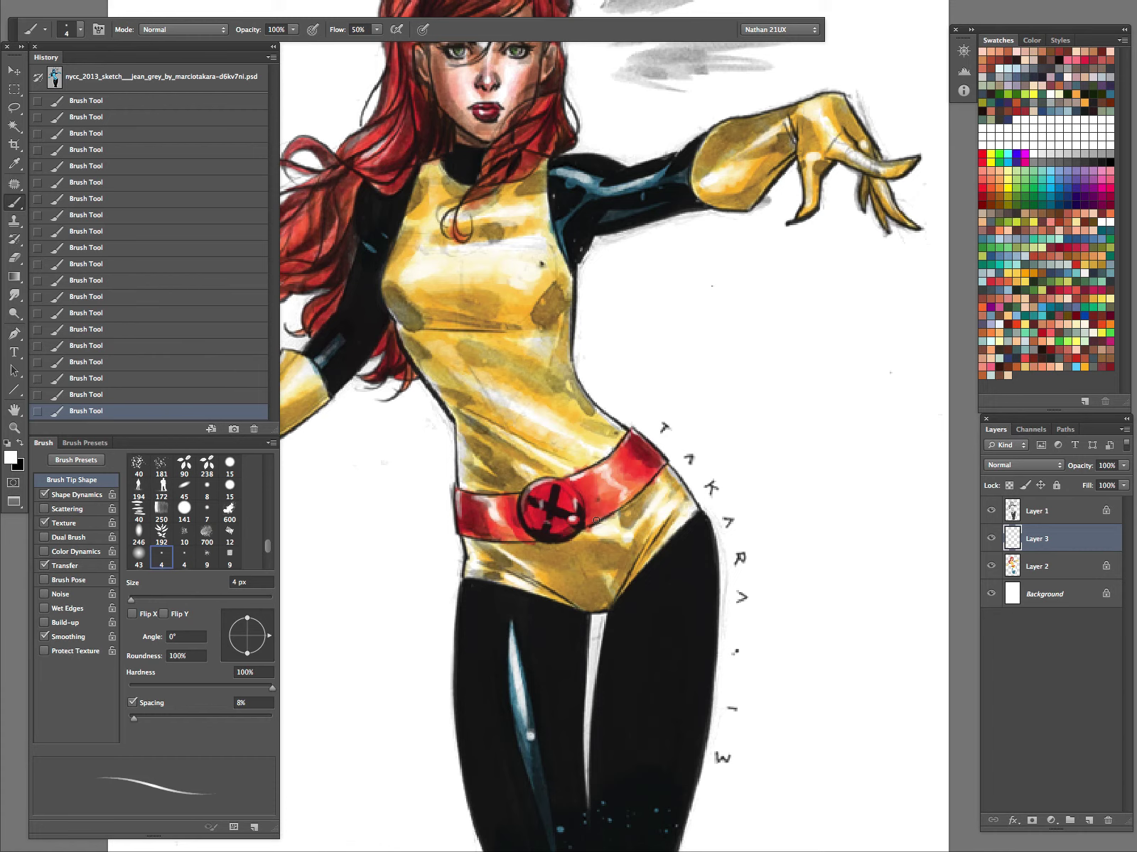
- Check the highlights at full figure by toggling Layer 3's visibility, and merge Layer 3 down into Layer 2
{"action": "key", "text": "z"}
{"action": "left_click_drag", "start_coordinate": [724, 462], "coordinate": [637, 531]}
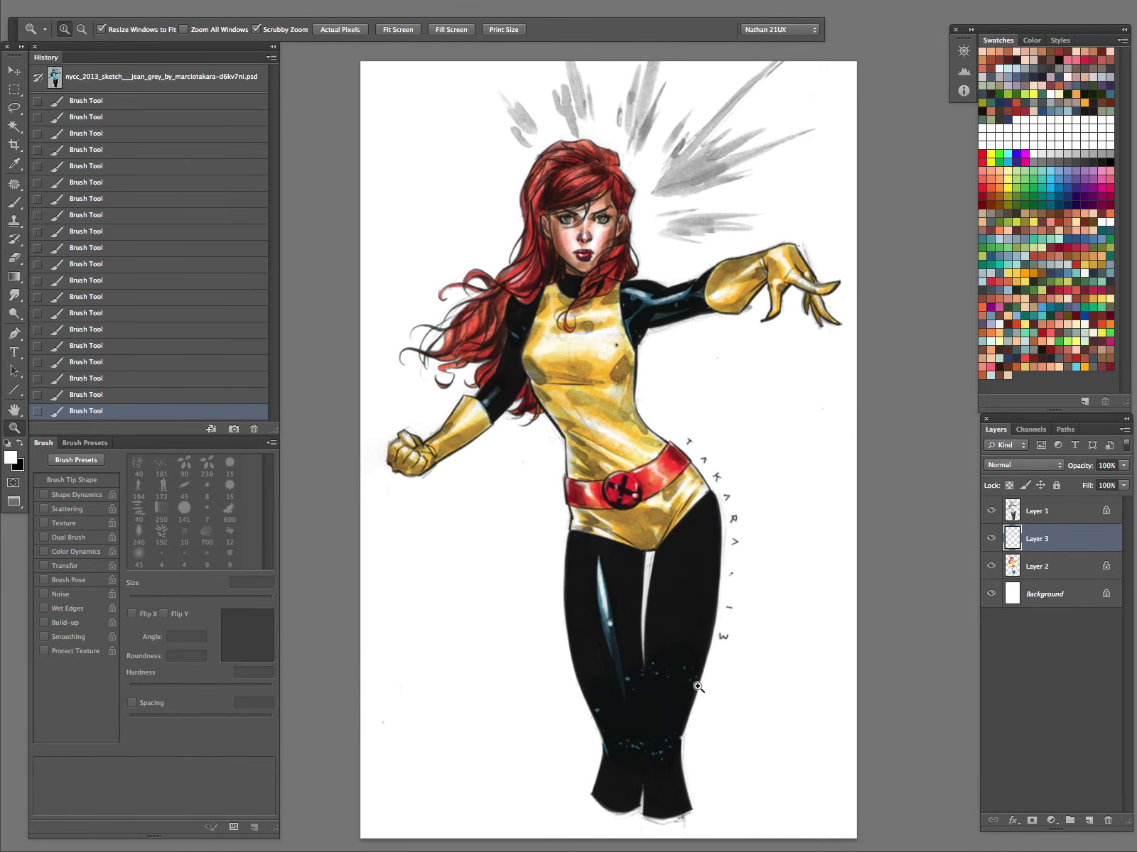
{"action": "left_click", "coordinate": [1023, 590]}
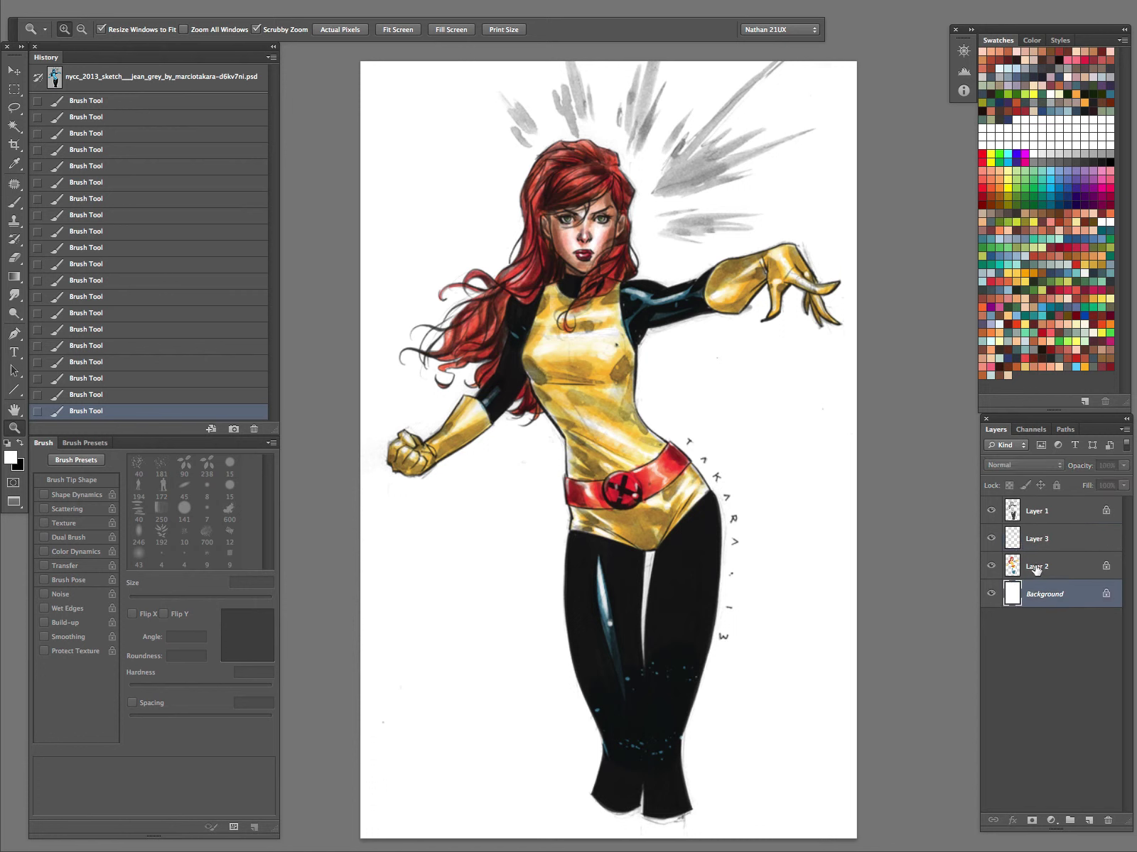
{"action": "left_click", "coordinate": [1047, 541]}
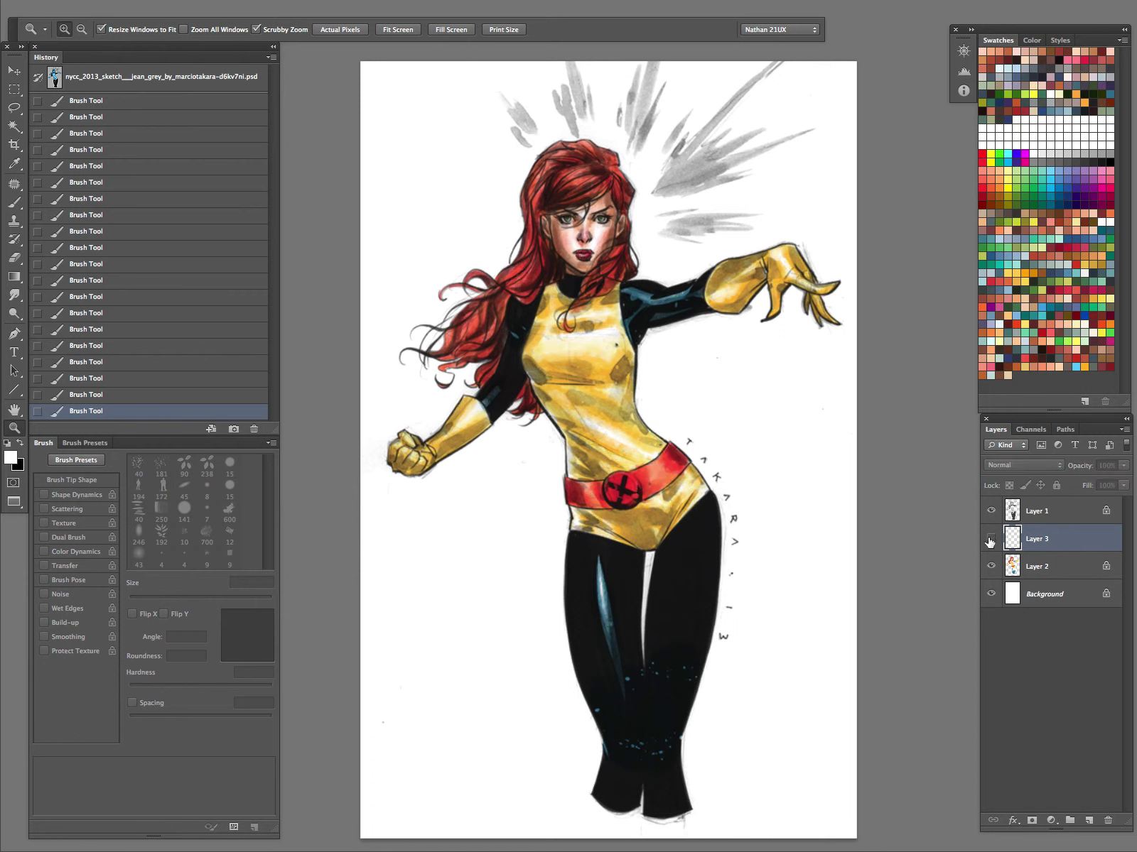
{"action": "key", "text": "ctrl+e"}
- Fill the Background layer with a peach-tan swatch color
{"action": "left_click", "coordinate": [1042, 572]}
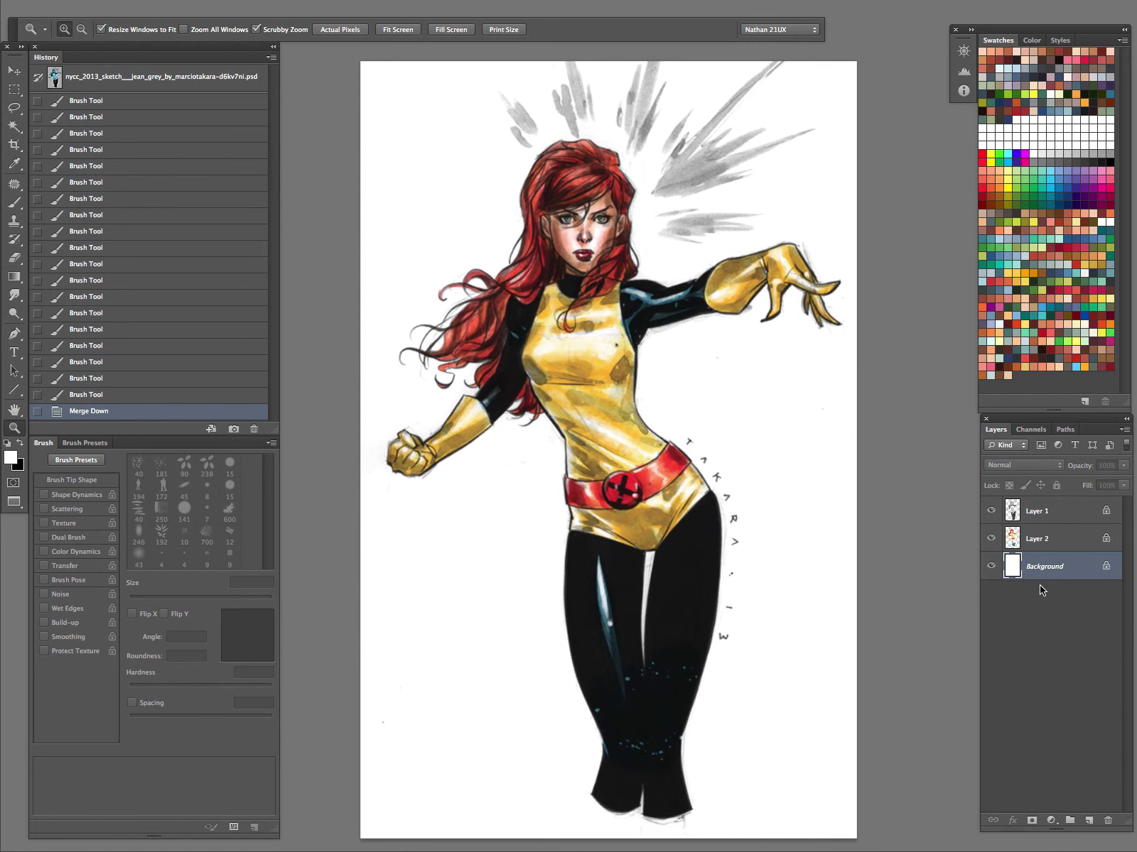
{"action": "left_click", "coordinate": [983, 359]}
{"action": "key", "text": "alt+BackSpace"}
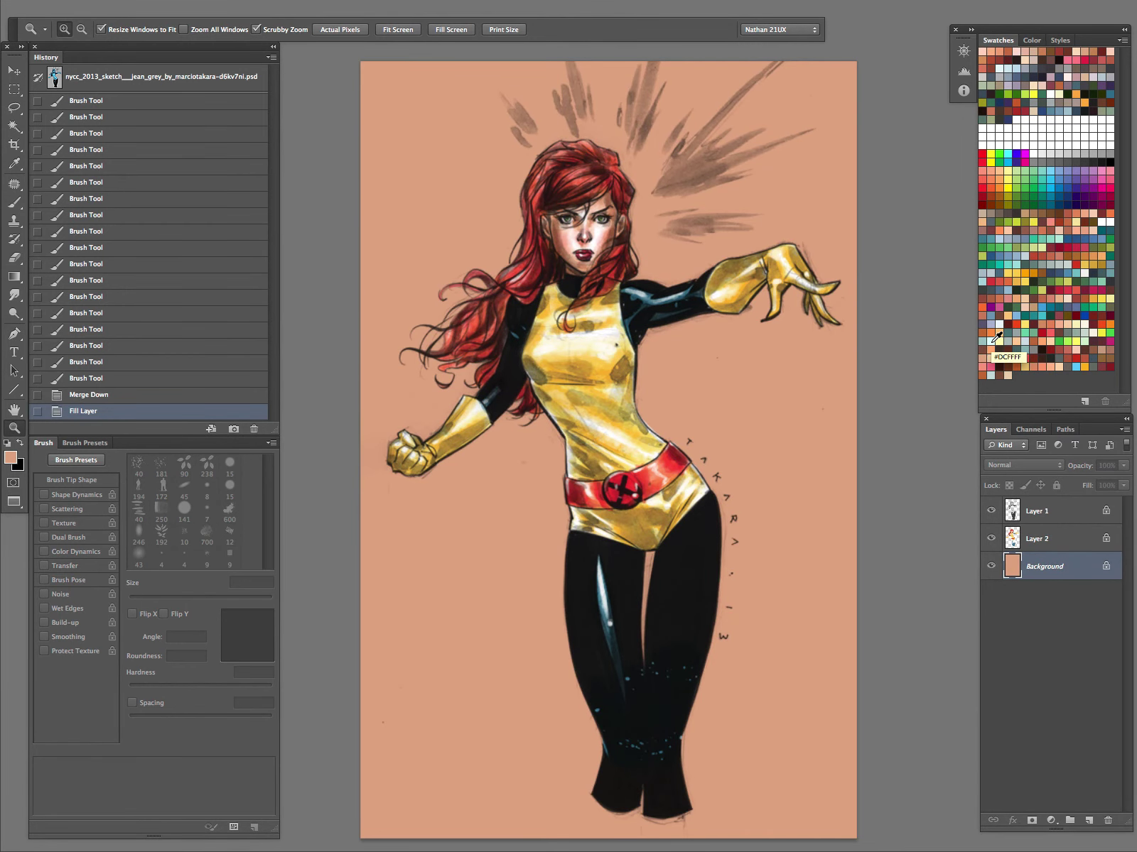
- Lower the background's saturation and slightly raise its lightness with Hue/Saturation
{"action": "key", "text": "ctrl+u"}
{"action": "mouse_move", "coordinate": [836, 541]}
{"action": "left_mouse_down"}
{"action": "mouse_move", "coordinate": [847, 541]}
{"action": "mouse_move", "coordinate": [810, 505]}
{"action": "mouse_move", "coordinate": [833, 545]}
{"action": "left_mouse_up"}
{"action": "left_click_drag", "start_coordinate": [814, 505], "coordinate": [817, 507]}
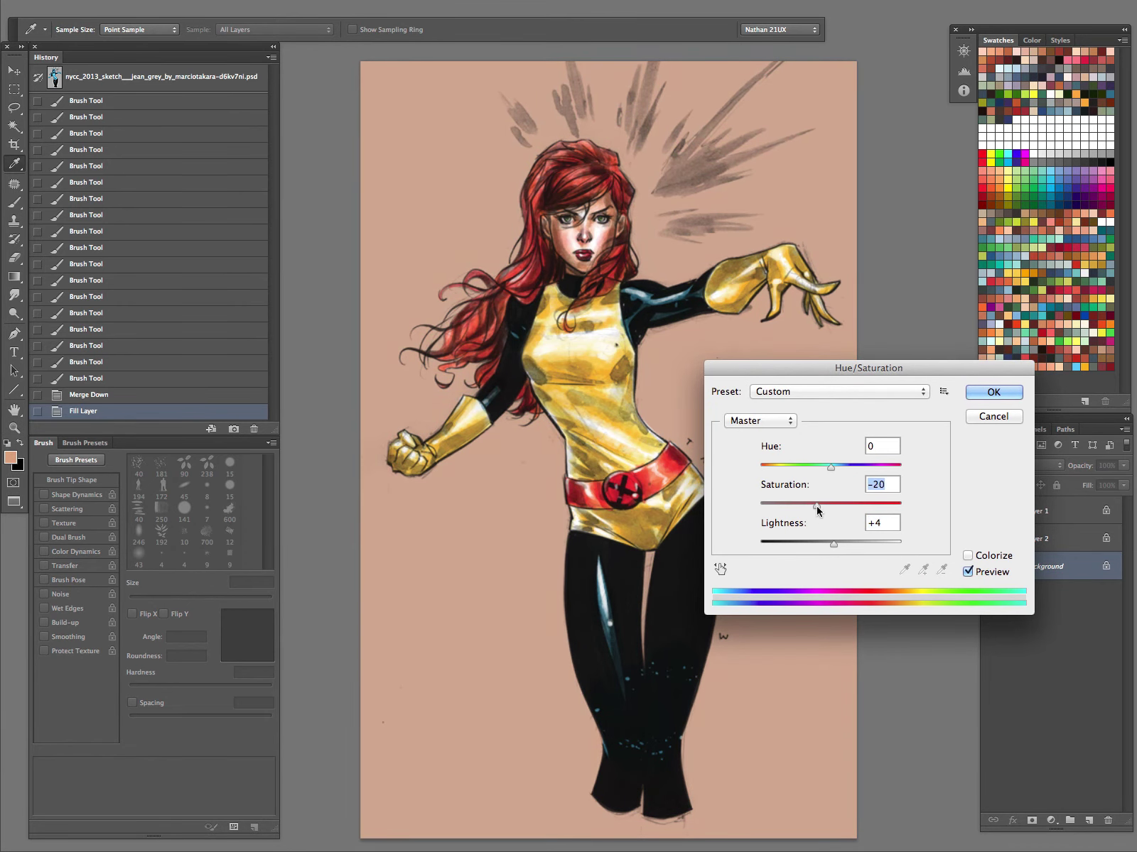
{"action": "key", "text": "Return"}
- Choose the "watercolor" brush preset for painting the background
{"action": "key", "text": "z"}
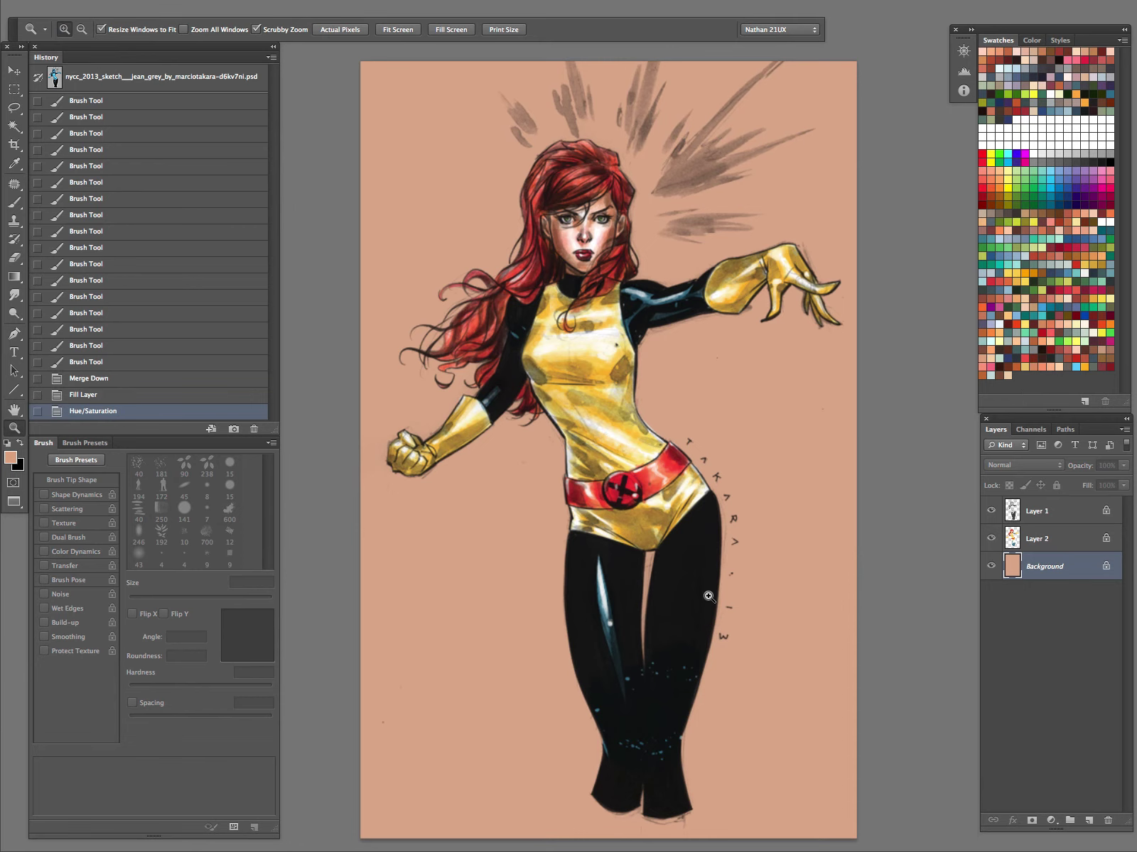
{"action": "left_click_drag", "start_coordinate": [733, 456], "coordinate": [695, 458]}
{"action": "key", "text": "b"}
{"action": "left_click", "coordinate": [36, 30]}
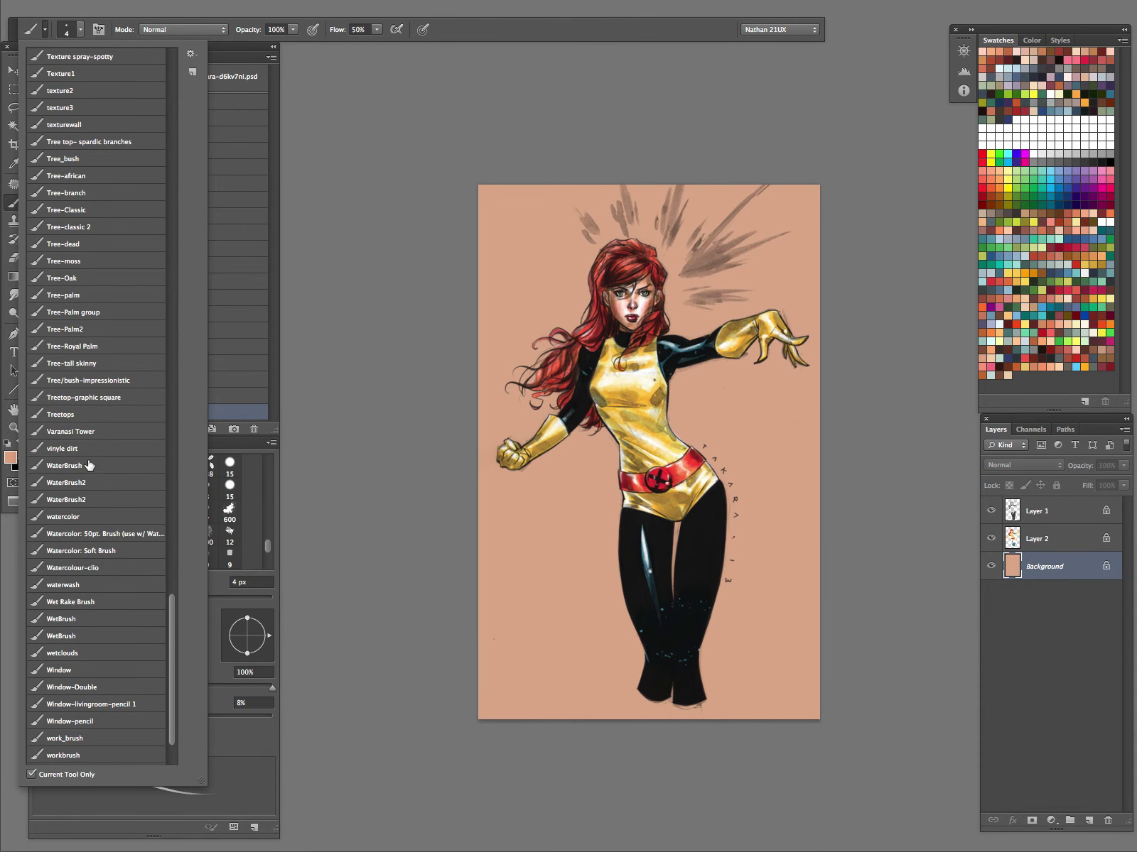
{"action": "left_click", "coordinate": [106, 518]}
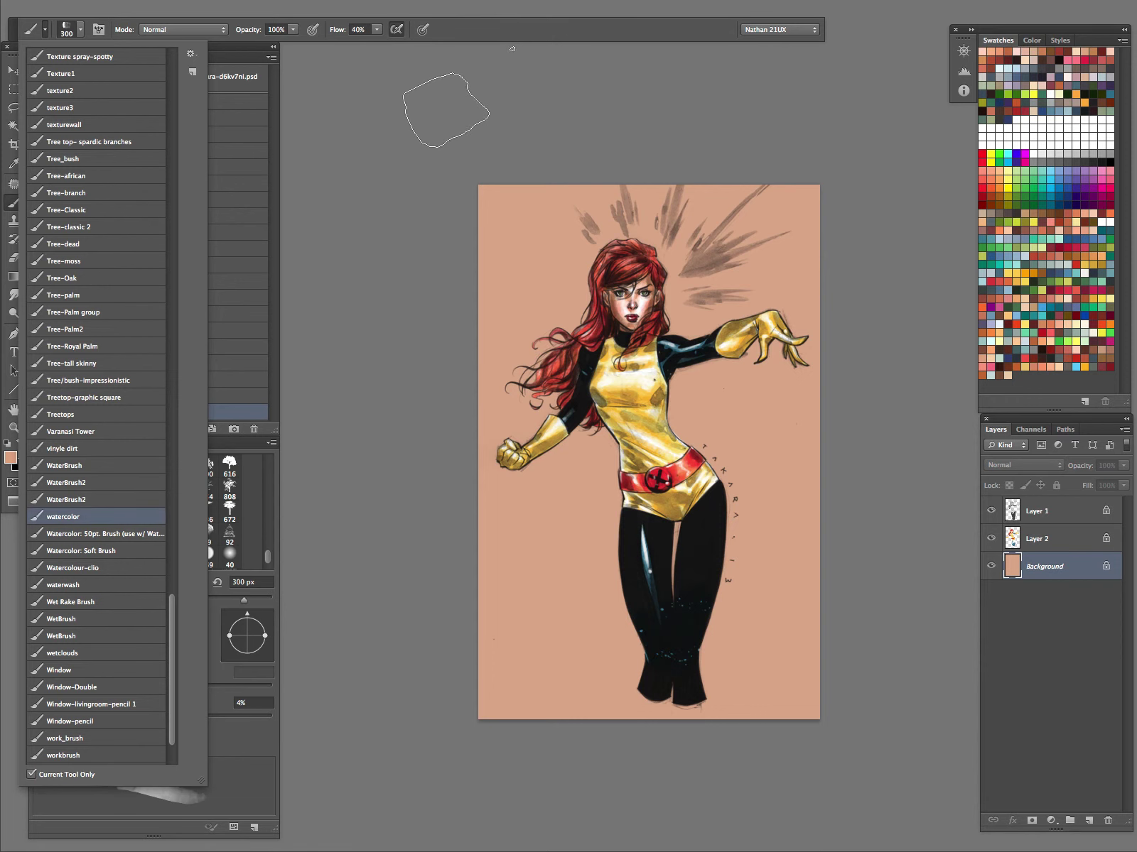
{"action": "left_click", "coordinate": [533, 29]}
- Sample the peach background, adjust it to a slightly darker tone and brush 300 px watercolor patches around the figure
{"action": "left_click", "coordinate": [773, 421], "text": "alt"}
{"action": "left_click", "coordinate": [18, 461]}
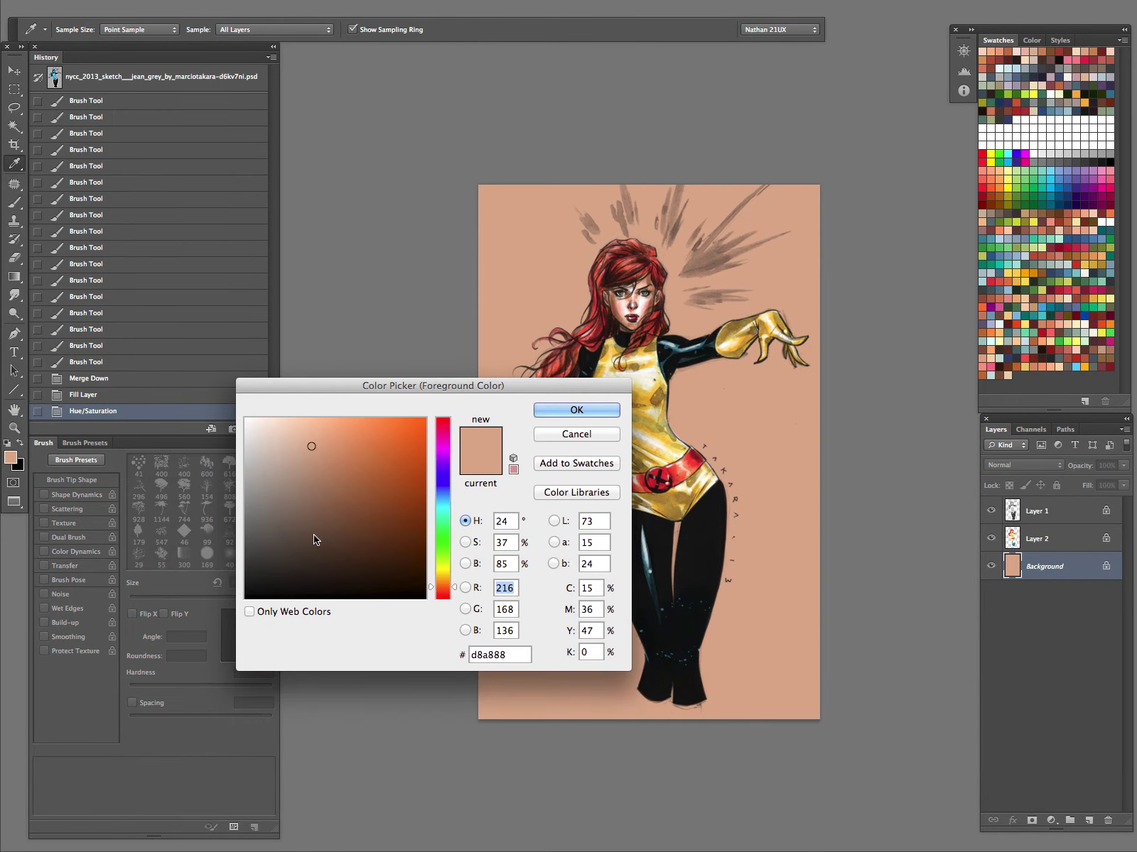
{"action": "left_click", "coordinate": [317, 451]}
{"action": "left_click", "coordinate": [577, 410]}
{"action": "mouse_move", "coordinate": [572, 370]}
{"action": "left_mouse_down"}
{"action": "mouse_move", "coordinate": [562, 309]}
{"action": "mouse_move", "coordinate": [576, 305]}
{"action": "mouse_move", "coordinate": [541, 358]}
{"action": "mouse_move", "coordinate": [544, 415]}
{"action": "mouse_move", "coordinate": [576, 462]}
{"action": "mouse_move", "coordinate": [591, 612]}
{"action": "left_mouse_up"}
{"action": "mouse_move", "coordinate": [710, 380]}
{"action": "left_mouse_down"}
{"action": "mouse_move", "coordinate": [704, 440]}
{"action": "mouse_move", "coordinate": [731, 525]}
{"action": "left_mouse_up"}
{"action": "mouse_move", "coordinate": [604, 284]}
{"action": "left_mouse_down"}
{"action": "mouse_move", "coordinate": [569, 418]}
{"action": "mouse_move", "coordinate": [612, 610]}
{"action": "mouse_move", "coordinate": [670, 402]}
{"action": "mouse_move", "coordinate": [626, 272]}
{"action": "mouse_move", "coordinate": [583, 262]}
{"action": "left_mouse_up"}
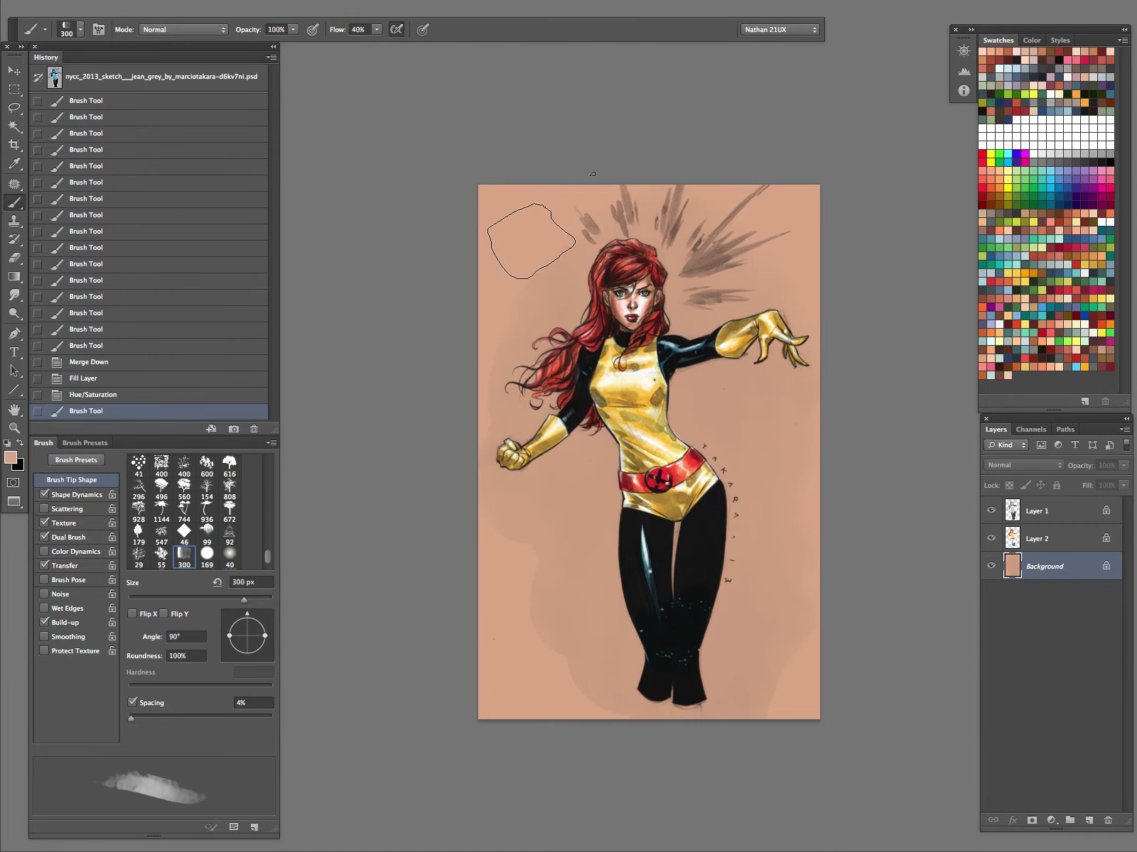
{"action": "left_click_drag", "start_coordinate": [503, 574], "coordinate": [612, 395]}
{"action": "mouse_move", "coordinate": [836, 656]}
{"action": "left_mouse_down"}
{"action": "mouse_move", "coordinate": [776, 760]}
{"action": "mouse_move", "coordinate": [780, 682]}
{"action": "left_mouse_up"}
{"action": "left_click_drag", "start_coordinate": [785, 625], "coordinate": [804, 461]}
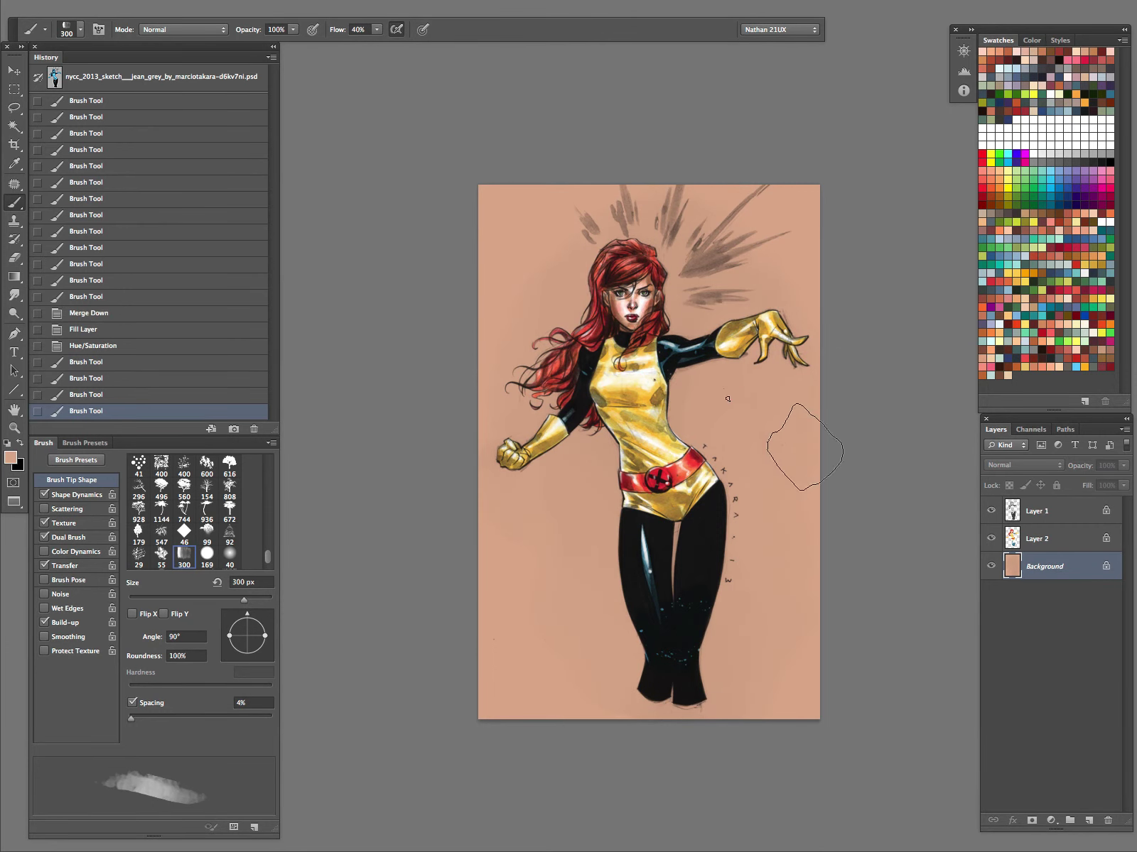
- Pick a lighter peach foreground color and brush it over the background beside the figure at 300 px
{"action": "left_click", "coordinate": [10, 458]}
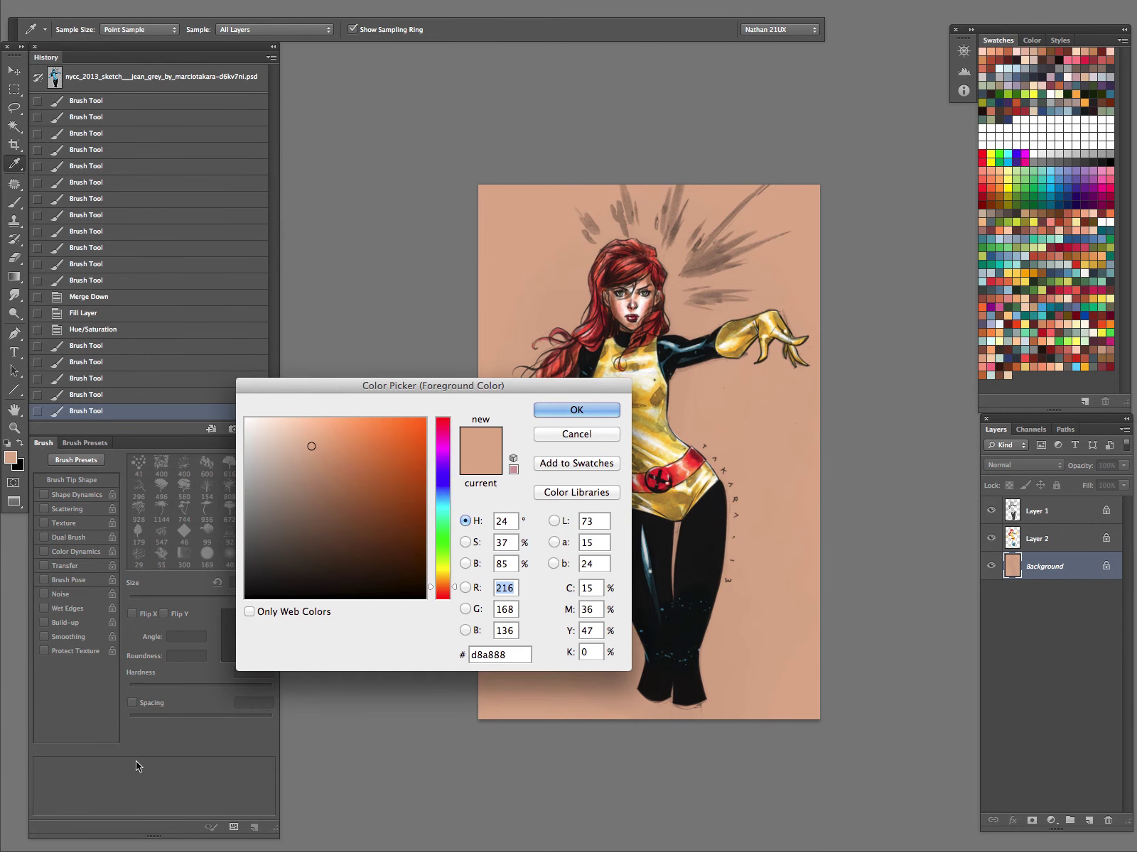
{"action": "left_click", "coordinate": [304, 433]}
{"action": "left_click", "coordinate": [576, 410]}
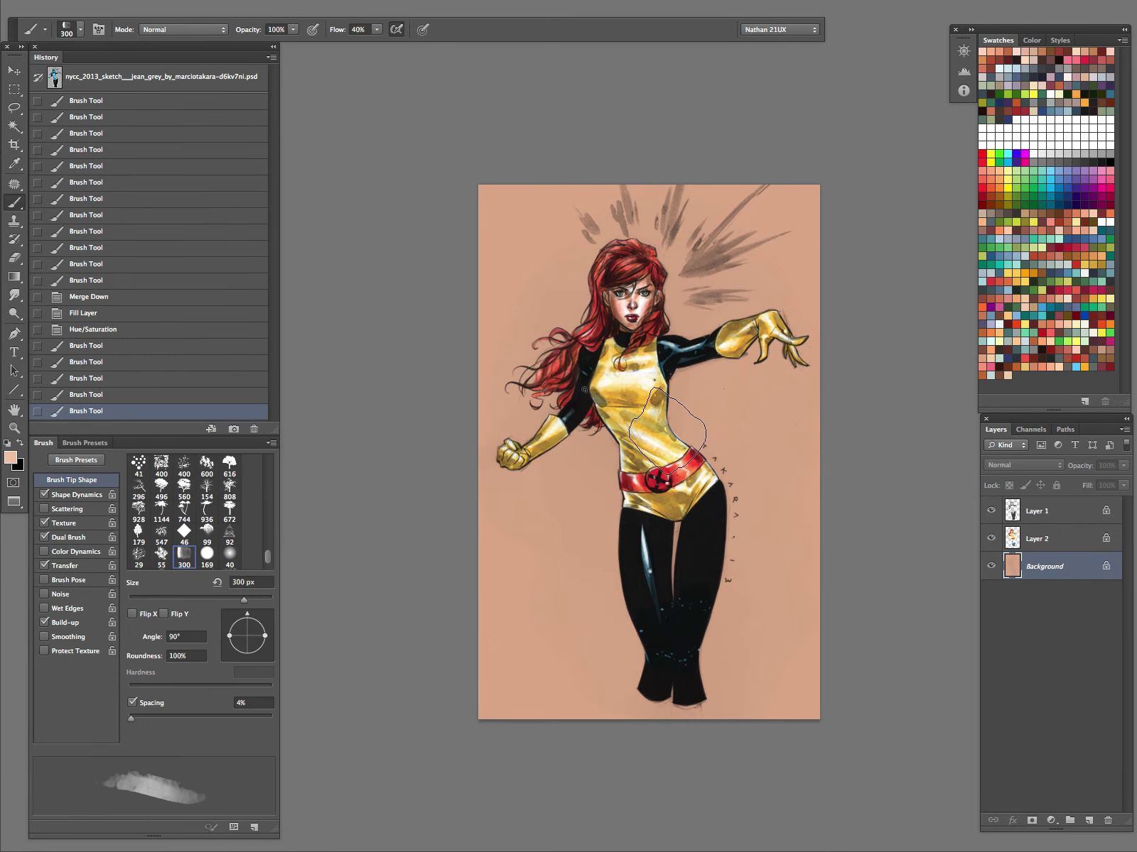
{"action": "mouse_move", "coordinate": [822, 482]}
{"action": "left_mouse_down"}
{"action": "mouse_move", "coordinate": [788, 445]}
{"action": "mouse_move", "coordinate": [736, 426]}
{"action": "mouse_move", "coordinate": [812, 491]}
{"action": "mouse_move", "coordinate": [829, 537]}
{"action": "mouse_move", "coordinate": [797, 551]}
{"action": "mouse_move", "coordinate": [799, 675]}
{"action": "mouse_move", "coordinate": [830, 629]}
{"action": "mouse_move", "coordinate": [766, 774]}
{"action": "left_mouse_up"}
{"action": "mouse_move", "coordinate": [857, 419]}
{"action": "left_mouse_down"}
{"action": "mouse_move", "coordinate": [852, 255]}
{"action": "mouse_move", "coordinate": [773, 277]}
{"action": "mouse_move", "coordinate": [576, 244]}
{"action": "mouse_move", "coordinate": [520, 322]}
{"action": "mouse_move", "coordinate": [543, 305]}
{"action": "mouse_move", "coordinate": [496, 492]}
{"action": "mouse_move", "coordinate": [585, 498]}
{"action": "mouse_move", "coordinate": [548, 609]}
{"action": "mouse_move", "coordinate": [598, 596]}
{"action": "mouse_move", "coordinate": [594, 729]}
{"action": "mouse_move", "coordinate": [549, 632]}
{"action": "mouse_move", "coordinate": [612, 486]}
{"action": "mouse_move", "coordinate": [645, 728]}
{"action": "mouse_move", "coordinate": [719, 765]}
{"action": "mouse_move", "coordinate": [814, 545]}
{"action": "mouse_move", "coordinate": [796, 562]}
{"action": "mouse_move", "coordinate": [829, 639]}
{"action": "left_mouse_up"}
- Reduce the watercolor brush to 150 px and build up lighter peach texture on both sides and along the canvas edges
{"action": "key", "text": "bracketleft"}
{"action": "mouse_move", "coordinate": [765, 408]}
{"action": "left_mouse_down"}
{"action": "mouse_move", "coordinate": [742, 449]}
{"action": "mouse_move", "coordinate": [804, 419]}
{"action": "mouse_move", "coordinate": [761, 754]}
{"action": "left_mouse_up"}
{"action": "mouse_move", "coordinate": [830, 191]}
{"action": "left_mouse_down"}
{"action": "mouse_move", "coordinate": [778, 260]}
{"action": "mouse_move", "coordinate": [806, 122]}
{"action": "left_mouse_up"}
{"action": "mouse_move", "coordinate": [551, 221]}
{"action": "left_mouse_down"}
{"action": "mouse_move", "coordinate": [503, 287]}
{"action": "mouse_move", "coordinate": [561, 398]}
{"action": "left_mouse_up"}
{"action": "mouse_move", "coordinate": [607, 470]}
{"action": "left_mouse_down"}
{"action": "mouse_move", "coordinate": [503, 591]}
{"action": "mouse_move", "coordinate": [515, 751]}
{"action": "mouse_move", "coordinate": [607, 516]}
{"action": "left_mouse_up"}
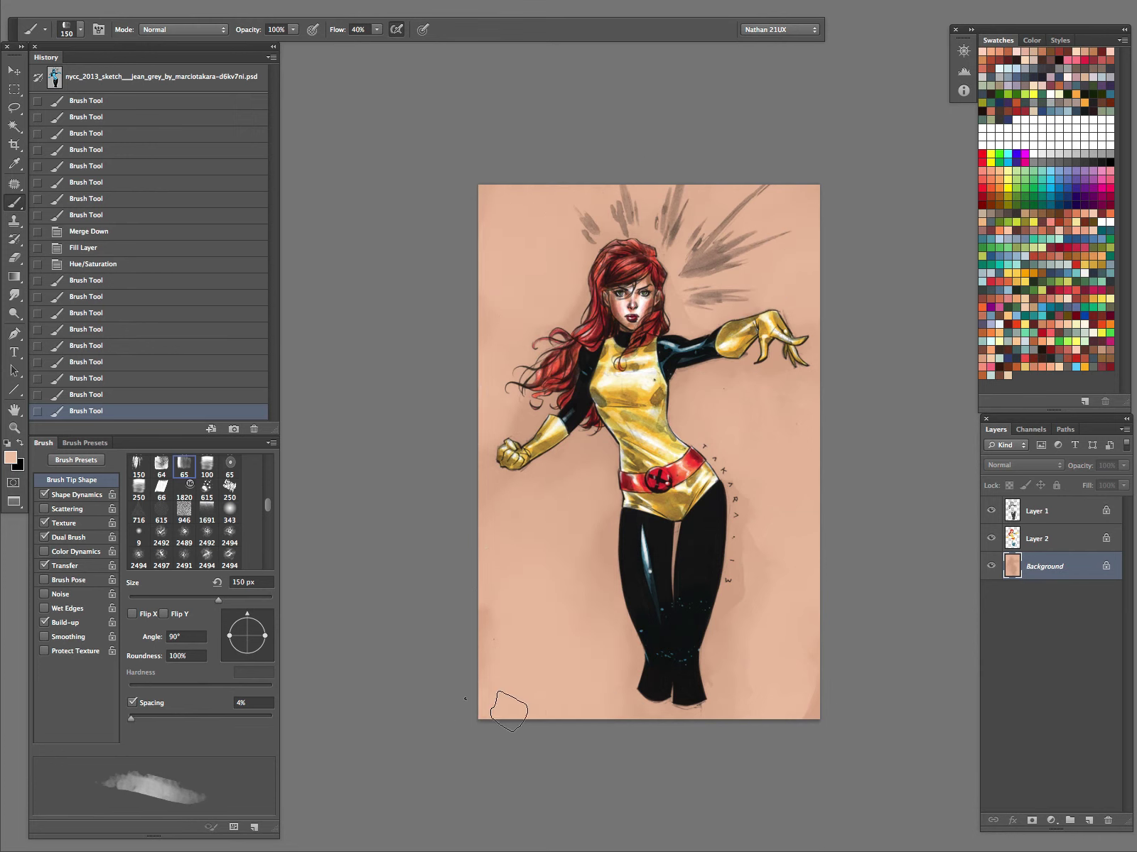
{"action": "left_click_drag", "start_coordinate": [479, 679], "coordinate": [486, 612]}
{"action": "mouse_move", "coordinate": [521, 392]}
{"action": "left_mouse_down"}
{"action": "mouse_move", "coordinate": [506, 673]}
{"action": "mouse_move", "coordinate": [495, 625]}
{"action": "left_mouse_up"}
{"action": "left_click_drag", "start_coordinate": [781, 736], "coordinate": [789, 455]}
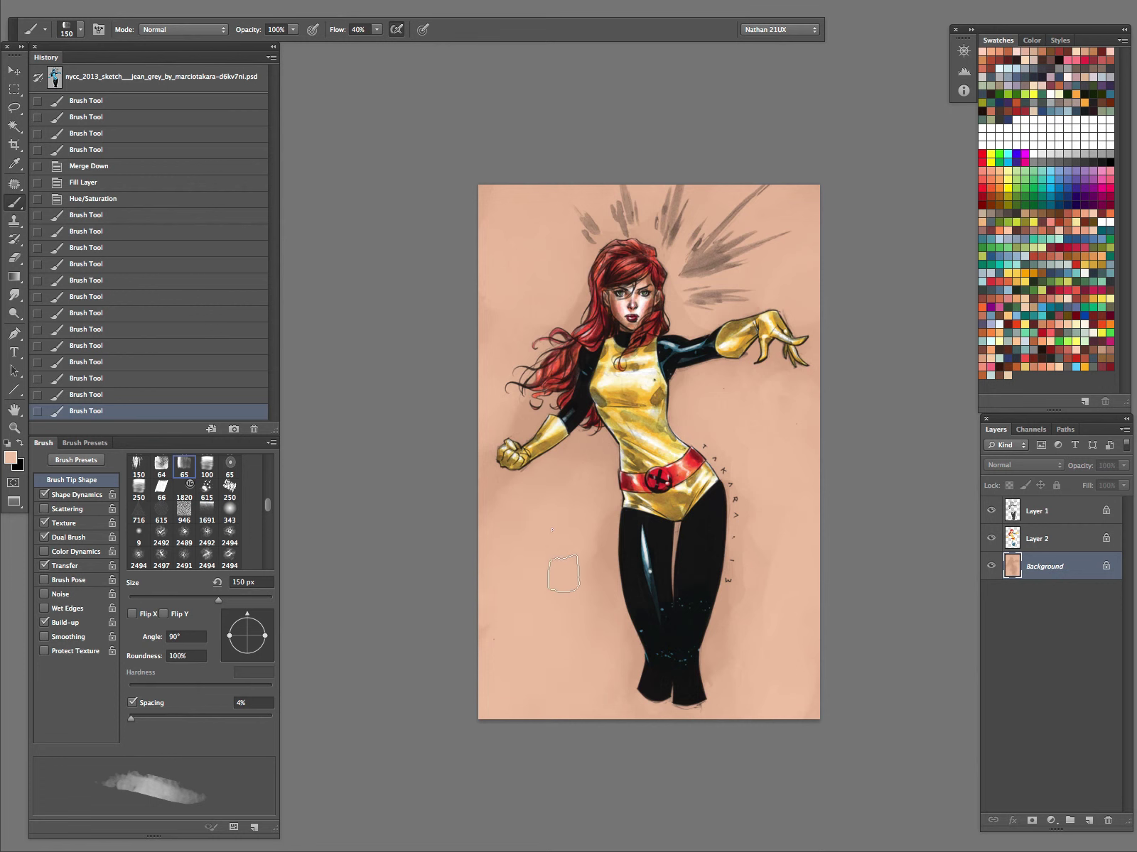
{"action": "left_click_drag", "start_coordinate": [469, 290], "coordinate": [494, 186]}
{"action": "mouse_move", "coordinate": [699, 147]}
{"action": "left_mouse_down"}
{"action": "mouse_move", "coordinate": [748, 198]}
{"action": "mouse_move", "coordinate": [844, 261]}
{"action": "left_mouse_up"}
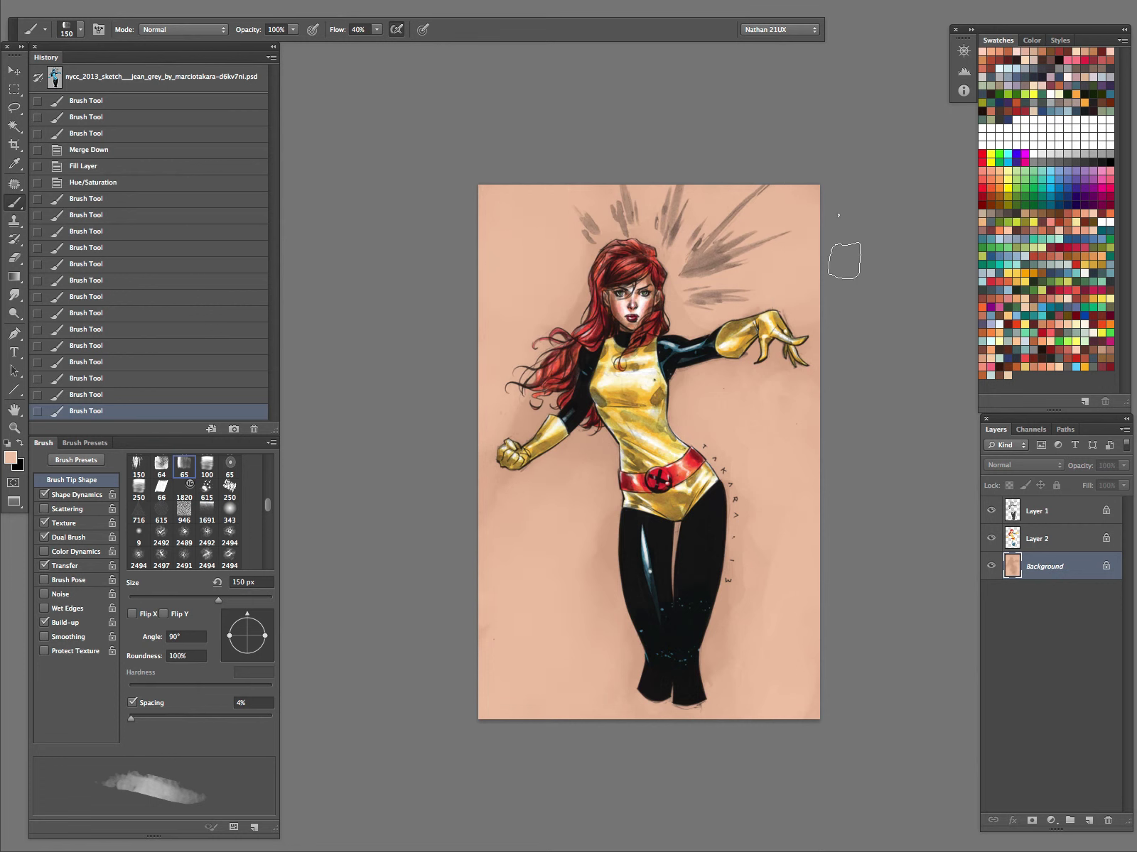
- Brush more light peach watercolor texture at 150 px over the background on both sides of the figure
{"action": "left_click_drag", "start_coordinate": [825, 322], "coordinate": [789, 443]}
{"action": "mouse_move", "coordinate": [789, 443]}
{"action": "left_mouse_down"}
{"action": "mouse_move", "coordinate": [780, 434]}
{"action": "mouse_move", "coordinate": [775, 571]}
{"action": "mouse_move", "coordinate": [806, 737]}
{"action": "mouse_move", "coordinate": [832, 434]}
{"action": "left_mouse_up"}
{"action": "left_click", "coordinate": [793, 331]}
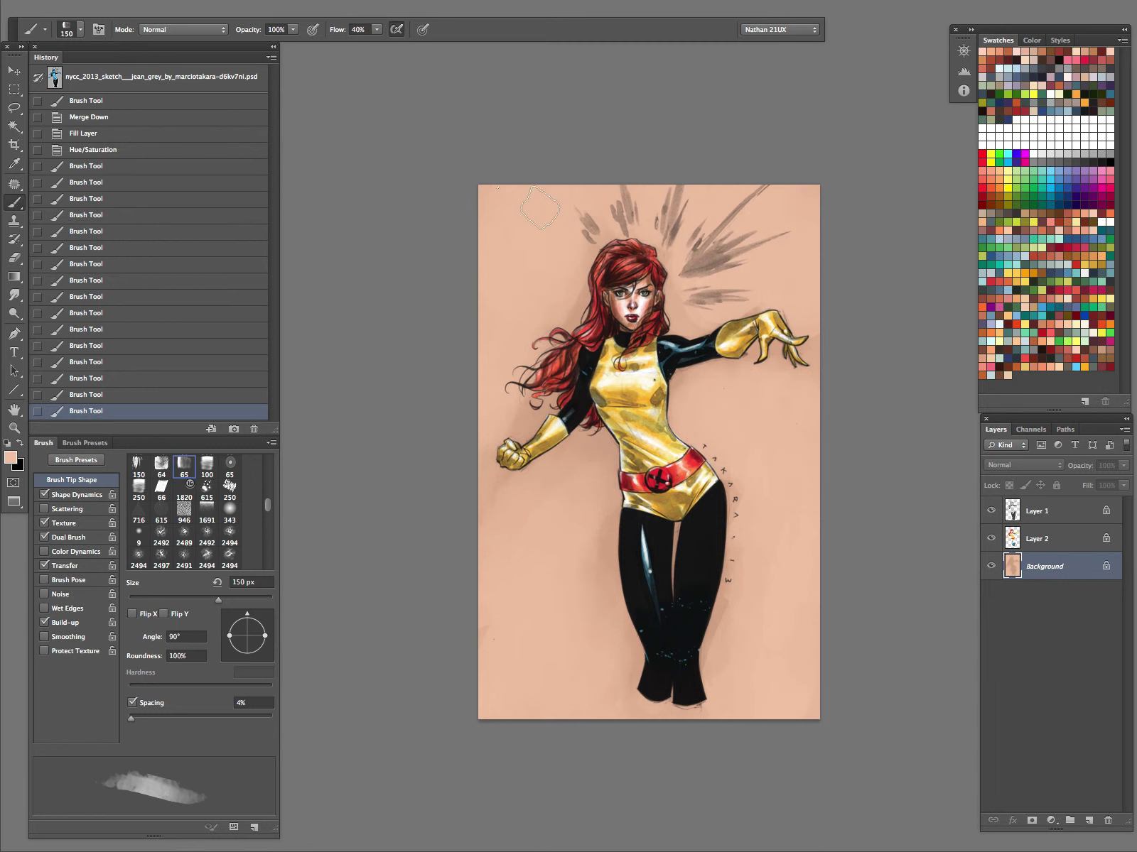
{"action": "left_click_drag", "start_coordinate": [518, 387], "coordinate": [510, 563]}
{"action": "mouse_move", "coordinate": [553, 637]}
{"action": "left_mouse_down"}
{"action": "mouse_move", "coordinate": [629, 741]}
{"action": "mouse_move", "coordinate": [604, 617]}
{"action": "mouse_move", "coordinate": [693, 832]}
{"action": "left_mouse_up"}
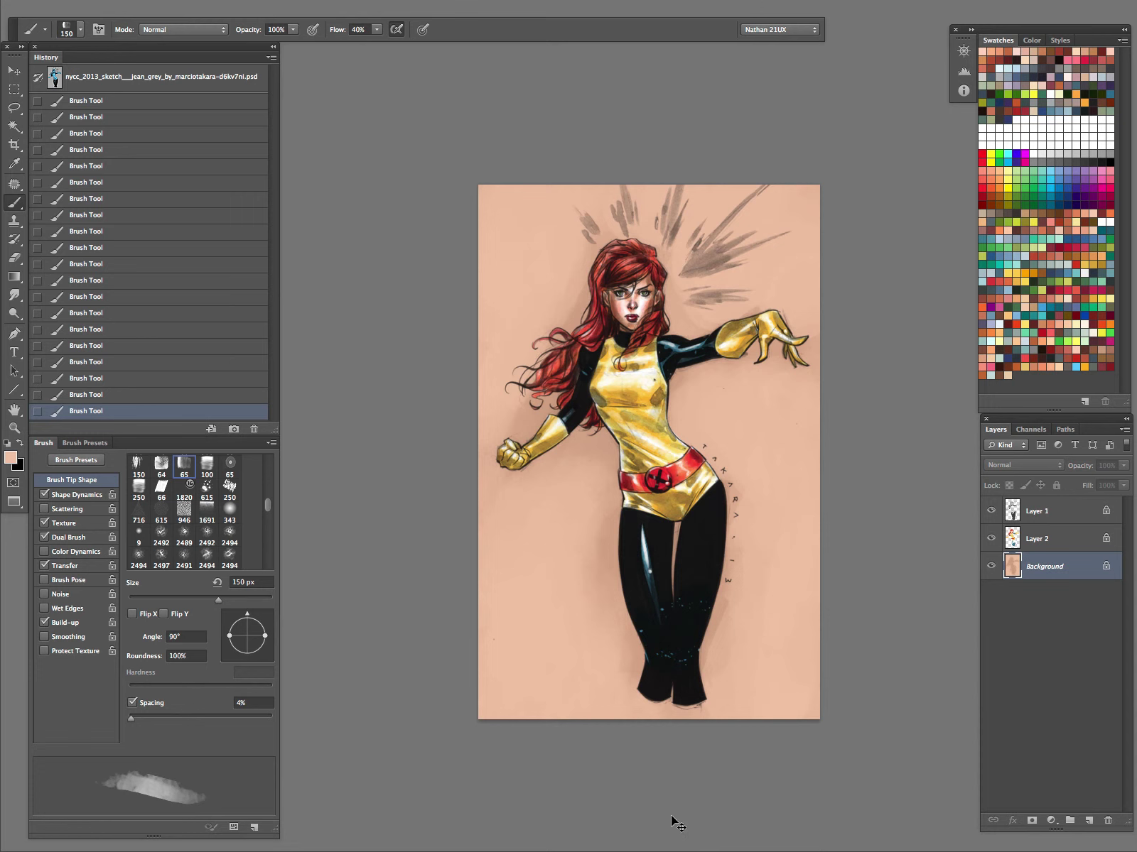
- Lighten the Background layer with Hue/Saturation, setting saturation to +59 and lightness to +68
{"action": "key", "text": "super+u"}
{"action": "left_click_drag", "start_coordinate": [831, 544], "coordinate": [879, 546]}
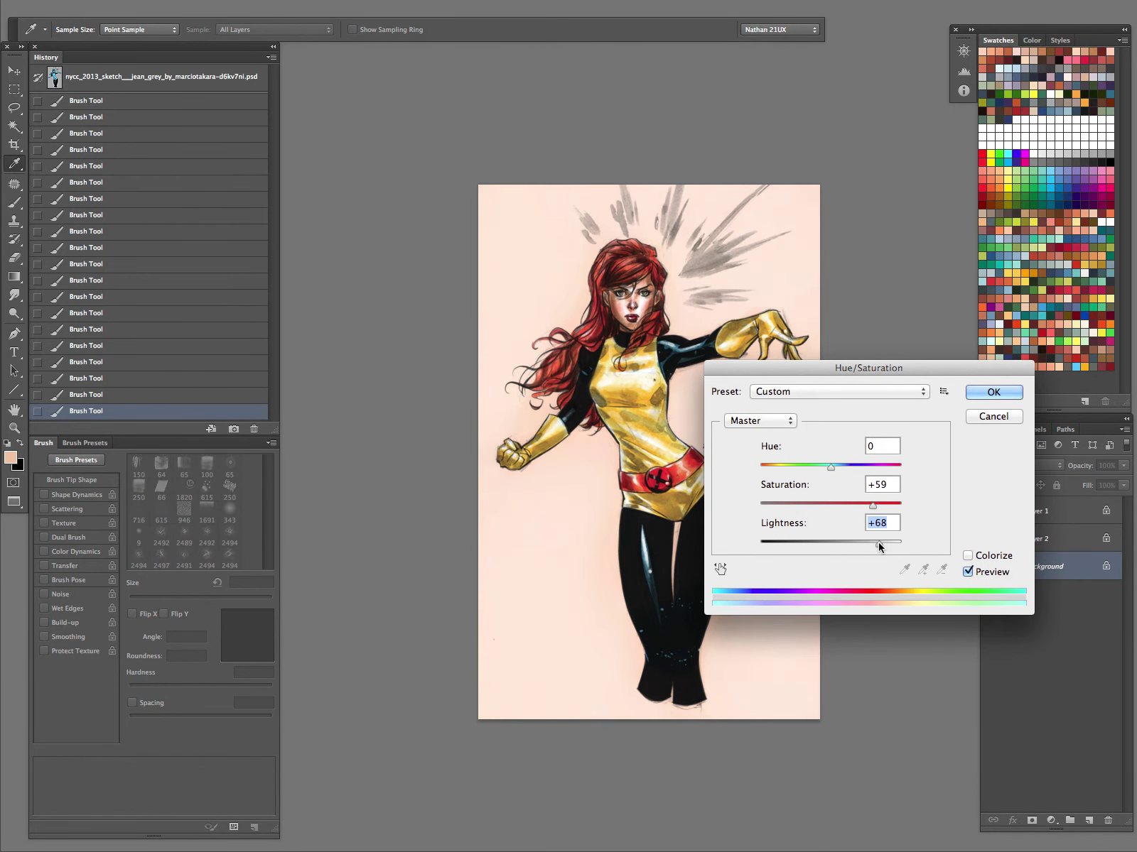
{"action": "left_click", "coordinate": [993, 392]}
- Shift the background toward pink with a midtone Color Balance of +54, -87 and -61
{"action": "key", "text": "super+b"}
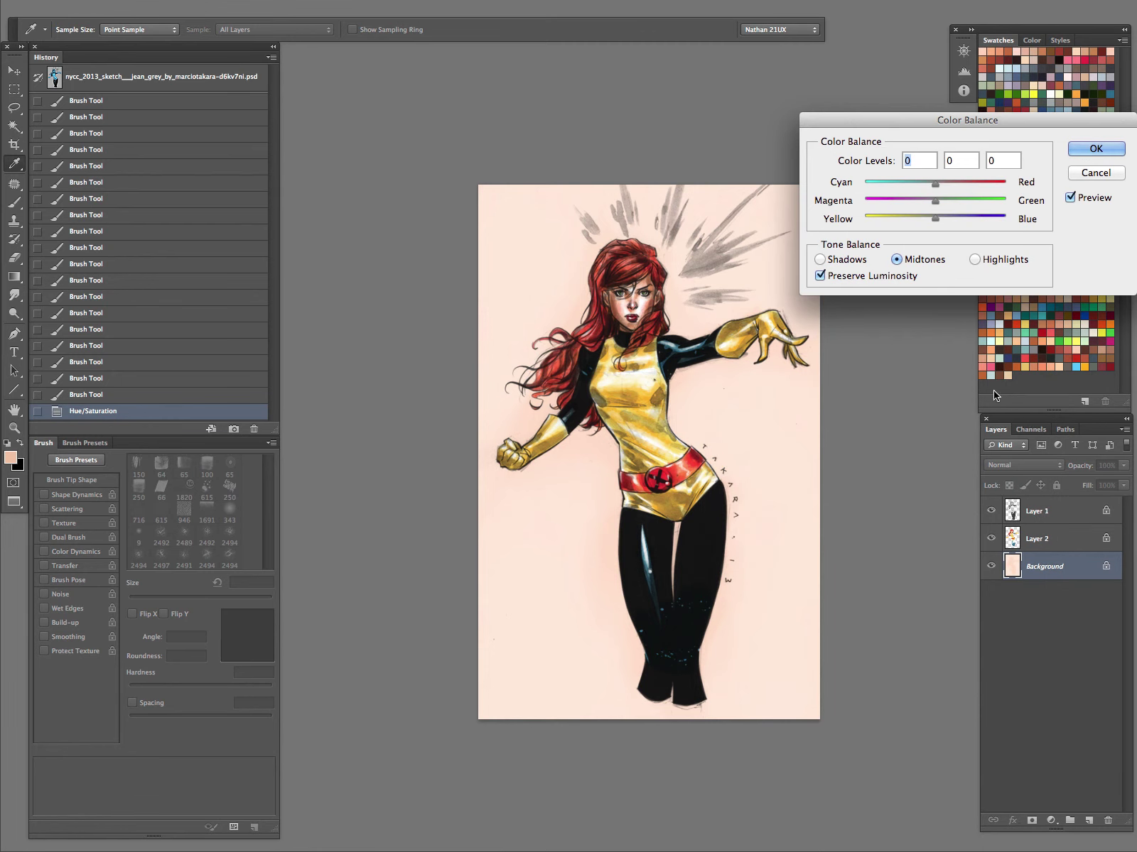
{"action": "left_click_drag", "start_coordinate": [935, 202], "coordinate": [893, 226]}
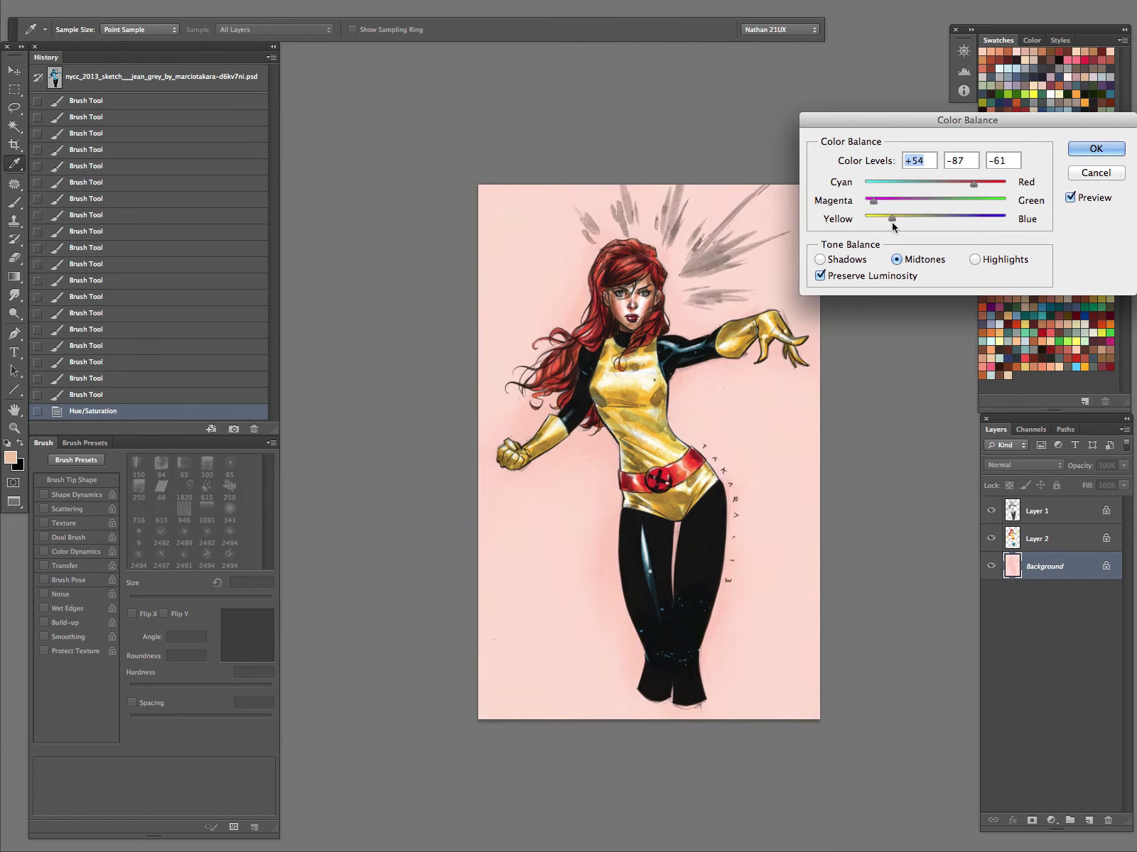
{"action": "key", "text": "Return"}
- Pick a near-white foreground color and brush 150 px watercolor strokes over the pink background on both sides of the figure
{"action": "key", "text": "b"}
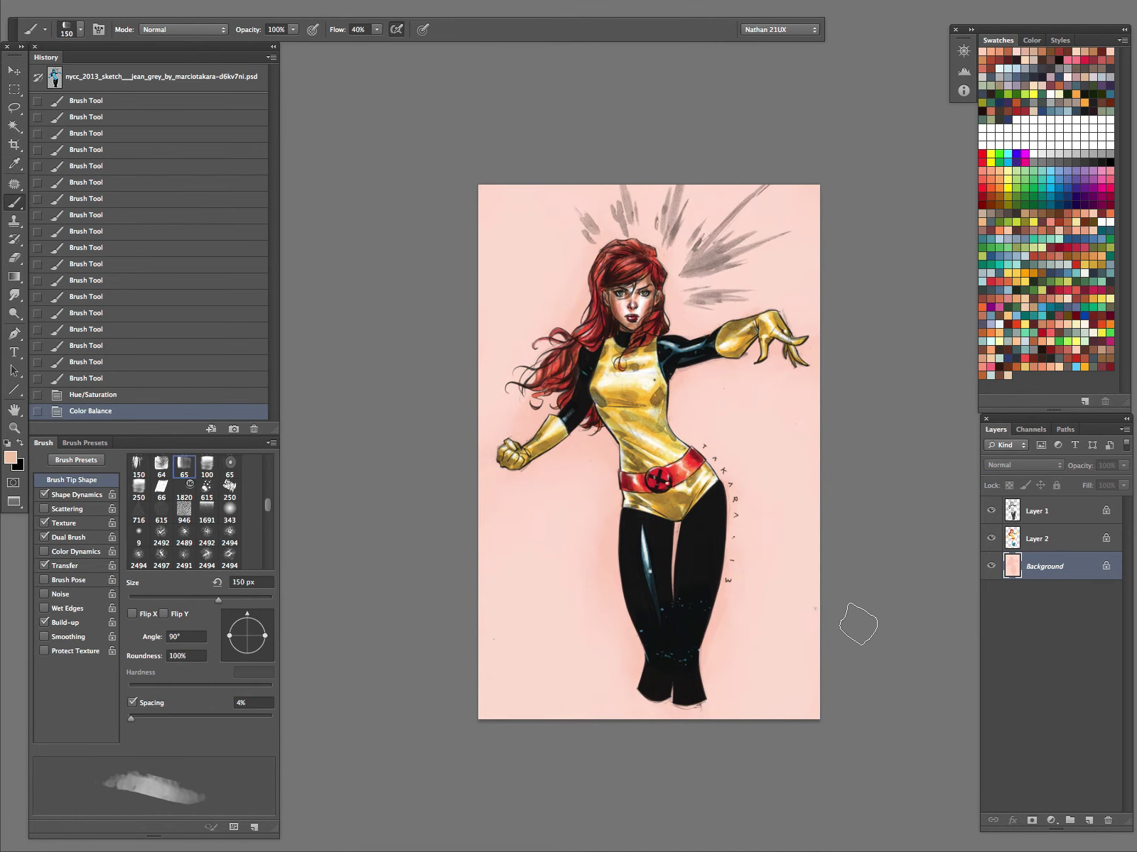
{"action": "left_click", "coordinate": [508, 552], "text": "alt"}
{"action": "left_click", "coordinate": [11, 458]}
{"action": "left_click", "coordinate": [255, 419]}
{"action": "left_click", "coordinate": [547, 410]}
{"action": "key", "text": "b"}
{"action": "left_click_drag", "start_coordinate": [743, 303], "coordinate": [849, 263]}
{"action": "mouse_move", "coordinate": [849, 399]}
{"action": "left_mouse_down"}
{"action": "mouse_move", "coordinate": [768, 438]}
{"action": "mouse_move", "coordinate": [712, 432]}
{"action": "left_mouse_up"}
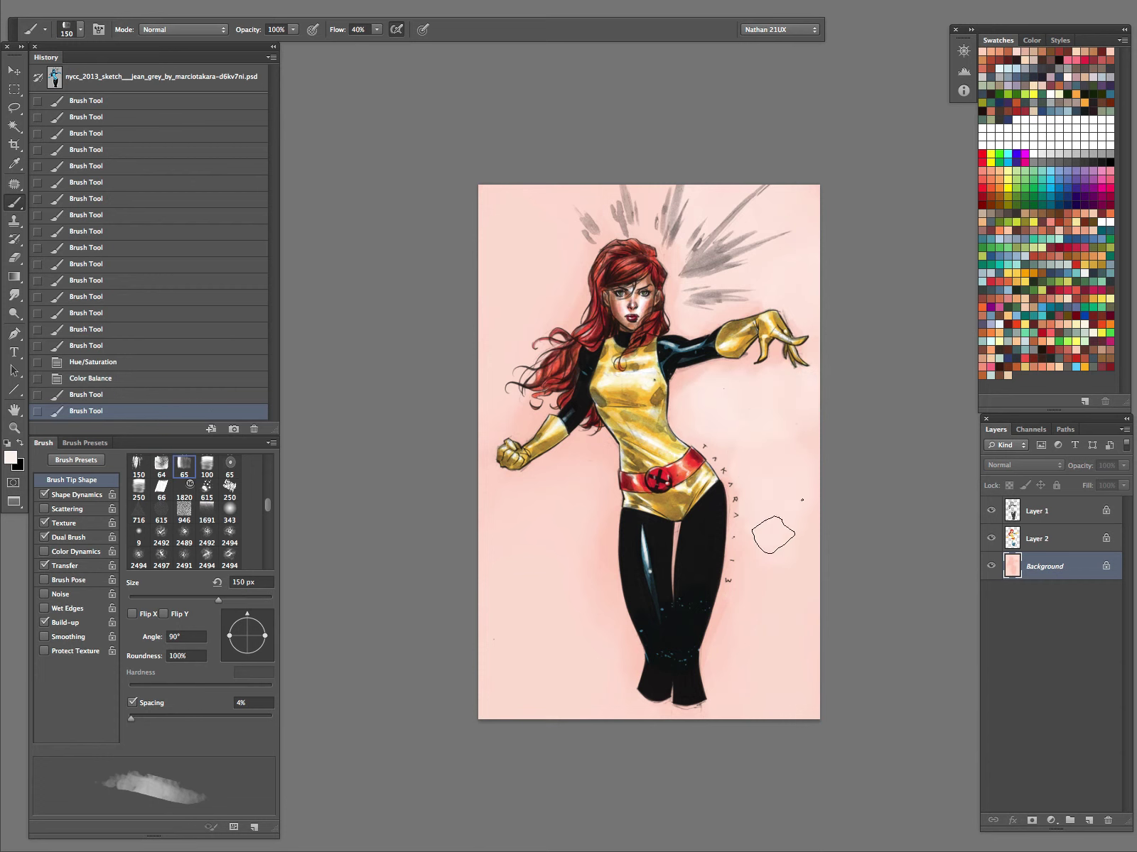
{"action": "left_click", "coordinate": [734, 719]}
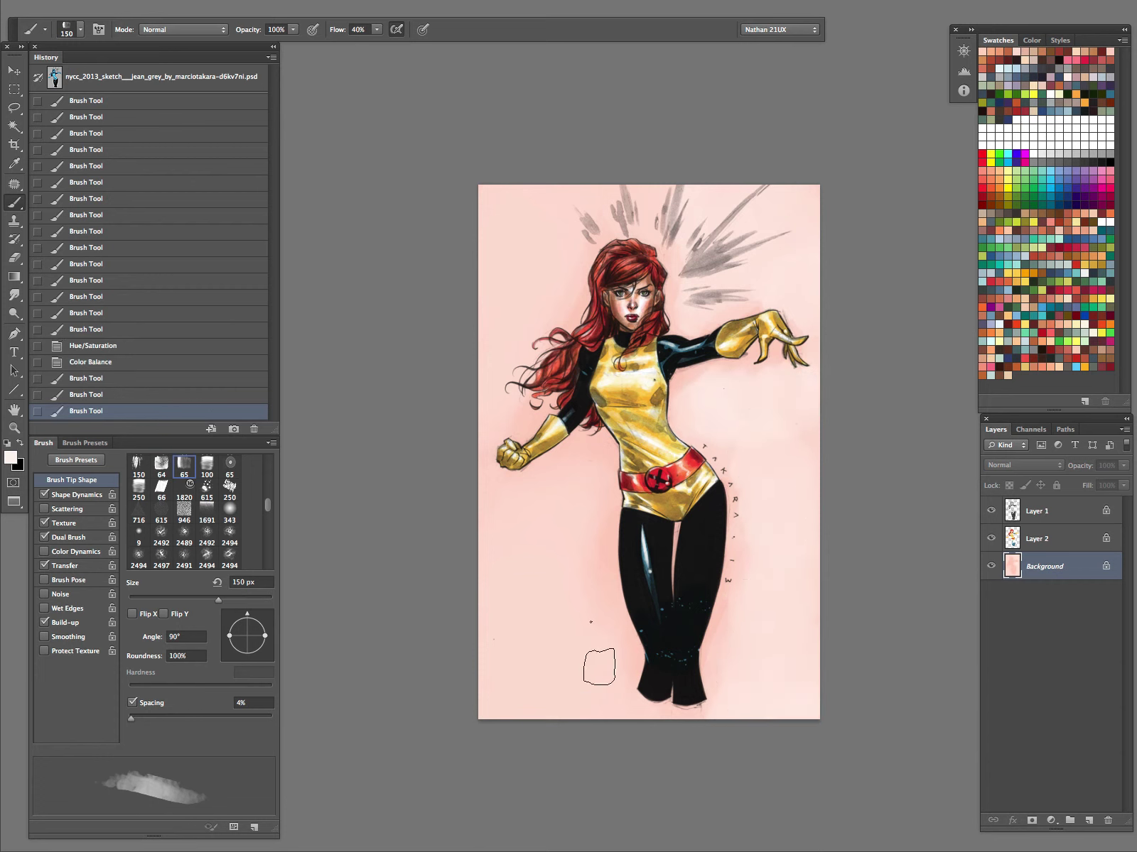
{"action": "left_click_drag", "start_coordinate": [498, 537], "coordinate": [595, 490]}
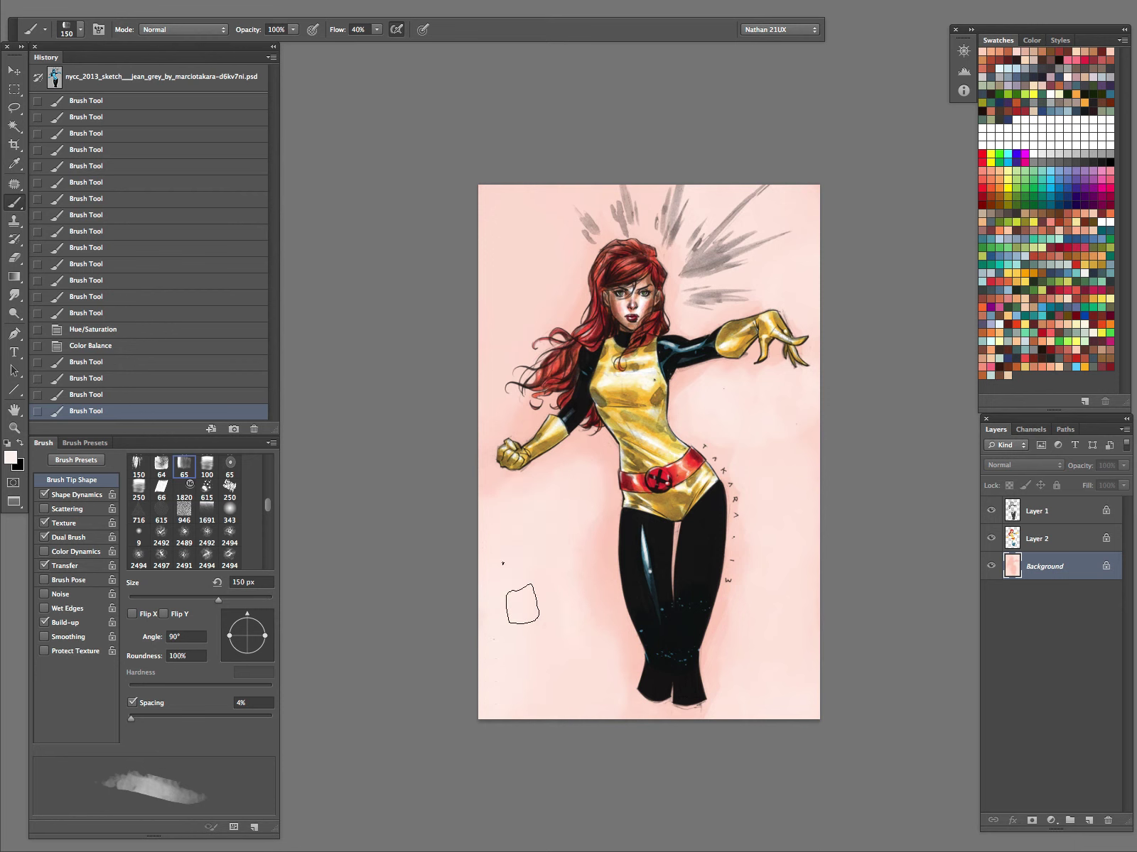
{"action": "left_click_drag", "start_coordinate": [543, 589], "coordinate": [506, 716]}
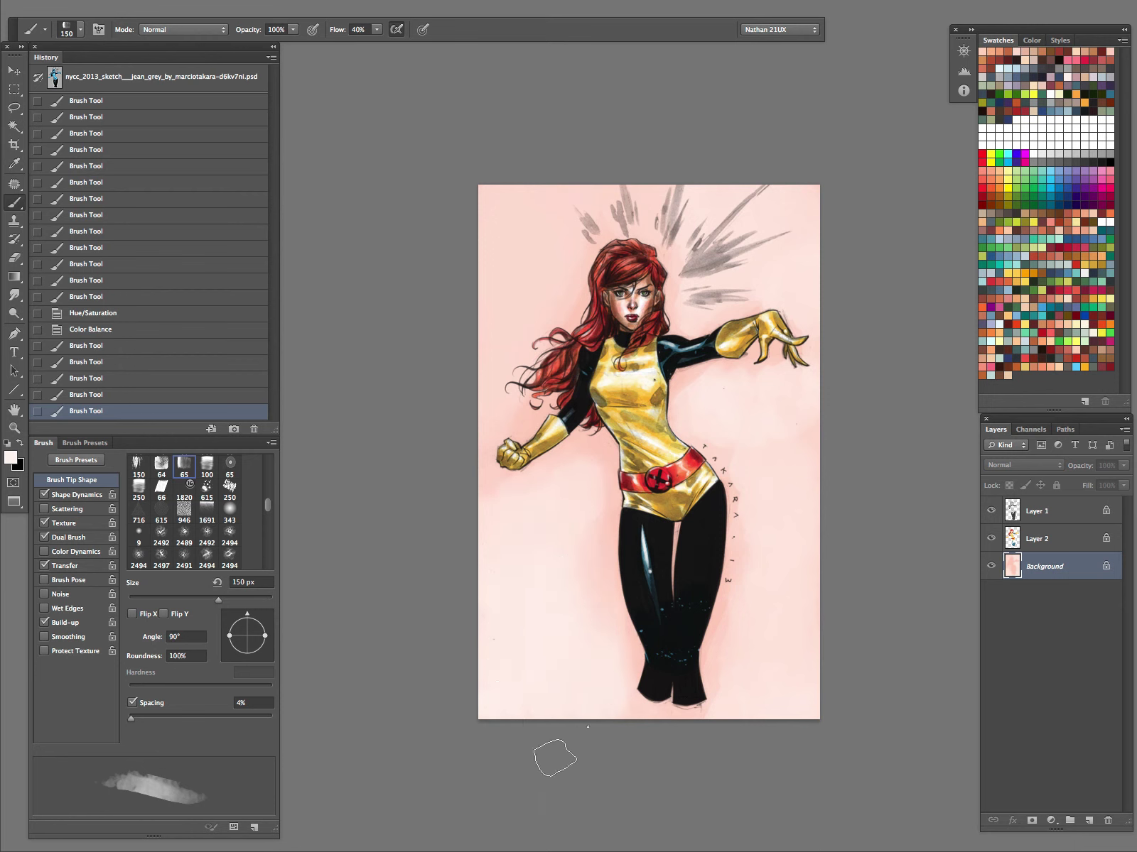
- Build up near-white strokes around the legs, outstretched arm, hair and fist, keeping a pink halo close to the figure
{"action": "mouse_move", "coordinate": [724, 454]}
{"action": "left_mouse_down"}
{"action": "mouse_move", "coordinate": [786, 446]}
{"action": "mouse_move", "coordinate": [732, 604]}
{"action": "left_mouse_up"}
{"action": "left_click_drag", "start_coordinate": [691, 445], "coordinate": [785, 406]}
{"action": "mouse_move", "coordinate": [542, 292]}
{"action": "left_mouse_down"}
{"action": "mouse_move", "coordinate": [514, 220]}
{"action": "mouse_move", "coordinate": [455, 262]}
{"action": "left_mouse_up"}
{"action": "left_click_drag", "start_coordinate": [506, 371], "coordinate": [495, 439]}
{"action": "left_click", "coordinate": [570, 512]}
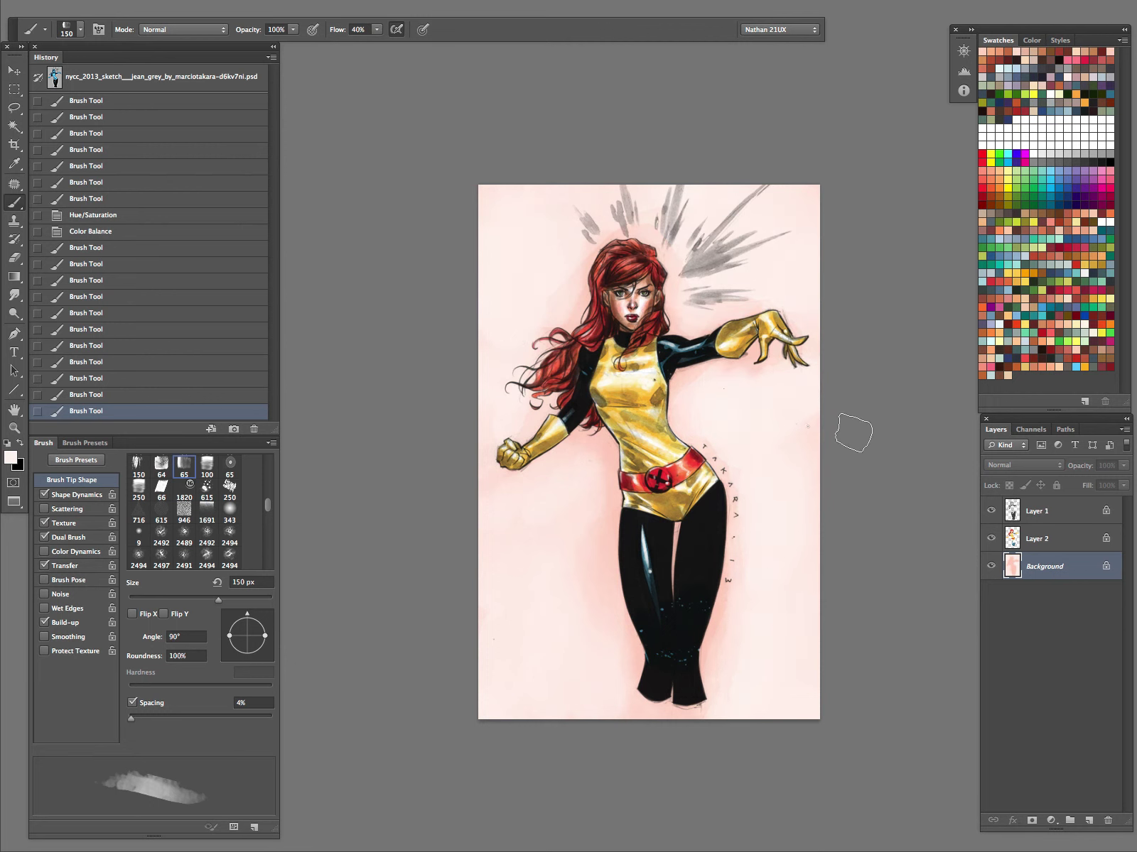
{"action": "left_click_drag", "start_coordinate": [735, 399], "coordinate": [745, 366]}
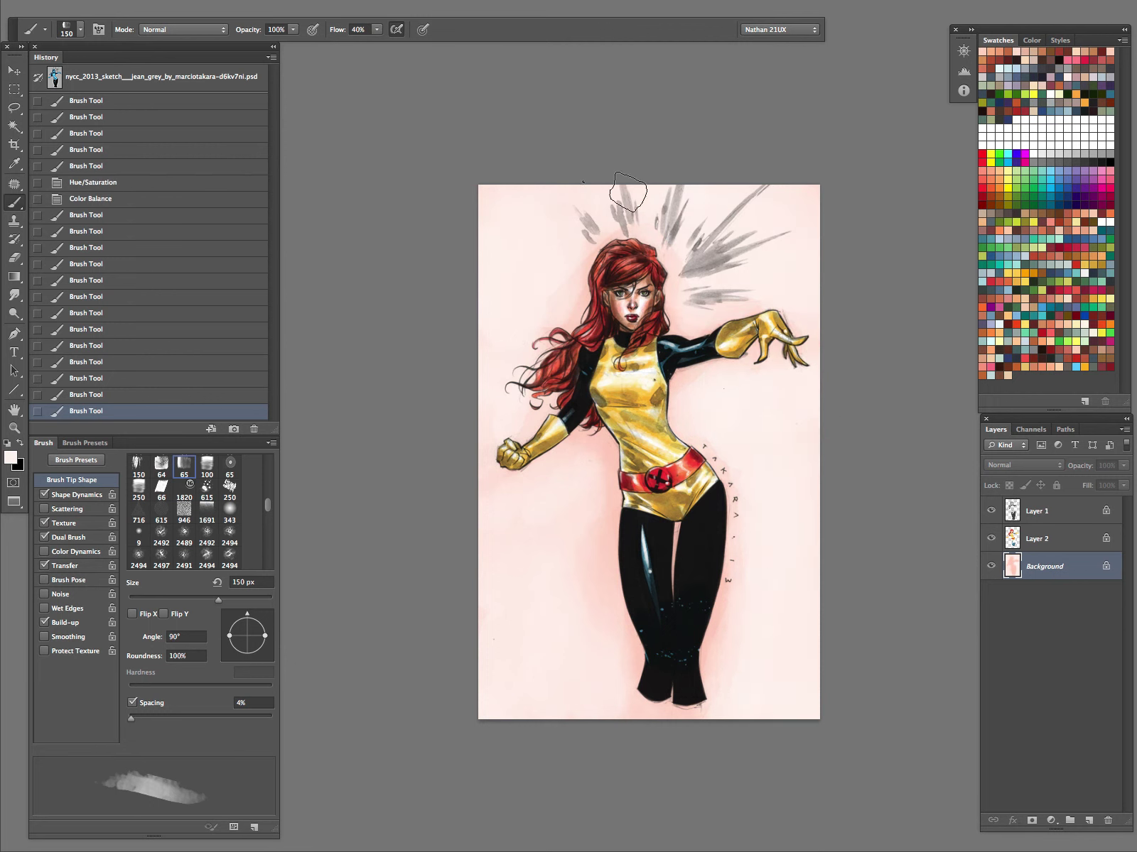
{"action": "left_click_drag", "start_coordinate": [527, 241], "coordinate": [530, 313]}
{"action": "left_click_drag", "start_coordinate": [529, 455], "coordinate": [490, 540]}
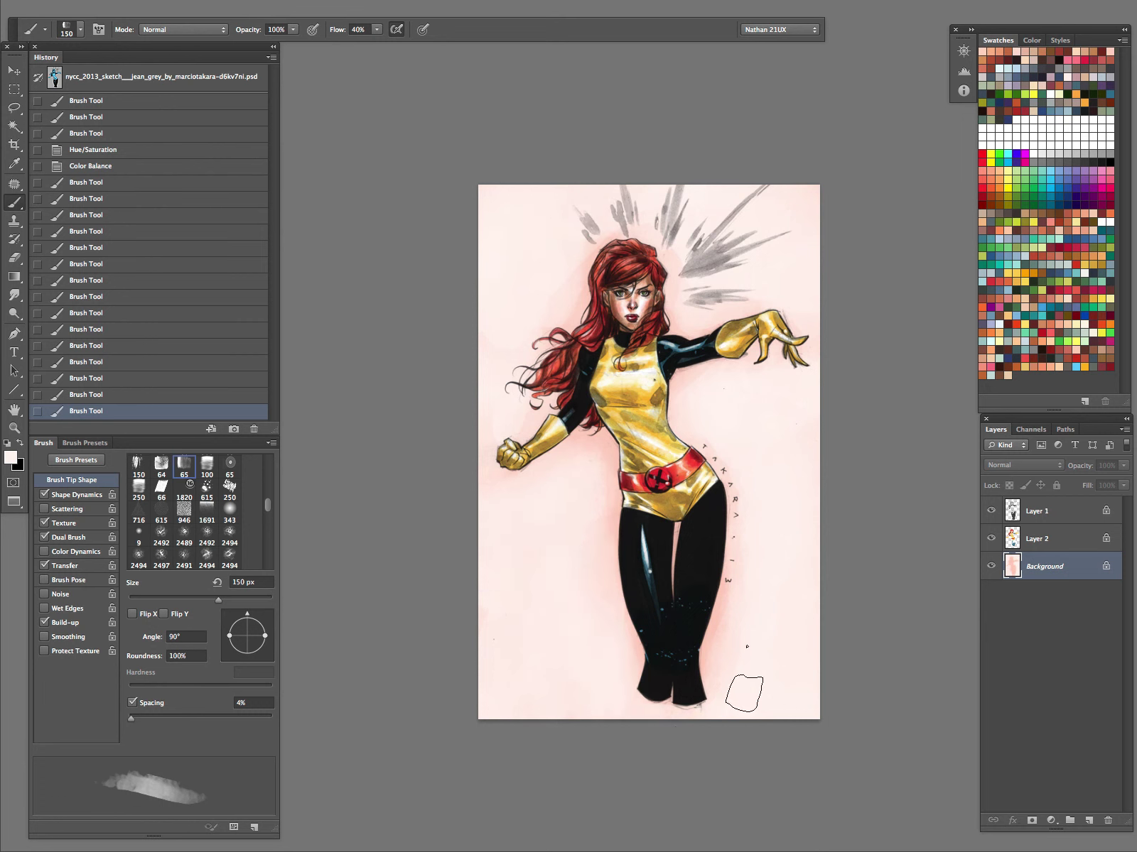
{"action": "left_click_drag", "start_coordinate": [739, 418], "coordinate": [763, 522]}
- Tighten the pink halo around the hair, arms and body with pale strokes, reducing the brush to 80 px and finally 50 px
{"action": "key", "text": "bracketleft"}
{"action": "key", "text": "bracketleft"}
{"action": "key", "text": "bracketleft"}
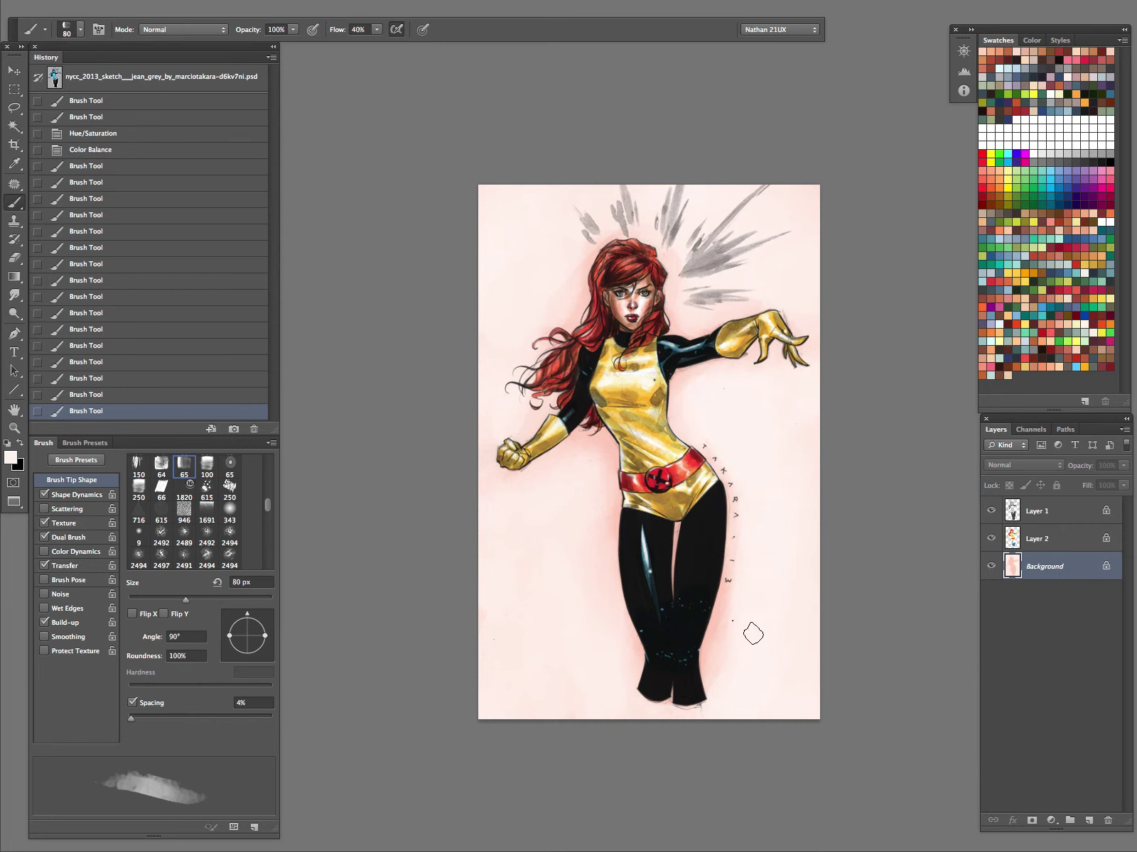
{"action": "left_click_drag", "start_coordinate": [832, 370], "coordinate": [821, 299]}
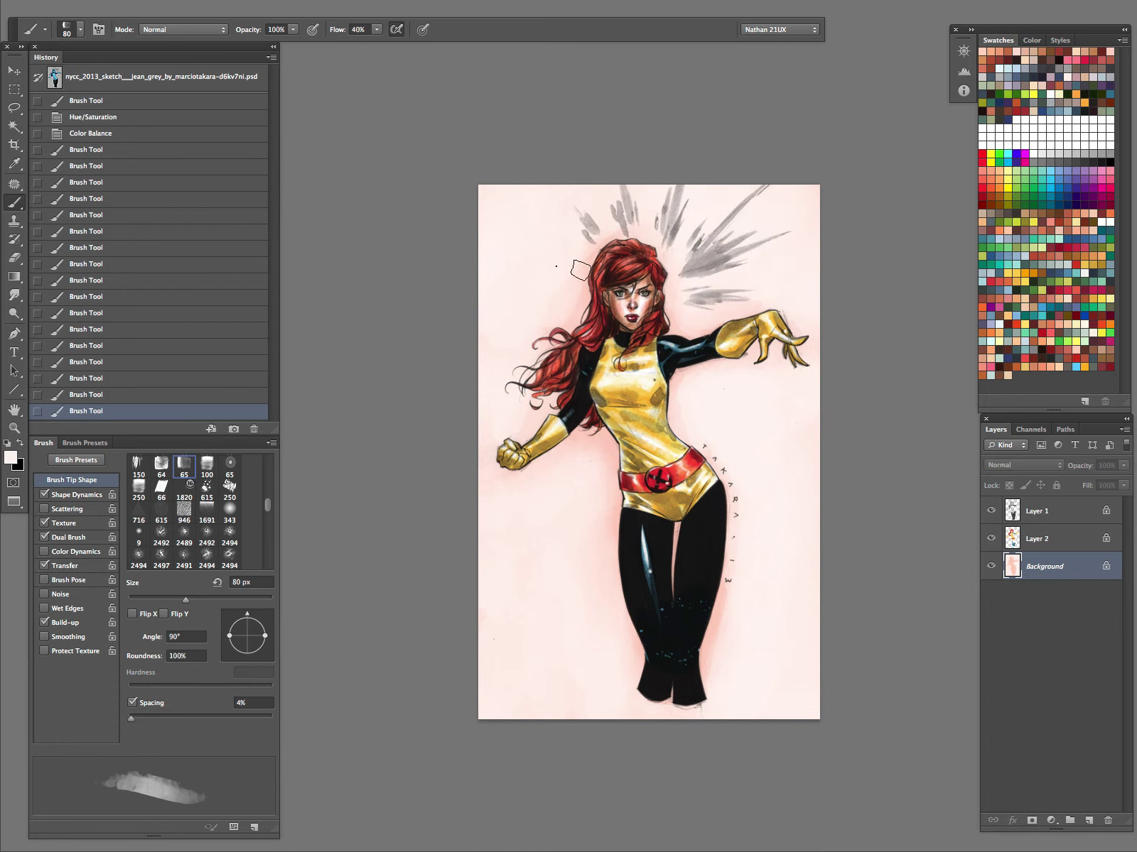
{"action": "left_click_drag", "start_coordinate": [506, 378], "coordinate": [525, 417]}
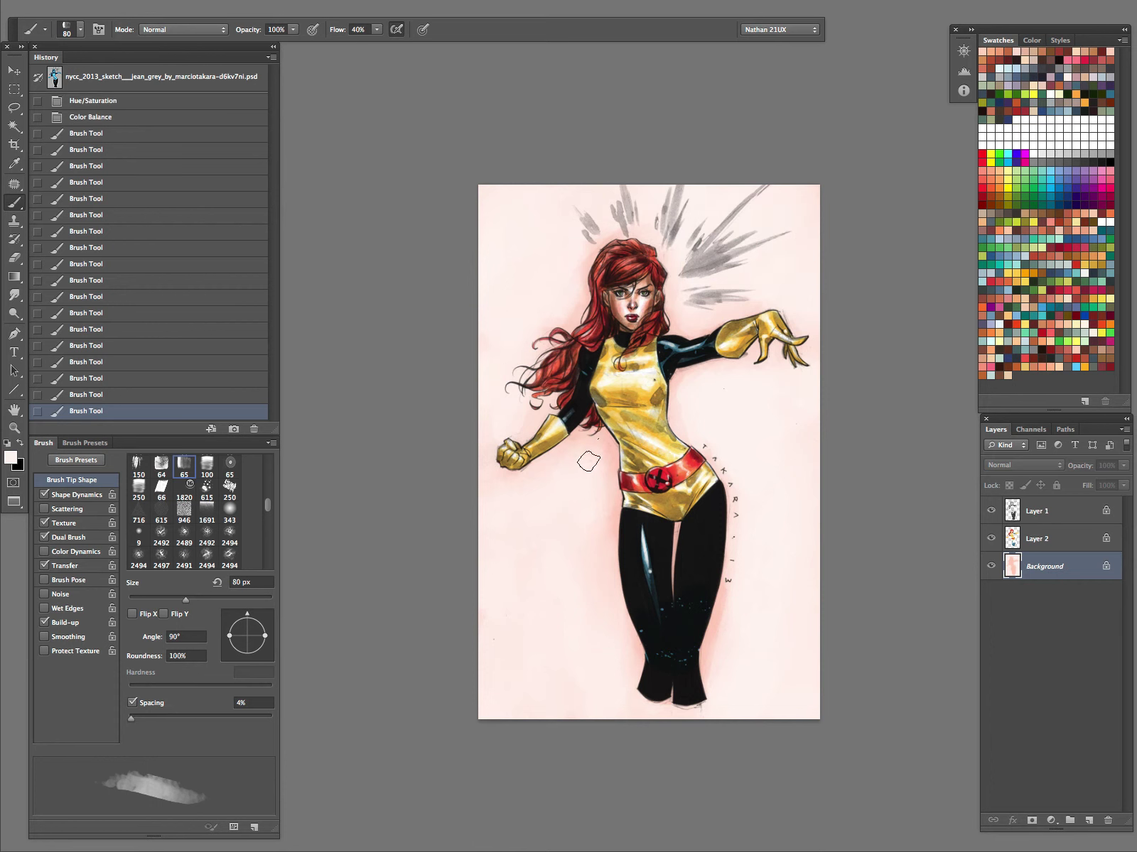
{"action": "left_click", "coordinate": [491, 505]}
{"action": "key", "text": "bracketleft"}
{"action": "key", "text": "bracketleft"}
{"action": "key", "text": "bracketleft"}
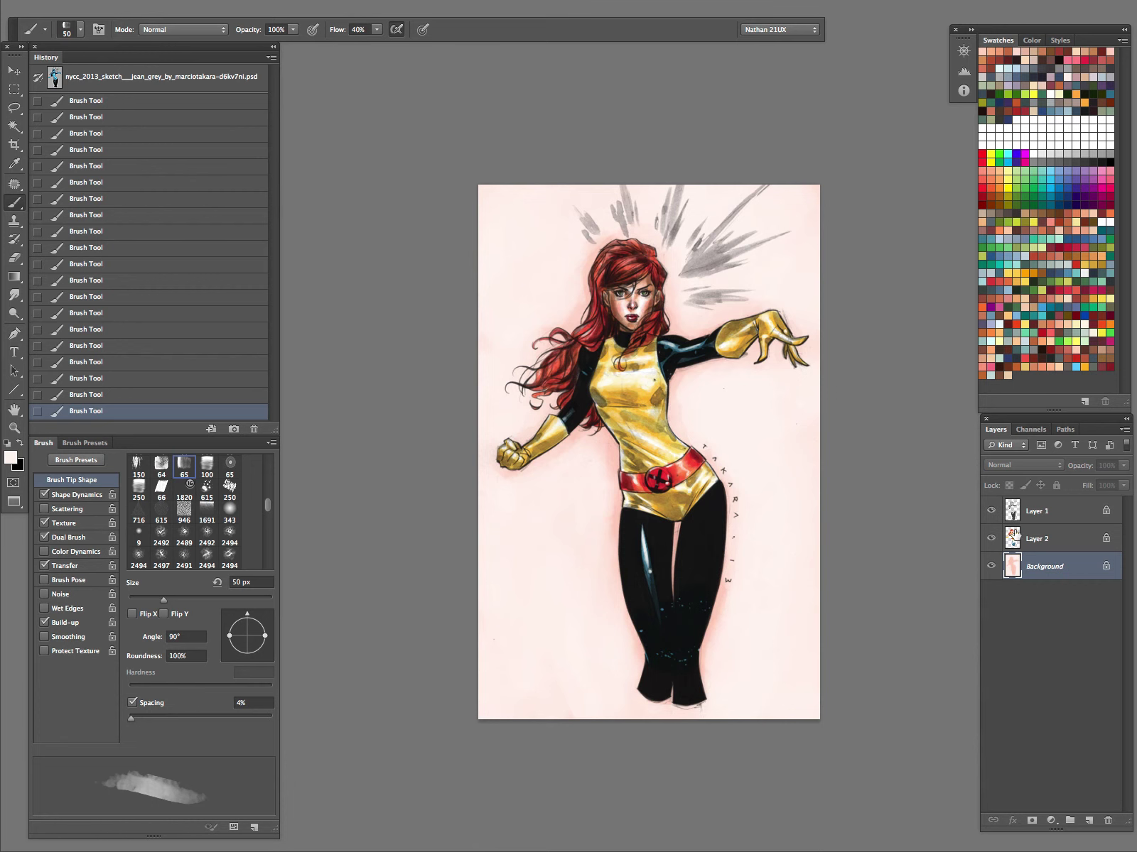
- Add a new layer in Multiply mode directly above the Background layer
{"action": "left_click", "coordinate": [1028, 549]}
{"action": "left_click", "coordinate": [1037, 567]}
{"action": "key", "text": "ctrl+shift+n"}
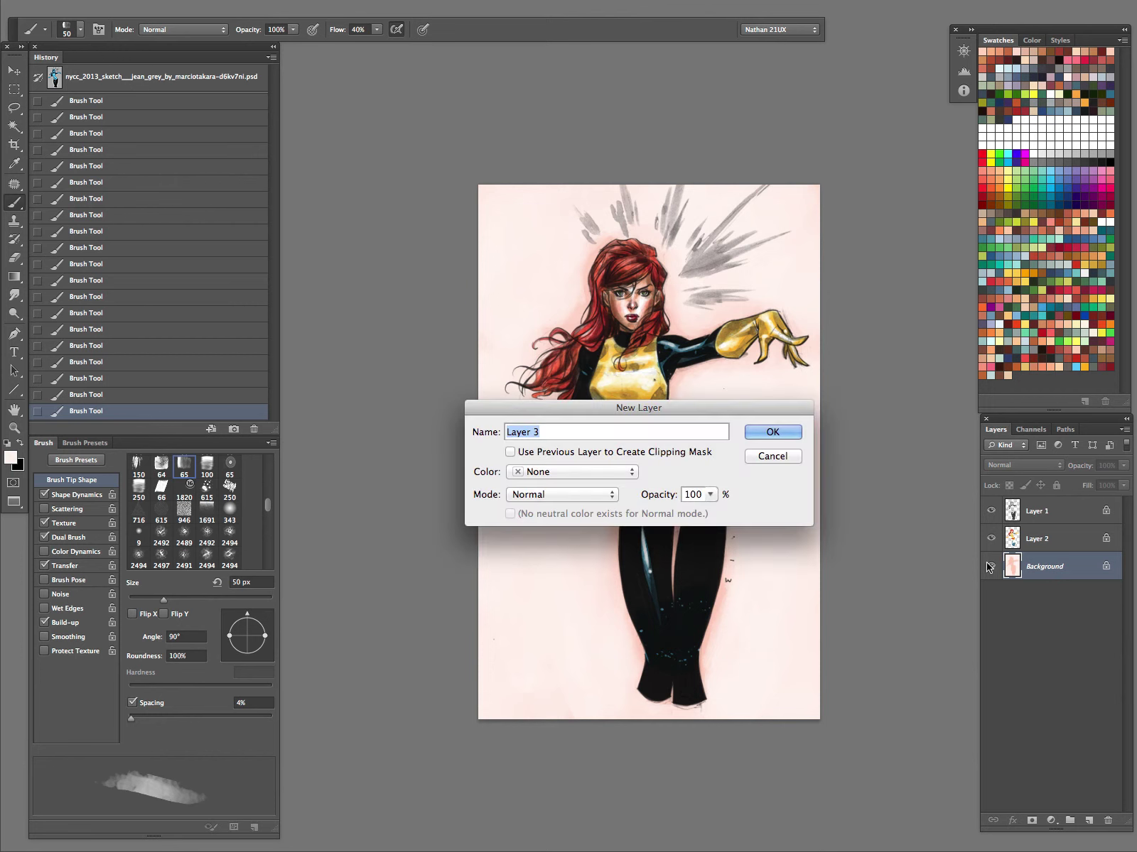
{"action": "left_click", "coordinate": [597, 500]}
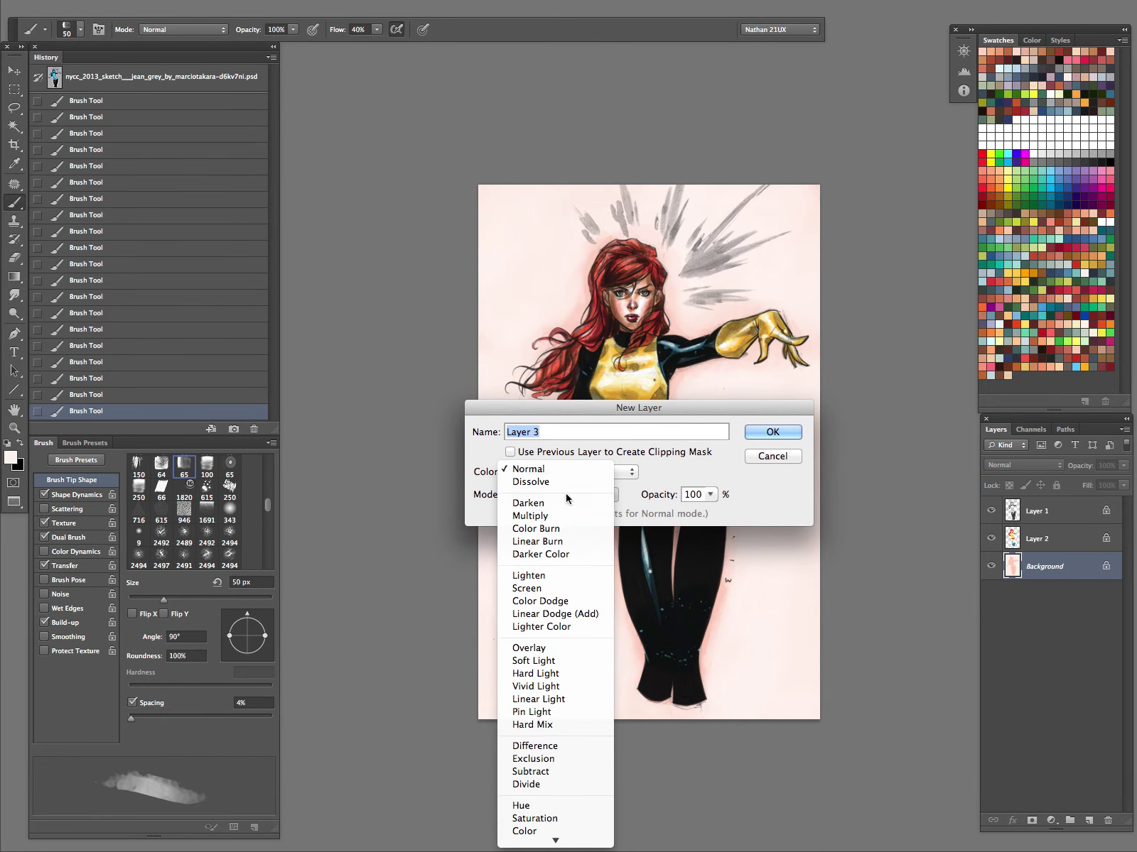
{"action": "left_click", "coordinate": [570, 515]}
{"action": "left_click", "coordinate": [770, 436]}
- Choose the "Watercolour-clio" brush preset
{"action": "left_click", "coordinate": [32, 26]}
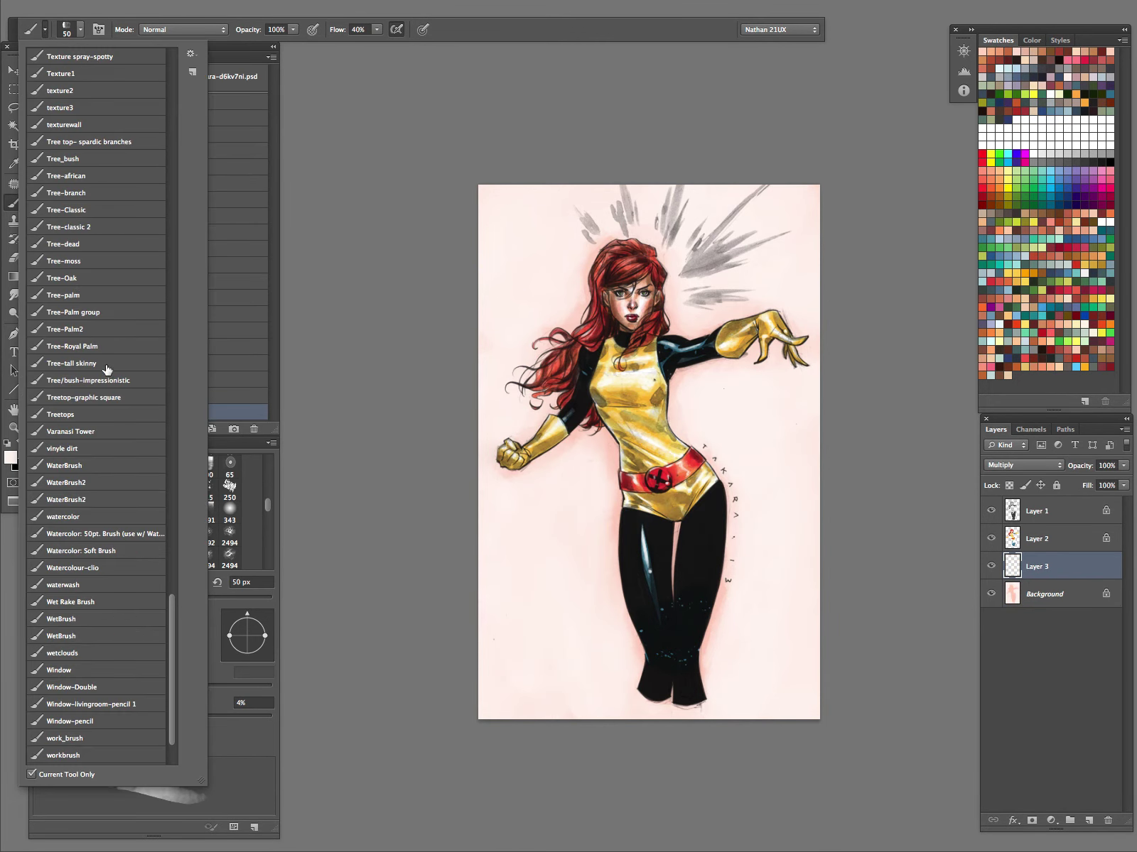
{"action": "left_click", "coordinate": [106, 569]}
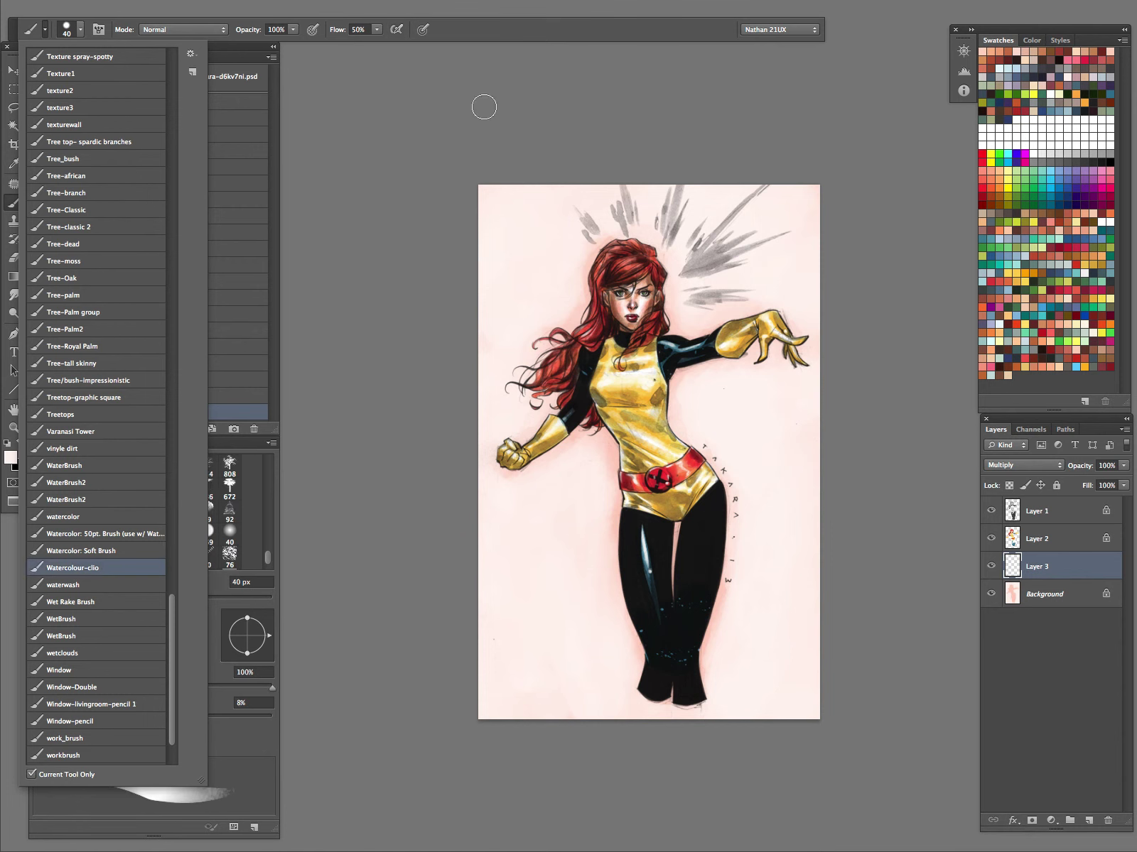
{"action": "left_click", "coordinate": [482, 103]}
- Pick magenta, shrink the brush to 8 px and trace the outside contour of the hair, the outstretched arm and its gloved hand
{"action": "left_click", "coordinate": [1105, 187]}
{"action": "left_click_drag", "start_coordinate": [675, 300], "coordinate": [774, 267]}
{"action": "key", "text": "["}
{"action": "key", "text": "["}
{"action": "key", "text": "["}
{"action": "key", "text": "["}
{"action": "key", "text": "["}
{"action": "key", "text": "["}
{"action": "key", "text": "["}
{"action": "key", "text": "["}
{"action": "left_click_drag", "start_coordinate": [629, 182], "coordinate": [651, 229]}
{"action": "mouse_move", "coordinate": [647, 281]}
{"action": "left_mouse_down"}
{"action": "mouse_move", "coordinate": [653, 255]}
{"action": "mouse_move", "coordinate": [662, 364]}
{"action": "mouse_move", "coordinate": [611, 381]}
{"action": "mouse_move", "coordinate": [667, 377]}
{"action": "mouse_move", "coordinate": [718, 412]}
{"action": "mouse_move", "coordinate": [712, 398]}
{"action": "mouse_move", "coordinate": [840, 347]}
{"action": "mouse_move", "coordinate": [911, 339]}
{"action": "mouse_move", "coordinate": [871, 334]}
{"action": "left_mouse_up"}
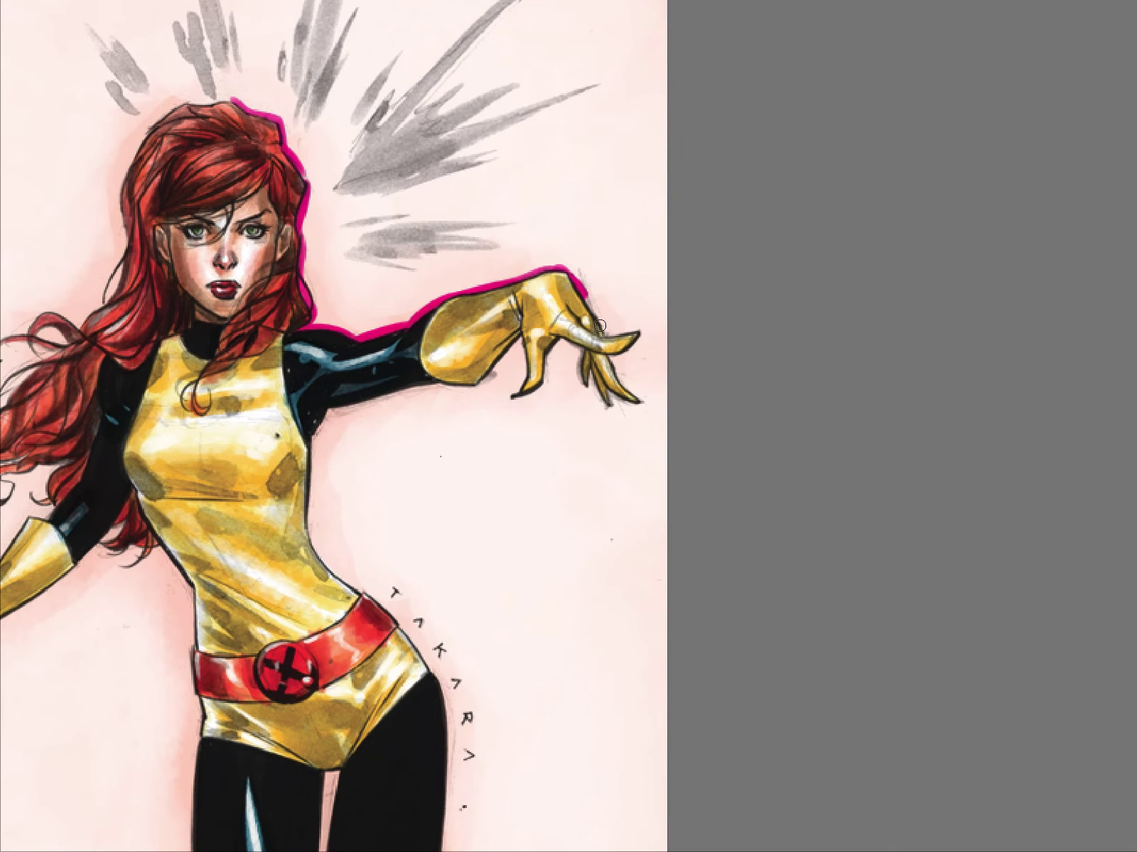
{"action": "mouse_move", "coordinate": [600, 324]}
{"action": "left_mouse_down"}
{"action": "mouse_move", "coordinate": [636, 328]}
{"action": "mouse_move", "coordinate": [610, 357]}
{"action": "mouse_move", "coordinate": [645, 392]}
{"action": "mouse_move", "coordinate": [608, 392]}
{"action": "mouse_move", "coordinate": [611, 409]}
{"action": "mouse_move", "coordinate": [566, 340]}
{"action": "mouse_move", "coordinate": [517, 358]}
{"action": "mouse_move", "coordinate": [512, 397]}
{"action": "mouse_move", "coordinate": [549, 370]}
{"action": "left_mouse_up"}
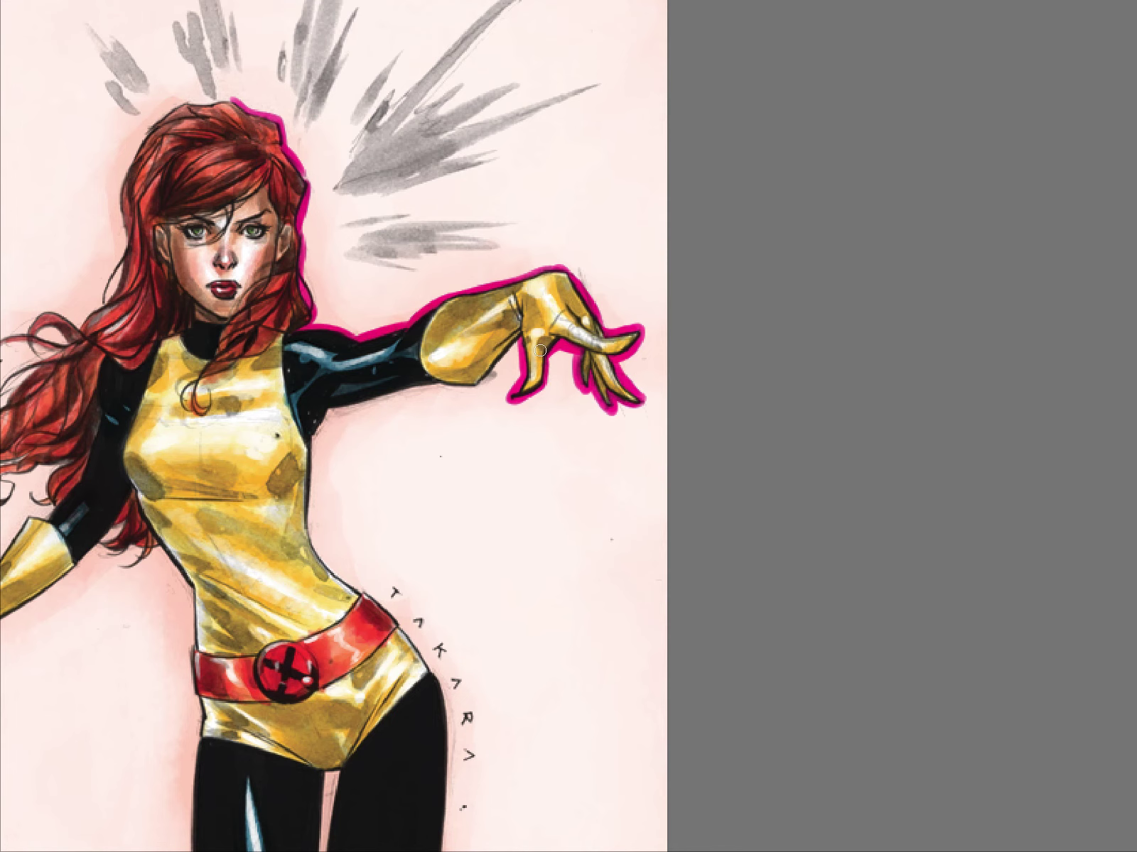
- Continue the magenta outline around the underside of the arm, torso, legs, clenched fist, flowing hair strands and head
{"action": "left_click_drag", "start_coordinate": [482, 401], "coordinate": [911, 475]}
{"action": "mouse_move", "coordinate": [847, 385]}
{"action": "left_mouse_down"}
{"action": "mouse_move", "coordinate": [735, 411]}
{"action": "mouse_move", "coordinate": [699, 454]}
{"action": "mouse_move", "coordinate": [746, 579]}
{"action": "mouse_move", "coordinate": [602, 356]}
{"action": "mouse_move", "coordinate": [643, 395]}
{"action": "mouse_move", "coordinate": [653, 425]}
{"action": "mouse_move", "coordinate": [665, 577]}
{"action": "left_mouse_up"}
{"action": "mouse_move", "coordinate": [548, 508]}
{"action": "left_mouse_down"}
{"action": "mouse_move", "coordinate": [535, 692]}
{"action": "mouse_move", "coordinate": [540, 628]}
{"action": "left_mouse_up"}
{"action": "left_click_drag", "start_coordinate": [658, 595], "coordinate": [725, 312]}
{"action": "mouse_move", "coordinate": [731, 233]}
{"action": "left_mouse_down"}
{"action": "mouse_move", "coordinate": [720, 346]}
{"action": "mouse_move", "coordinate": [672, 510]}
{"action": "mouse_move", "coordinate": [673, 610]}
{"action": "mouse_move", "coordinate": [687, 648]}
{"action": "left_mouse_up"}
{"action": "left_click_drag", "start_coordinate": [527, 115], "coordinate": [604, 313]}
{"action": "mouse_move", "coordinate": [527, 206]}
{"action": "left_mouse_down"}
{"action": "mouse_move", "coordinate": [558, 262]}
{"action": "mouse_move", "coordinate": [556, 327]}
{"action": "mouse_move", "coordinate": [574, 403]}
{"action": "mouse_move", "coordinate": [558, 426]}
{"action": "mouse_move", "coordinate": [569, 629]}
{"action": "mouse_move", "coordinate": [618, 742]}
{"action": "left_mouse_up"}
{"action": "mouse_move", "coordinate": [643, 528]}
{"action": "left_mouse_down"}
{"action": "mouse_move", "coordinate": [634, 489]}
{"action": "mouse_move", "coordinate": [661, 269]}
{"action": "left_mouse_up"}
{"action": "left_click_drag", "start_coordinate": [629, 478], "coordinate": [600, 585]}
{"action": "left_click_drag", "start_coordinate": [646, 179], "coordinate": [726, 622]}
{"action": "mouse_move", "coordinate": [601, 379]}
{"action": "left_mouse_down"}
{"action": "mouse_move", "coordinate": [563, 378]}
{"action": "mouse_move", "coordinate": [554, 358]}
{"action": "left_mouse_up"}
{"action": "mouse_move", "coordinate": [526, 292]}
{"action": "left_mouse_down"}
{"action": "mouse_move", "coordinate": [509, 340]}
{"action": "mouse_move", "coordinate": [482, 349]}
{"action": "mouse_move", "coordinate": [430, 416]}
{"action": "mouse_move", "coordinate": [394, 408]}
{"action": "mouse_move", "coordinate": [370, 423]}
{"action": "mouse_move", "coordinate": [357, 465]}
{"action": "mouse_move", "coordinate": [402, 482]}
{"action": "mouse_move", "coordinate": [555, 384]}
{"action": "mouse_move", "coordinate": [471, 451]}
{"action": "left_mouse_up"}
{"action": "left_click_drag", "start_coordinate": [677, 288], "coordinate": [891, 514]}
{"action": "mouse_move", "coordinate": [654, 554]}
{"action": "left_mouse_down"}
{"action": "mouse_move", "coordinate": [677, 565]}
{"action": "mouse_move", "coordinate": [672, 544]}
{"action": "mouse_move", "coordinate": [713, 521]}
{"action": "mouse_move", "coordinate": [657, 536]}
{"action": "mouse_move", "coordinate": [650, 523]}
{"action": "mouse_move", "coordinate": [636, 529]}
{"action": "mouse_move", "coordinate": [683, 468]}
{"action": "mouse_move", "coordinate": [627, 468]}
{"action": "mouse_move", "coordinate": [616, 502]}
{"action": "mouse_move", "coordinate": [650, 514]}
{"action": "mouse_move", "coordinate": [603, 517]}
{"action": "mouse_move", "coordinate": [657, 509]}
{"action": "left_mouse_up"}
{"action": "mouse_move", "coordinate": [698, 433]}
{"action": "left_mouse_down"}
{"action": "mouse_move", "coordinate": [728, 434]}
{"action": "mouse_move", "coordinate": [716, 421]}
{"action": "mouse_move", "coordinate": [731, 420]}
{"action": "mouse_move", "coordinate": [690, 405]}
{"action": "mouse_move", "coordinate": [720, 413]}
{"action": "mouse_move", "coordinate": [698, 397]}
{"action": "mouse_move", "coordinate": [753, 393]}
{"action": "mouse_move", "coordinate": [665, 425]}
{"action": "mouse_move", "coordinate": [736, 387]}
{"action": "mouse_move", "coordinate": [707, 407]}
{"action": "mouse_move", "coordinate": [711, 373]}
{"action": "mouse_move", "coordinate": [783, 385]}
{"action": "mouse_move", "coordinate": [748, 388]}
{"action": "mouse_move", "coordinate": [824, 317]}
{"action": "mouse_move", "coordinate": [791, 341]}
{"action": "mouse_move", "coordinate": [805, 295]}
{"action": "mouse_move", "coordinate": [777, 353]}
{"action": "mouse_move", "coordinate": [823, 293]}
{"action": "mouse_move", "coordinate": [802, 312]}
{"action": "mouse_move", "coordinate": [839, 181]}
{"action": "mouse_move", "coordinate": [912, 171]}
{"action": "mouse_move", "coordinate": [870, 166]}
{"action": "left_mouse_up"}
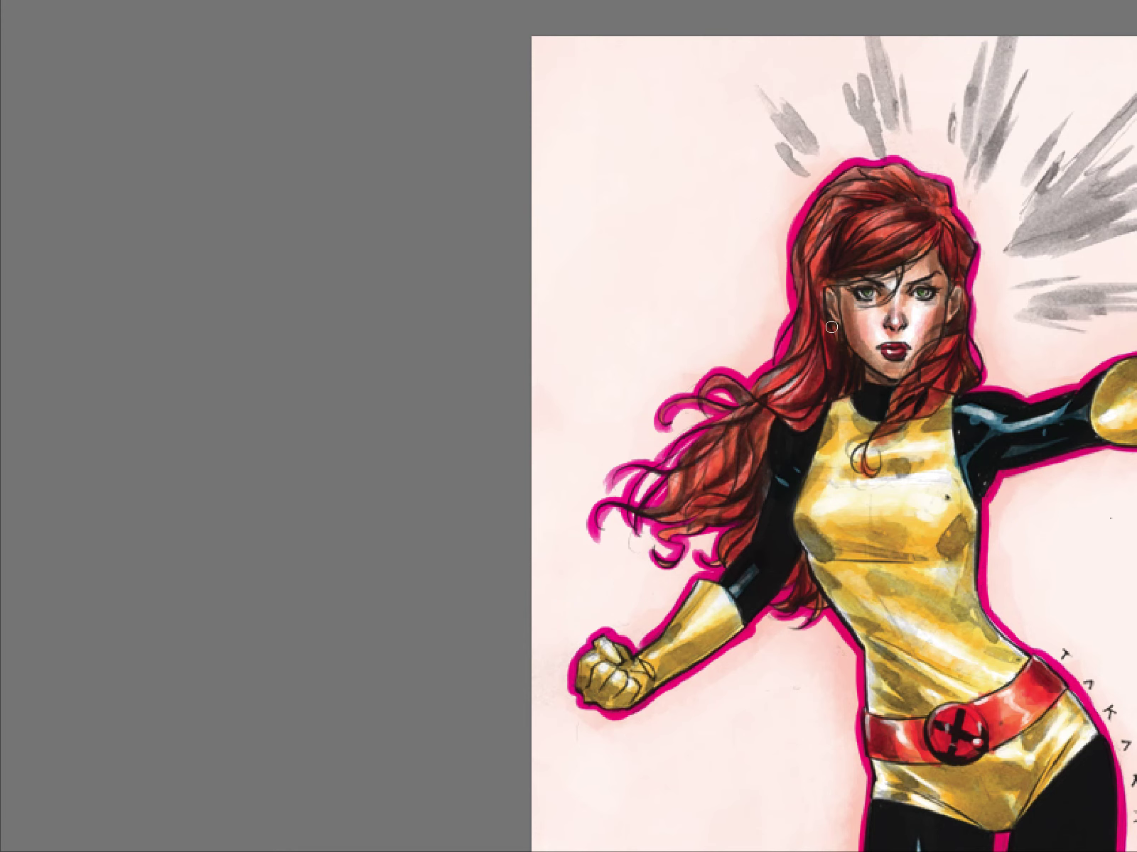
{"action": "scroll", "coordinate": [881, 360], "scroll_direction": "down", "scroll_amount": 3}
{"action": "left_click_drag", "start_coordinate": [890, 502], "coordinate": [577, 466]}
{"action": "key", "text": "Tab"}
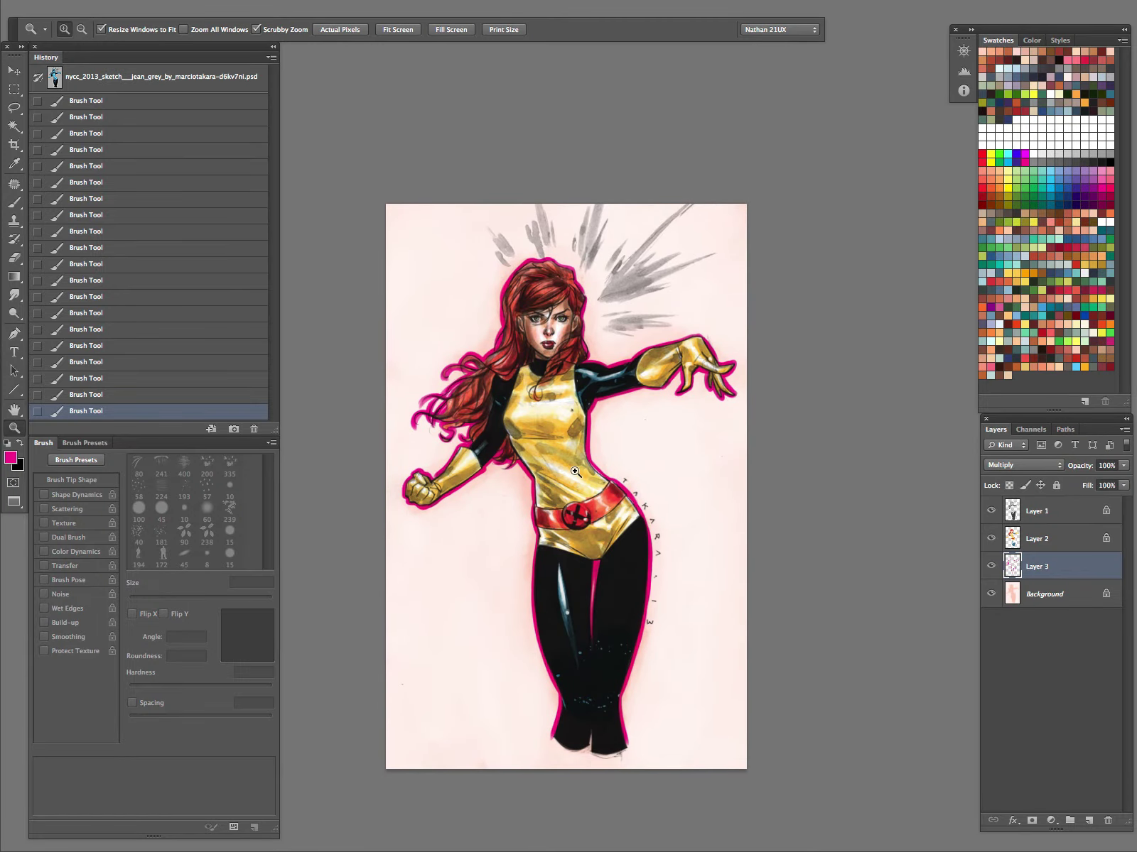
{"action": "key", "text": "ctrl+u"}
{"action": "left_click_drag", "start_coordinate": [831, 541], "coordinate": [885, 541]}
{"action": "left_click_drag", "start_coordinate": [831, 503], "coordinate": [928, 500]}
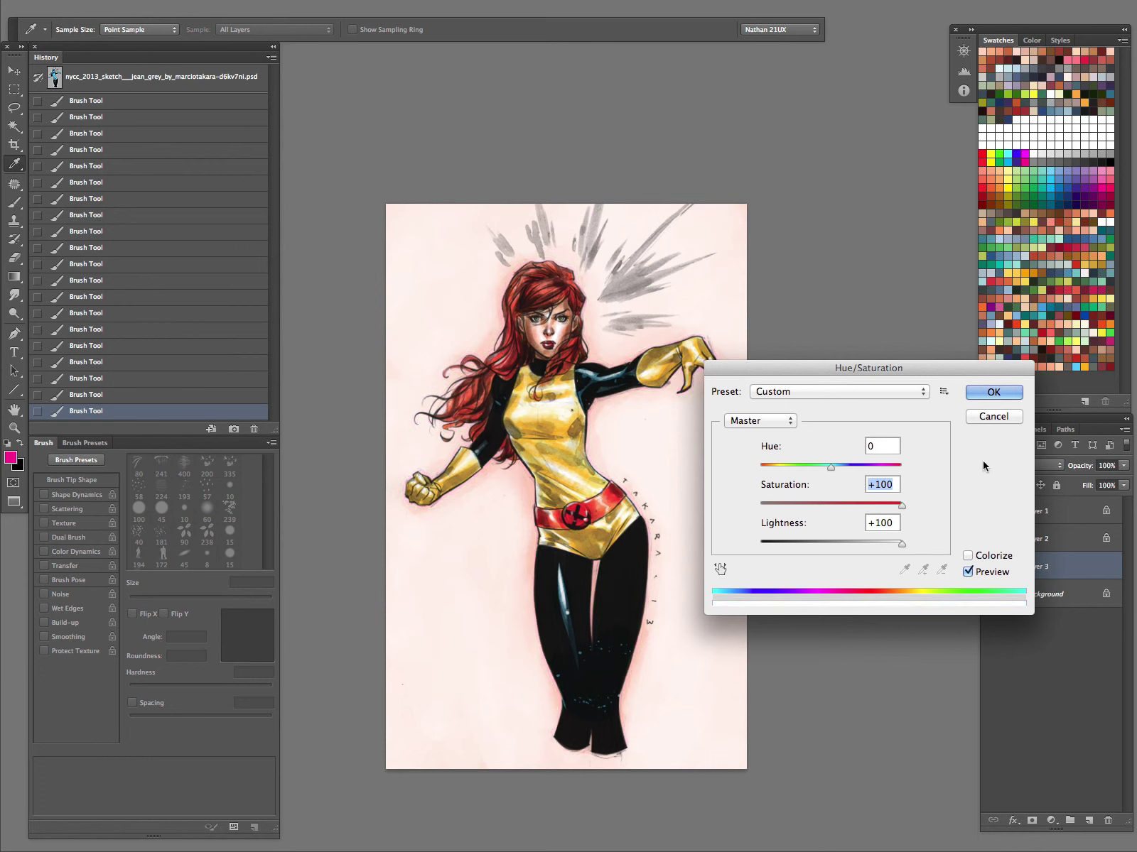
{"action": "left_click", "coordinate": [993, 417]}
- Set the outline layer's blend mode to Normal and lighten the magenta outline to a pale purple-pink with Hue/Saturation
{"action": "left_click", "coordinate": [1023, 465]}
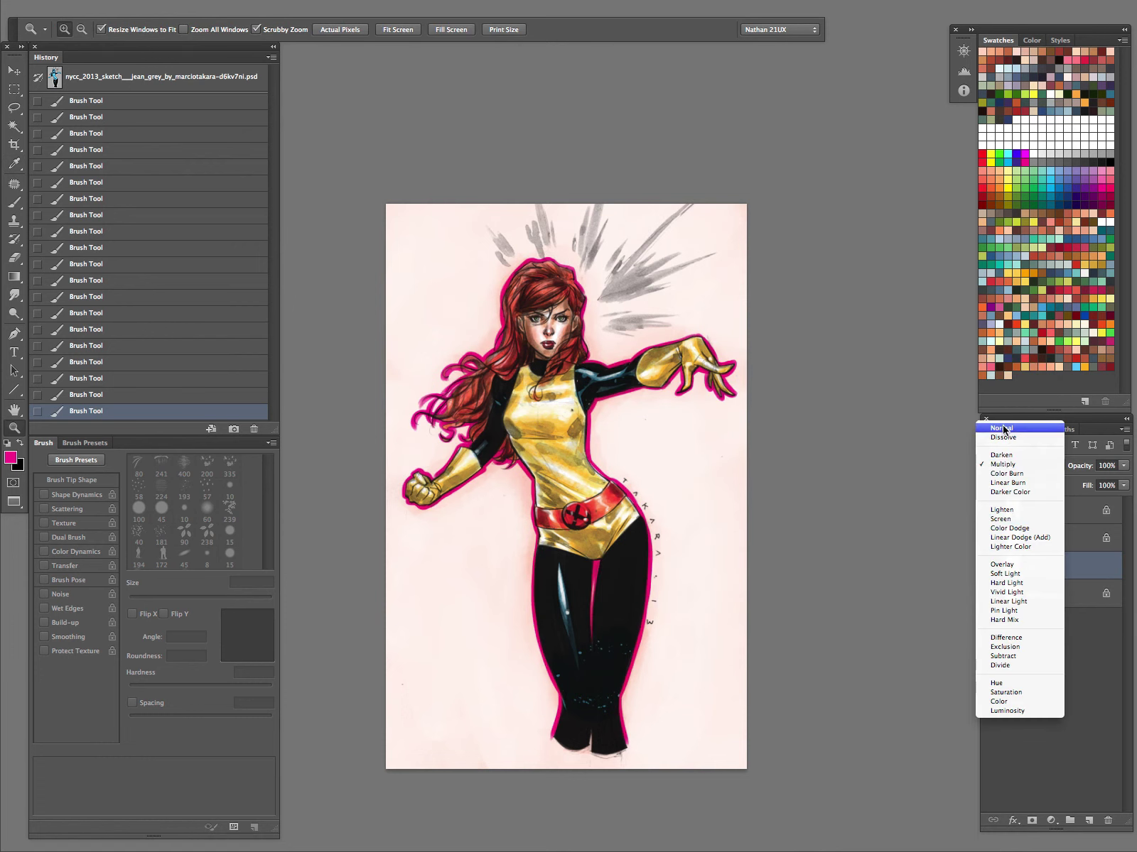
{"action": "left_click", "coordinate": [1002, 433]}
{"action": "key", "text": "ctrl+u"}
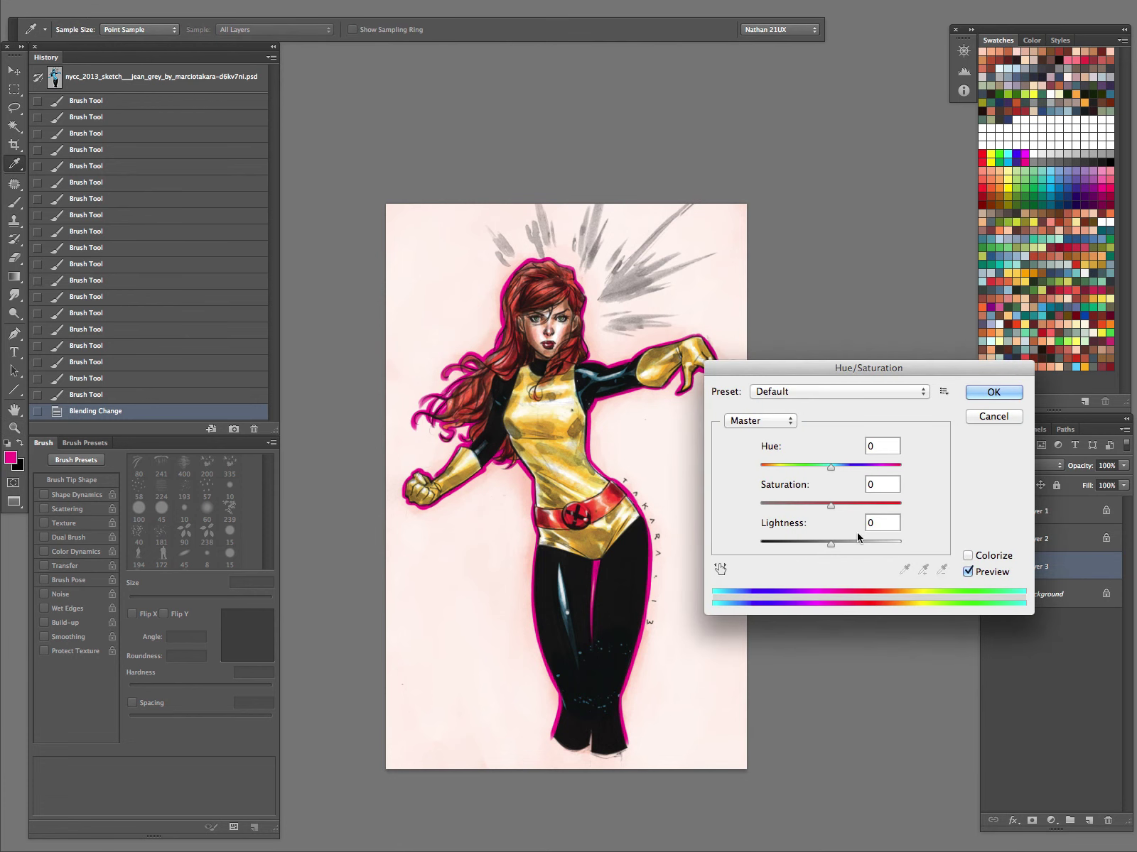
{"action": "left_click_drag", "start_coordinate": [860, 542], "coordinate": [964, 533]}
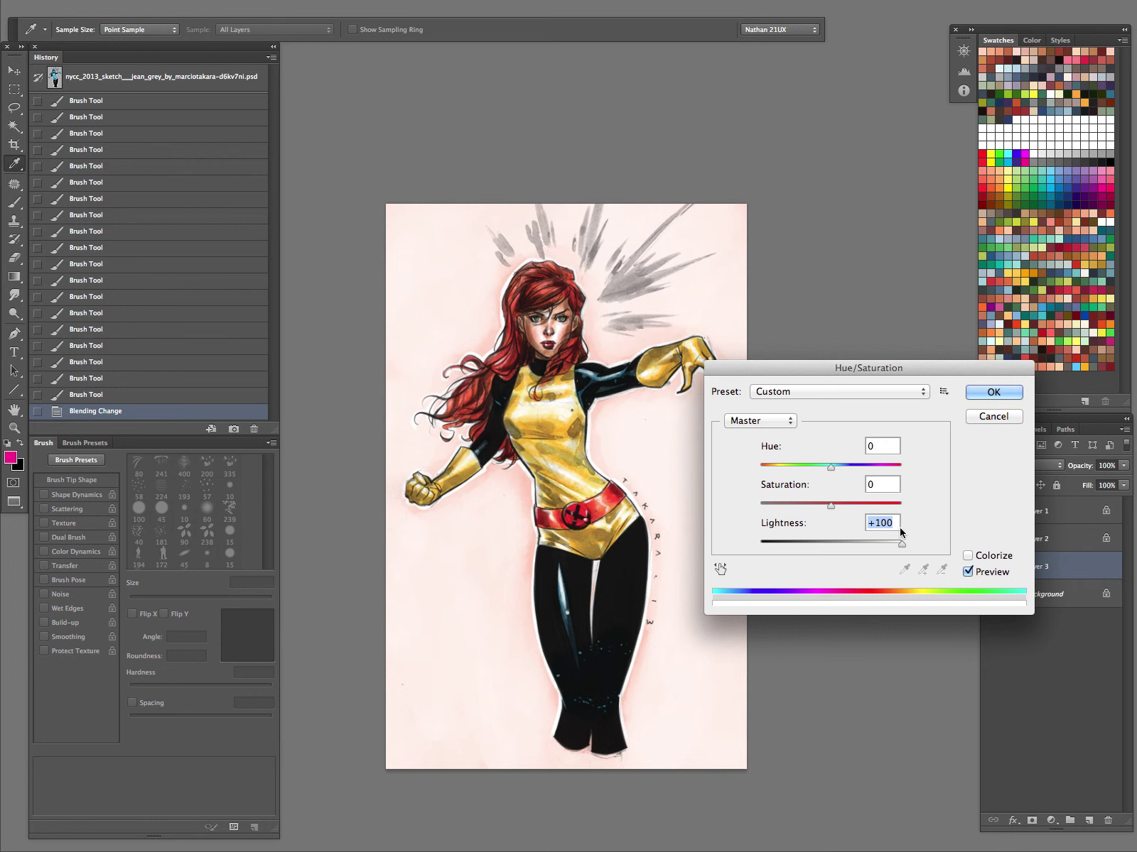
{"action": "left_click_drag", "start_coordinate": [883, 542], "coordinate": [880, 543]}
{"action": "left_click", "coordinate": [993, 392]}
{"action": "key", "text": "z"}
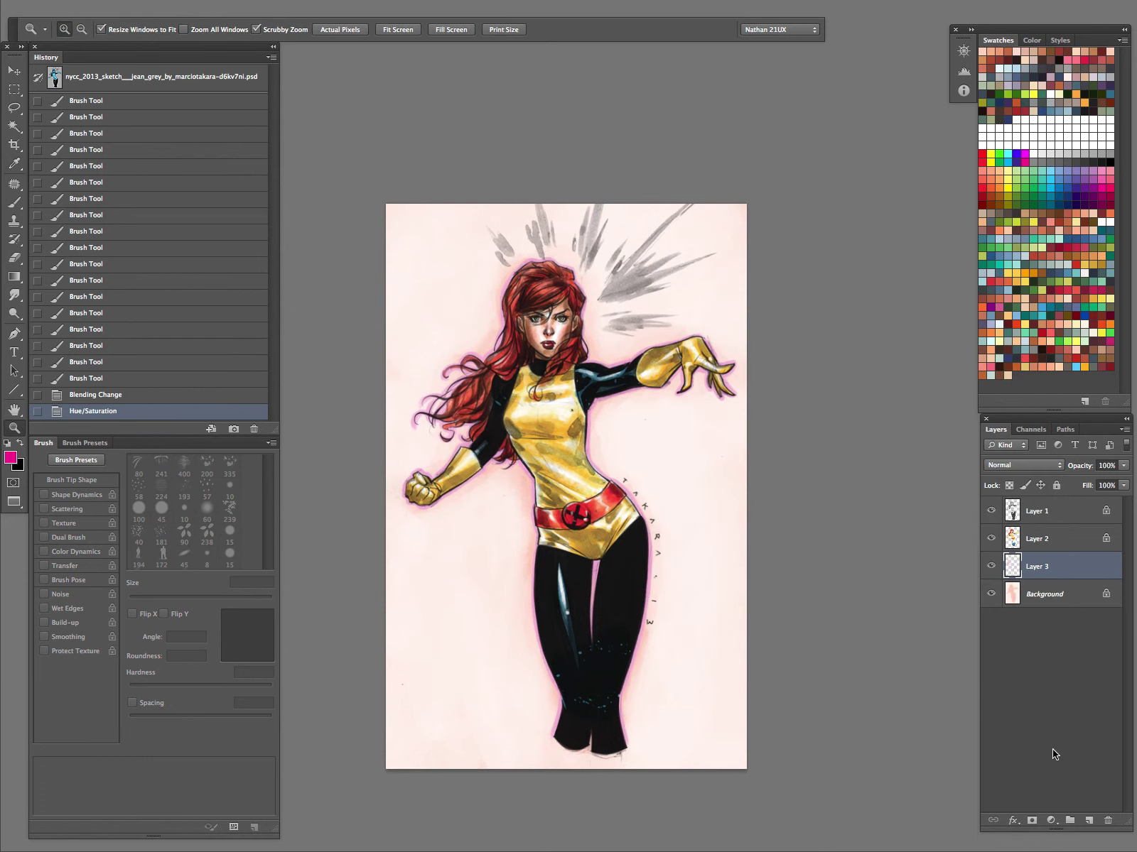
- Select the Background layer, temporarily hide the layers above it and sample its darker pink as the foreground color
{"action": "left_click", "coordinate": [1035, 594]}
{"action": "key", "text": "ctrl+plus"}
{"action": "left_click_drag", "start_coordinate": [991, 512], "coordinate": [1000, 561]}
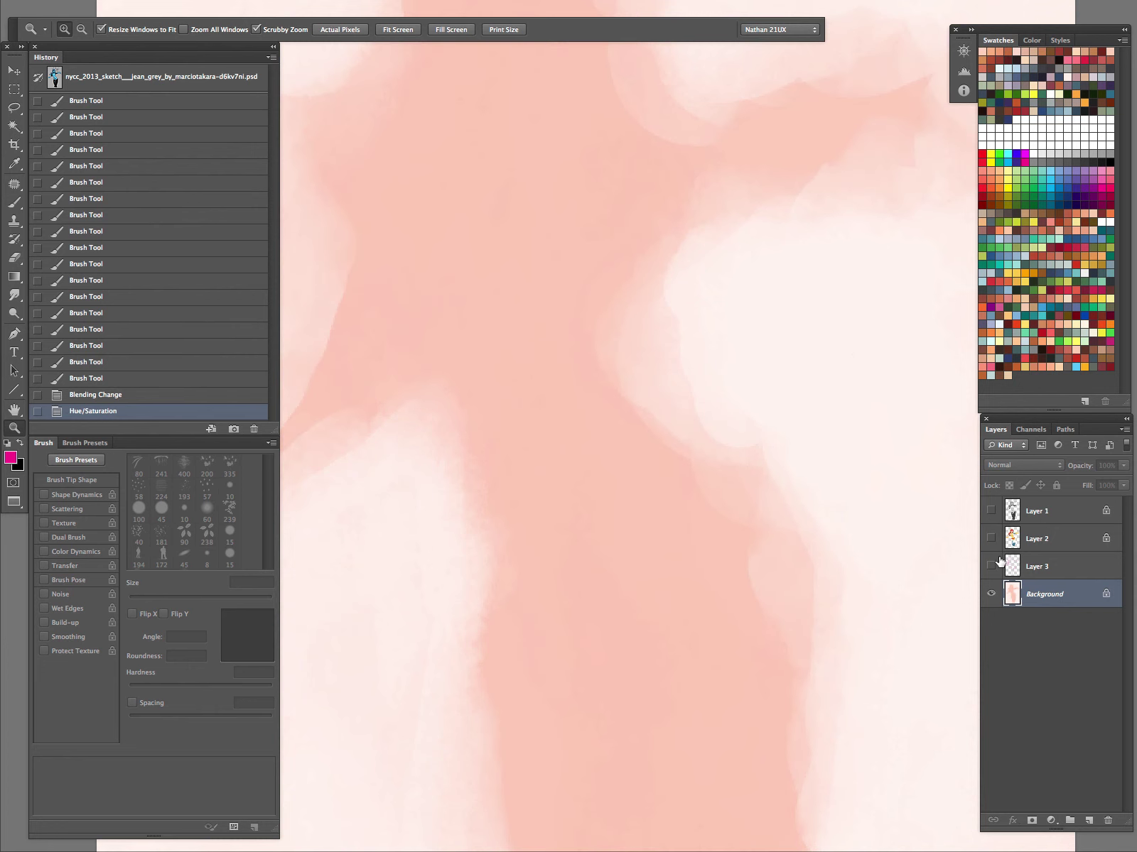
{"action": "left_click_drag", "start_coordinate": [992, 509], "coordinate": [991, 567]}
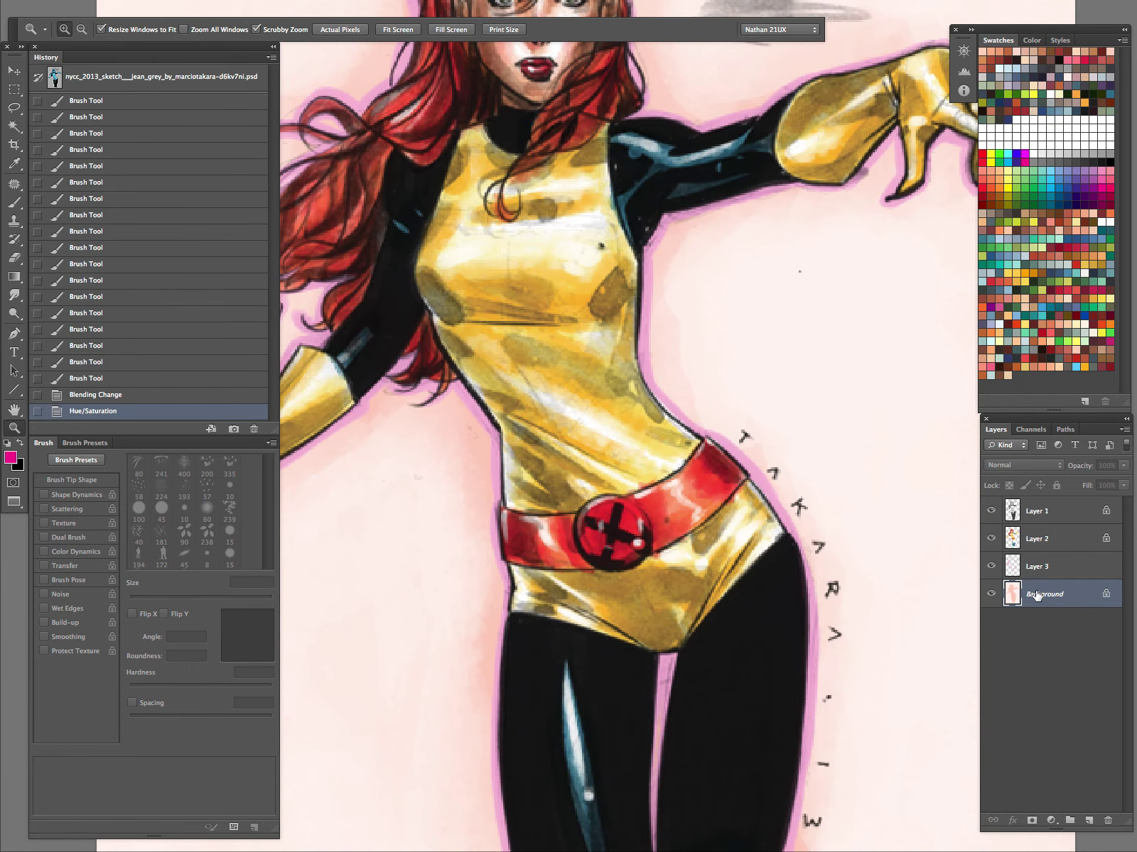
{"action": "key", "text": "b"}
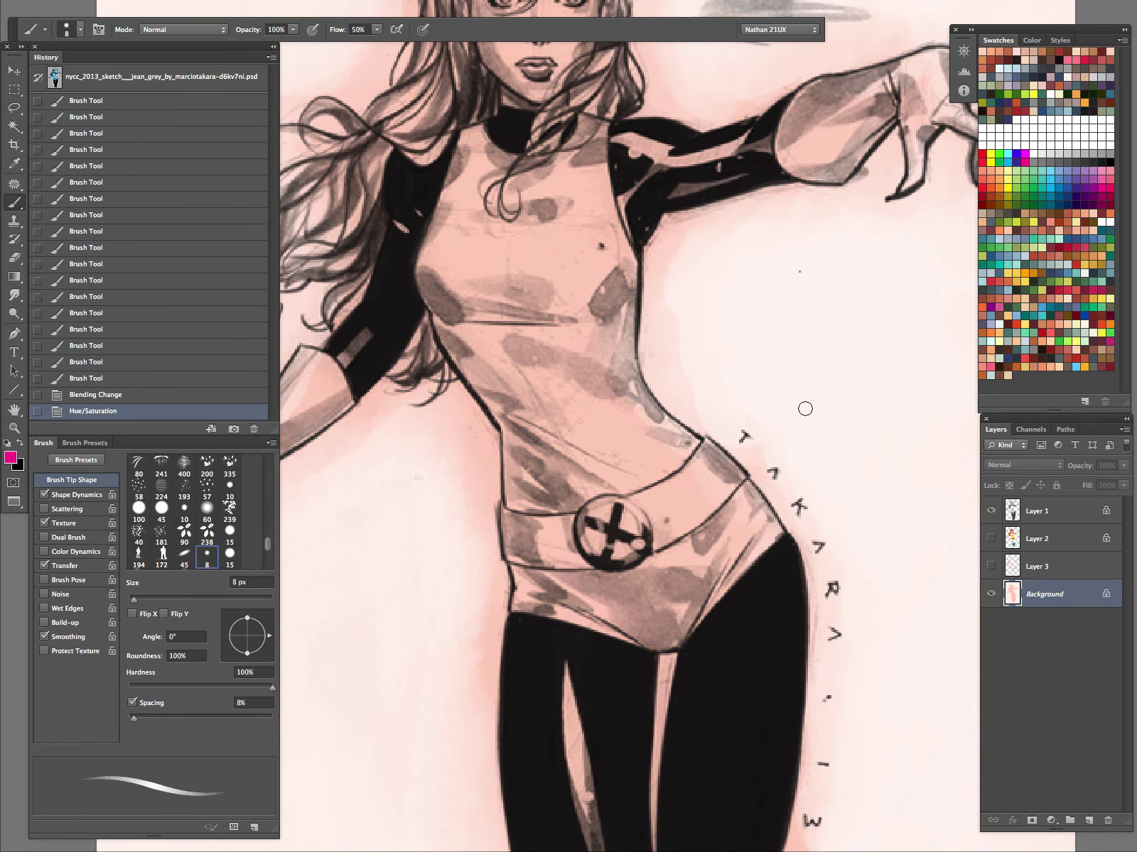
{"action": "left_click", "coordinate": [991, 512]}
{"action": "left_click", "coordinate": [560, 390], "text": "alt"}
{"action": "left_click_drag", "start_coordinate": [992, 568], "coordinate": [990, 516]}
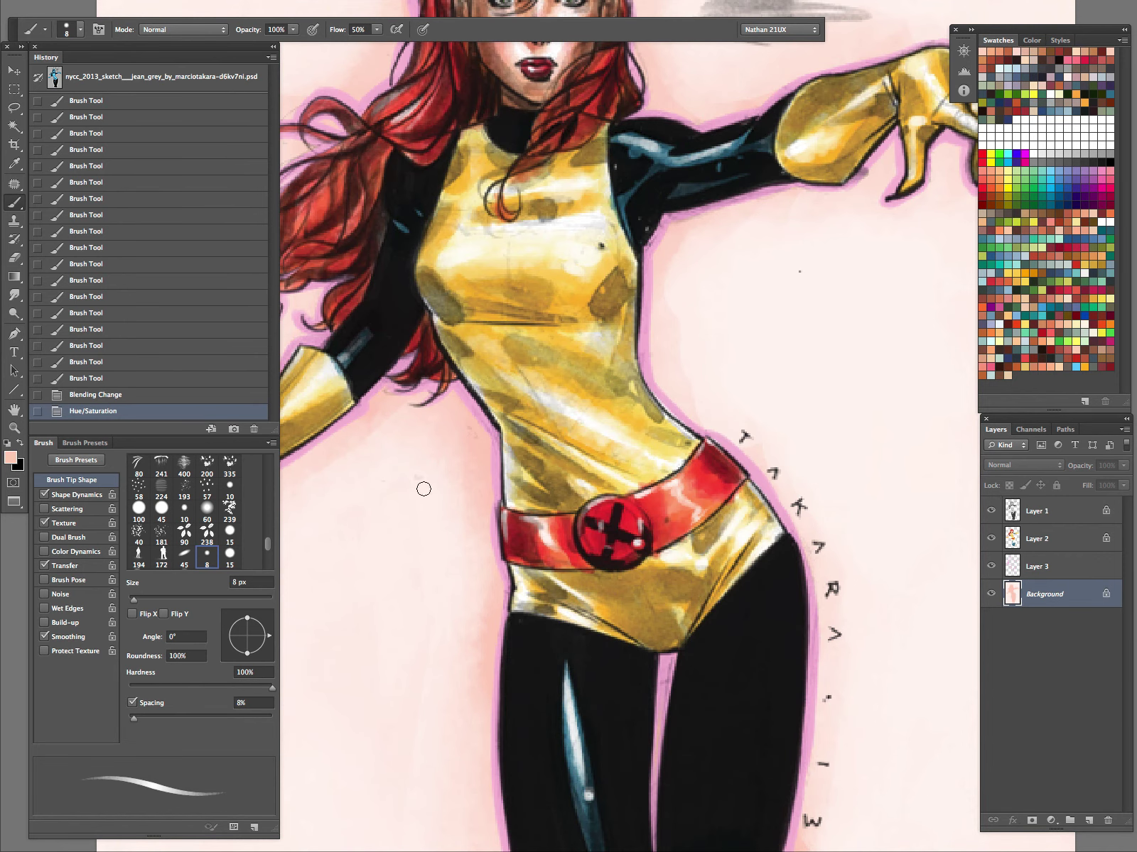
- Switch to the watercolor brush preset and reduce its size to 45 px
{"action": "left_click", "coordinate": [45, 29]}
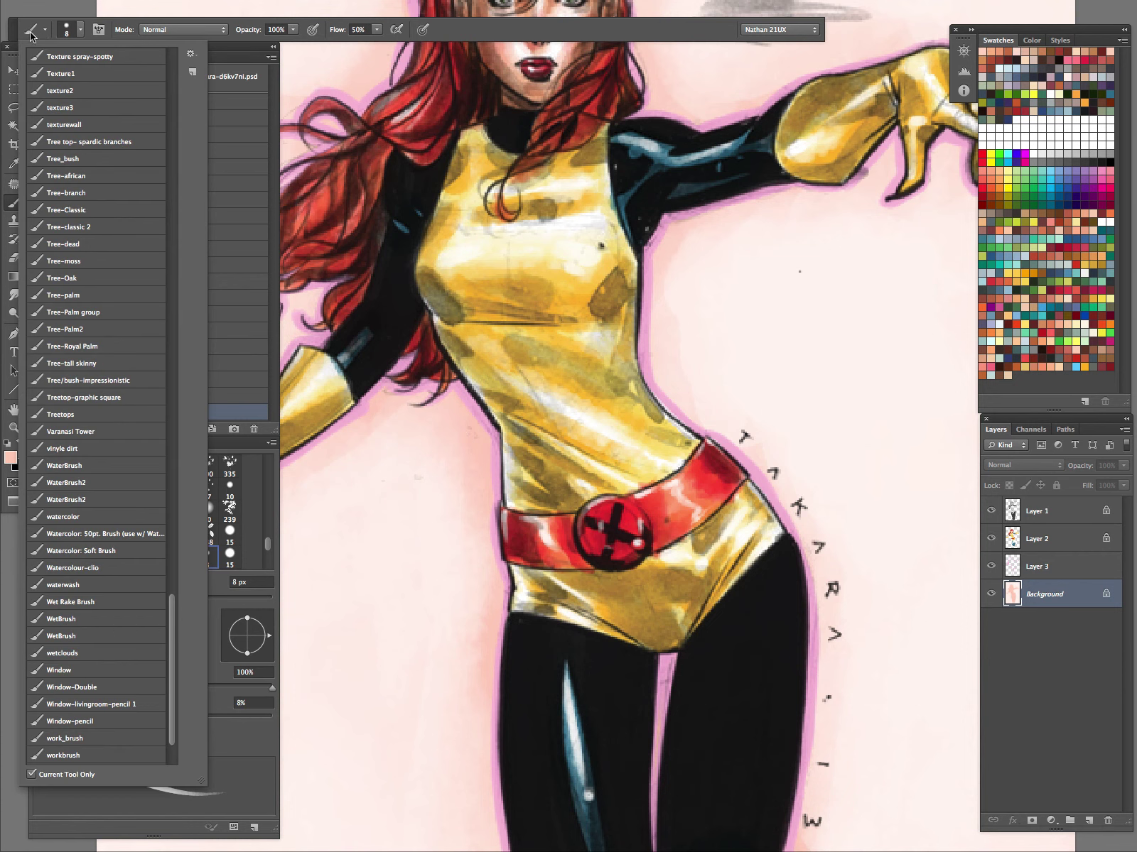
{"action": "left_click", "coordinate": [90, 467]}
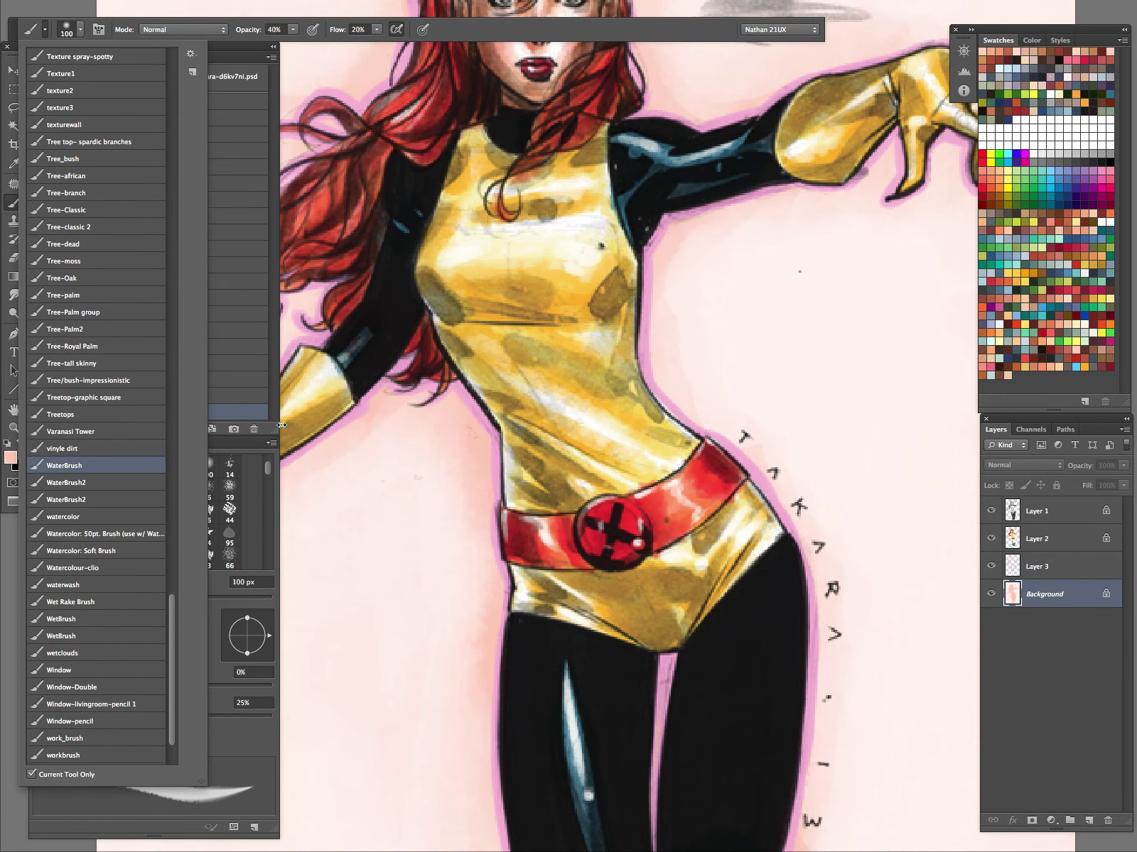
{"action": "left_click", "coordinate": [100, 448]}
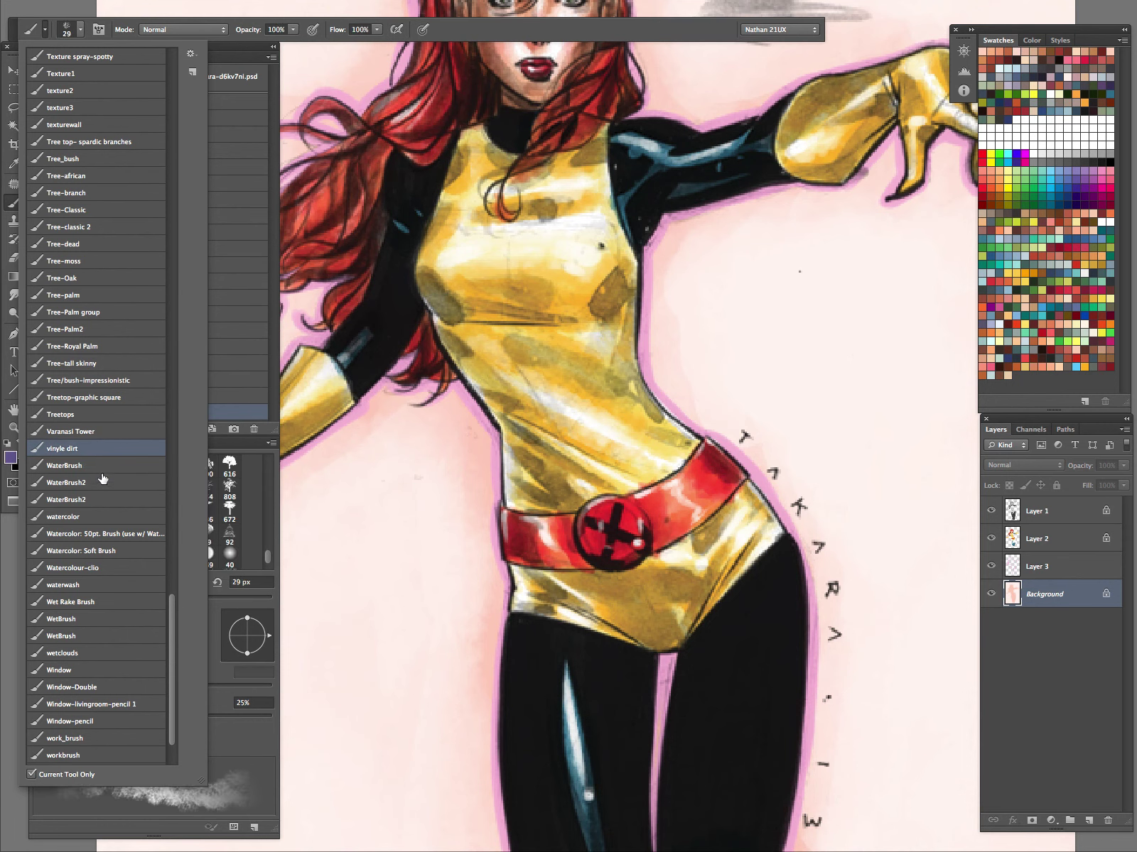
{"action": "left_click", "coordinate": [97, 471]}
{"action": "left_click", "coordinate": [128, 501]}
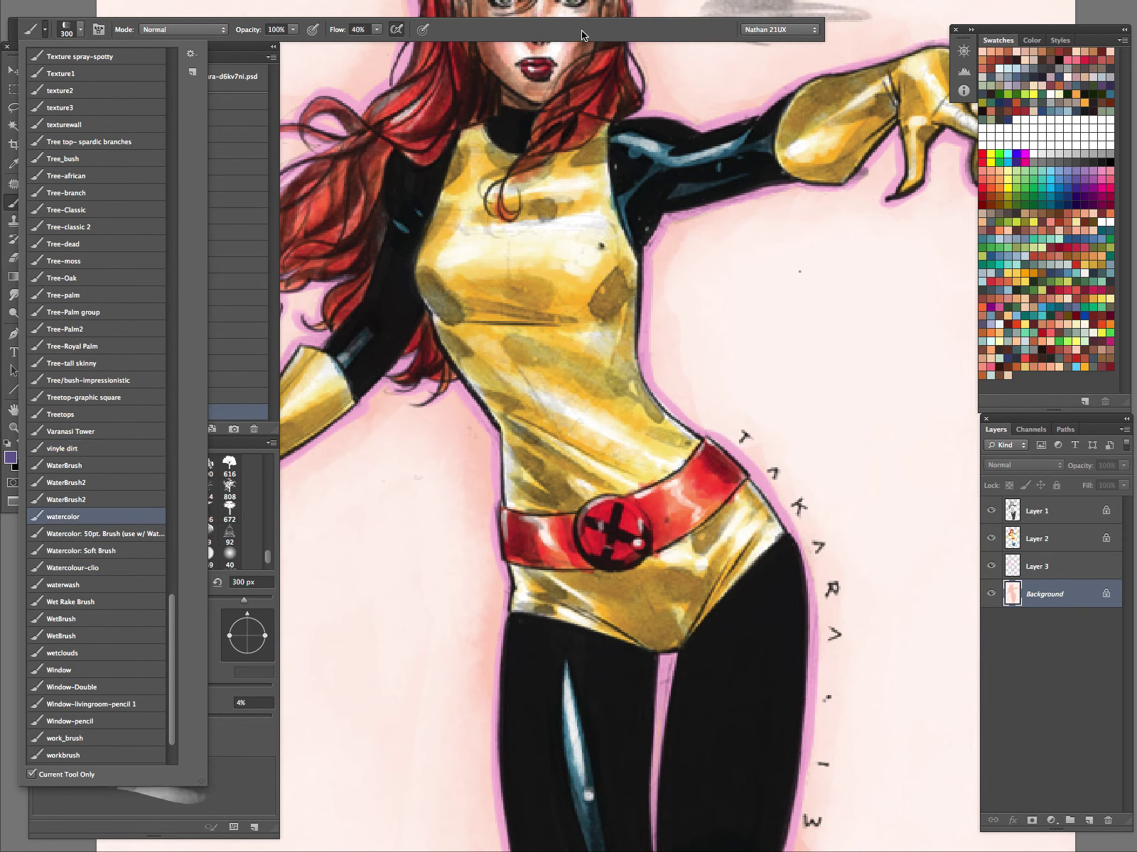
{"action": "key", "text": "Tab"}
{"action": "key", "text": "bracketleft"}
{"action": "key", "text": "bracketleft"}
{"action": "key", "text": "bracketleft"}
{"action": "key", "text": "bracketleft"}
{"action": "key", "text": "bracketleft"}
{"action": "key", "text": "bracketleft"}
{"action": "key", "text": "bracketleft"}
{"action": "key", "text": "bracketleft"}
{"action": "key", "text": "bracketleft"}
{"action": "key", "text": "bracketleft"}
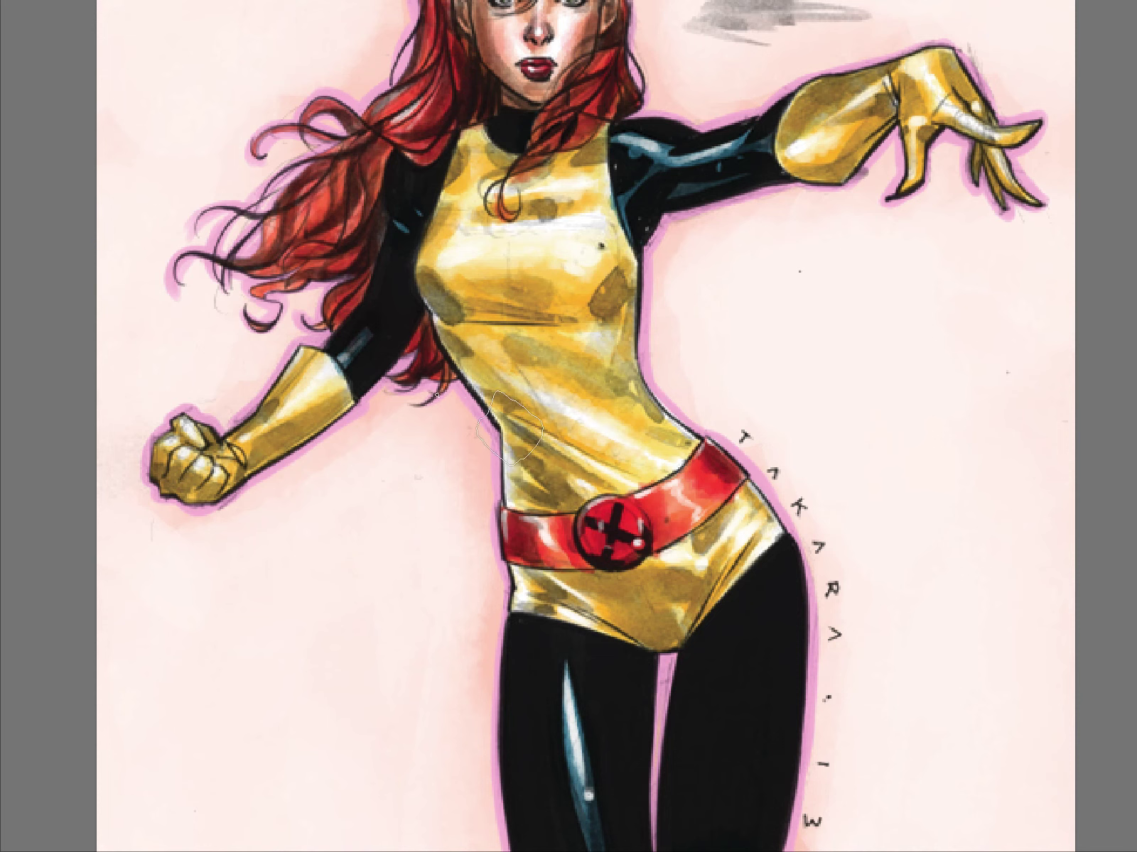
{"action": "key", "text": "Tab"}
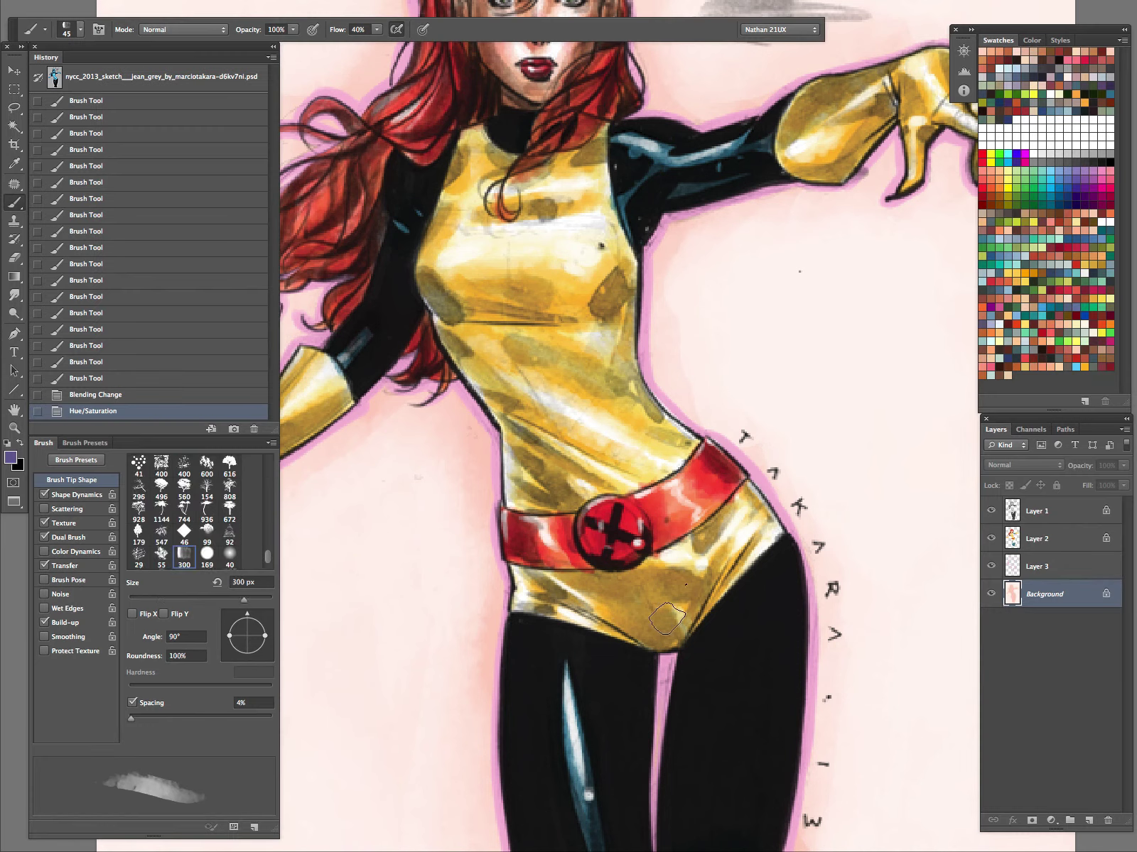
- Temporarily hide Layer 3 and Layer 2 to sample the Background's darker pink, and show both layers again
{"action": "left_click", "coordinate": [992, 566]}
{"action": "left_click", "coordinate": [991, 539]}
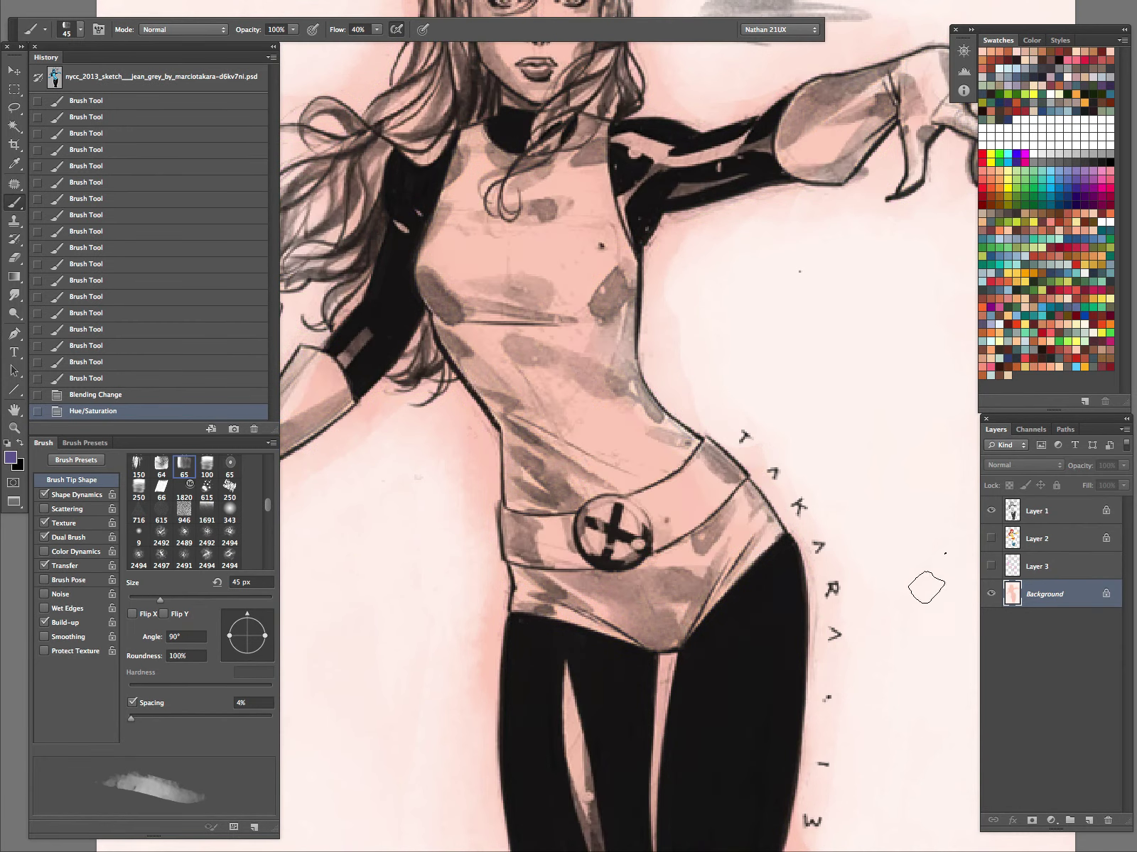
{"action": "left_click", "coordinate": [609, 420], "text": "alt"}
{"action": "left_click", "coordinate": [991, 566]}
{"action": "left_click", "coordinate": [991, 538]}
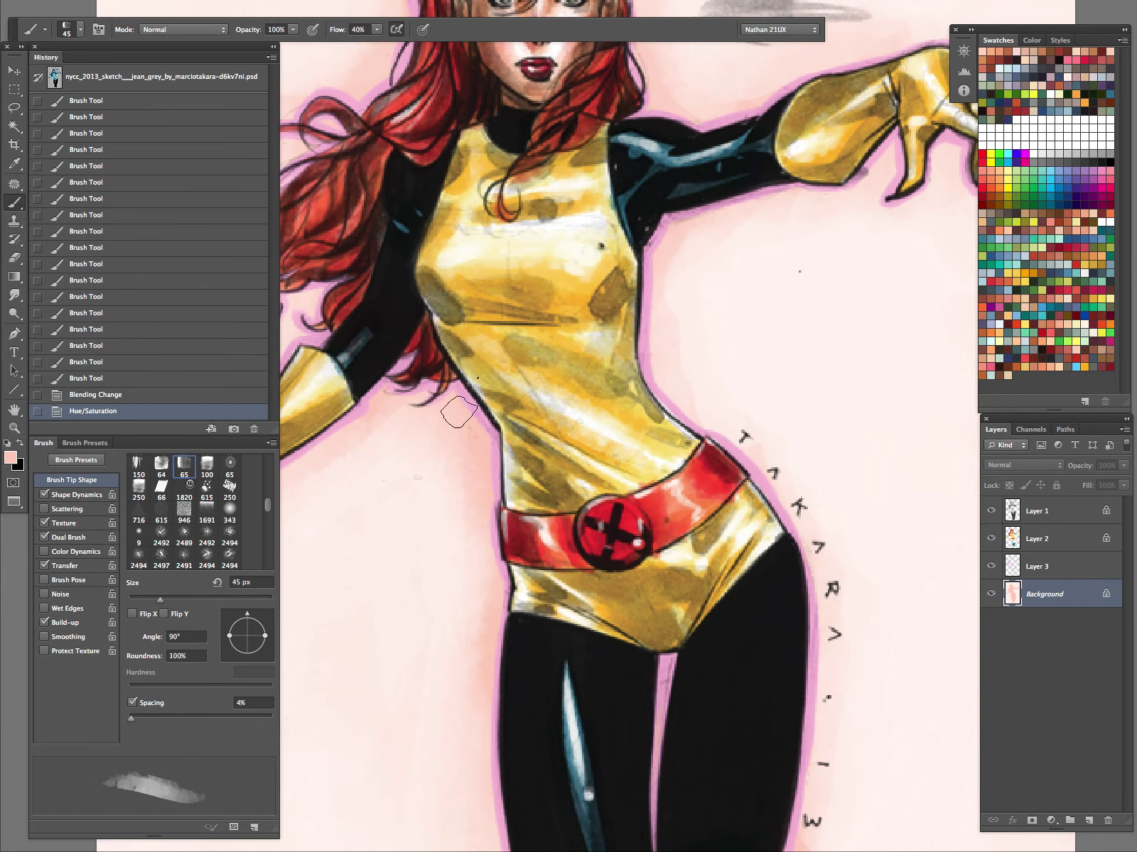
- Paint darker pink halo strokes beside the waist, hip and thigh on the Background layer, reducing the brush to 35 px
{"action": "left_click_drag", "start_coordinate": [499, 455], "coordinate": [506, 490]}
{"action": "key", "text": "bracketleft"}
{"action": "left_click_drag", "start_coordinate": [502, 597], "coordinate": [550, 614]}
{"action": "left_click_drag", "start_coordinate": [491, 721], "coordinate": [496, 789]}
{"action": "left_click_drag", "start_coordinate": [555, 721], "coordinate": [541, 304]}
{"action": "key", "text": "super+z"}
- Resample the background pinks and extend the watercolor halo down along the outer edges of both legs
{"action": "mouse_move", "coordinate": [495, 238]}
{"action": "left_mouse_down"}
{"action": "mouse_move", "coordinate": [498, 511]}
{"action": "mouse_move", "coordinate": [554, 684]}
{"action": "left_mouse_up"}
{"action": "left_click", "coordinate": [452, 469], "text": "alt"}
{"action": "left_click_drag", "start_coordinate": [456, 420], "coordinate": [516, 616]}
{"action": "left_click", "coordinate": [481, 174], "text": "alt"}
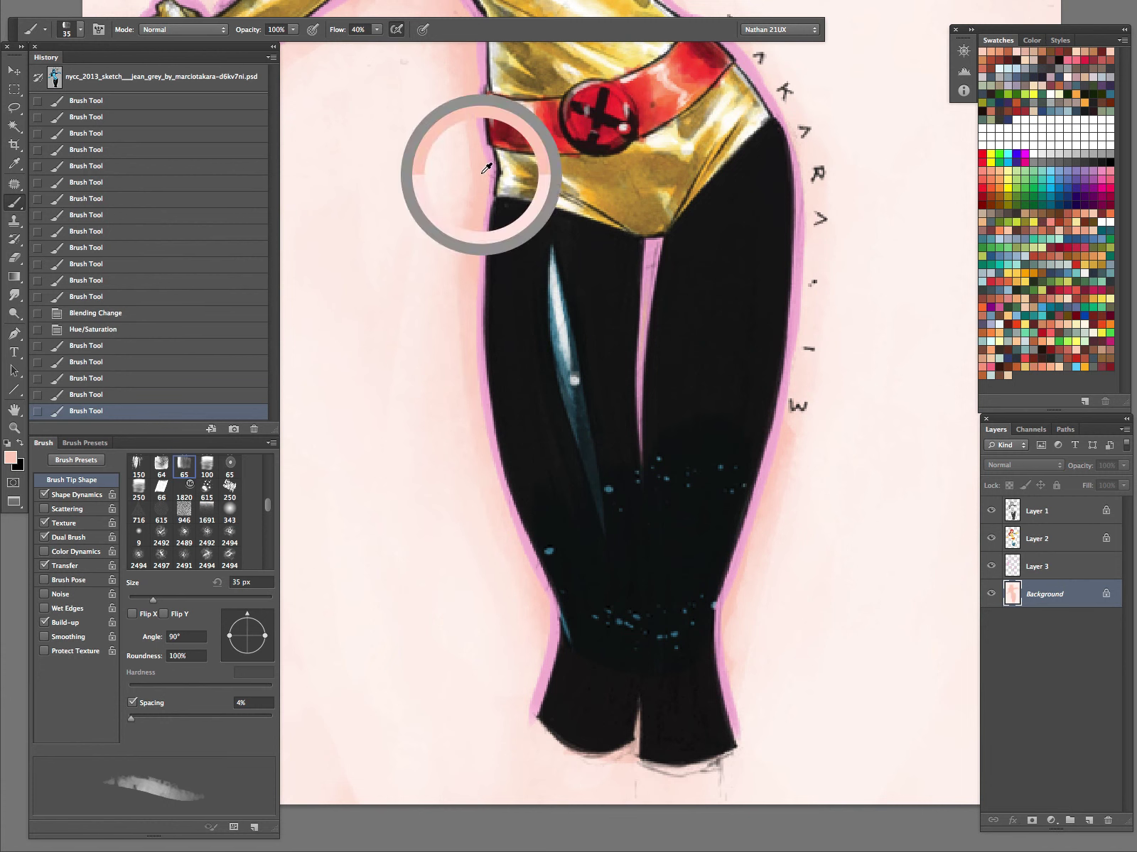
{"action": "left_click_drag", "start_coordinate": [649, 374], "coordinate": [644, 433]}
{"action": "left_click_drag", "start_coordinate": [778, 454], "coordinate": [733, 632]}
{"action": "mouse_move", "coordinate": [760, 508]}
{"action": "left_mouse_down"}
{"action": "mouse_move", "coordinate": [734, 588]}
{"action": "mouse_move", "coordinate": [761, 381]}
{"action": "mouse_move", "coordinate": [740, 771]}
{"action": "left_mouse_up"}
- Try the Color blend mode on the Layer 3 outline, and set it to Multiply
{"action": "left_click", "coordinate": [1043, 573]}
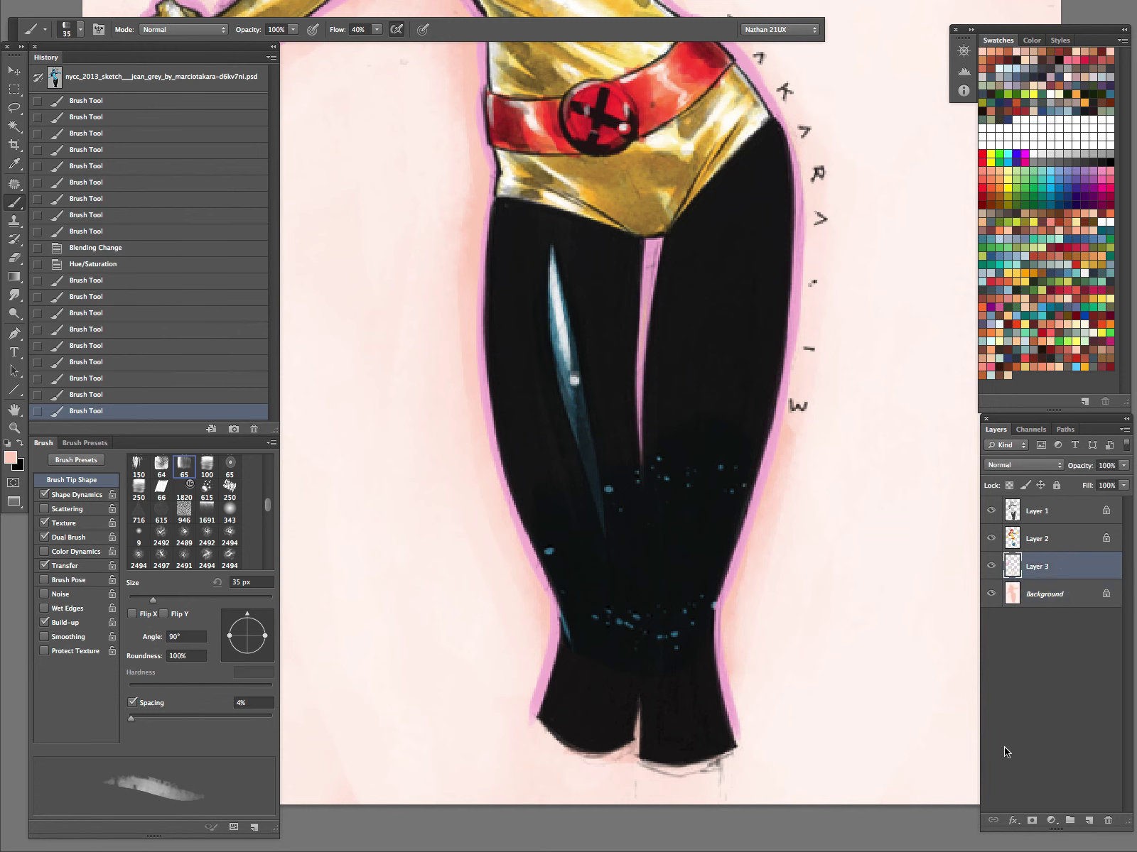
{"action": "left_click", "coordinate": [1057, 468]}
{"action": "left_click", "coordinate": [1011, 738]}
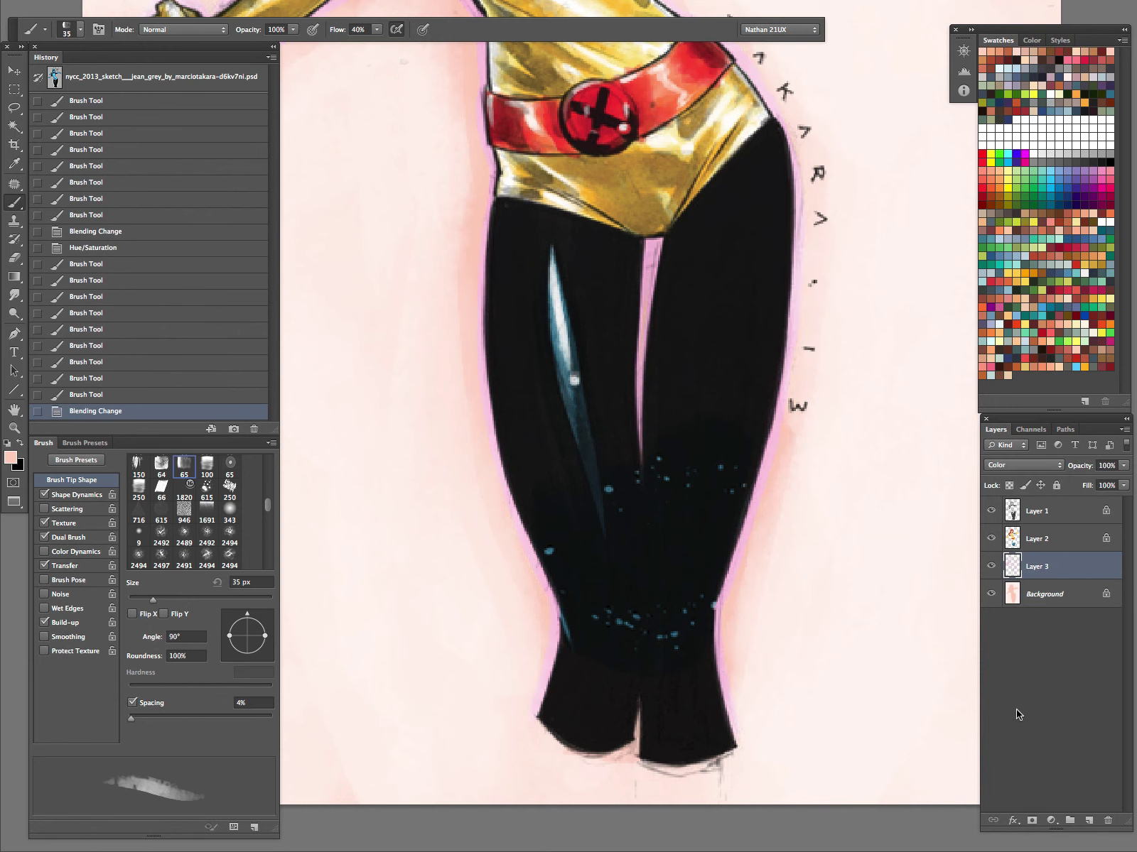
{"action": "left_click", "coordinate": [1053, 466]}
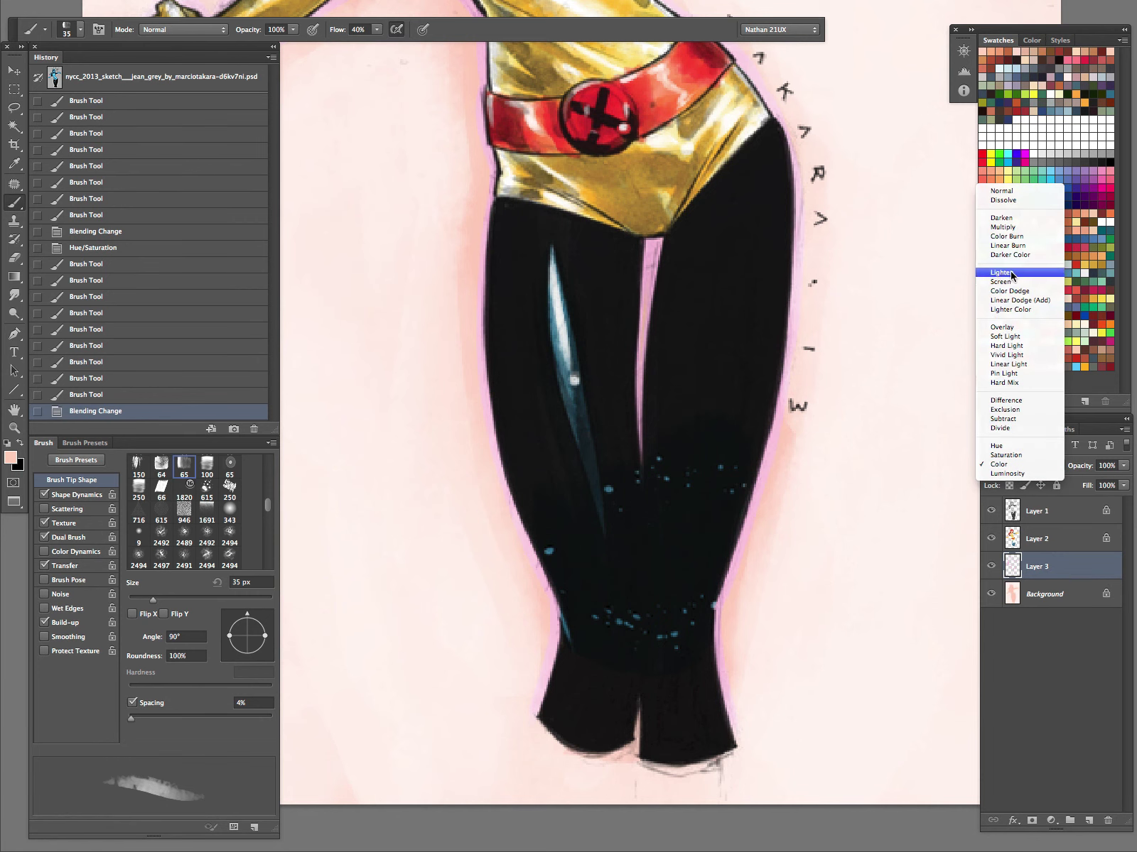
{"action": "left_click", "coordinate": [1005, 227]}
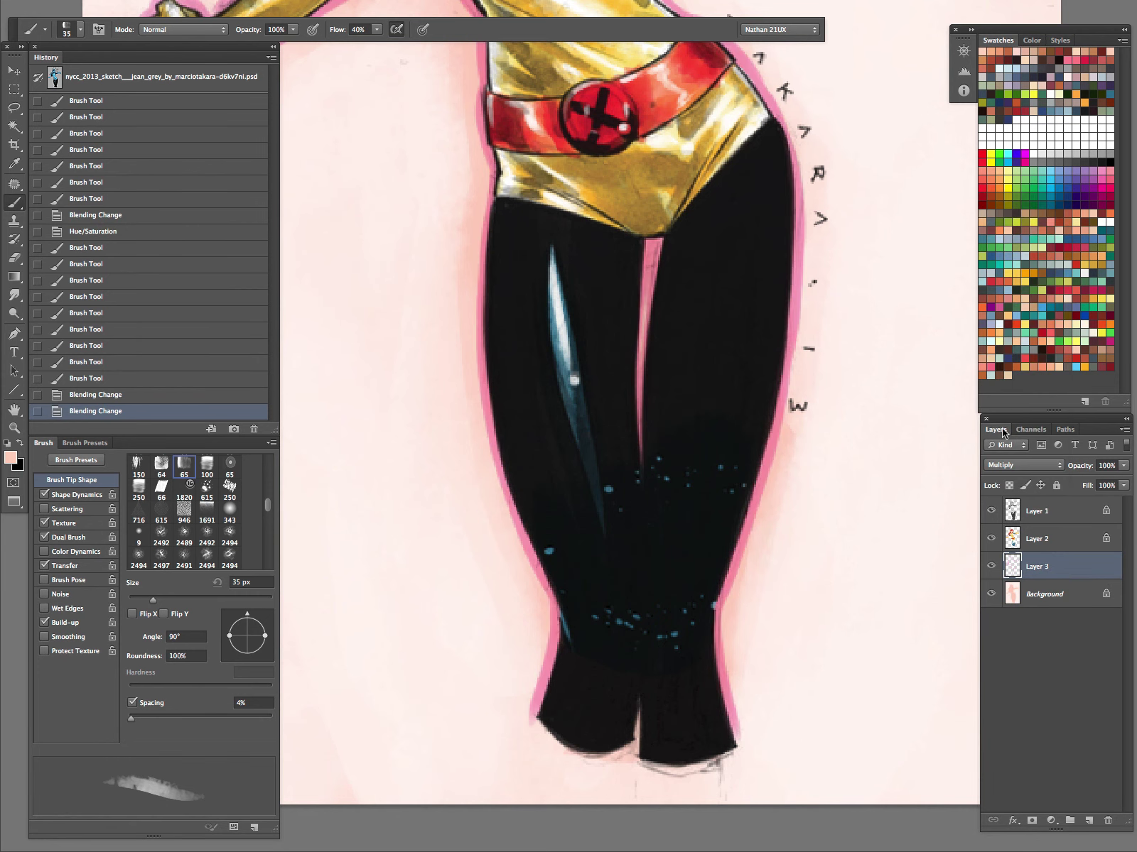
- Select the Background layer, shrink the brush to 20 px and deepen the pink halo along the hip and outer thigh
{"action": "left_click", "coordinate": [1037, 593]}
{"action": "scroll", "coordinate": [565, 294], "scroll_direction": "up", "scroll_amount": 6}
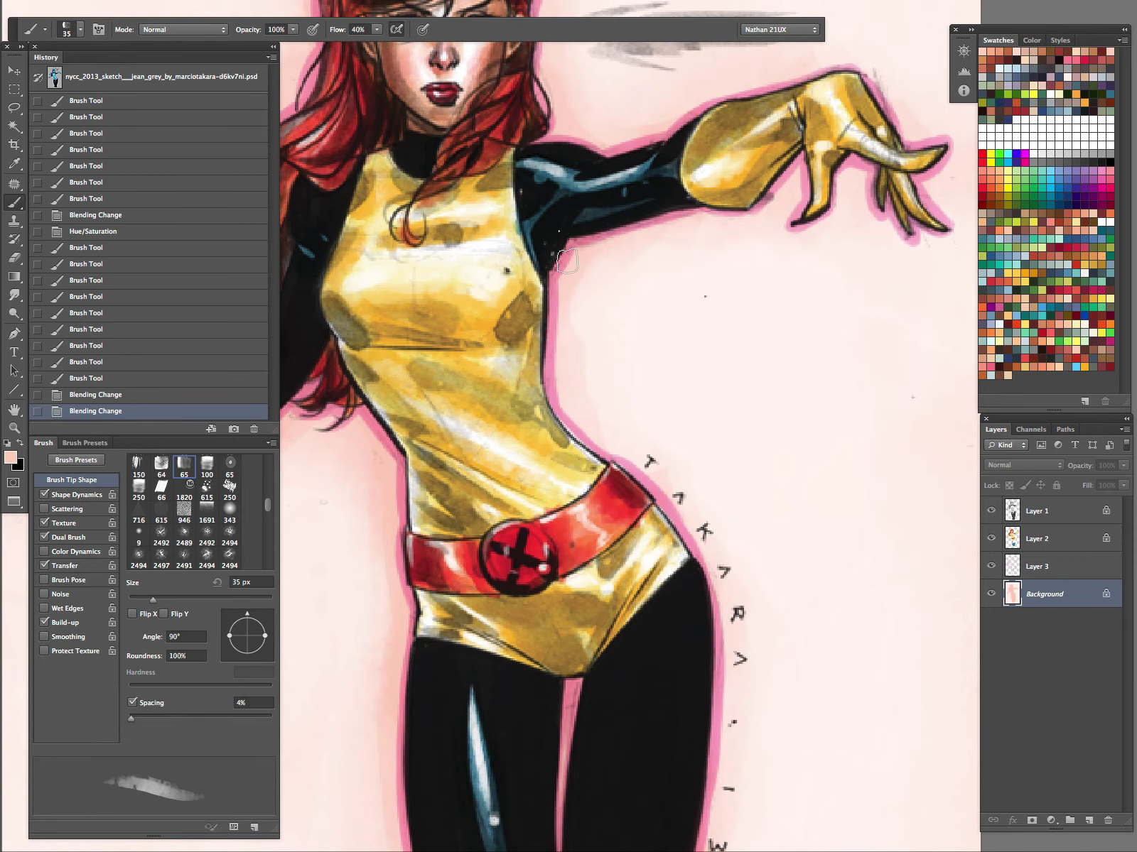
{"action": "key", "text": "bracketleft"}
{"action": "key", "text": "bracketleft"}
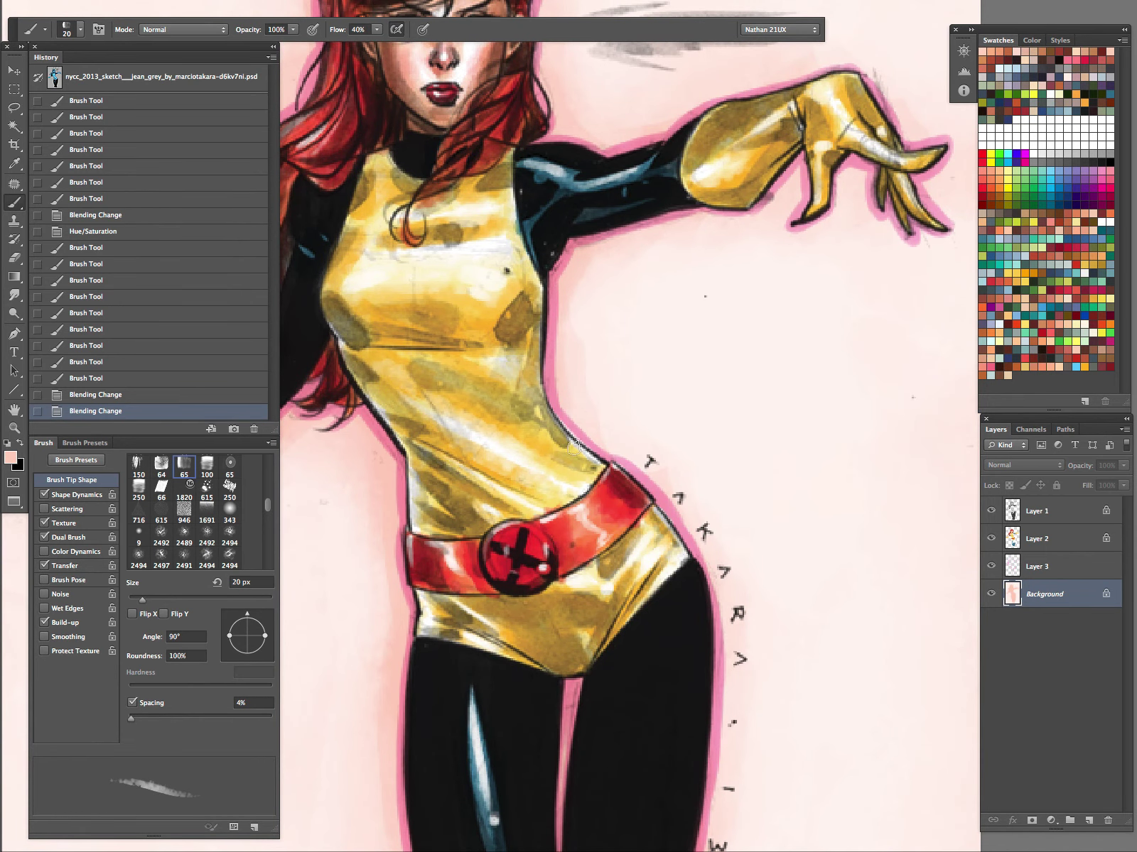
{"action": "left_click_drag", "start_coordinate": [676, 498], "coordinate": [740, 650]}
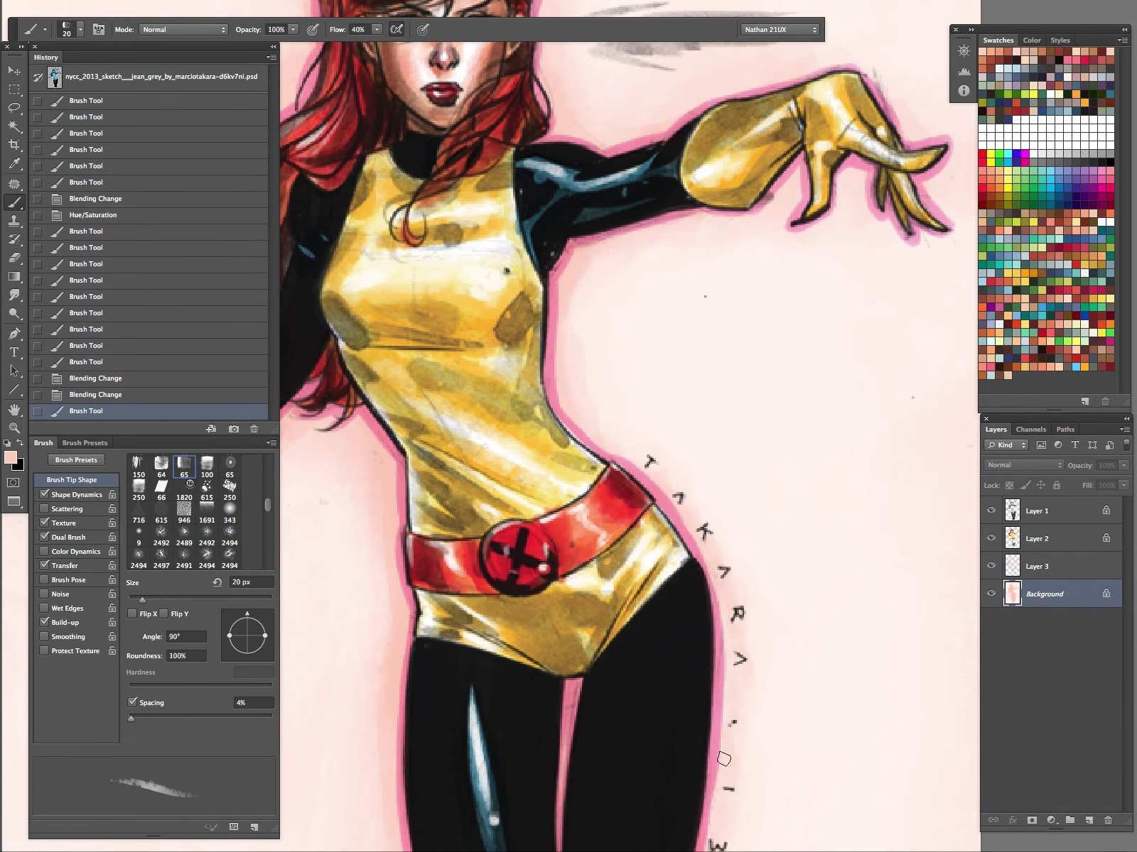
{"action": "left_click_drag", "start_coordinate": [724, 760], "coordinate": [736, 682]}
{"action": "left_click_drag", "start_coordinate": [738, 654], "coordinate": [705, 575]}
- Continue the pink halo around the outstretched arm and gloved hand, the bent arm and the flowing hair
{"action": "left_click", "coordinate": [793, 181]}
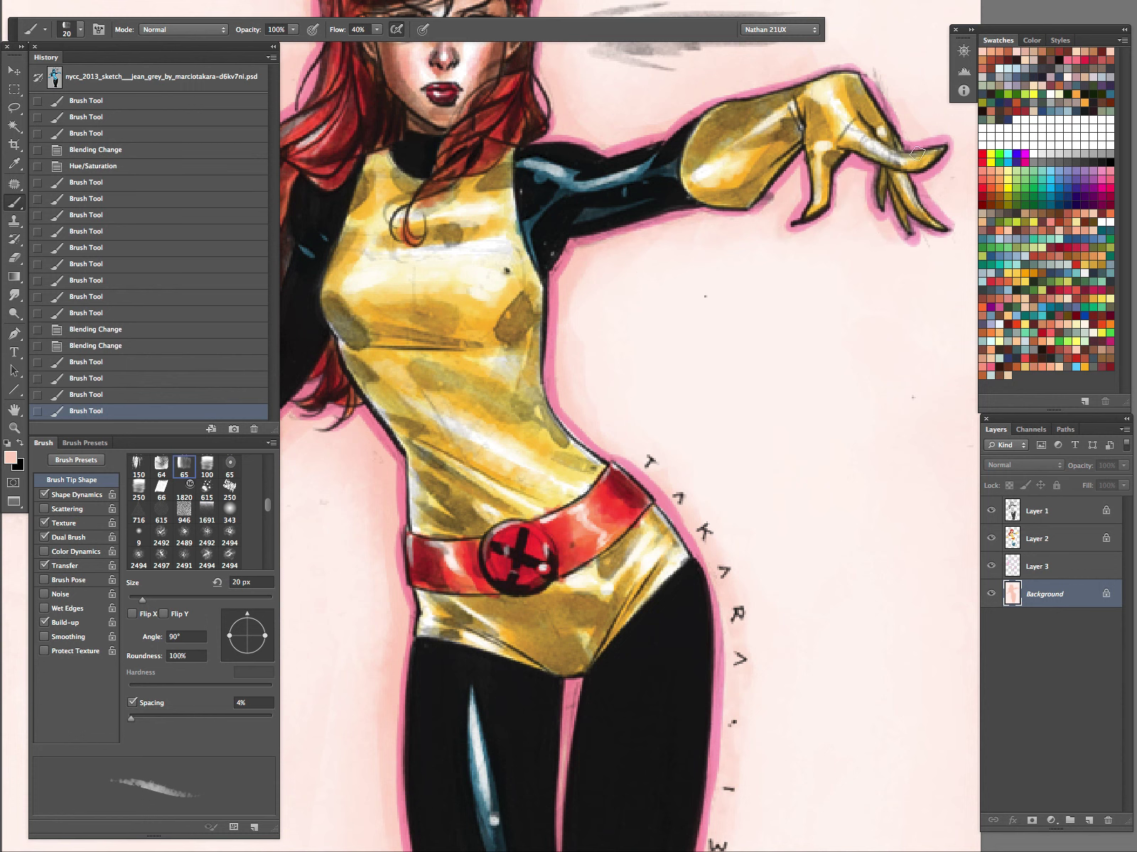
{"action": "left_click", "coordinate": [594, 149]}
{"action": "left_click_drag", "start_coordinate": [933, 244], "coordinate": [949, 213]}
{"action": "left_click", "coordinate": [676, 227]}
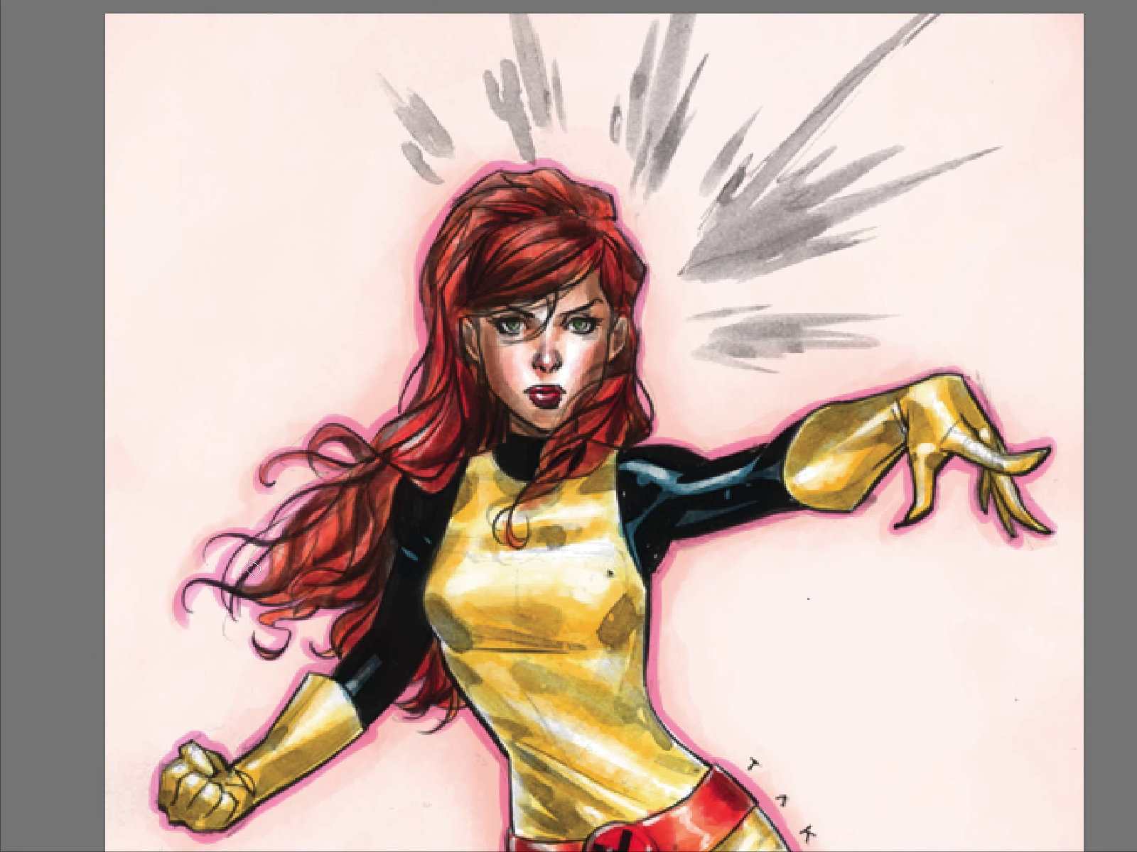
{"action": "mouse_move", "coordinate": [312, 713]}
{"action": "left_mouse_down"}
{"action": "mouse_move", "coordinate": [441, 574]}
{"action": "mouse_move", "coordinate": [554, 384]}
{"action": "left_mouse_up"}
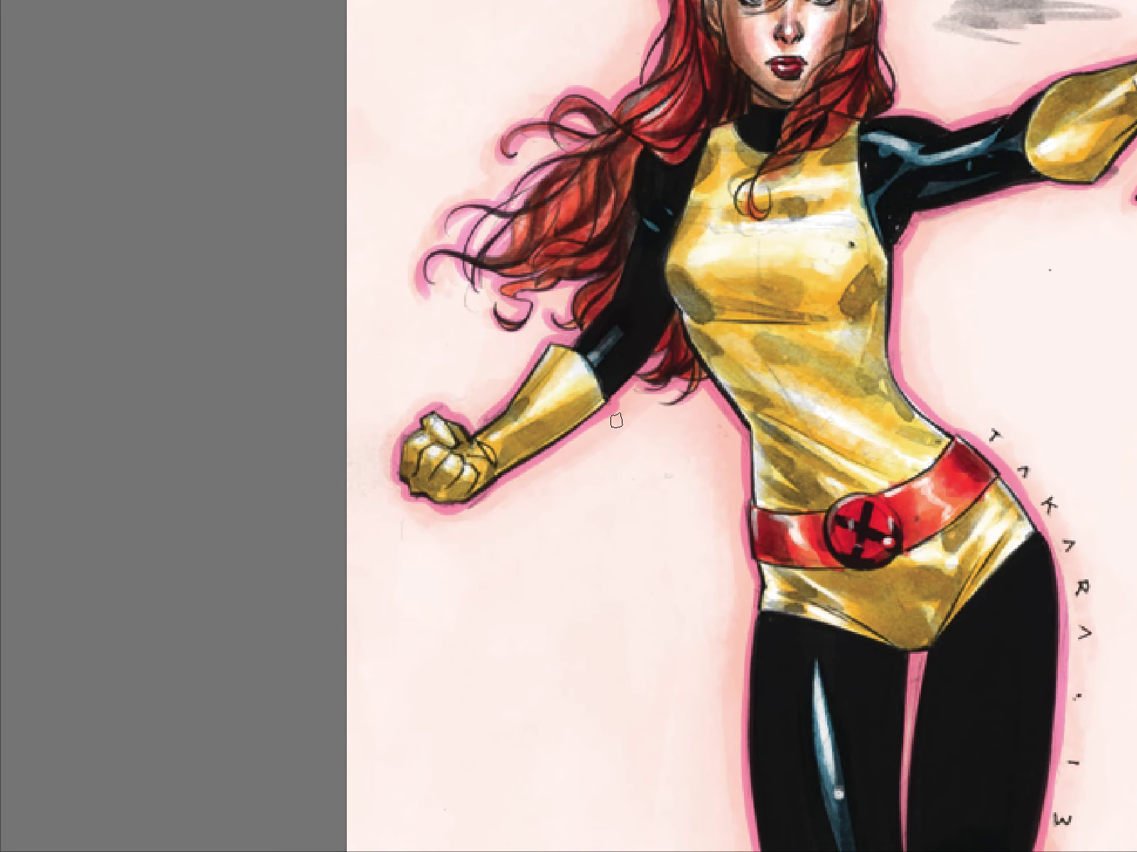
{"action": "left_click_drag", "start_coordinate": [616, 421], "coordinate": [467, 234]}
{"action": "left_click_drag", "start_coordinate": [657, 624], "coordinate": [600, 297]}
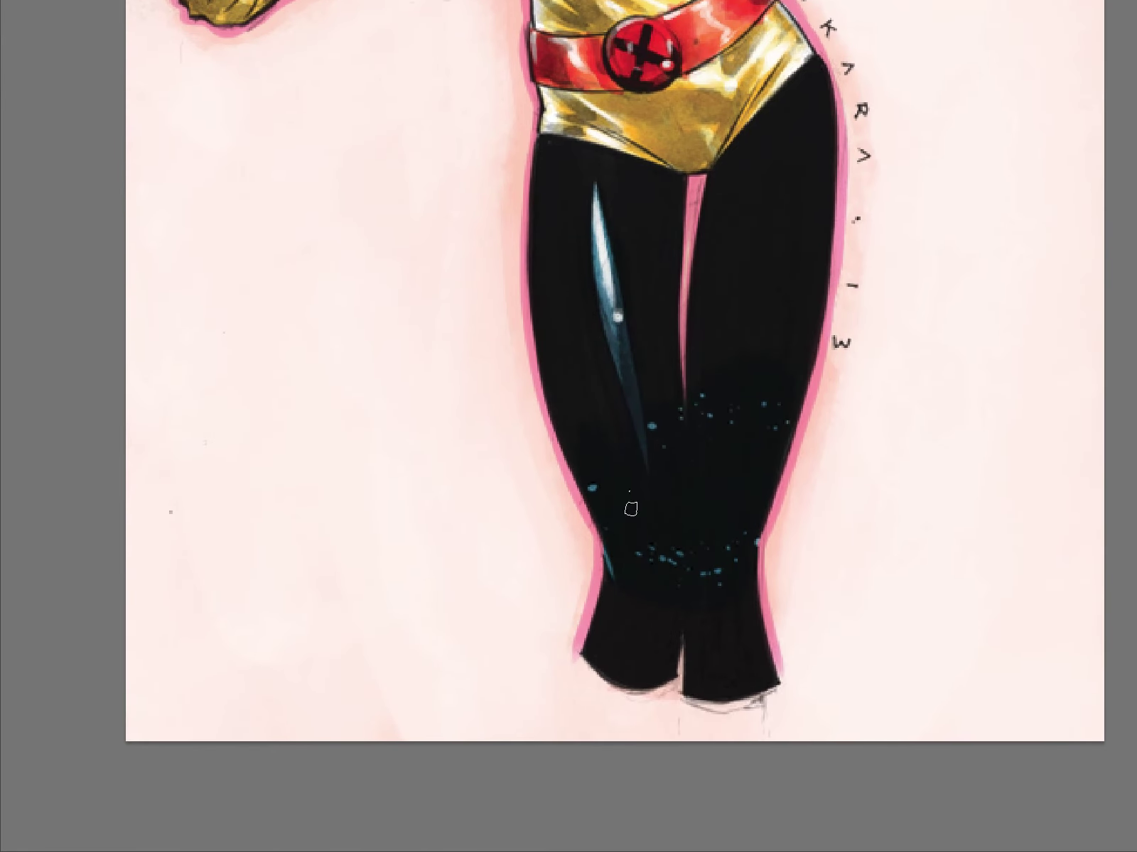
- Add a new empty layer directly above Layer 2
{"action": "key", "text": "ctrl+0"}
{"action": "key", "text": "Tab"}
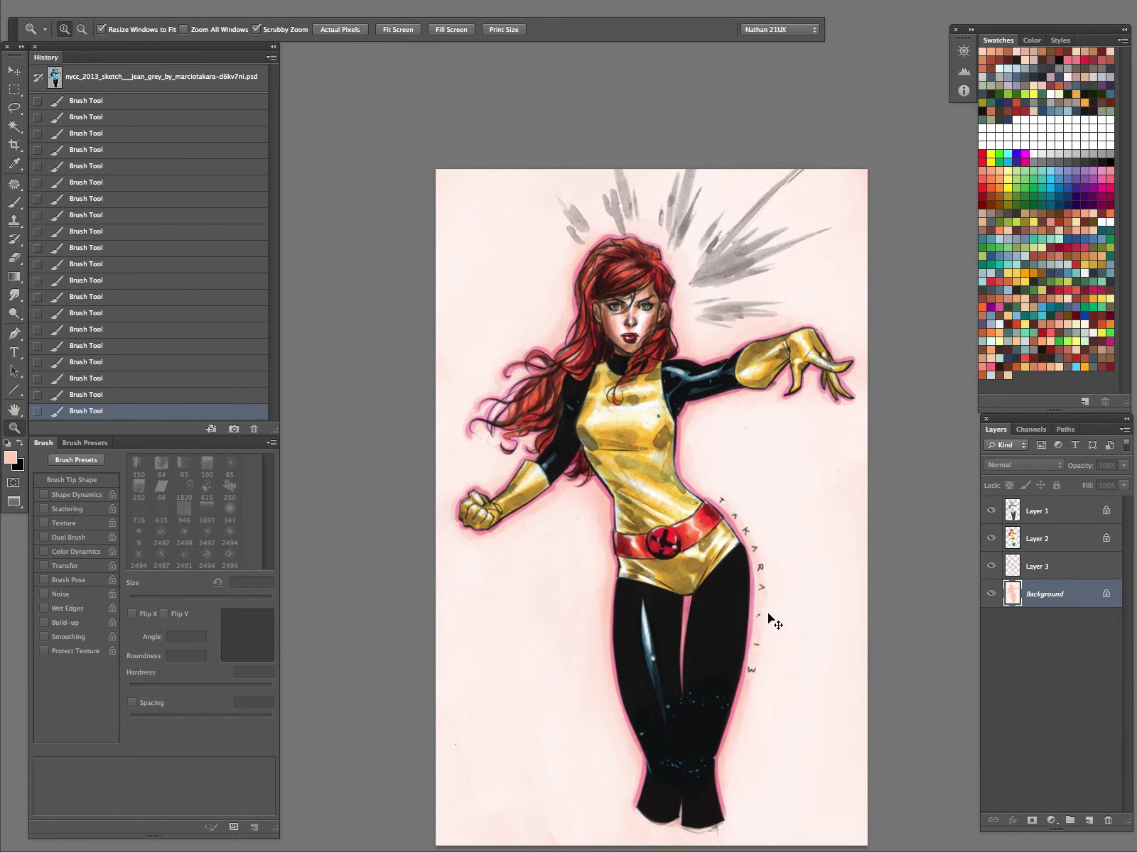
{"action": "left_click", "coordinate": [1039, 515]}
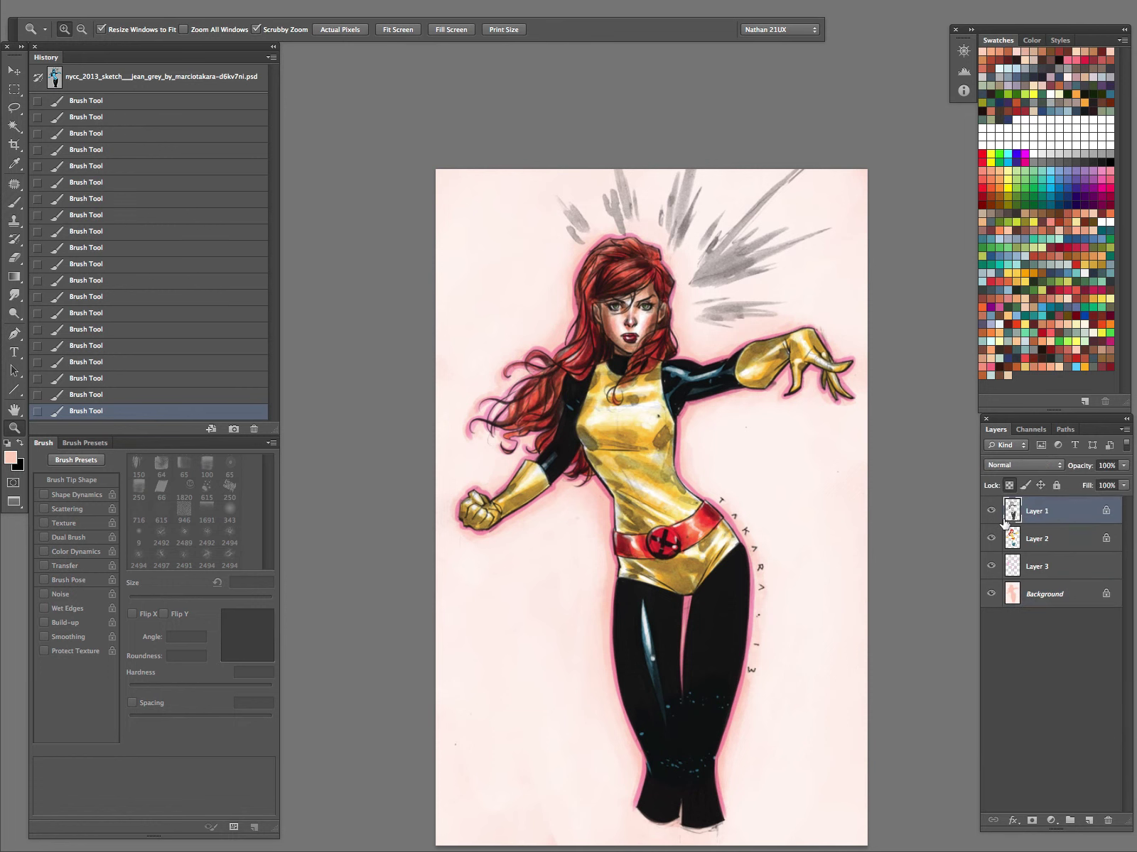
{"action": "left_click", "coordinate": [1042, 542]}
{"action": "key", "text": "ctrl+shift+n"}
{"action": "key", "text": "Return"}
- Set up a small hard round brush with white as the foreground color for highlighting the hair
{"action": "left_click_drag", "start_coordinate": [635, 245], "coordinate": [659, 241]}
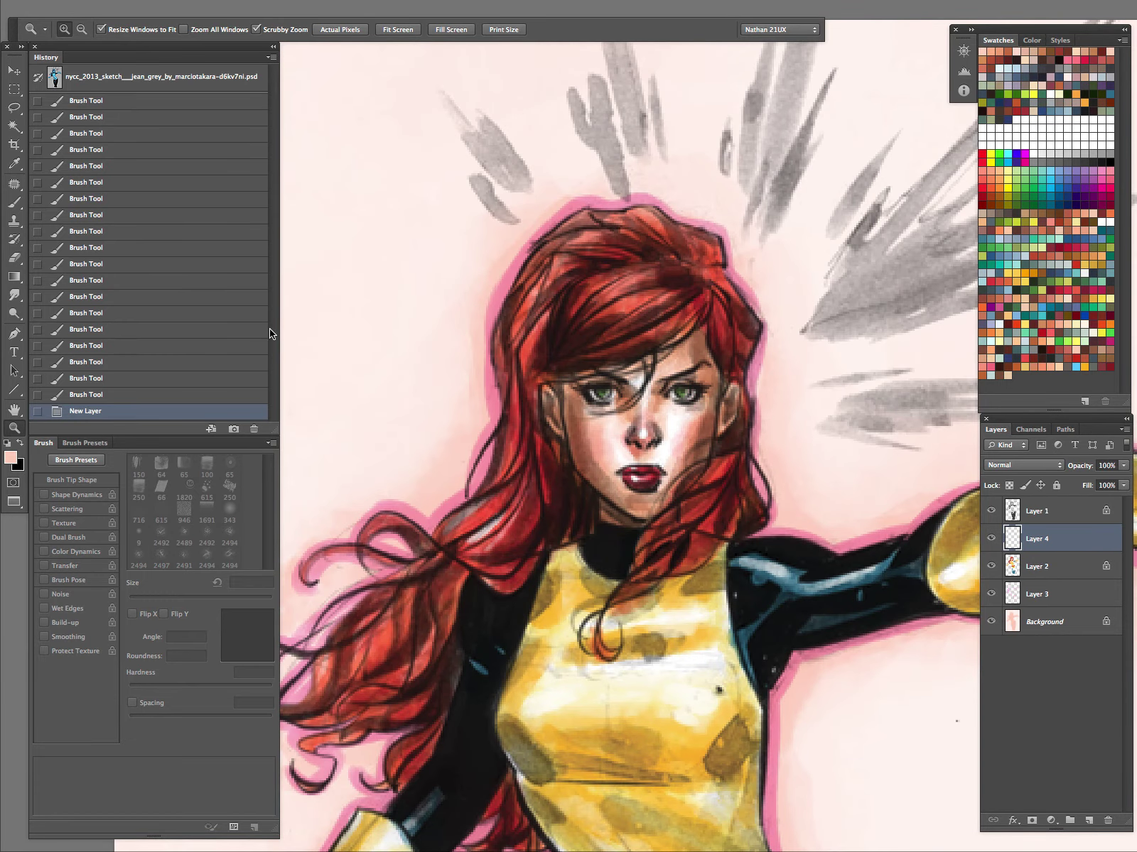
{"action": "key", "text": "b"}
{"action": "left_click", "coordinate": [36, 29]}
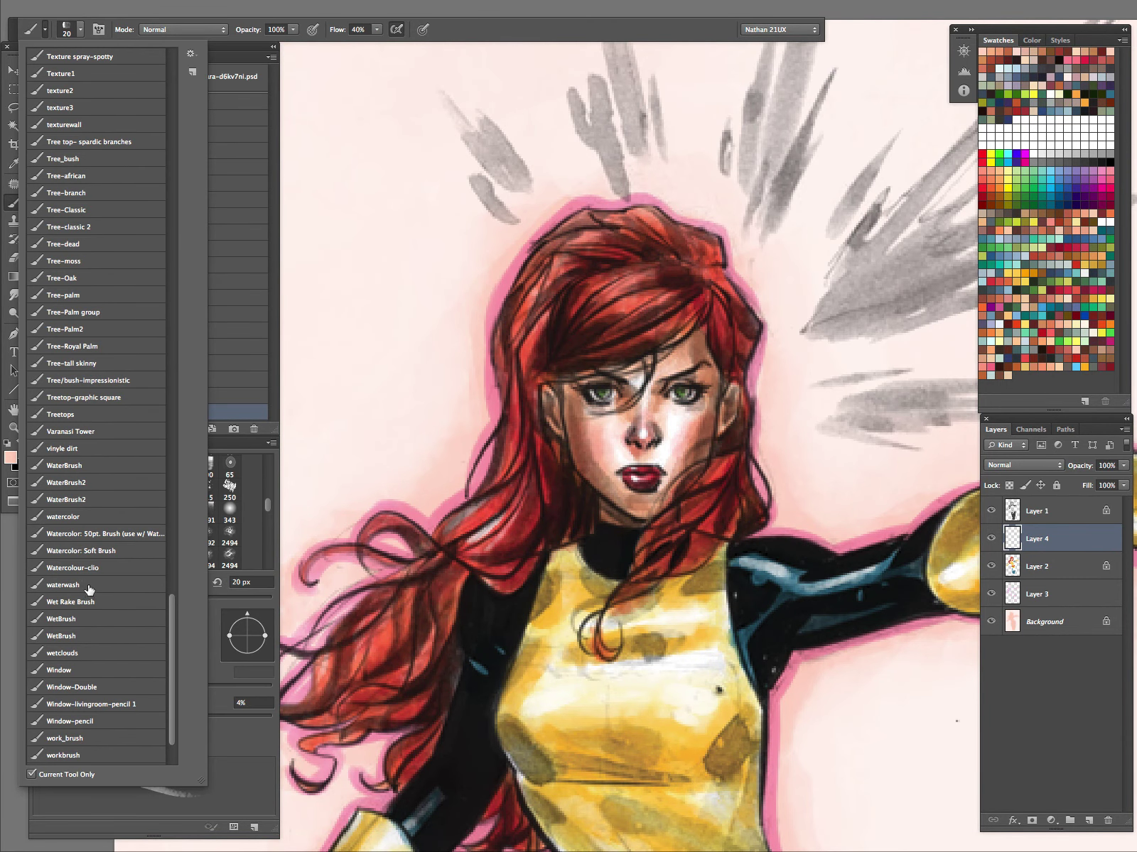
{"action": "left_click", "coordinate": [100, 571]}
{"action": "left_click", "coordinate": [503, 34]}
{"action": "key", "text": "d"}
{"action": "key", "text": "x"}
{"action": "key", "text": "bracketleft"}
{"action": "key", "text": "bracketleft"}
{"action": "key", "text": "bracketleft"}
{"action": "key", "text": "bracketleft"}
{"action": "key", "text": "bracketleft"}
{"action": "key", "text": "bracketleft"}
{"action": "key", "text": "bracketleft"}
{"action": "key", "text": "bracketleft"}
{"action": "key", "text": "bracketleft"}
{"action": "key", "text": "bracketleft"}
{"action": "key", "text": "bracketleft"}
{"action": "key", "text": "bracketleft"}
{"action": "key", "text": "bracketleft"}
{"action": "key", "text": "bracketleft"}
- Paint fine white highlights with a 3 px brush on the bangs, crown and the hair strands beside the face
{"action": "left_click_drag", "start_coordinate": [579, 305], "coordinate": [604, 284]}
{"action": "mouse_move", "coordinate": [584, 300]}
{"action": "left_mouse_down"}
{"action": "mouse_move", "coordinate": [618, 279]}
{"action": "mouse_move", "coordinate": [595, 290]}
{"action": "mouse_move", "coordinate": [605, 279]}
{"action": "mouse_move", "coordinate": [625, 283]}
{"action": "mouse_move", "coordinate": [618, 306]}
{"action": "mouse_move", "coordinate": [671, 293]}
{"action": "left_mouse_up"}
{"action": "key", "text": "bracketright"}
{"action": "mouse_move", "coordinate": [628, 346]}
{"action": "left_mouse_down"}
{"action": "mouse_move", "coordinate": [703, 298]}
{"action": "mouse_move", "coordinate": [723, 347]}
{"action": "mouse_move", "coordinate": [733, 341]}
{"action": "left_mouse_up"}
{"action": "left_click_drag", "start_coordinate": [747, 340], "coordinate": [741, 357]}
{"action": "left_click_drag", "start_coordinate": [728, 462], "coordinate": [697, 485]}
{"action": "mouse_move", "coordinate": [731, 471]}
{"action": "left_mouse_down"}
{"action": "mouse_move", "coordinate": [714, 499]}
{"action": "mouse_move", "coordinate": [636, 549]}
{"action": "left_mouse_up"}
{"action": "left_click_drag", "start_coordinate": [672, 515], "coordinate": [645, 542]}
{"action": "left_click", "coordinate": [685, 386]}
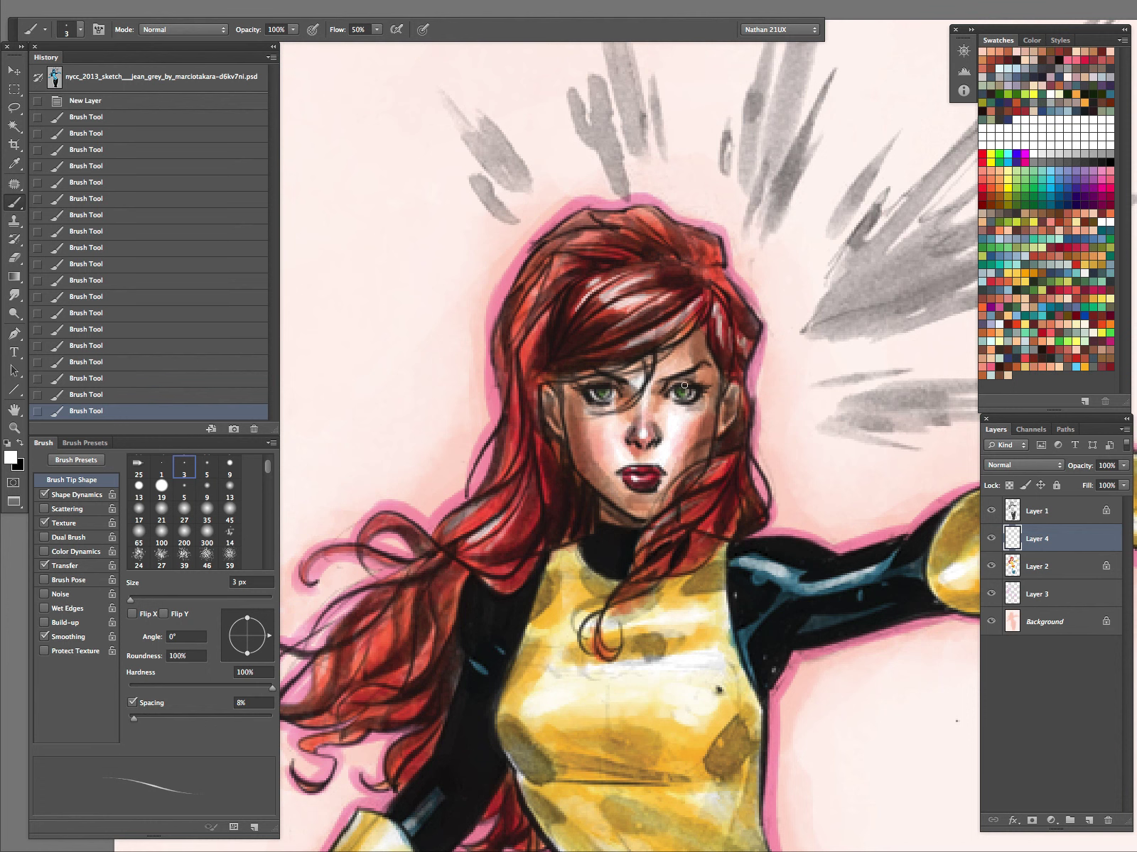
- Add white highlight strokes to the long hair falling over the shoulder, the flowing strands and the top of the head
{"action": "mouse_move", "coordinate": [575, 254]}
{"action": "left_mouse_down"}
{"action": "mouse_move", "coordinate": [524, 307]}
{"action": "mouse_move", "coordinate": [531, 338]}
{"action": "mouse_move", "coordinate": [514, 444]}
{"action": "left_mouse_up"}
{"action": "left_click_drag", "start_coordinate": [494, 537], "coordinate": [521, 497]}
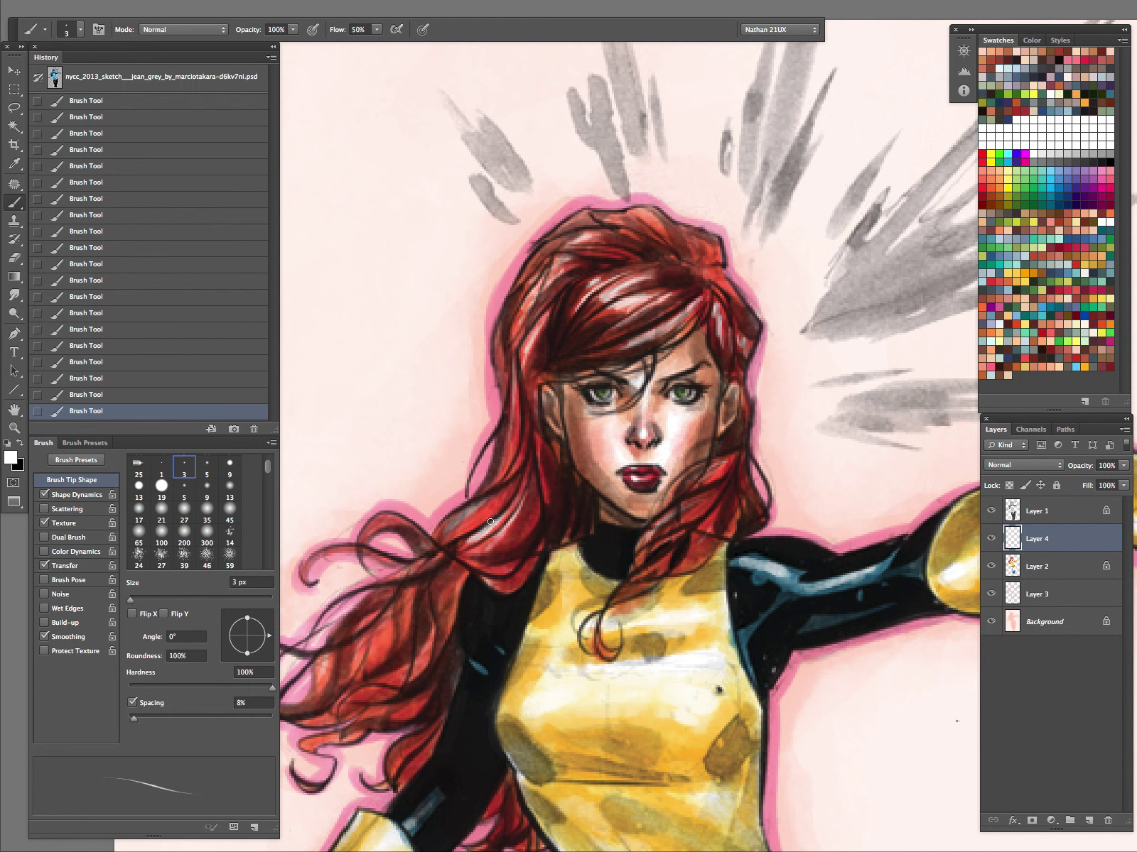
{"action": "left_click_drag", "start_coordinate": [404, 628], "coordinate": [407, 589]}
{"action": "left_click_drag", "start_coordinate": [625, 214], "coordinate": [664, 228]}
- Merge the hair highlight layer down into Layer 2
{"action": "key", "text": "z"}
{"action": "left_click_drag", "start_coordinate": [803, 316], "coordinate": [753, 327]}
{"action": "left_click_drag", "start_coordinate": [858, 460], "coordinate": [678, 418]}
{"action": "left_click_drag", "start_coordinate": [487, 279], "coordinate": [506, 553]}
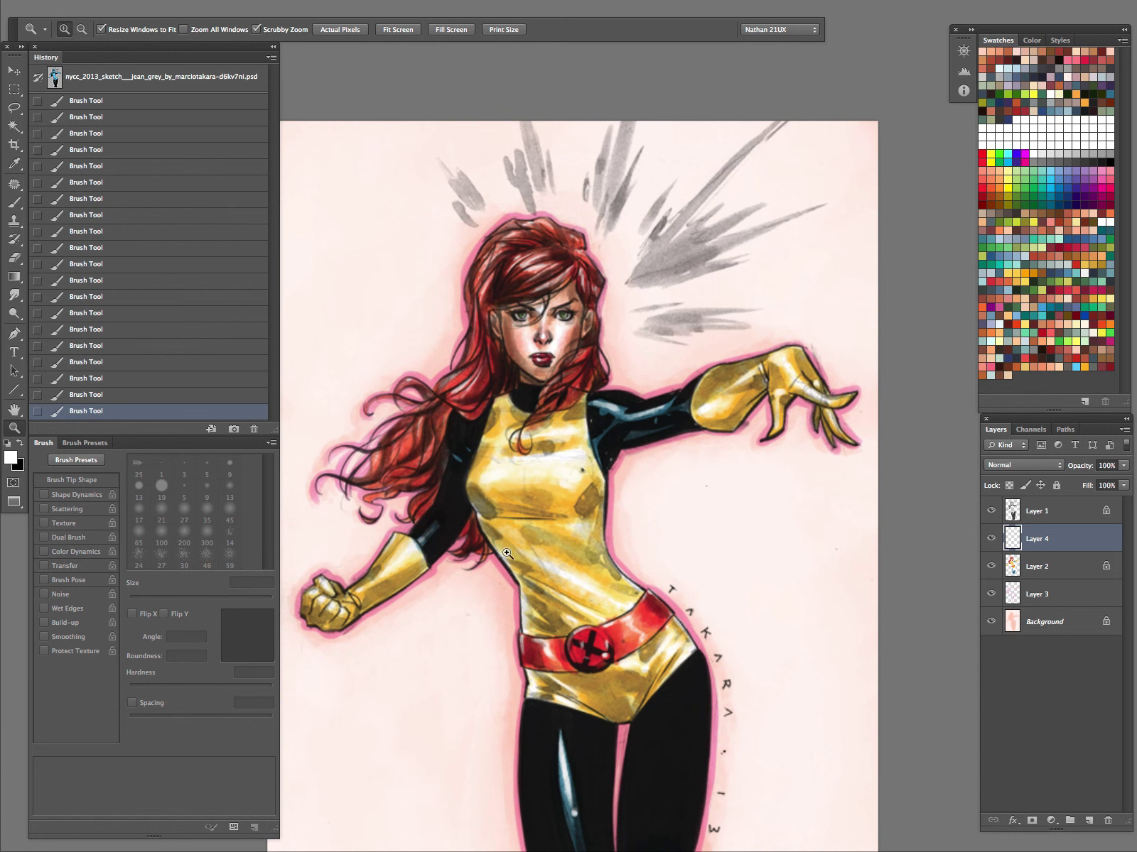
{"action": "key", "text": "ctrl+e"}
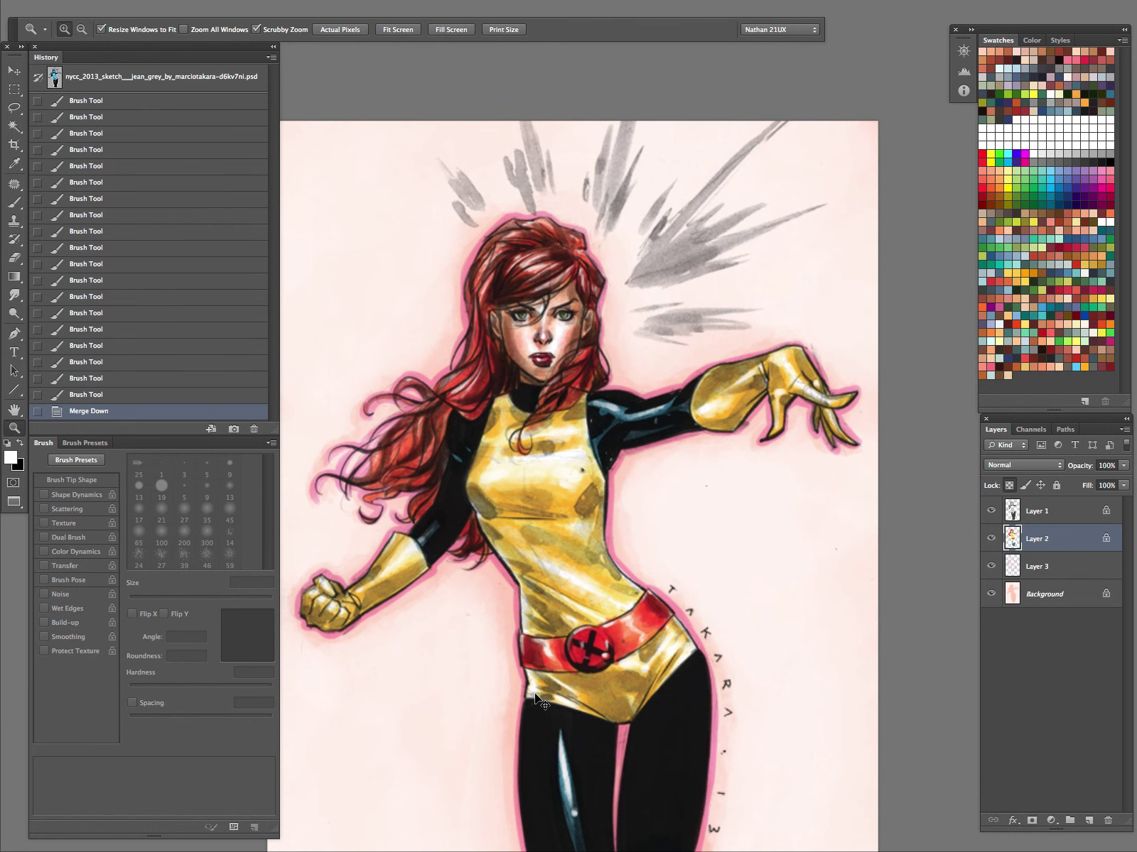
- Select Layer 1 and fill its line art with a dark red swatch color
{"action": "left_click", "coordinate": [727, 452], "text": "alt"}
{"action": "key", "text": "alt+bracketright"}
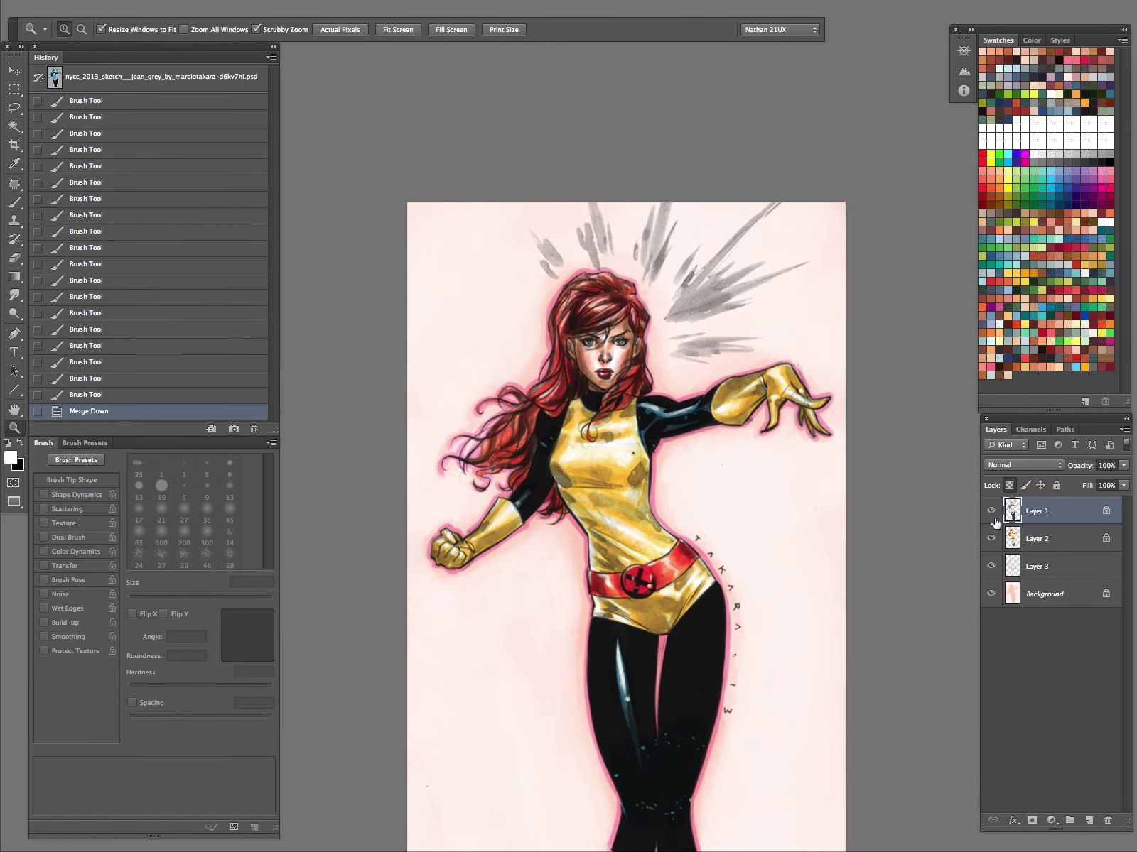
{"action": "left_click", "coordinate": [1008, 362]}
{"action": "scroll", "coordinate": [774, 627], "scroll_direction": "right", "scroll_amount": 3}
{"action": "scroll", "coordinate": [720, 507], "scroll_direction": "down", "scroll_amount": 2}
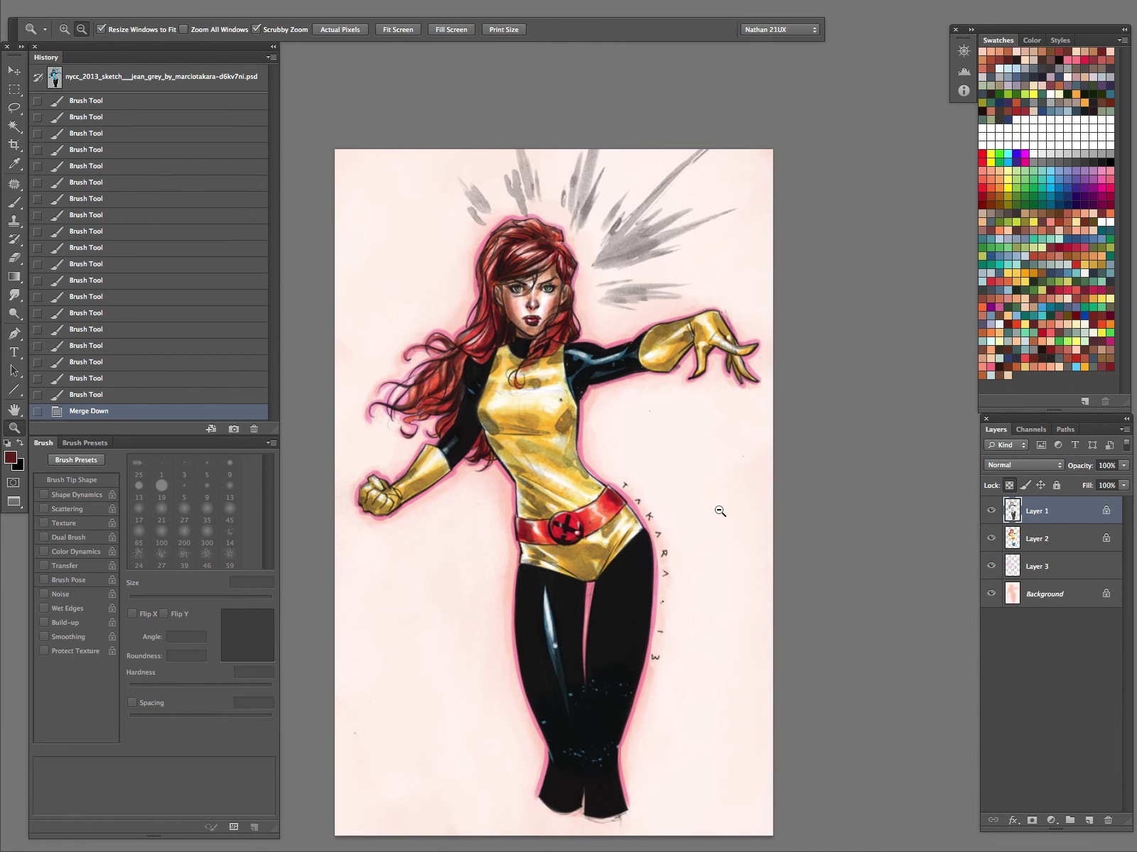
{"action": "key", "text": "alt+BackSpace"}
- Darken the red line art and increase its saturation with Hue/Saturation
{"action": "key", "text": "ctrl+u"}
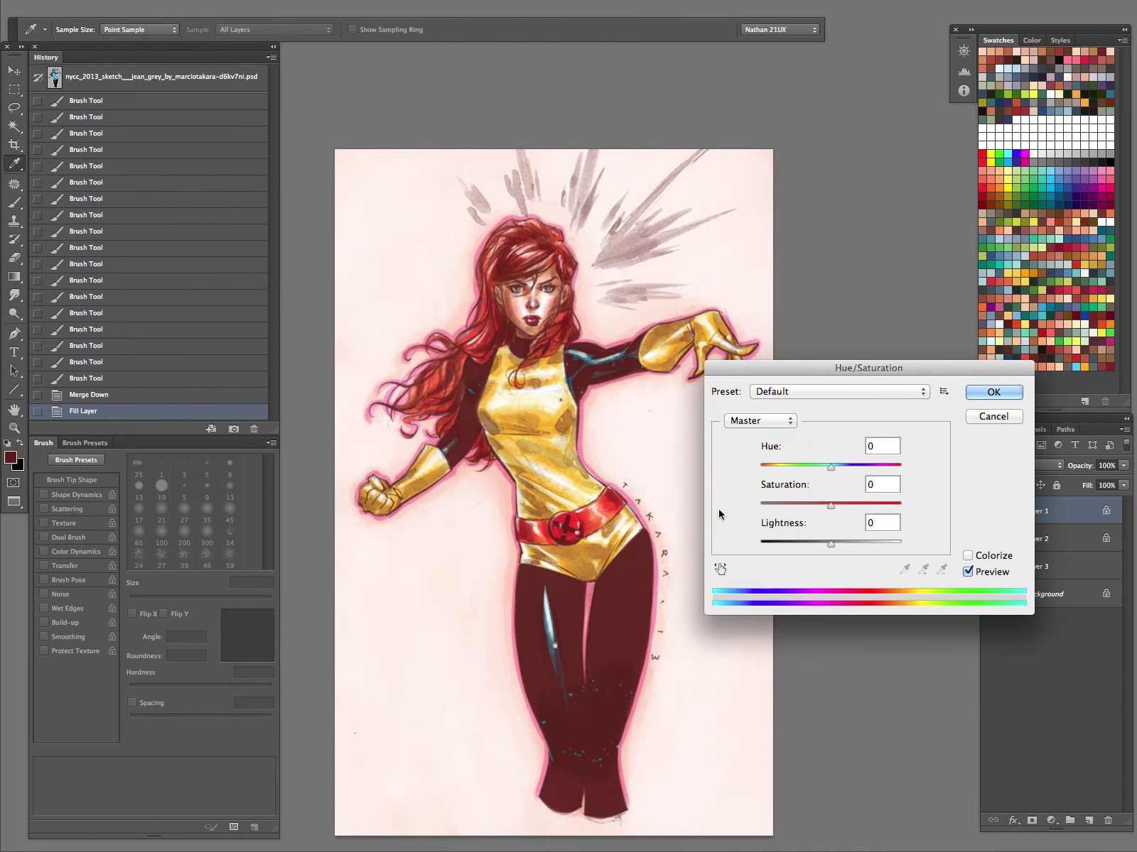
{"action": "left_click_drag", "start_coordinate": [830, 542], "coordinate": [807, 540]}
{"action": "left_click_drag", "start_coordinate": [853, 504], "coordinate": [863, 505]}
{"action": "left_click", "coordinate": [982, 396]}
- Toggle Layer 1's visibility to compare the artwork with and without the tinted line art
{"action": "left_click_drag", "start_coordinate": [598, 540], "coordinate": [638, 610]}
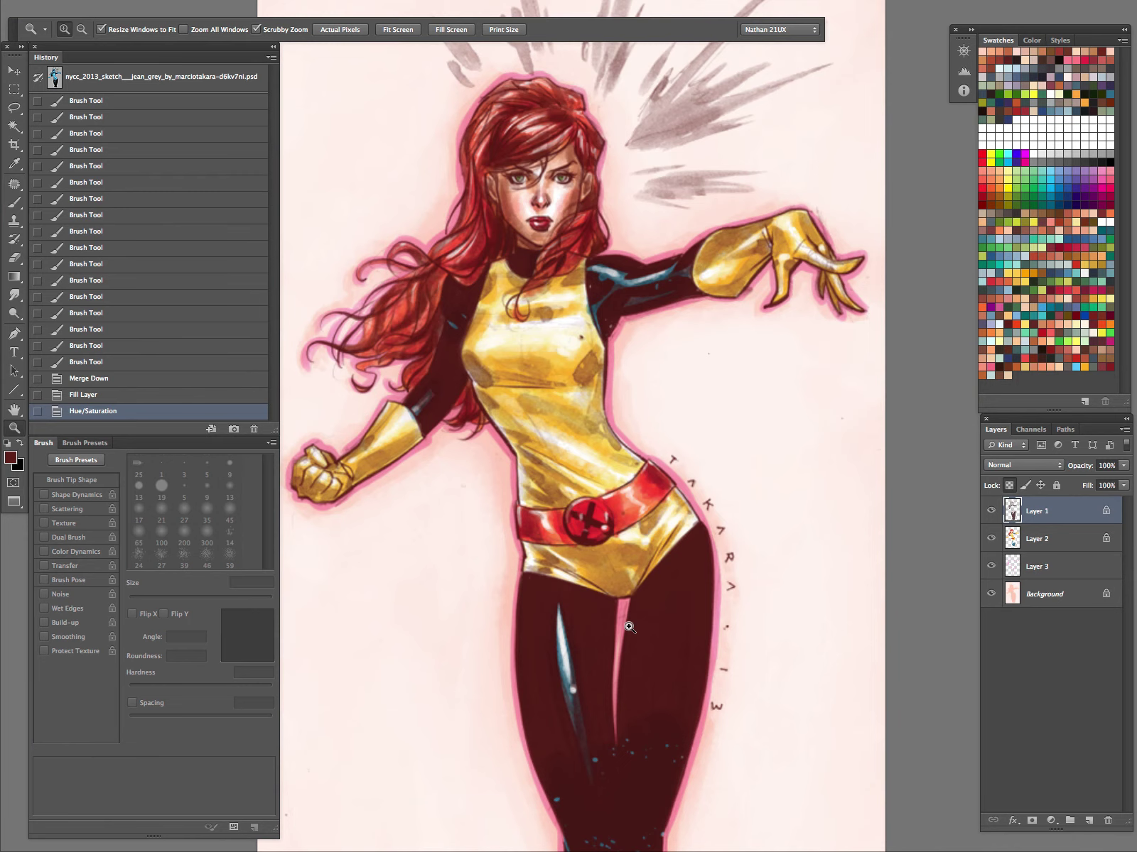
{"action": "left_click_drag", "start_coordinate": [704, 664], "coordinate": [681, 452]}
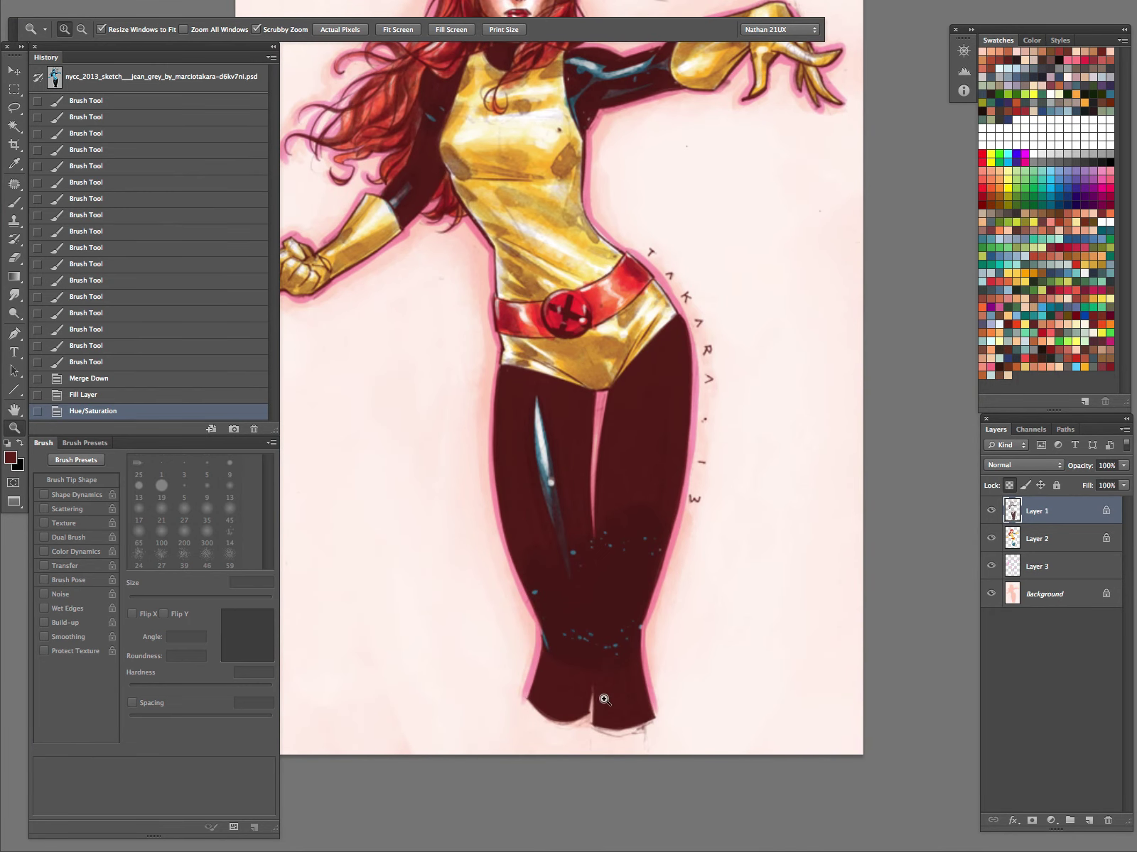
{"action": "left_click", "coordinate": [992, 512]}
{"action": "left_click", "coordinate": [993, 511]}
{"action": "left_click", "coordinate": [991, 511]}
{"action": "left_click", "coordinate": [991, 511]}
- Choose the watercolor brush preset and brush dark red along the thigh's edge on Layer 1
{"action": "key", "text": "b"}
{"action": "left_click", "coordinate": [29, 26]}
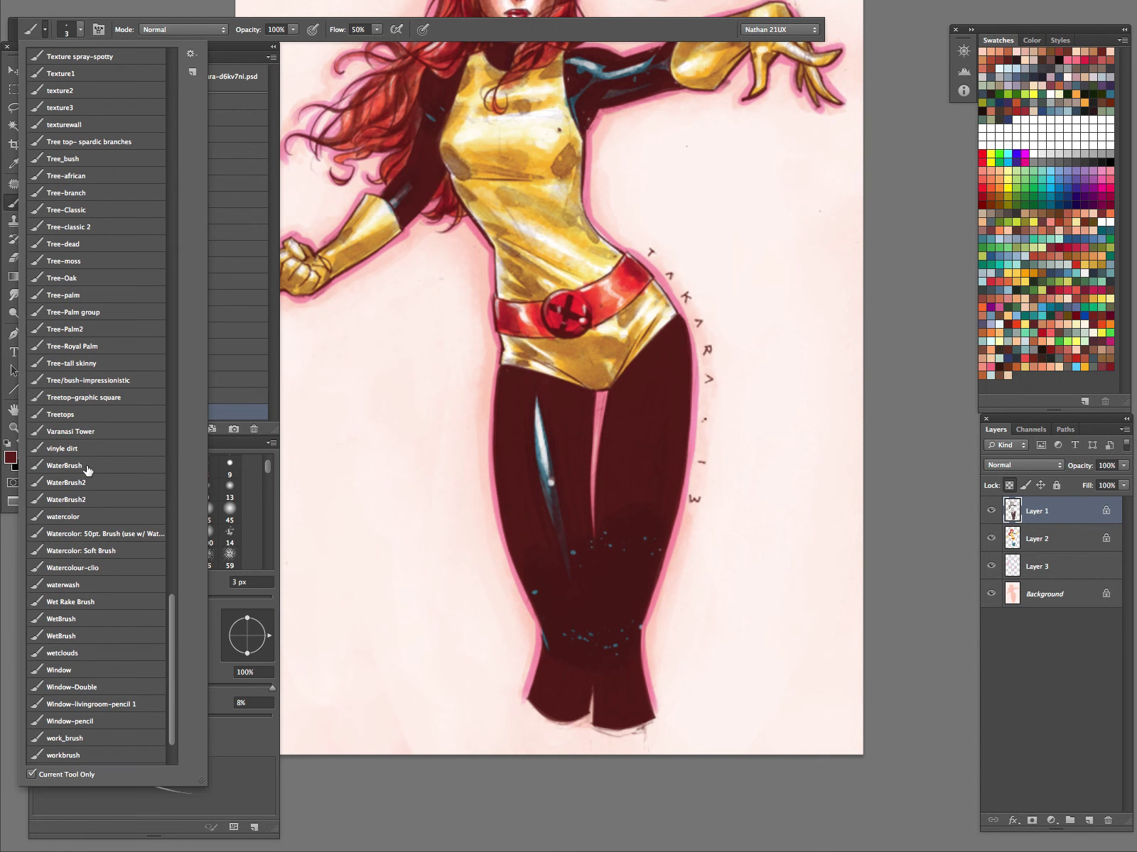
{"action": "left_click", "coordinate": [89, 516]}
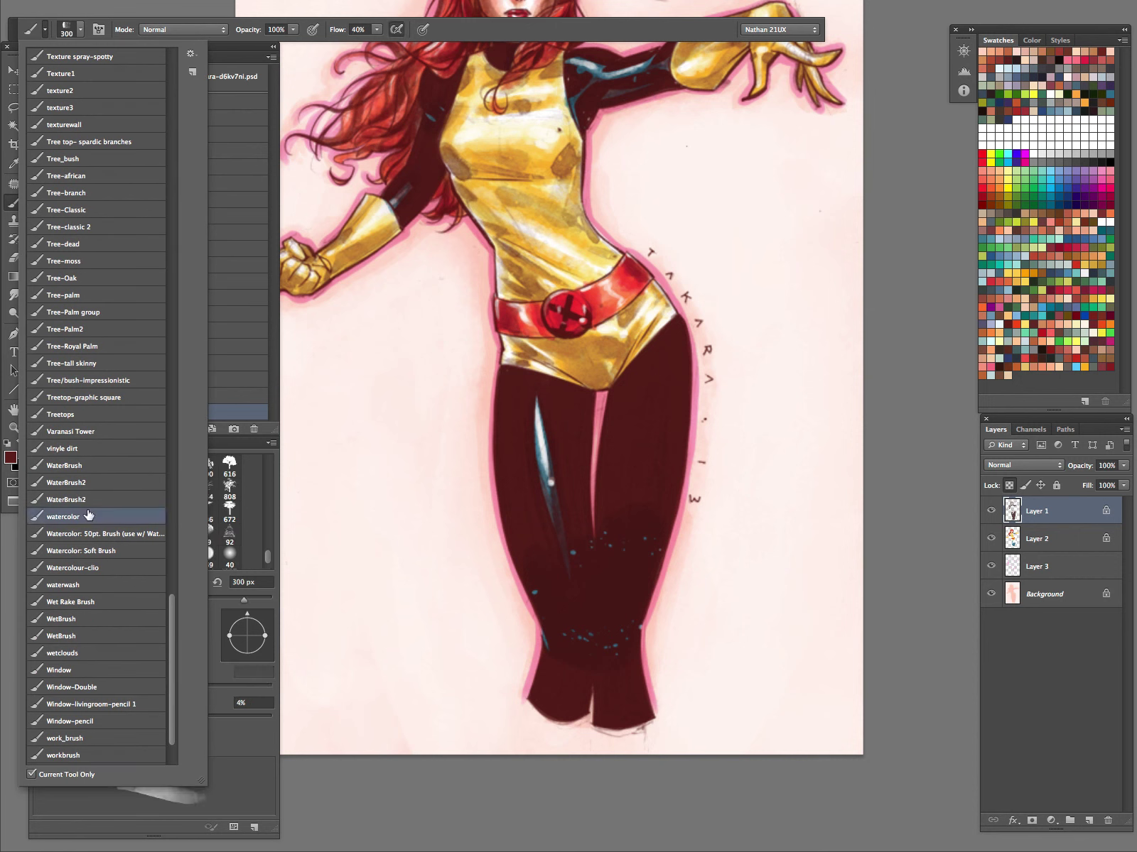
{"action": "left_click", "coordinate": [520, 27]}
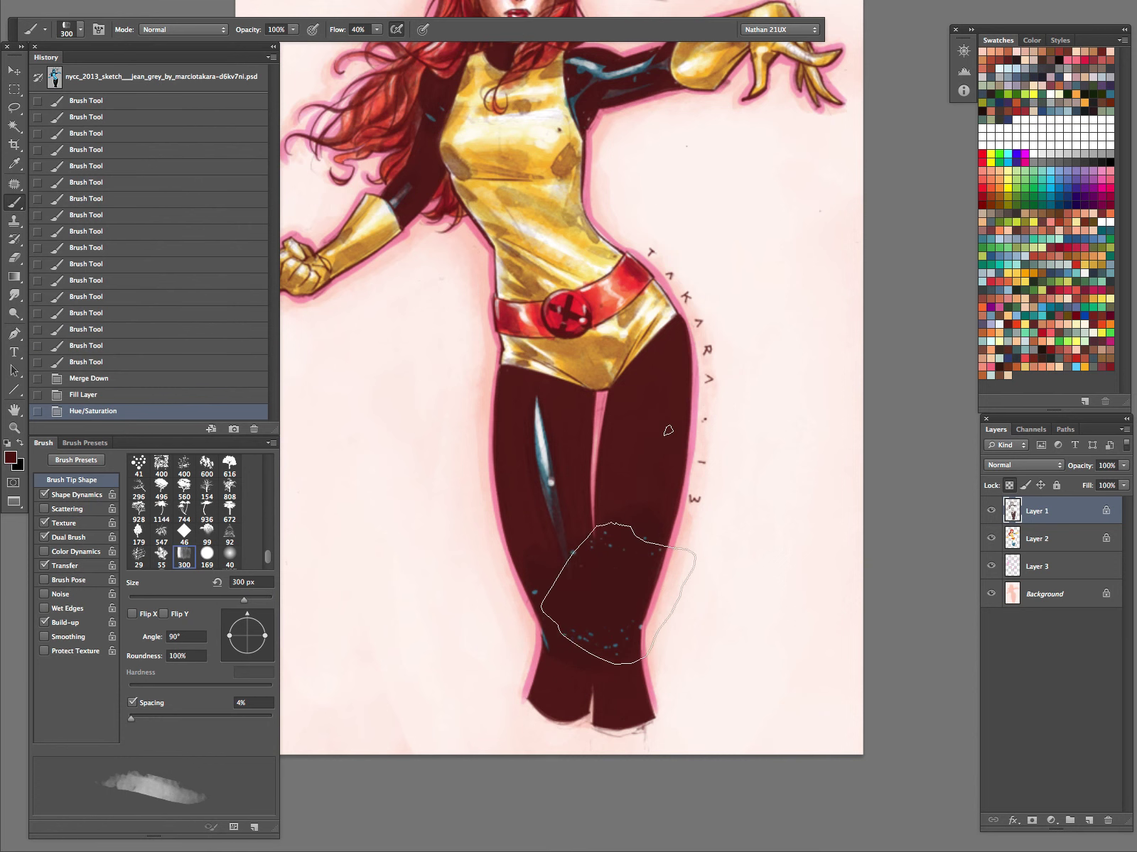
{"action": "scroll", "coordinate": [184, 511], "scroll_direction": "up", "scroll_amount": 5}
{"action": "left_click", "coordinate": [184, 465]}
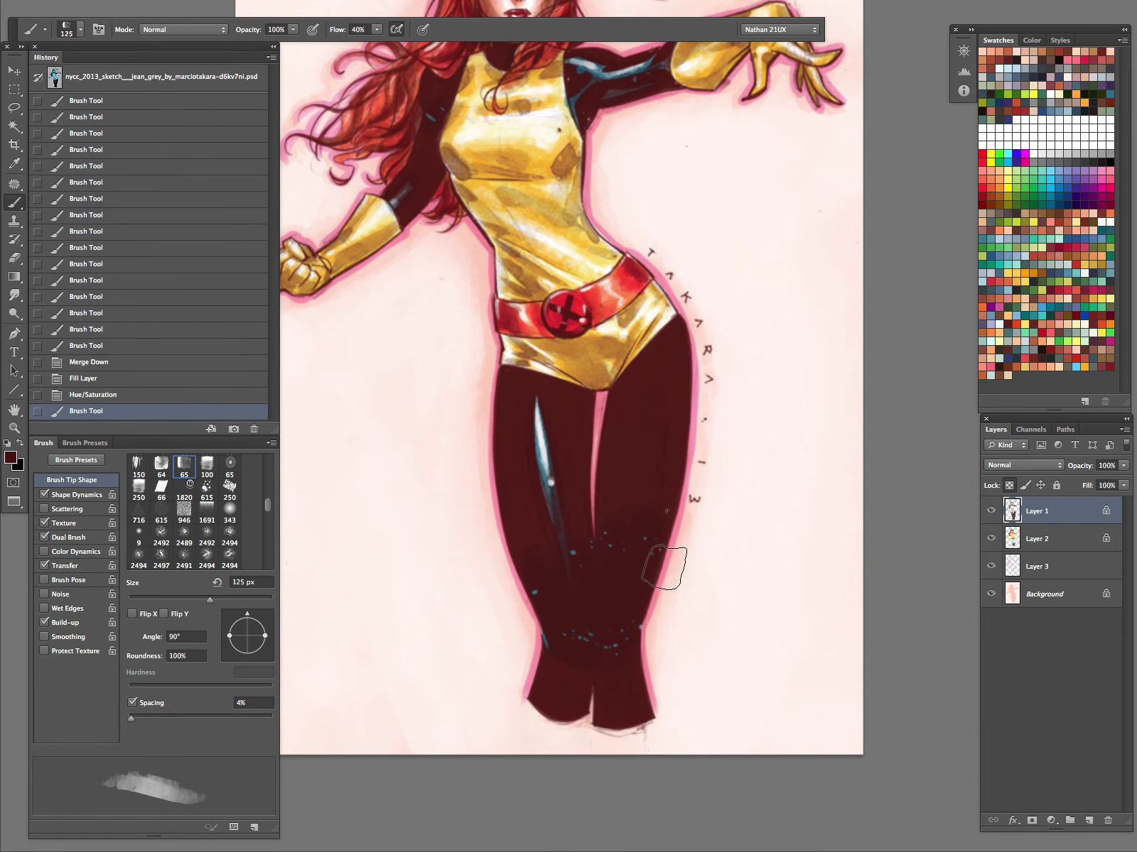
{"action": "left_click_drag", "start_coordinate": [680, 508], "coordinate": [672, 466]}
- Load Layer 1's line art as a selection, add a new layer above it and hide the selection edges
{"action": "left_click", "coordinate": [1011, 511], "text": "ctrl"}
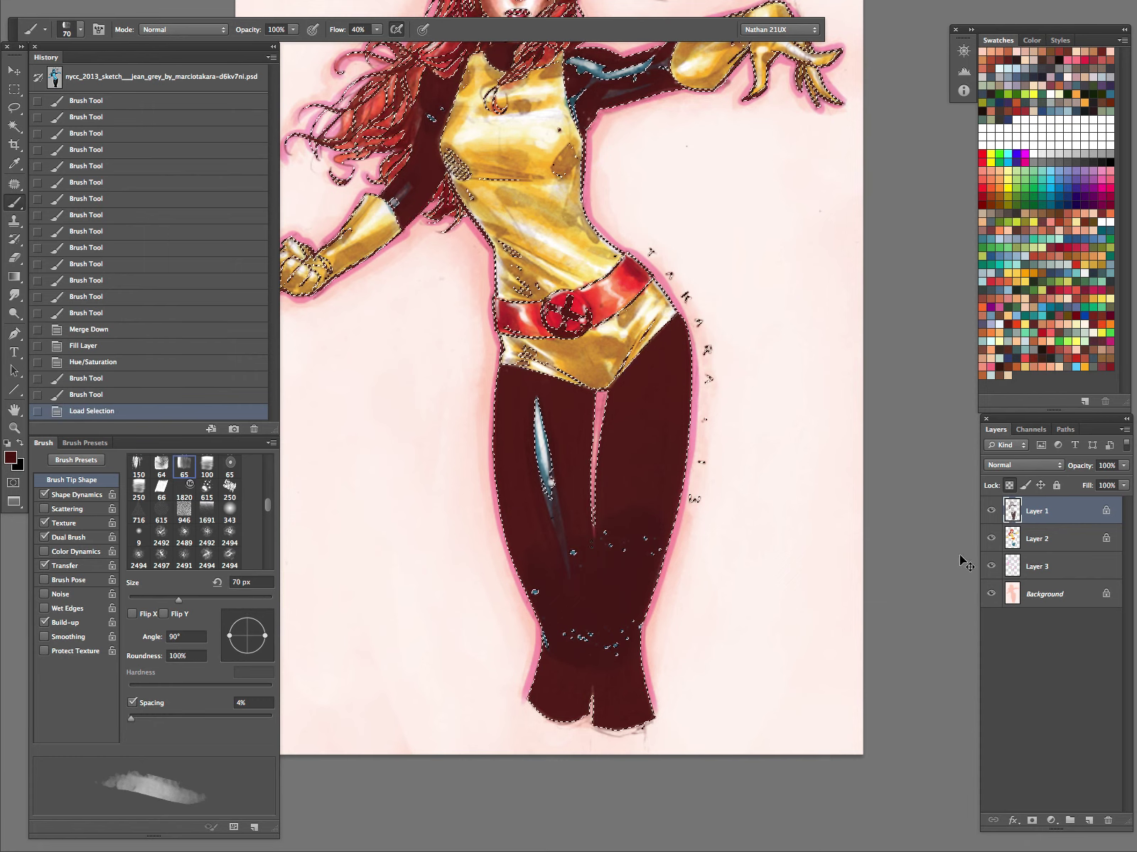
{"action": "key", "text": "ctrl+alt+shift+n"}
{"action": "key", "text": "ctrl+h"}
- Brush dark red watercolor strokes over both legs on the new layer with an enlarged brush
{"action": "mouse_move", "coordinate": [589, 533]}
{"action": "left_mouse_down"}
{"action": "mouse_move", "coordinate": [608, 482]}
{"action": "mouse_move", "coordinate": [518, 588]}
{"action": "left_mouse_up"}
{"action": "key", "text": "bracketright"}
{"action": "key", "text": "bracketright"}
{"action": "key", "text": "bracketright"}
{"action": "key", "text": "bracketright"}
{"action": "left_click_drag", "start_coordinate": [645, 350], "coordinate": [624, 394]}
{"action": "mouse_move", "coordinate": [577, 547]}
{"action": "left_mouse_down"}
{"action": "mouse_move", "coordinate": [572, 496]}
{"action": "mouse_move", "coordinate": [523, 517]}
{"action": "mouse_move", "coordinate": [490, 351]}
{"action": "left_mouse_up"}
{"action": "left_click_drag", "start_coordinate": [596, 706], "coordinate": [693, 687]}
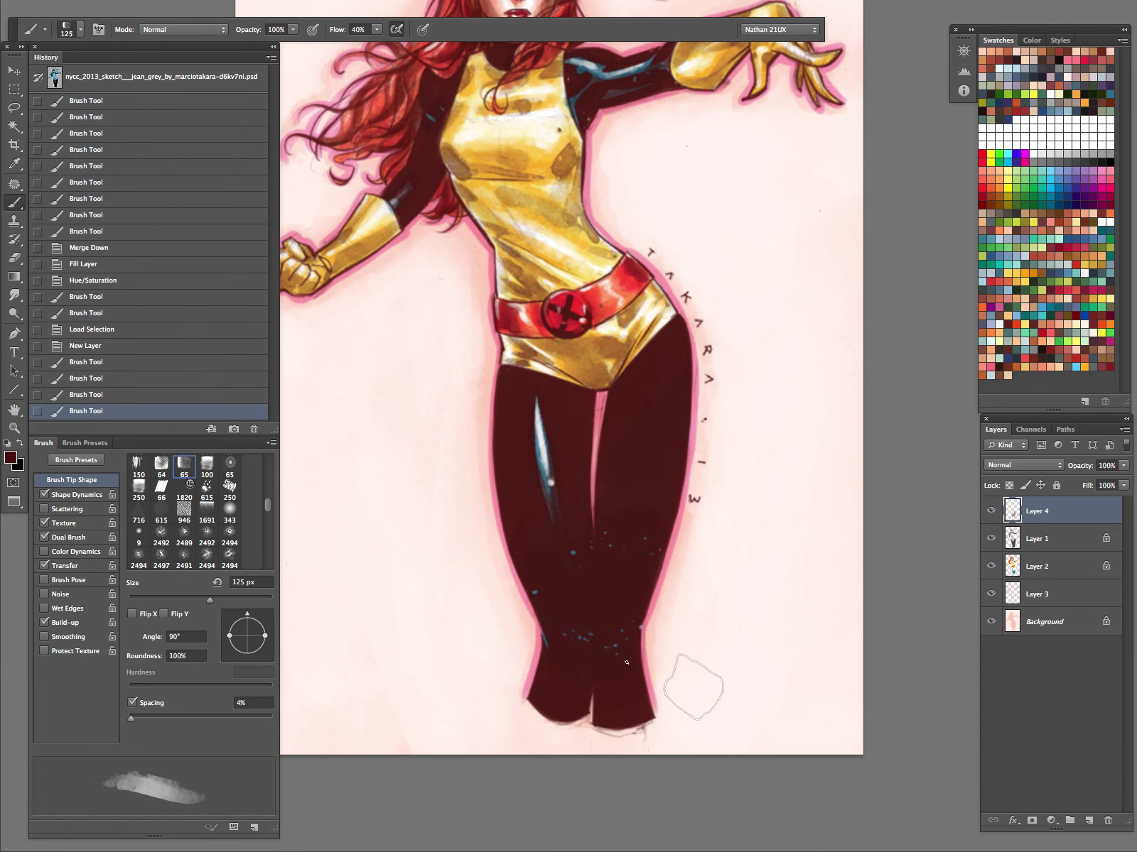
- Brush dark red over the torso's side, the bent arm and the flowing hair on Layer 4
{"action": "left_click_drag", "start_coordinate": [502, 284], "coordinate": [538, 153]}
{"action": "left_click_drag", "start_coordinate": [708, 280], "coordinate": [767, 531]}
{"action": "left_click_drag", "start_coordinate": [478, 382], "coordinate": [387, 538]}
{"action": "left_click_drag", "start_coordinate": [513, 340], "coordinate": [375, 412]}
{"action": "left_click_drag", "start_coordinate": [455, 312], "coordinate": [402, 355]}
- Shade the neck, hair, outstretched arm and gloves on Layer 4 in dark red with a smaller brush, adding a final stroke in black
{"action": "key", "text": "bracketleft"}
{"action": "key", "text": "bracketleft"}
{"action": "key", "text": "bracketleft"}
{"action": "key", "text": "bracketleft"}
{"action": "key", "text": "bracketleft"}
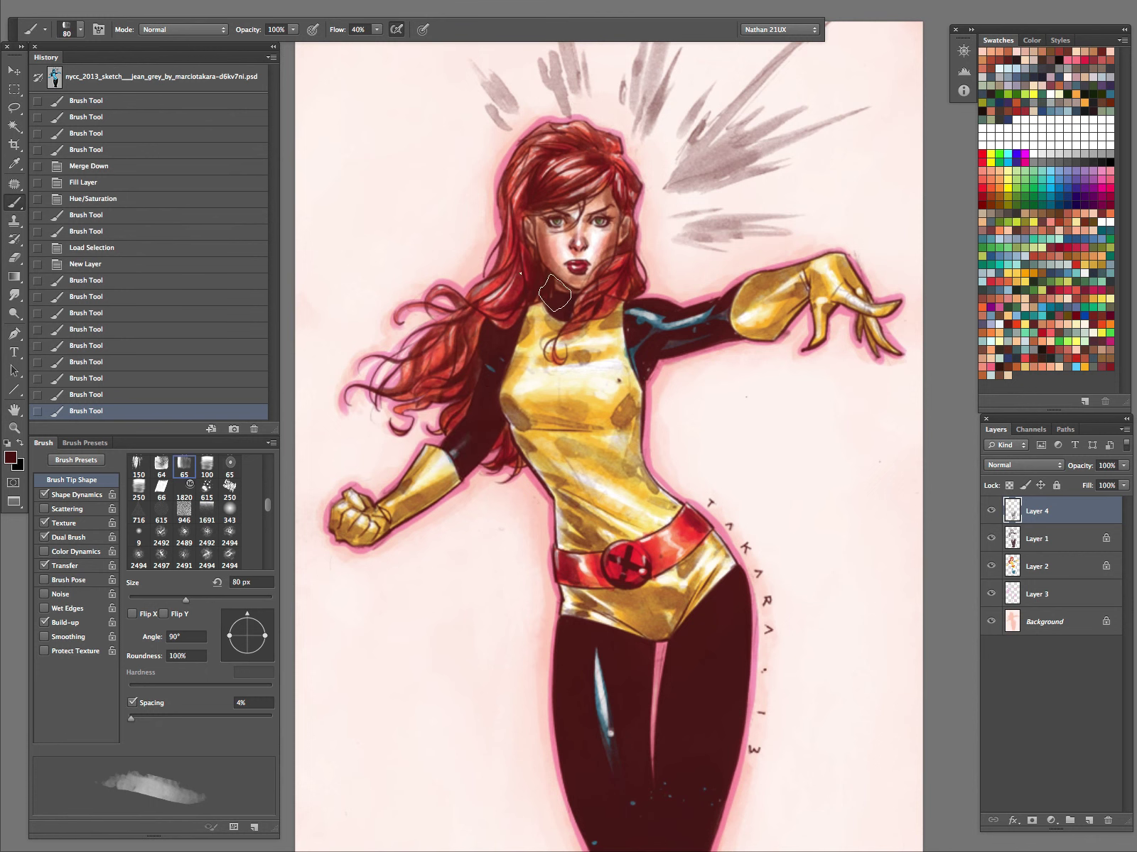
{"action": "left_click_drag", "start_coordinate": [545, 293], "coordinate": [530, 320]}
{"action": "mouse_move", "coordinate": [580, 193]}
{"action": "left_mouse_down"}
{"action": "mouse_move", "coordinate": [567, 162]}
{"action": "mouse_move", "coordinate": [665, 213]}
{"action": "left_mouse_up"}
{"action": "left_click_drag", "start_coordinate": [648, 280], "coordinate": [639, 309]}
{"action": "left_click_drag", "start_coordinate": [659, 370], "coordinate": [683, 370]}
{"action": "mouse_move", "coordinate": [760, 348]}
{"action": "left_mouse_down"}
{"action": "mouse_move", "coordinate": [786, 337]}
{"action": "mouse_move", "coordinate": [799, 307]}
{"action": "mouse_move", "coordinate": [852, 353]}
{"action": "left_mouse_up"}
{"action": "mouse_move", "coordinate": [452, 532]}
{"action": "left_mouse_down"}
{"action": "mouse_move", "coordinate": [364, 572]}
{"action": "mouse_move", "coordinate": [329, 558]}
{"action": "left_mouse_up"}
{"action": "key", "text": "x"}
{"action": "left_click_drag", "start_coordinate": [734, 463], "coordinate": [727, 477]}
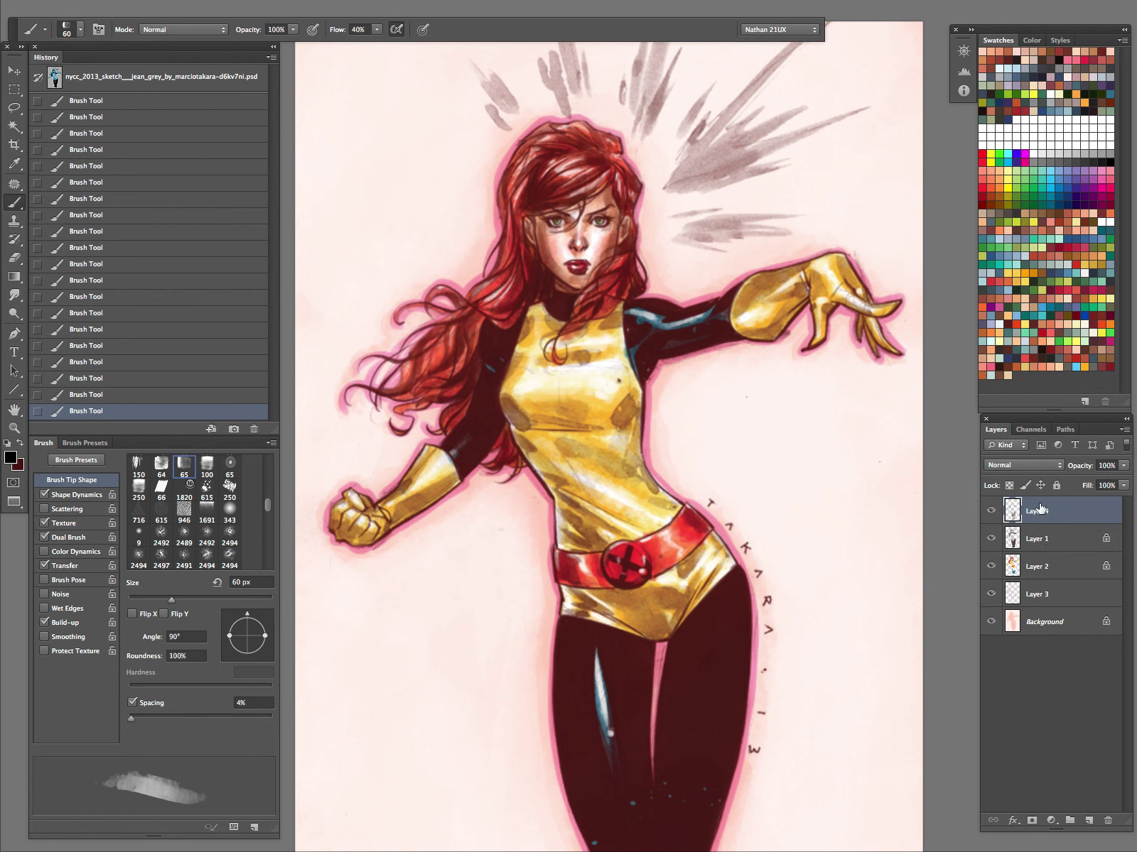
- Drop the selection and toggle Layer 4's visibility to compare the artwork with and without the added shading
{"action": "left_click", "coordinate": [991, 512]}
{"action": "left_click", "coordinate": [993, 512]}
{"action": "key", "text": "super+d"}
{"action": "key", "text": "z"}
{"action": "left_click_drag", "start_coordinate": [729, 137], "coordinate": [706, 363]}
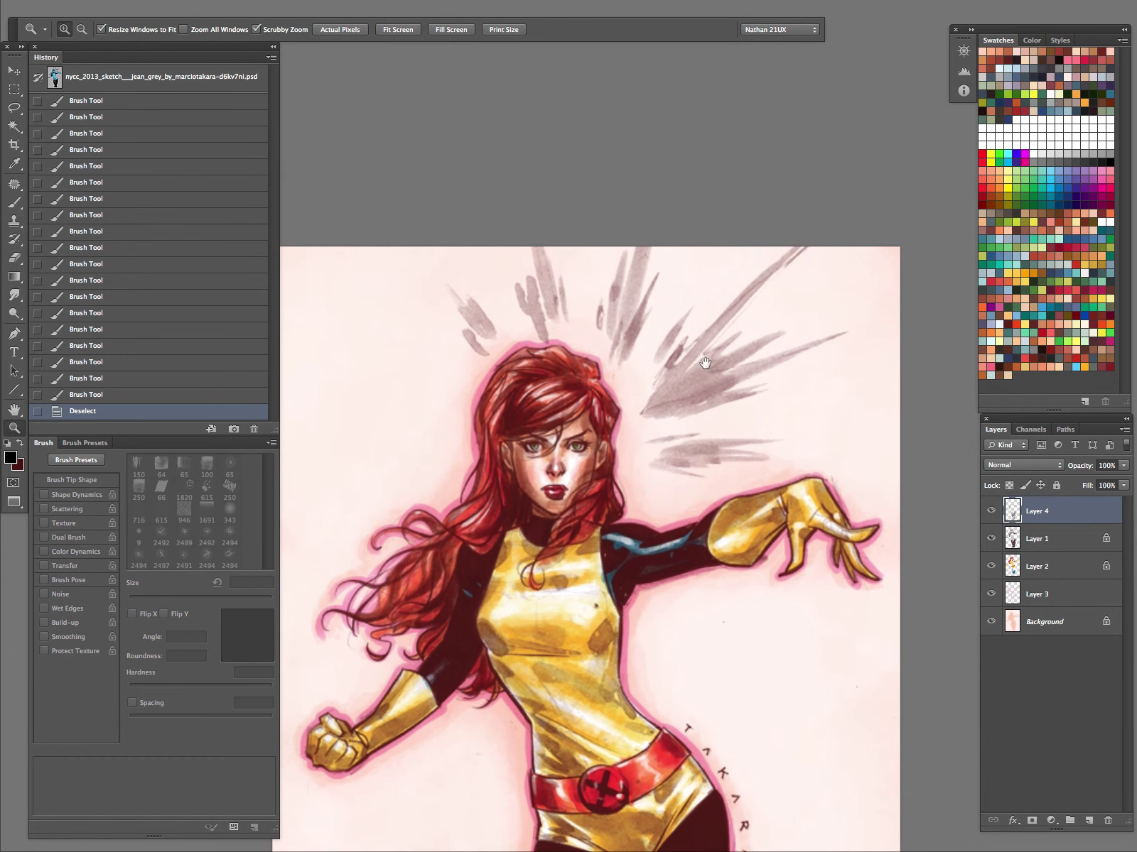
{"action": "left_click", "coordinate": [995, 513]}
{"action": "left_click", "coordinate": [994, 512]}
- Try to brush pink sampled from the figure's outline over the energy rays on Layer 4, limited to Layer 1's selection
{"action": "left_click", "coordinate": [1046, 538]}
{"action": "left_click", "coordinate": [1020, 537], "text": "ctrl"}
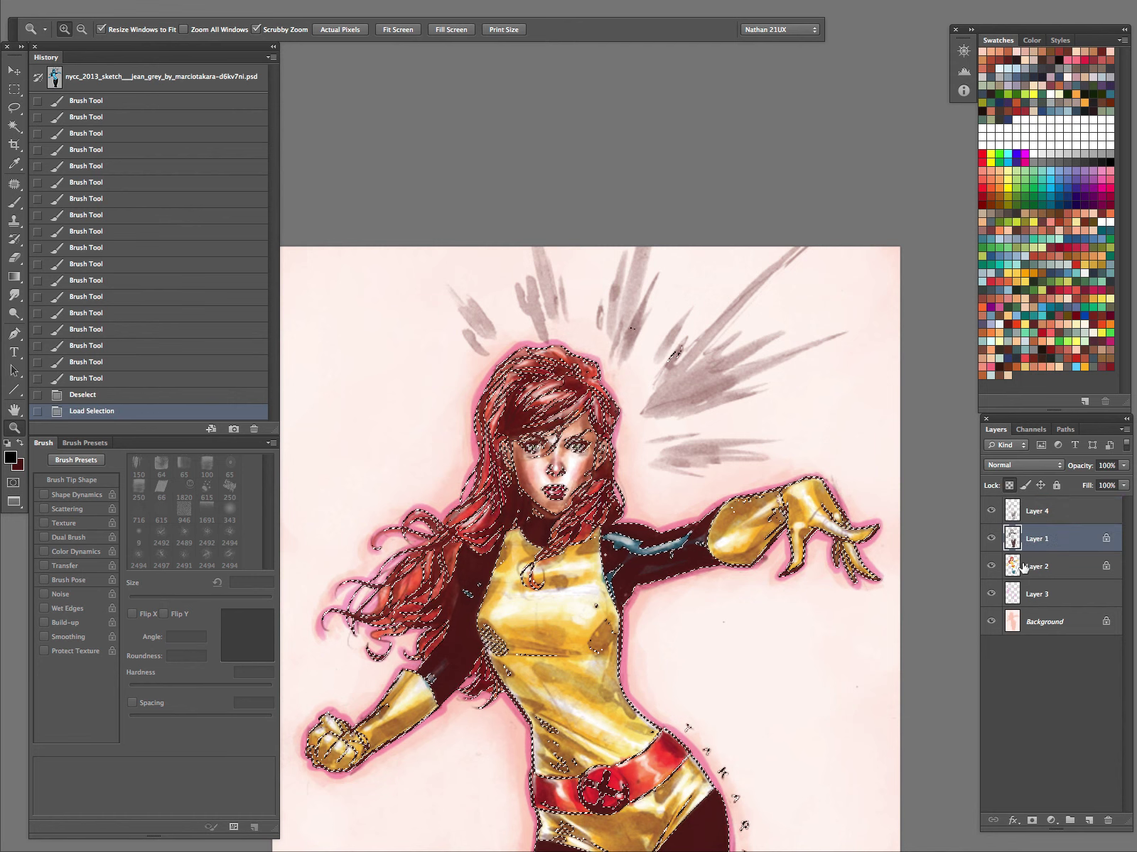
{"action": "key", "text": "ctrl+d"}
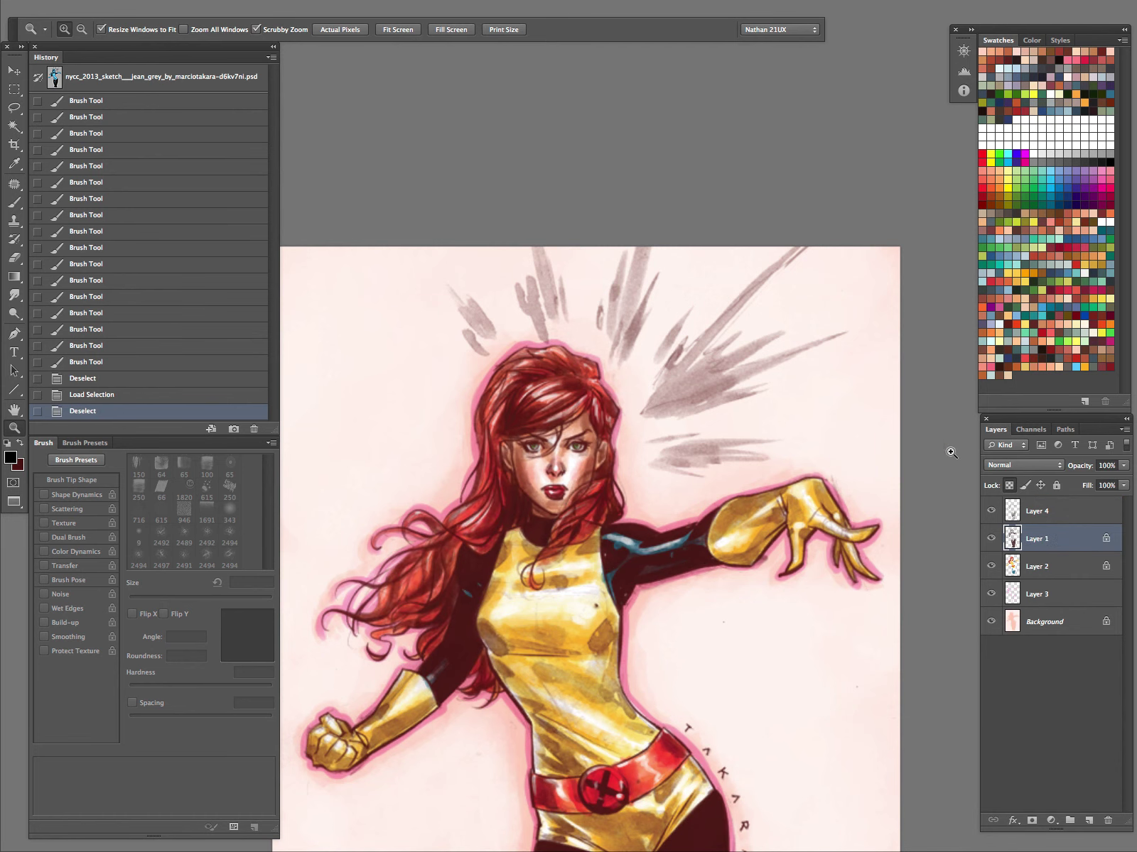
{"action": "key", "text": "i"}
{"action": "left_click", "coordinate": [624, 662]}
{"action": "left_click", "coordinate": [1030, 518]}
{"action": "left_click", "coordinate": [1014, 538], "text": "ctrl"}
{"action": "key", "text": "b"}
{"action": "mouse_move", "coordinate": [753, 310]}
{"action": "left_mouse_down"}
{"action": "mouse_move", "coordinate": [685, 417]}
{"action": "mouse_move", "coordinate": [720, 382]}
{"action": "mouse_move", "coordinate": [693, 384]}
{"action": "mouse_move", "coordinate": [777, 394]}
{"action": "left_mouse_up"}
{"action": "key", "text": "ctrl+d"}
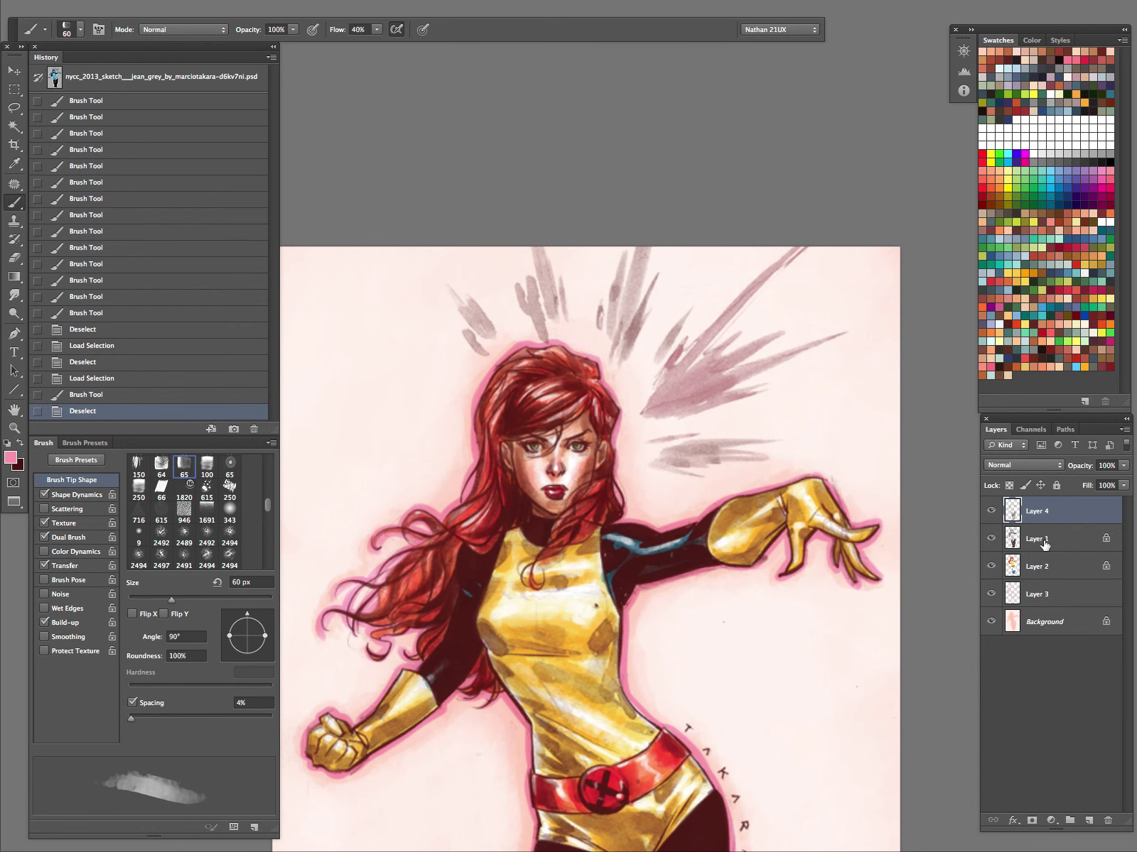
- Compare the artwork with Layer 4 hidden, then roll back the pink ray stroke and drop the selection
{"action": "left_click", "coordinate": [1036, 540]}
{"action": "left_click", "coordinate": [991, 511]}
{"action": "left_click", "coordinate": [993, 513]}
{"action": "left_click", "coordinate": [112, 381]}
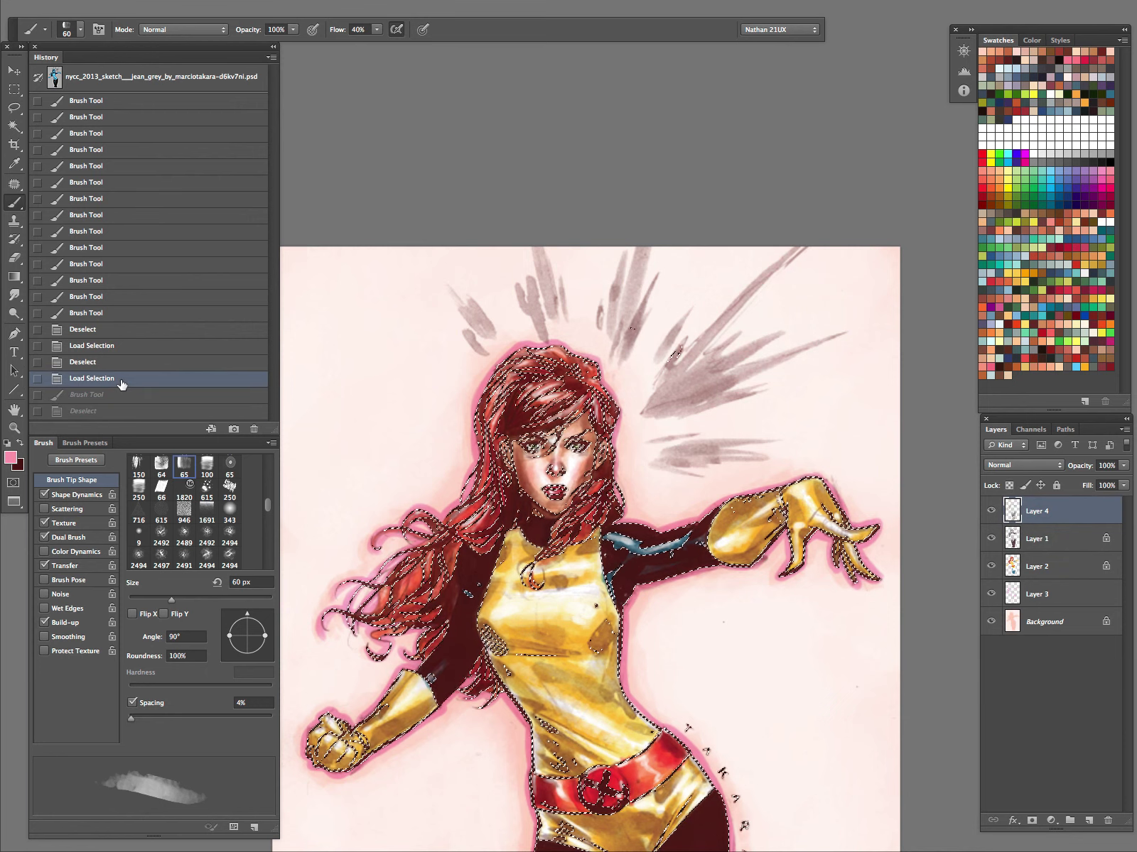
{"action": "key", "text": "ctrl+d"}
- Hide Layer 4, lasso the energy rays around the head on Layer 1 and copy them to a new layer
{"action": "left_click", "coordinate": [991, 511]}
{"action": "left_click", "coordinate": [1023, 538]}
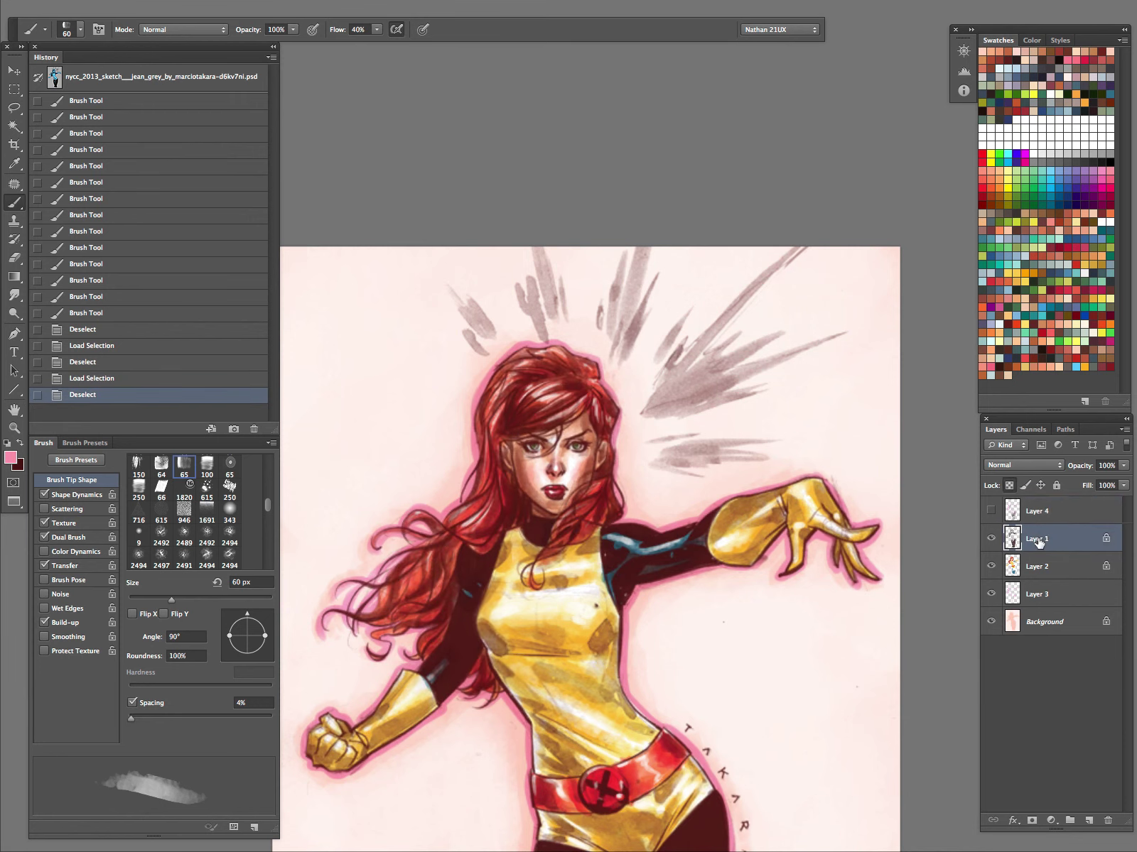
{"action": "key", "text": "l"}
{"action": "mouse_move", "coordinate": [874, 297]}
{"action": "left_mouse_down"}
{"action": "mouse_move", "coordinate": [856, 407]}
{"action": "mouse_move", "coordinate": [801, 459]}
{"action": "mouse_move", "coordinate": [718, 486]}
{"action": "mouse_move", "coordinate": [646, 488]}
{"action": "mouse_move", "coordinate": [615, 388]}
{"action": "left_mouse_up"}
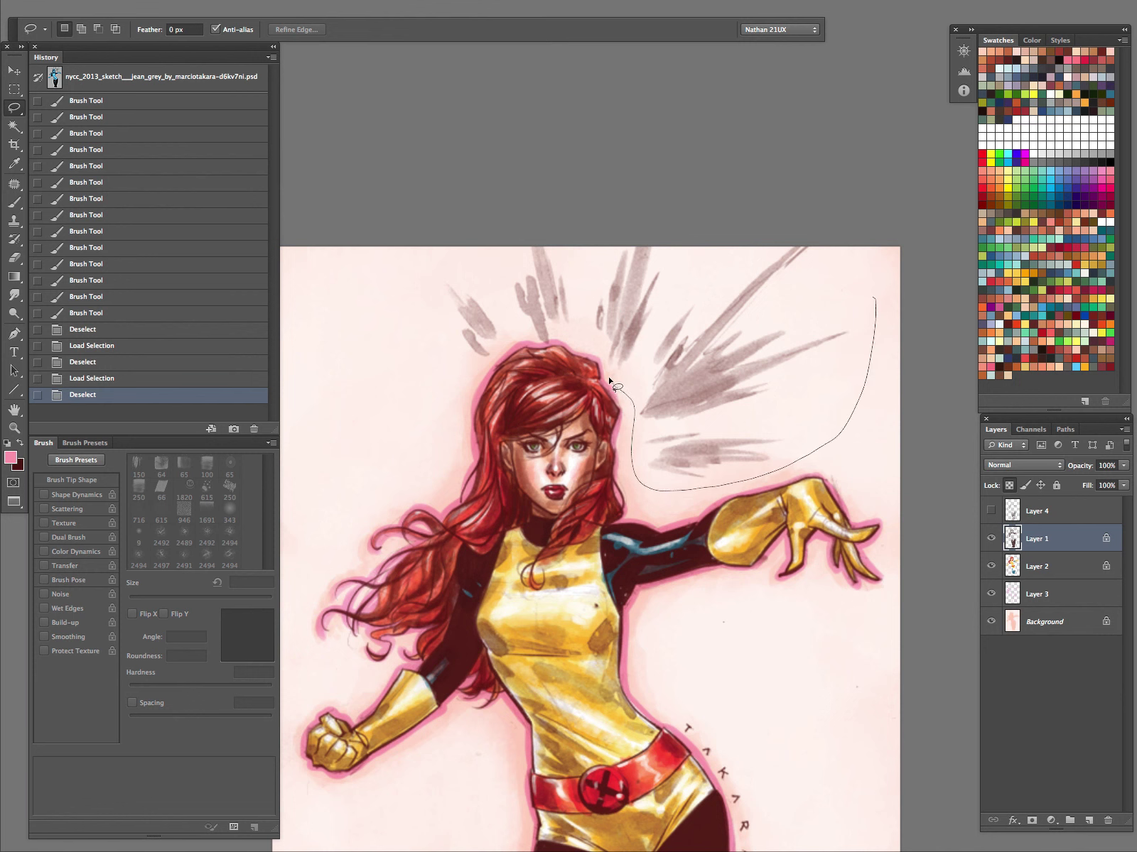
{"action": "mouse_move", "coordinate": [551, 348]}
{"action": "left_mouse_down"}
{"action": "mouse_move", "coordinate": [439, 358]}
{"action": "mouse_move", "coordinate": [534, 199]}
{"action": "mouse_move", "coordinate": [891, 238]}
{"action": "left_mouse_up"}
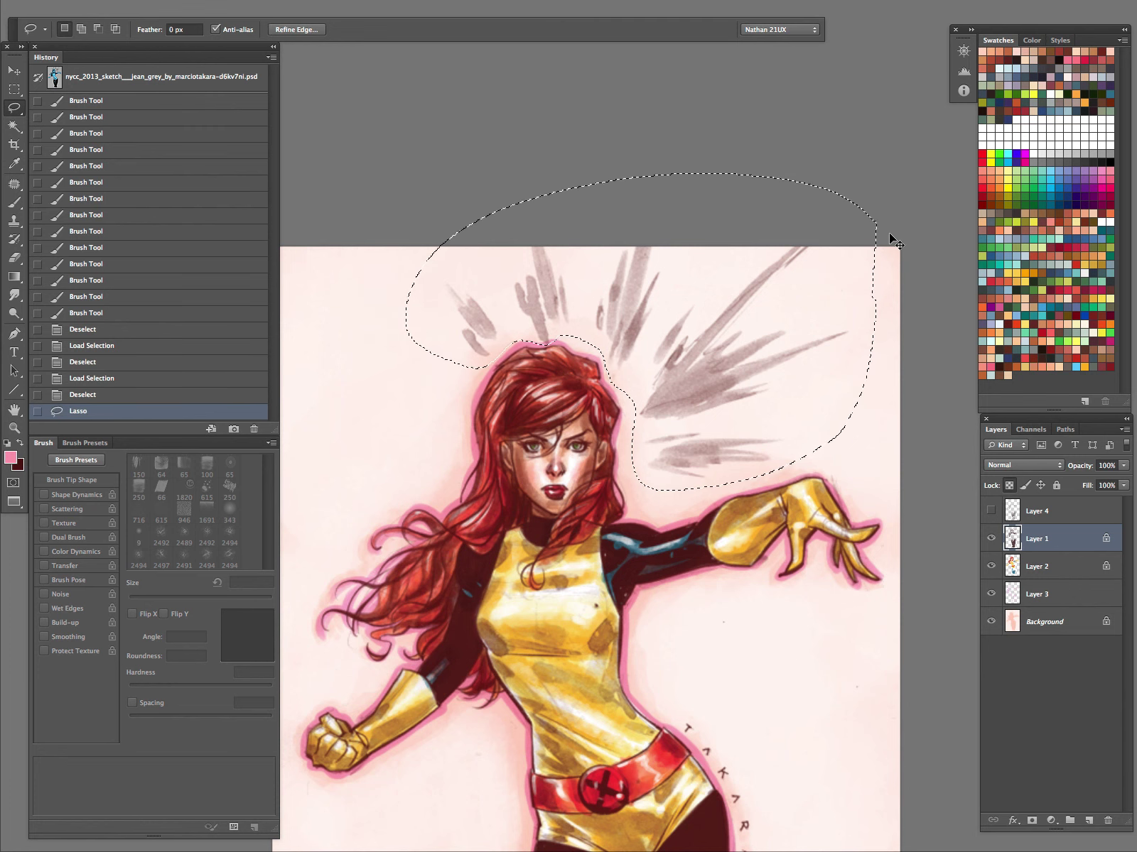
{"action": "key", "text": "ctrl+j"}
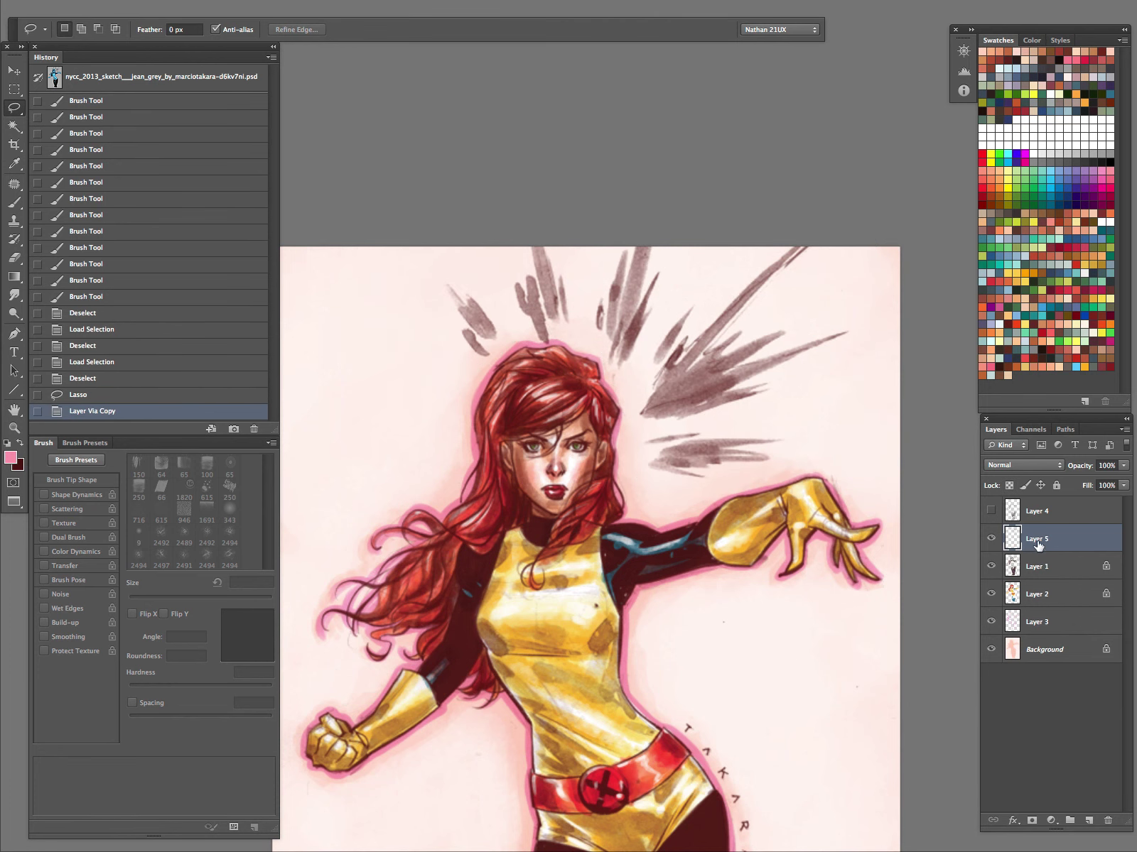
- Lock Layer 5's transparent pixels and fill its rays with pink sampled from the figure's outline
{"action": "left_click", "coordinate": [1009, 486]}
{"action": "key", "text": "i"}
{"action": "left_click", "coordinate": [629, 602]}
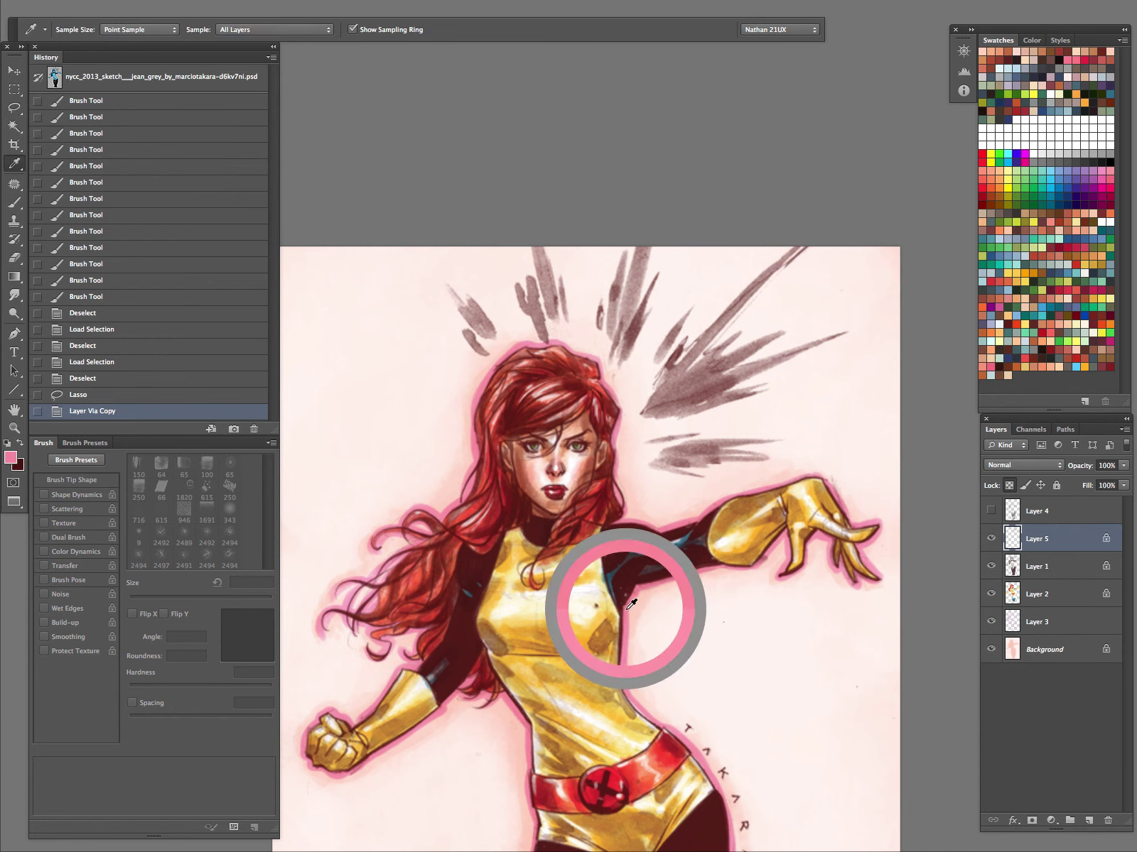
{"action": "key", "text": "alt+BackSpace"}
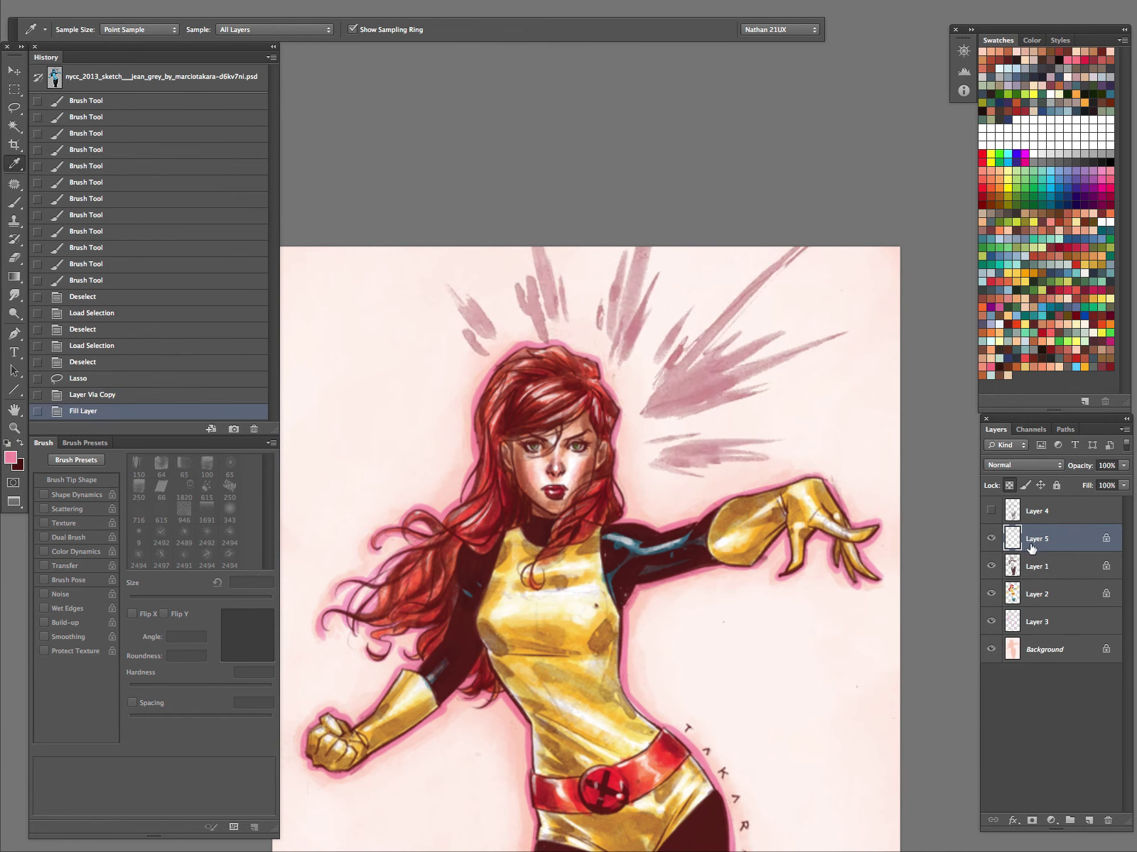
- Duplicate the pink ray layer four times and merge the copies down into Layer 5 to intensify the color
{"action": "key", "text": "super+j"}
{"action": "key", "text": "super+j"}
{"action": "key", "text": "super+j"}
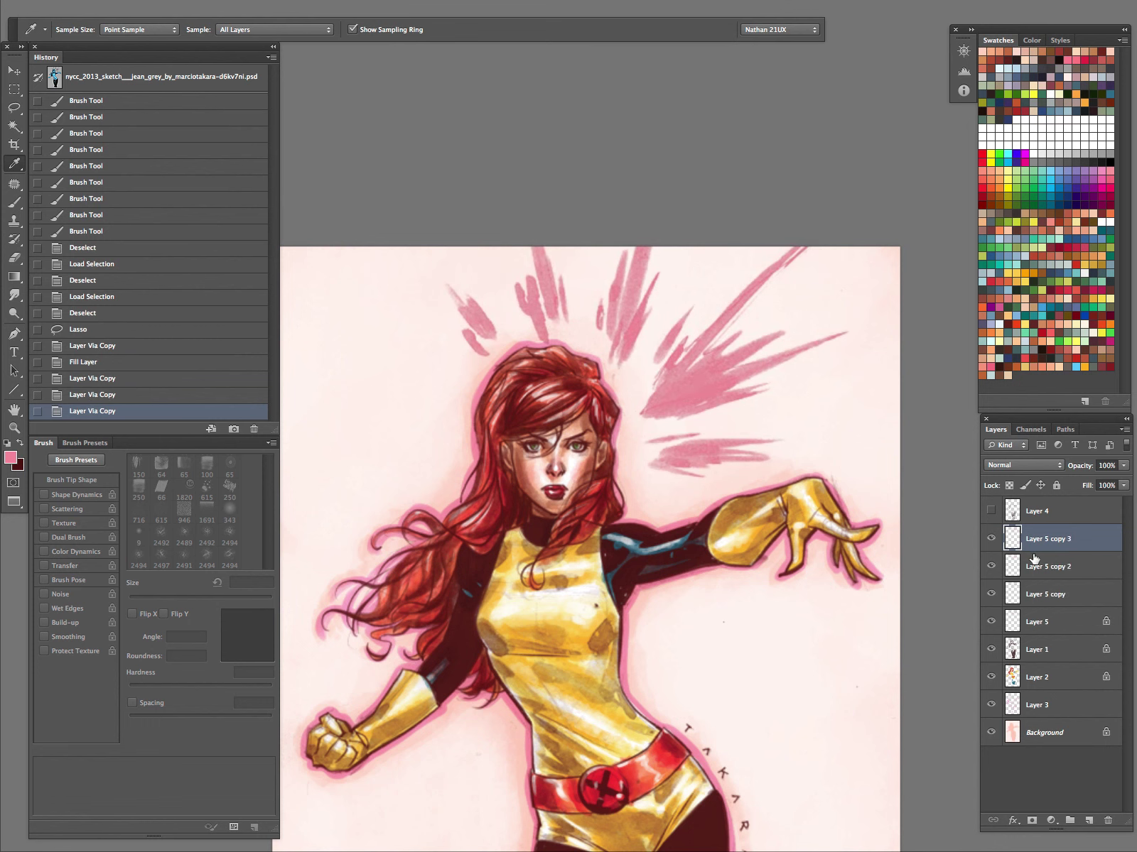
{"action": "key", "text": "super+j"}
{"action": "key", "text": "super+e"}
{"action": "key", "text": "super+e"}
{"action": "key", "text": "super+e"}
{"action": "key", "text": "super+e"}
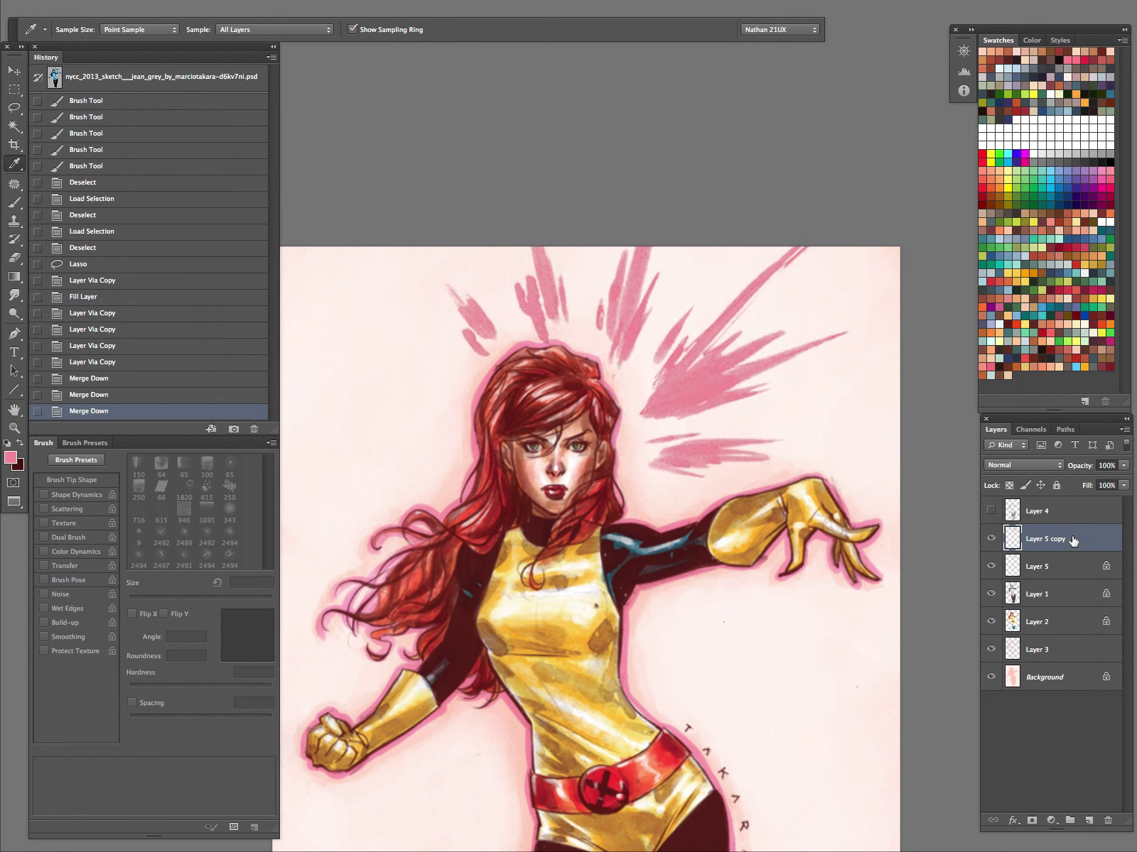
- Toggle the visibility of the ray layer, Layer 4 and Layer 1 to examine what each contributes
{"action": "left_click", "coordinate": [991, 539]}
{"action": "left_click", "coordinate": [991, 539]}
{"action": "left_click", "coordinate": [991, 539]}
{"action": "left_click", "coordinate": [991, 539]}
{"action": "left_click_drag", "start_coordinate": [745, 605], "coordinate": [756, 500]}
{"action": "left_click_drag", "start_coordinate": [819, 441], "coordinate": [791, 454]}
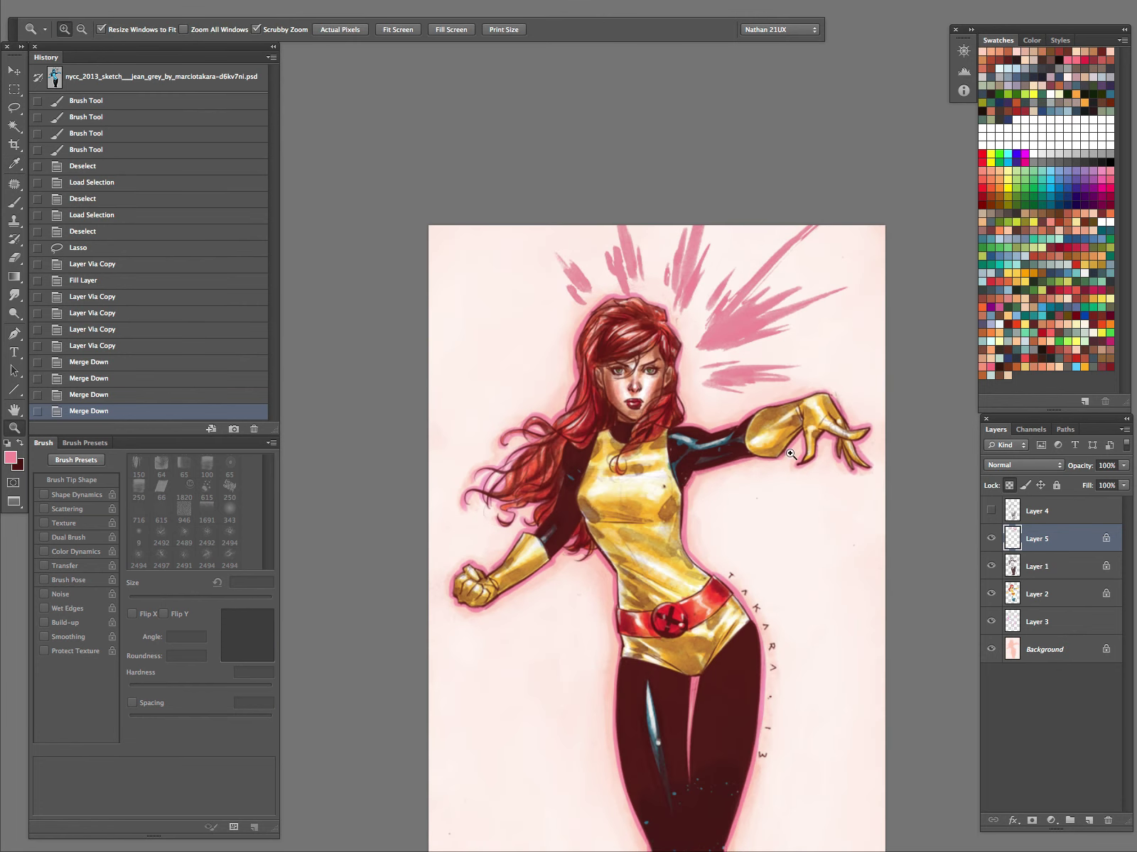
{"action": "left_click", "coordinate": [991, 511]}
{"action": "left_click", "coordinate": [991, 511]}
{"action": "left_click", "coordinate": [991, 567]}
{"action": "left_click", "coordinate": [991, 567]}
- Add a layer mask to Layer 1 and toggle the layer's visibility to check the original rays
{"action": "left_click", "coordinate": [1039, 577]}
{"action": "left_click", "coordinate": [1031, 820]}
{"action": "left_click", "coordinate": [991, 566]}
{"action": "left_click", "coordinate": [991, 566]}
{"action": "left_click", "coordinate": [991, 566]}
{"action": "left_click", "coordinate": [992, 566]}
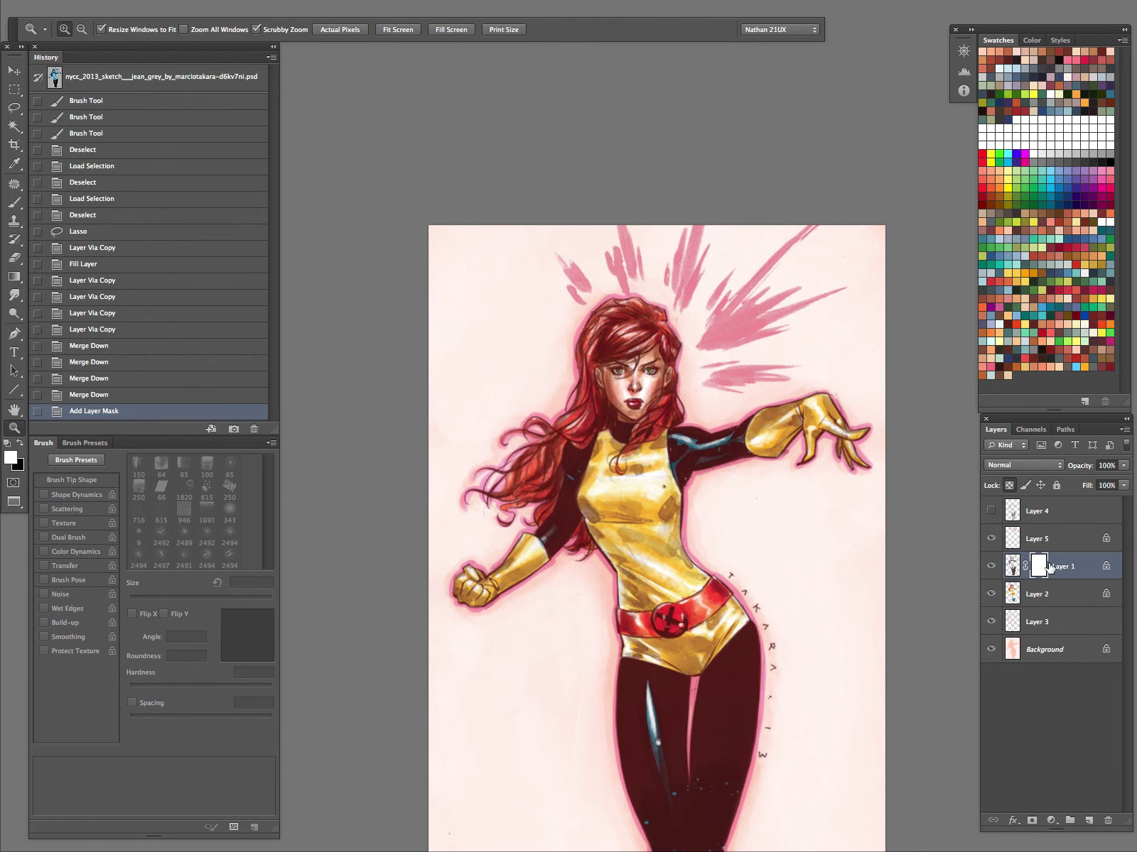
{"action": "left_click", "coordinate": [992, 566]}
{"action": "left_click", "coordinate": [991, 566]}
{"action": "left_click", "coordinate": [991, 566]}
{"action": "left_click", "coordinate": [991, 566]}
- Lasso the area of the rays around the head and fill it with black on Layer 1's mask, then deselect
{"action": "left_click_drag", "start_coordinate": [700, 298], "coordinate": [770, 250]}
{"action": "left_click_drag", "start_coordinate": [671, 472], "coordinate": [596, 571]}
{"action": "key", "text": "l"}
{"action": "mouse_move", "coordinate": [888, 503]}
{"action": "left_mouse_down"}
{"action": "mouse_move", "coordinate": [832, 606]}
{"action": "mouse_move", "coordinate": [667, 631]}
{"action": "mouse_move", "coordinate": [604, 532]}
{"action": "mouse_move", "coordinate": [572, 465]}
{"action": "left_mouse_up"}
{"action": "mouse_move", "coordinate": [548, 417]}
{"action": "left_mouse_down"}
{"action": "mouse_move", "coordinate": [486, 389]}
{"action": "mouse_move", "coordinate": [310, 426]}
{"action": "mouse_move", "coordinate": [1007, 387]}
{"action": "mouse_move", "coordinate": [1001, 416]}
{"action": "left_mouse_up"}
{"action": "key", "text": "Tab"}
{"action": "key", "text": "Tab"}
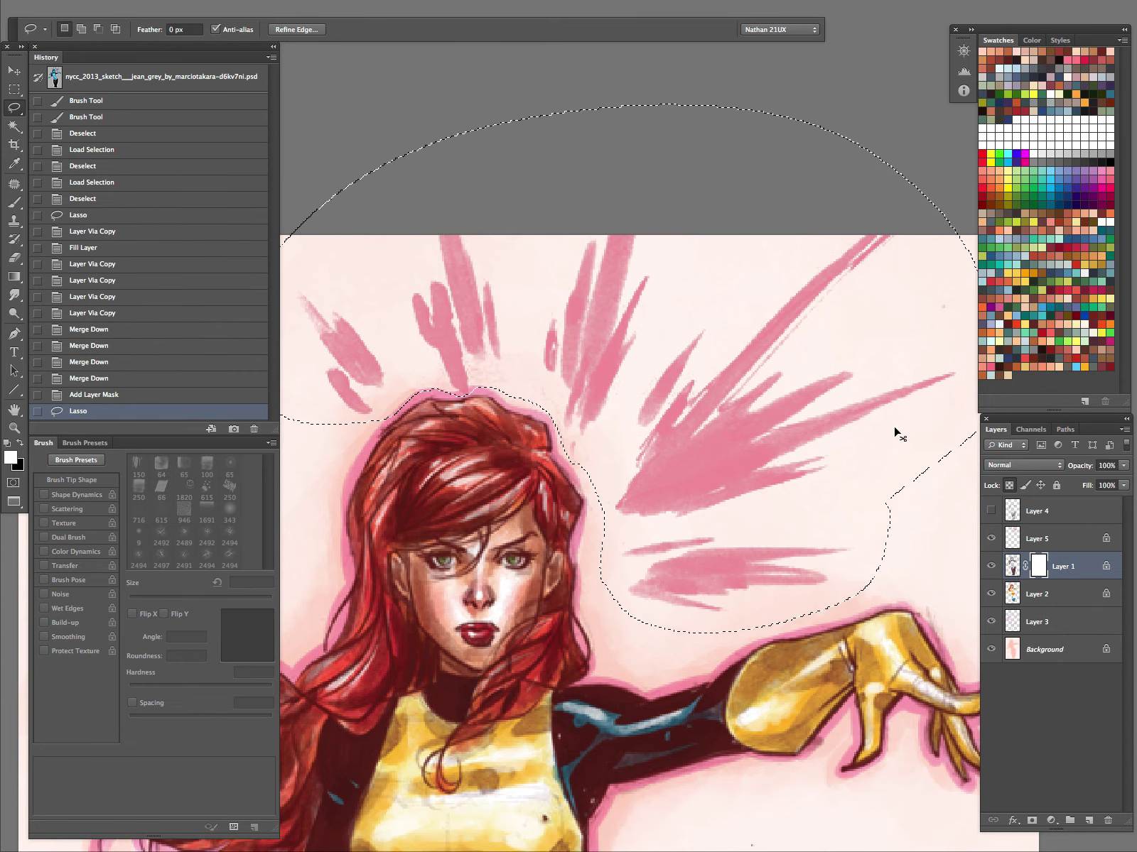
{"action": "key", "text": "alt+BackSpace"}
{"action": "key", "text": "ctrl+d"}
- Toggle Layer 5's visibility to check the pink rays against the masked line art
{"action": "key", "text": "z"}
{"action": "left_click_drag", "start_coordinate": [753, 510], "coordinate": [730, 545]}
{"action": "left_click", "coordinate": [992, 538]}
{"action": "left_click", "coordinate": [992, 539]}
{"action": "left_click", "coordinate": [992, 538]}
{"action": "left_click", "coordinate": [992, 538]}
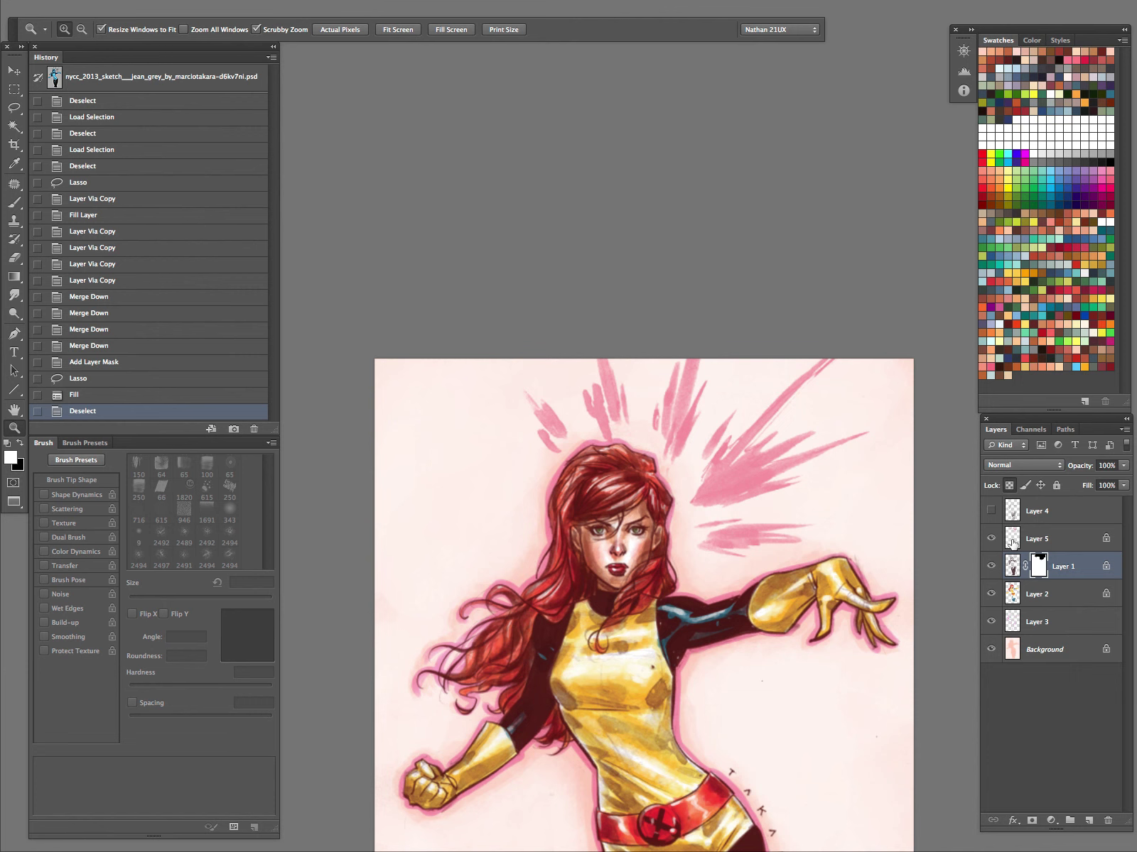
- Shift the color of Layer 5's rays with Color Balance, setting the midtone levels to +24, -19 and -13
{"action": "left_click", "coordinate": [1039, 546]}
{"action": "key", "text": "ctrl+b"}
{"action": "left_click_drag", "start_coordinate": [927, 220], "coordinate": [922, 201]}
{"action": "left_click_drag", "start_coordinate": [934, 183], "coordinate": [952, 184]}
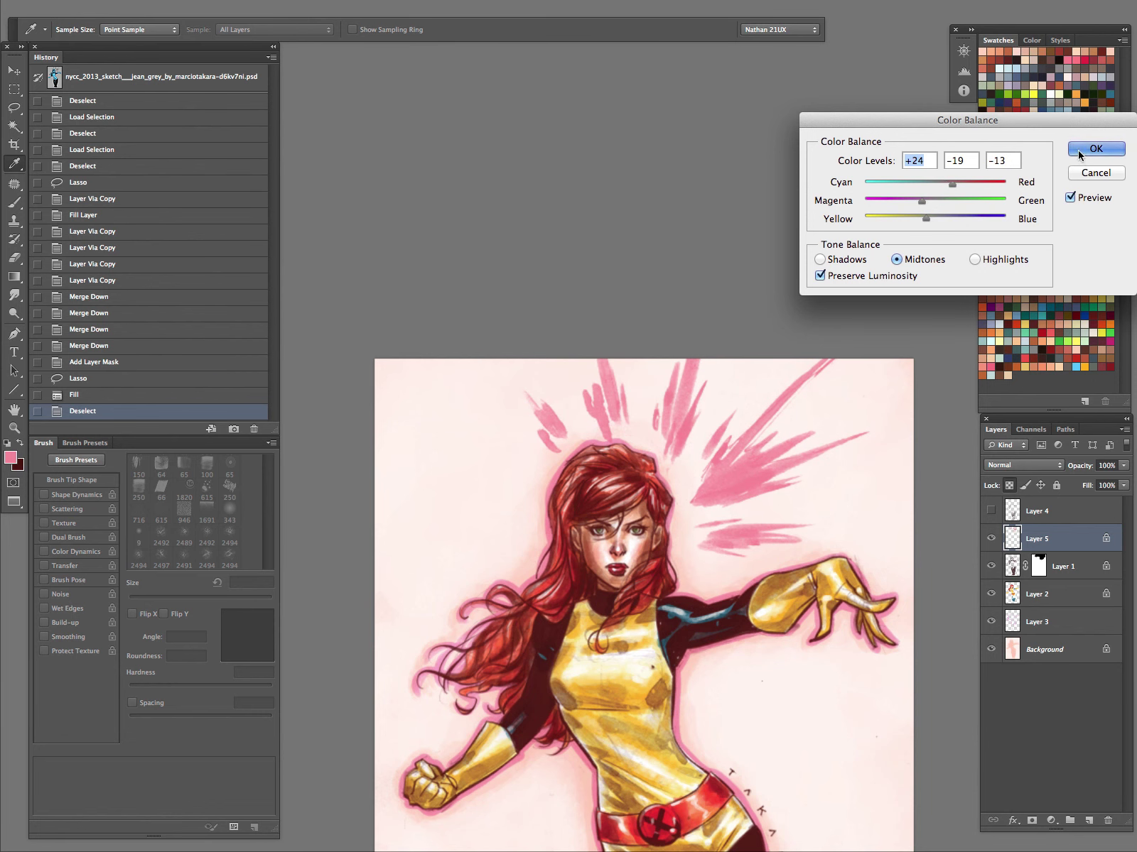
{"action": "left_click", "coordinate": [1096, 149]}
{"action": "key", "text": "z"}
{"action": "left_click_drag", "start_coordinate": [722, 623], "coordinate": [716, 609]}
{"action": "key", "text": "ctrl+0"}
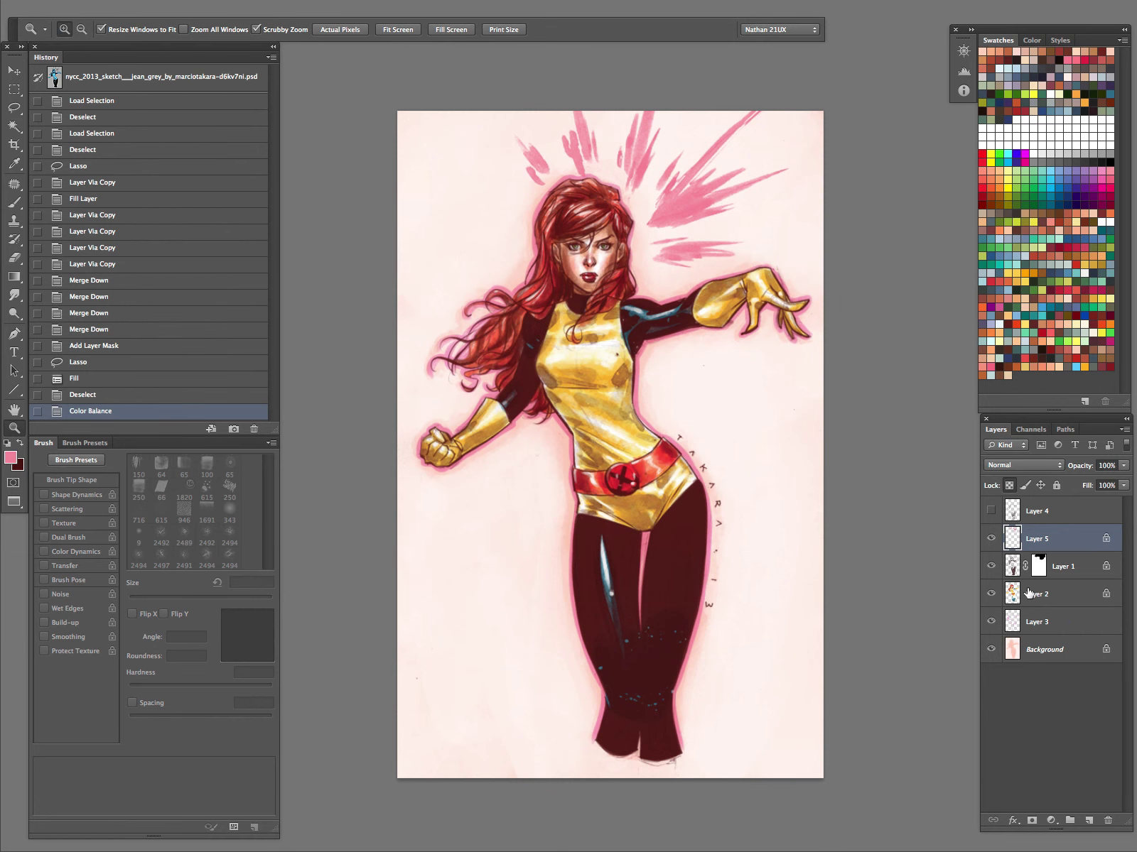
- Try a Color Balance adjustment on the lassoed signature lettering beside the hip on Layer 1
{"action": "left_click", "coordinate": [990, 570]}
{"action": "left_click", "coordinate": [989, 568]}
{"action": "left_click", "coordinate": [1010, 568]}
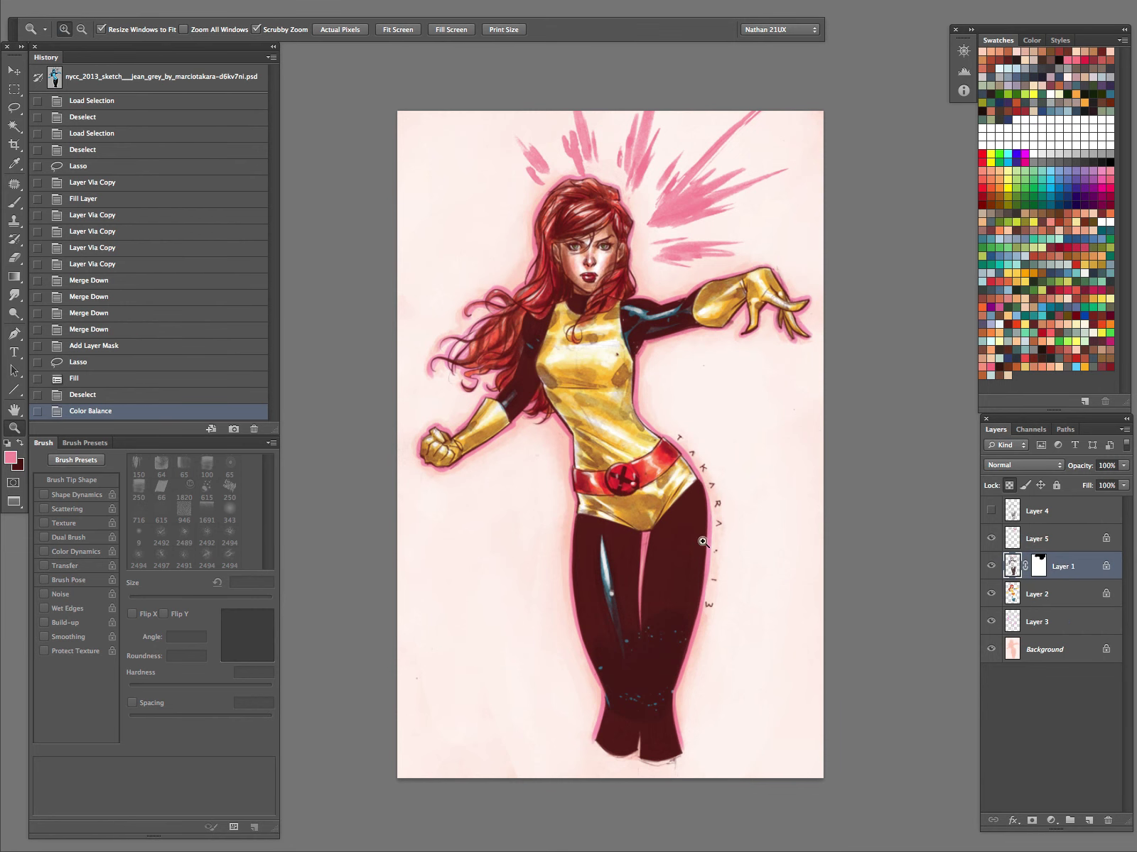
{"action": "left_click", "coordinate": [793, 462]}
{"action": "key", "text": "l"}
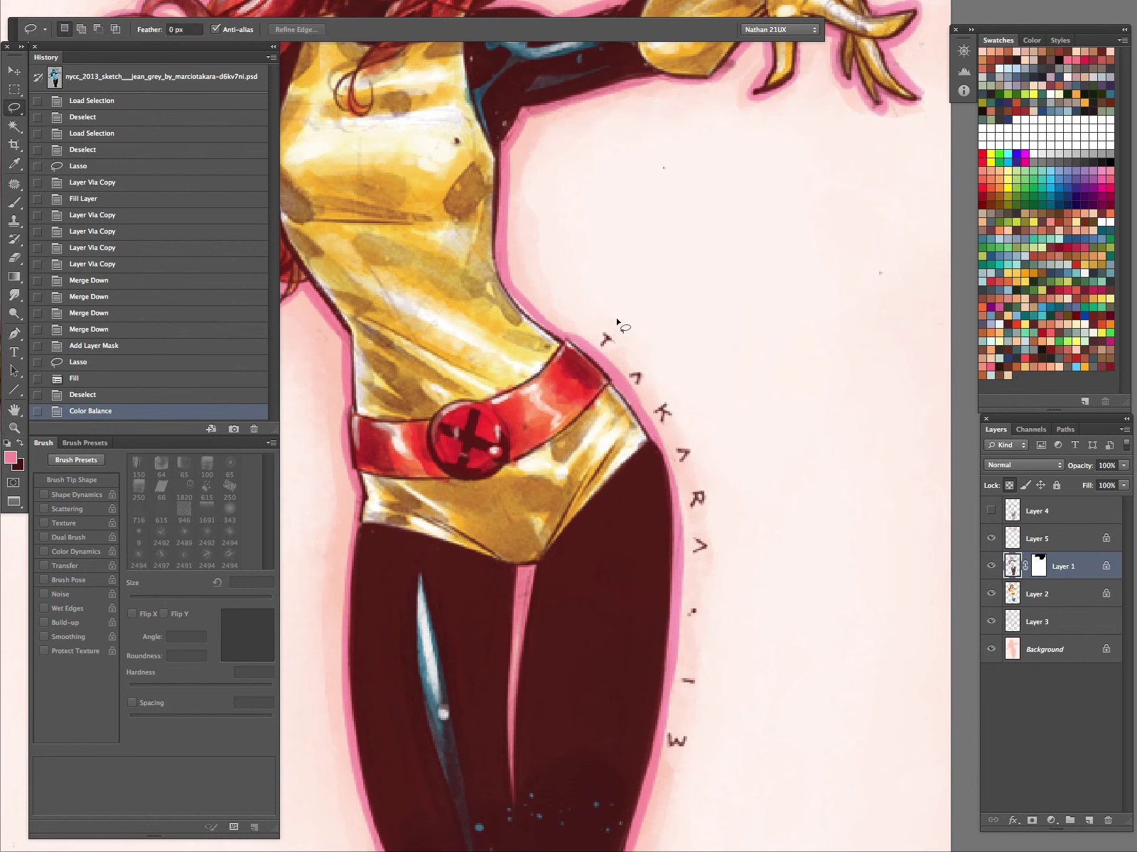
{"action": "mouse_move", "coordinate": [617, 375]}
{"action": "left_mouse_down"}
{"action": "mouse_move", "coordinate": [675, 465]}
{"action": "mouse_move", "coordinate": [696, 794]}
{"action": "mouse_move", "coordinate": [662, 317]}
{"action": "left_mouse_up"}
{"action": "key", "text": "ctrl+b"}
{"action": "left_click_drag", "start_coordinate": [935, 183], "coordinate": [926, 220]}
{"action": "left_click", "coordinate": [1091, 177]}
{"action": "key", "text": "z"}
{"action": "left_click_drag", "start_coordinate": [723, 509], "coordinate": [631, 752]}
{"action": "key", "text": "ctrl+d"}
- Show Layer 4 again and make it the active layer
{"action": "left_click_drag", "start_coordinate": [746, 581], "coordinate": [721, 473]}
{"action": "left_click_drag", "start_coordinate": [697, 629], "coordinate": [575, 731]}
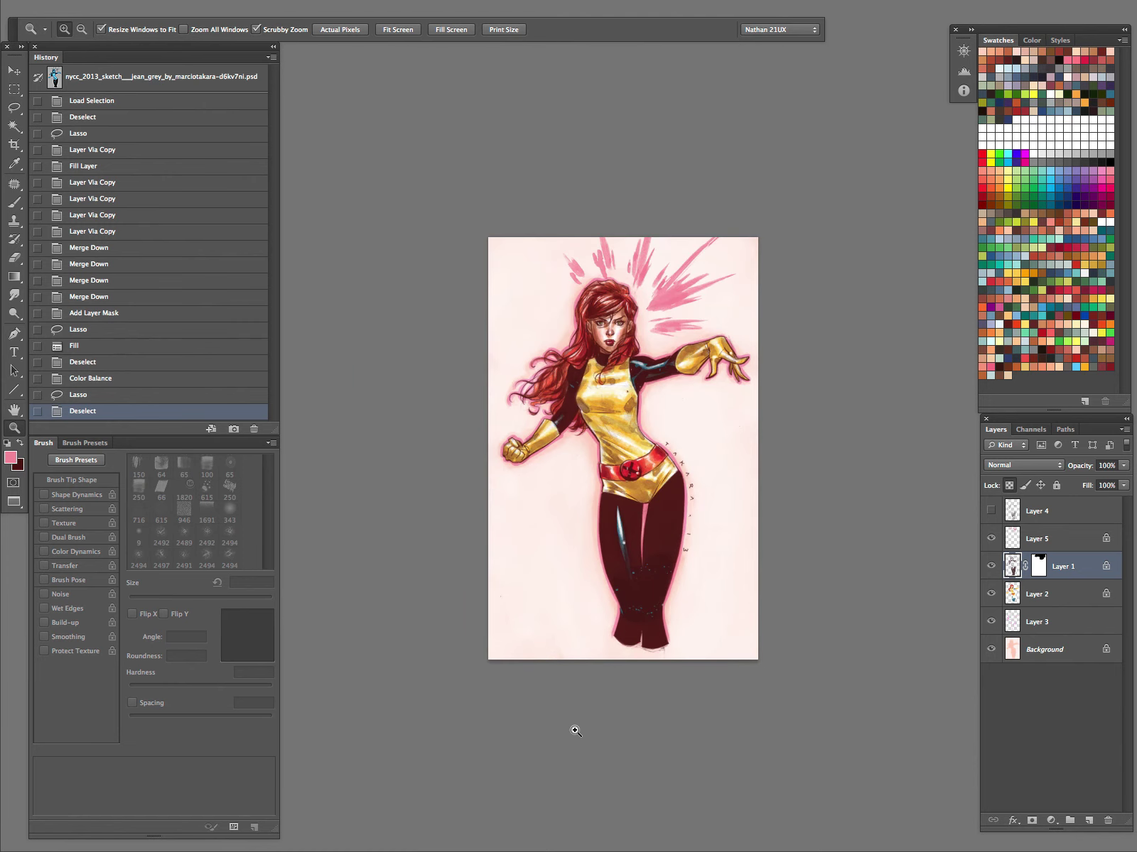
{"action": "left_click", "coordinate": [991, 511]}
{"action": "left_click_drag", "start_coordinate": [664, 540], "coordinate": [703, 521]}
{"action": "left_click_drag", "start_coordinate": [786, 484], "coordinate": [728, 545]}
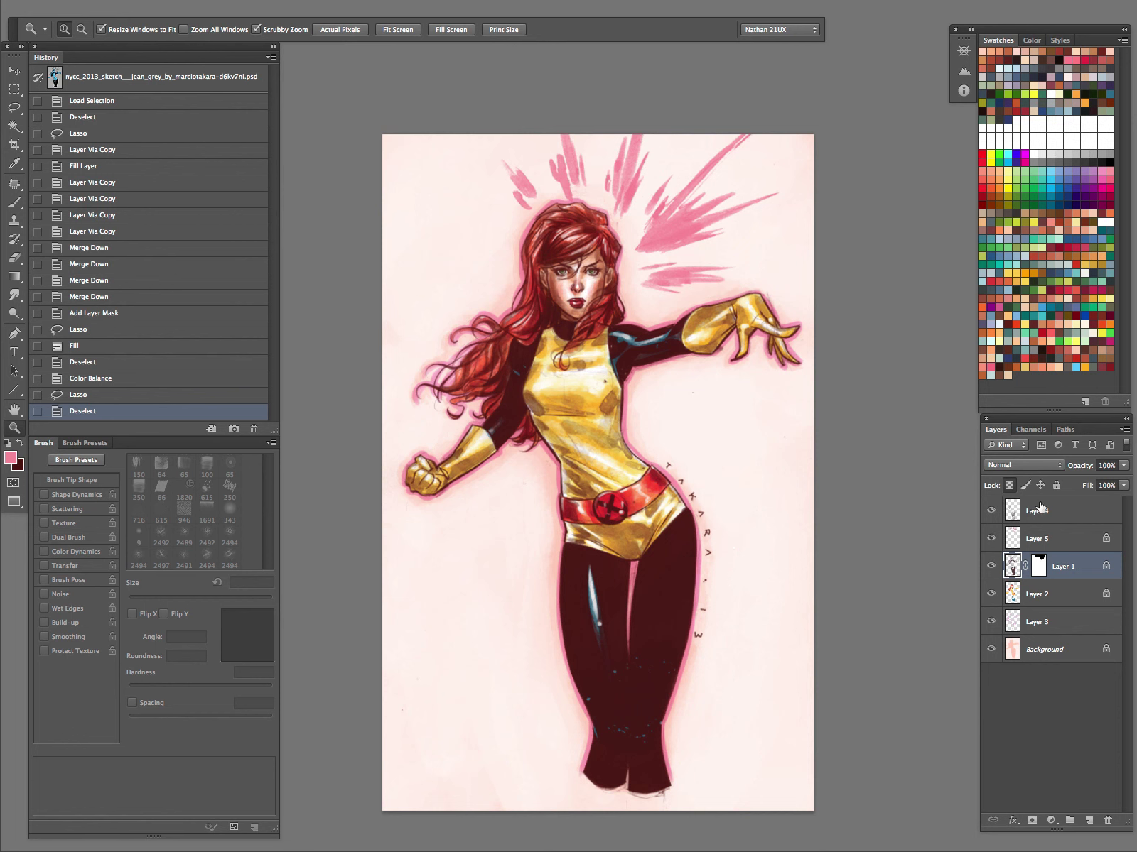
{"action": "left_click", "coordinate": [1040, 507]}
- Set white as the painting color and choose the Watercolour-clio brush preset
{"action": "key", "text": "d"}
{"action": "key", "text": "x"}
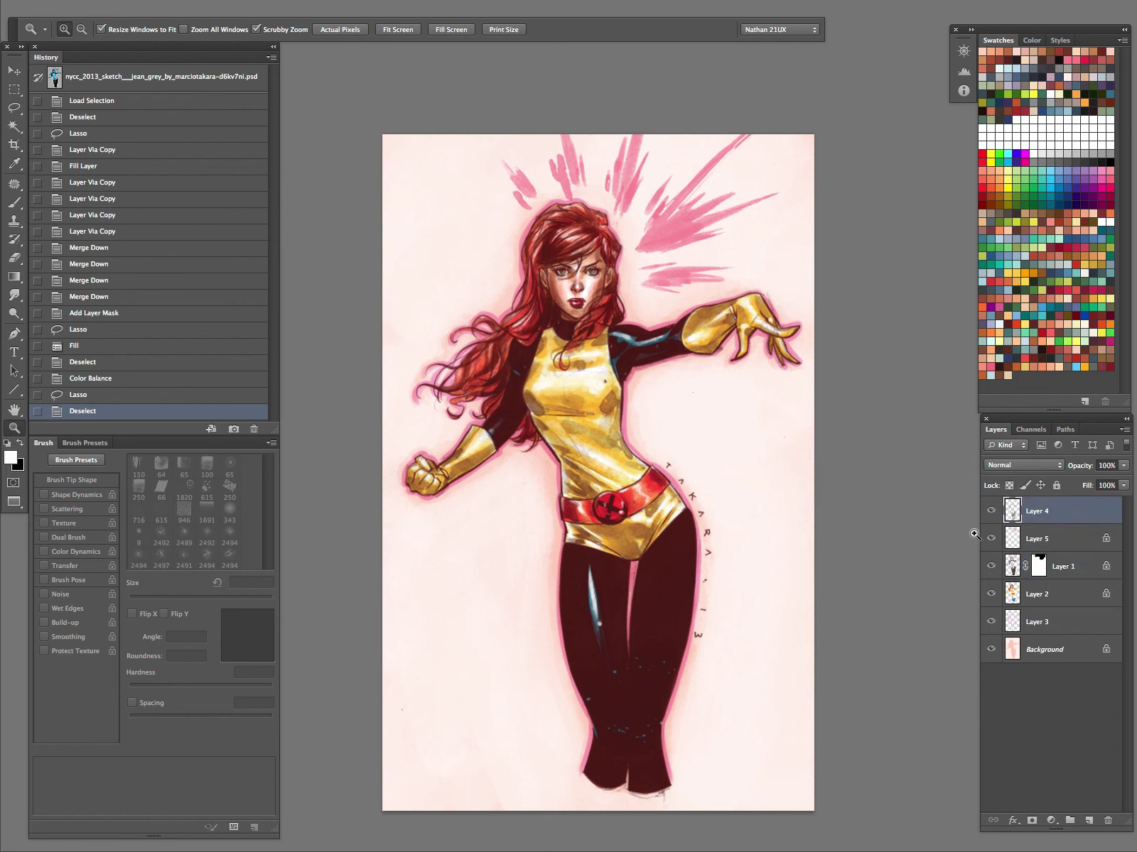
{"action": "key", "text": "b"}
{"action": "left_click", "coordinate": [37, 29]}
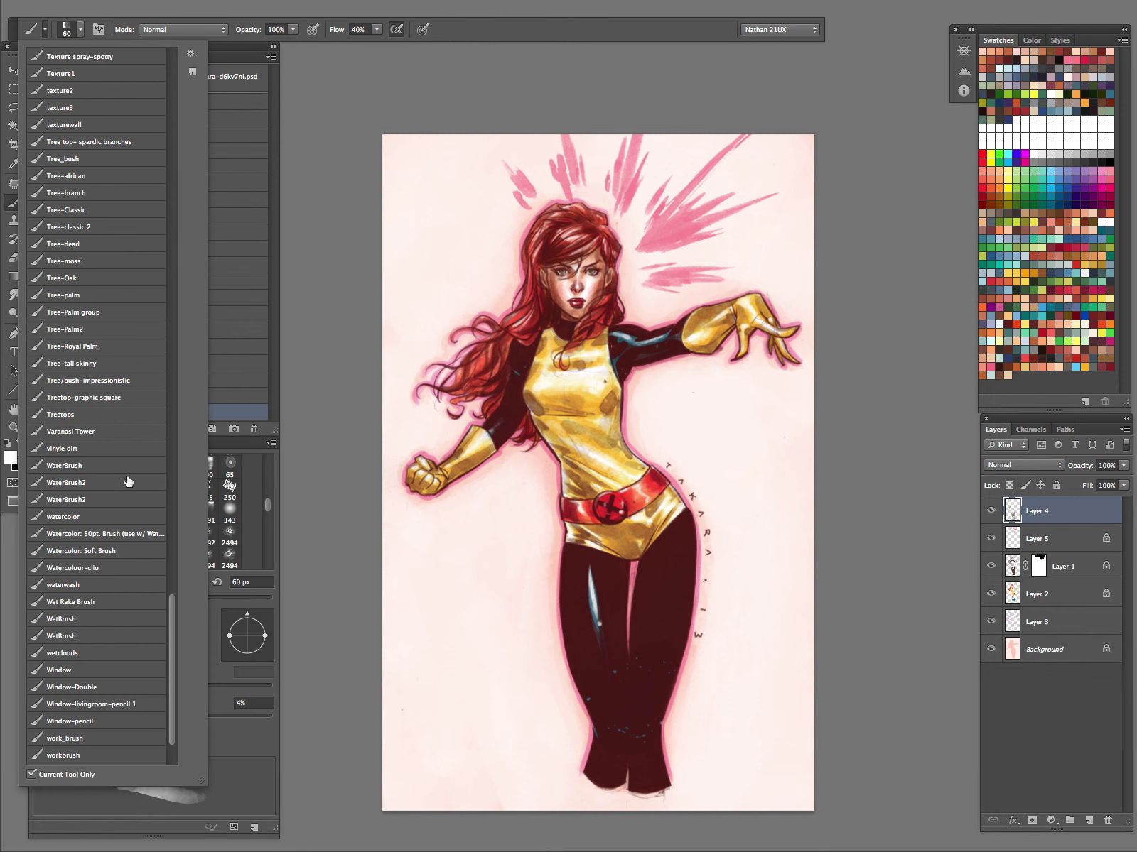
{"action": "left_click", "coordinate": [103, 569]}
- Dab small white highlights into both green eyes on Layer 4 with the brush reduced to 2 px
{"action": "key", "text": "z"}
{"action": "left_click_drag", "start_coordinate": [594, 267], "coordinate": [698, 233]}
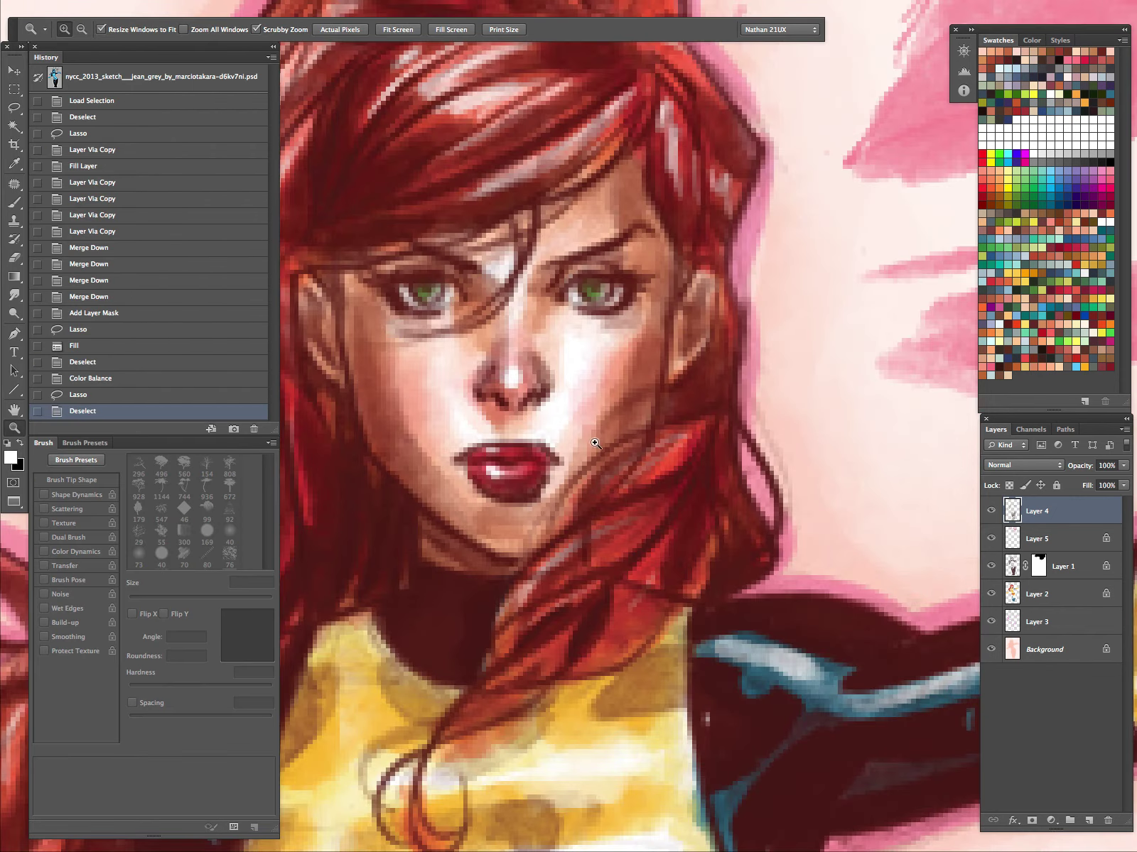
{"action": "key", "text": "b"}
{"action": "key", "text": "bracketleft"}
{"action": "key", "text": "bracketleft"}
{"action": "key", "text": "bracketleft"}
{"action": "key", "text": "bracketleft"}
{"action": "left_click", "coordinate": [432, 291]}
{"action": "left_click", "coordinate": [432, 290]}
{"action": "left_click", "coordinate": [603, 289]}
{"action": "left_click", "coordinate": [604, 287]}
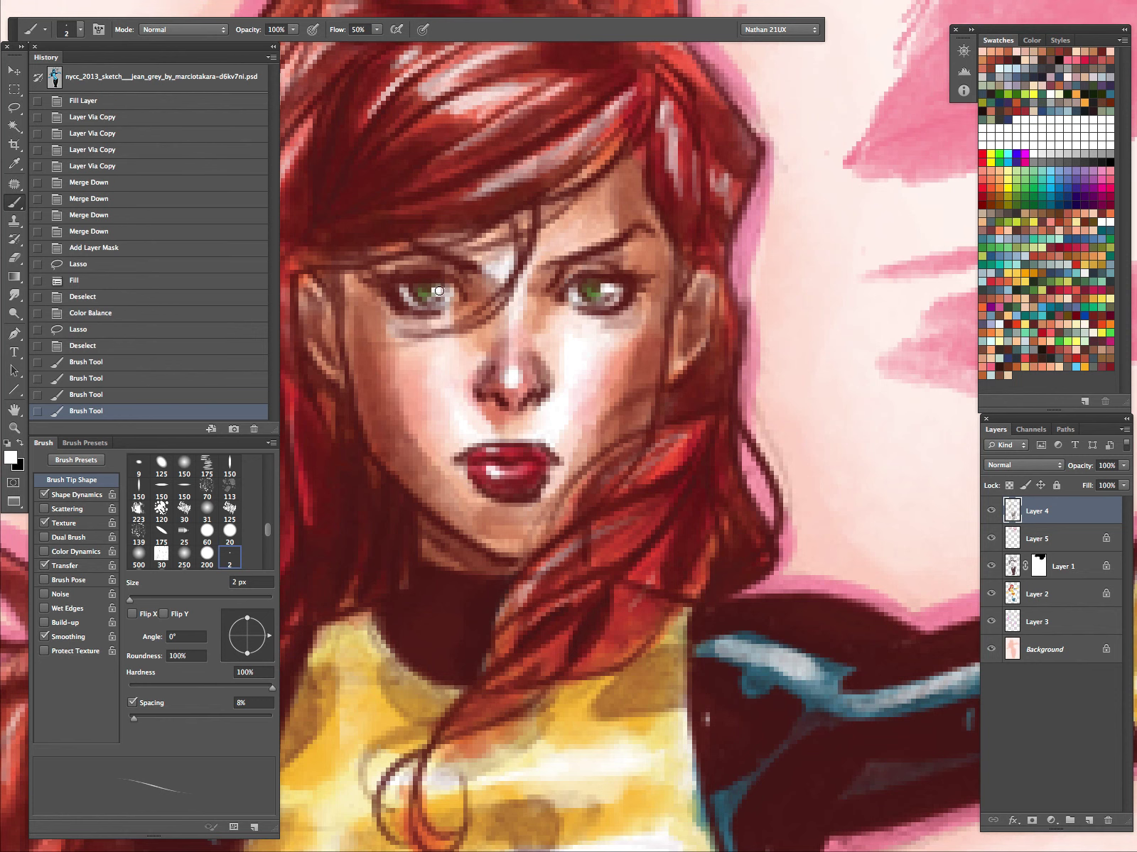
- Dab one more small white highlight into the green eye beside the loose hair strand on Layer 4
{"action": "left_click", "coordinate": [439, 291]}
- Hide the interface panels and review the colored figure at full view and closer around the face and upper body
{"action": "key", "text": "z"}
{"action": "left_click_drag", "start_coordinate": [644, 381], "coordinate": [570, 438]}
{"action": "mouse_move", "coordinate": [678, 355]}
{"action": "left_mouse_down"}
{"action": "mouse_move", "coordinate": [640, 394]}
{"action": "mouse_move", "coordinate": [576, 561]}
{"action": "left_mouse_up"}
{"action": "left_click_drag", "start_coordinate": [740, 523], "coordinate": [667, 448]}
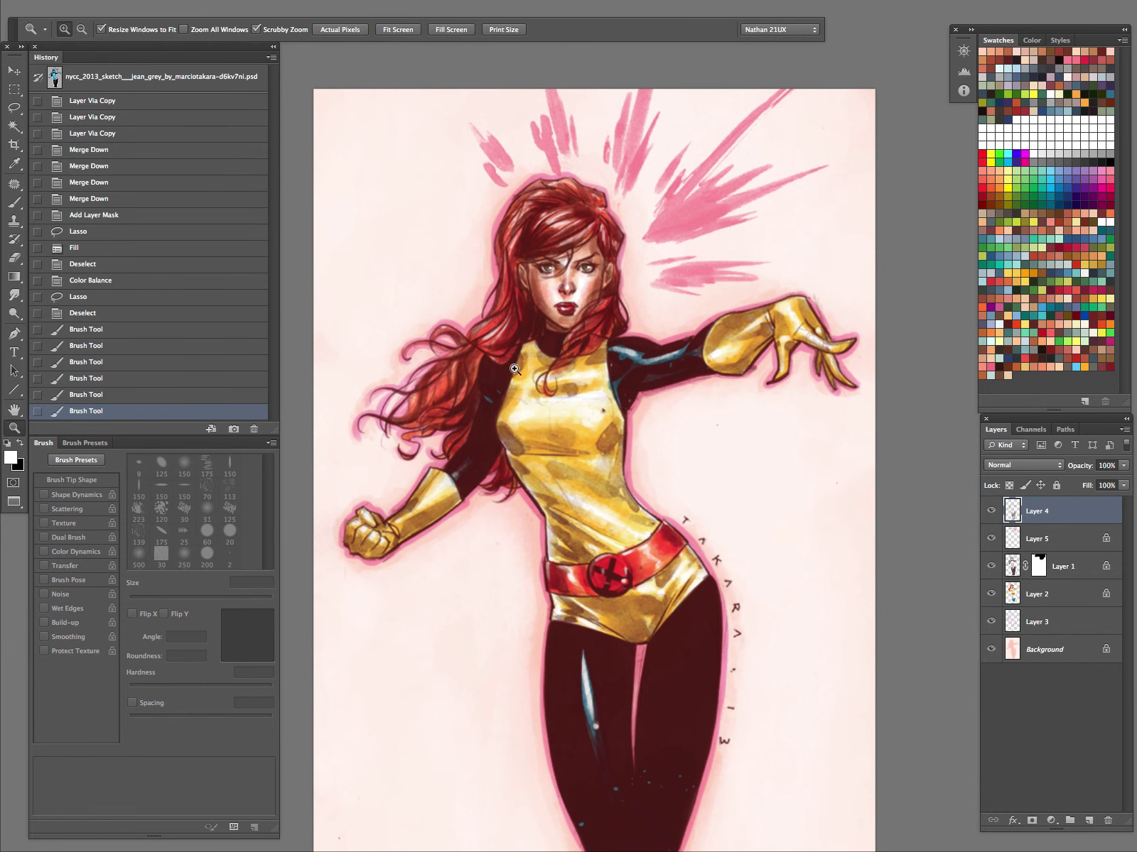
{"action": "left_click", "coordinate": [544, 355]}
{"action": "key", "text": "Tab"}
{"action": "scroll", "coordinate": [598, 501], "scroll_direction": "up", "scroll_amount": 5}
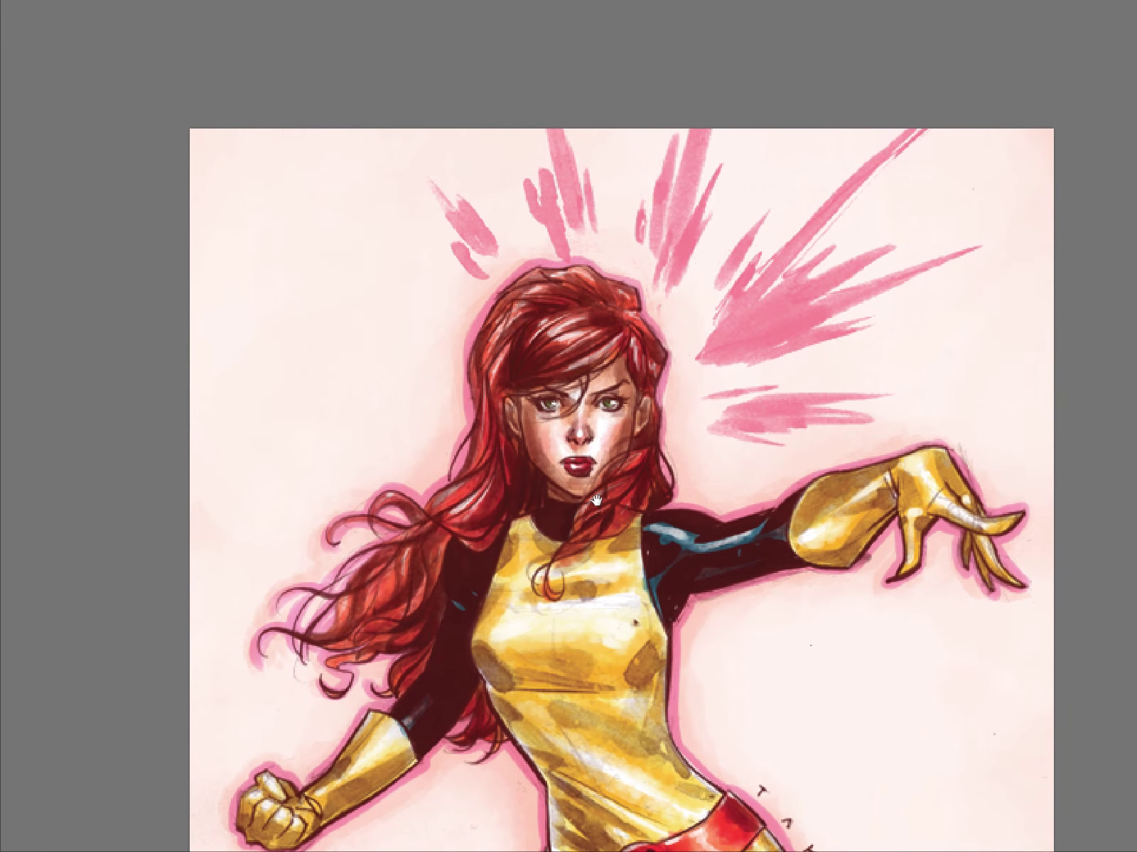